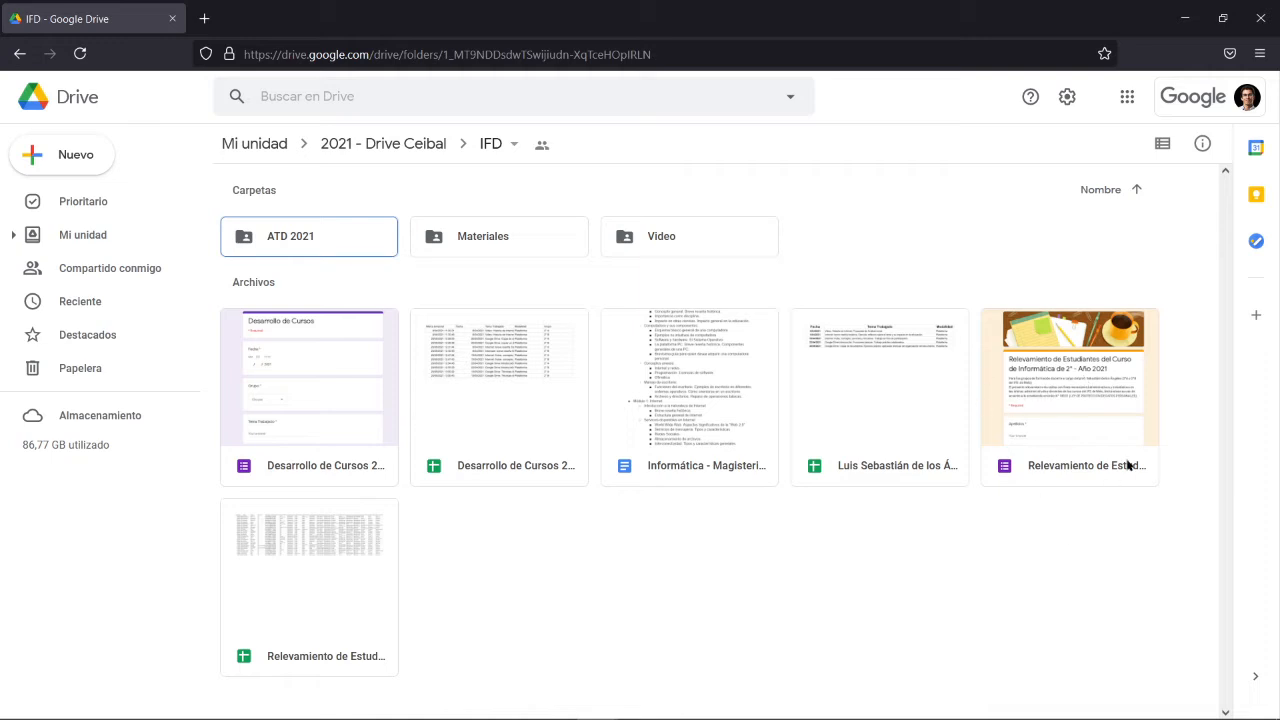
Step: Open the form "Relevamiento de Estudiantes del Curso de Informática" and review its questions in both sections
double_click(1070, 420)
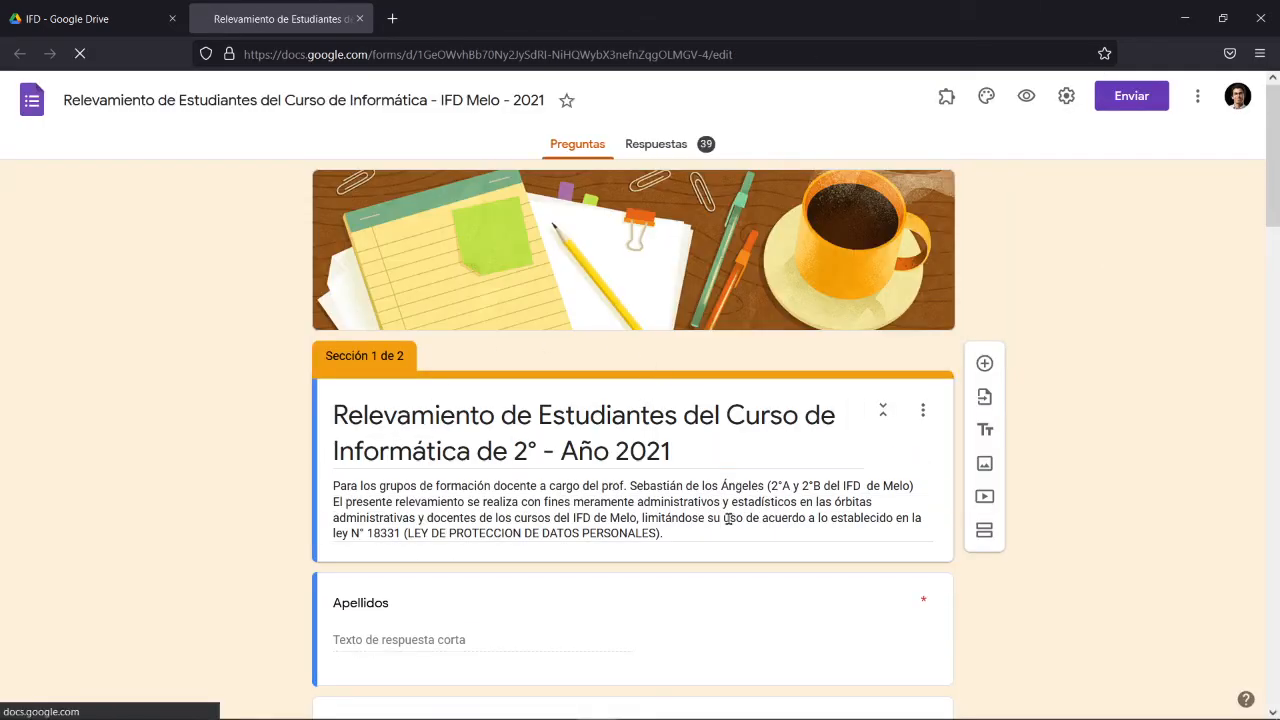
scroll(523, 391, "down", 2)
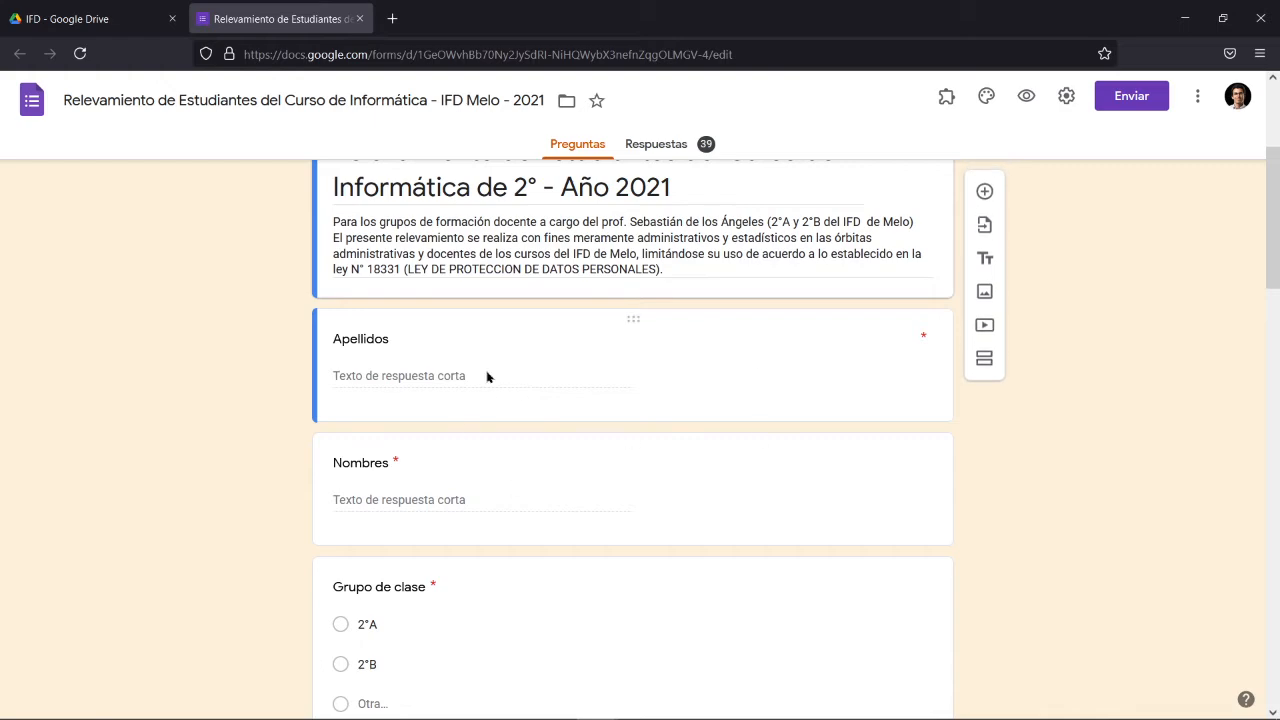
scroll(474, 473, "down", 3)
scroll(660, 503, "down", 4)
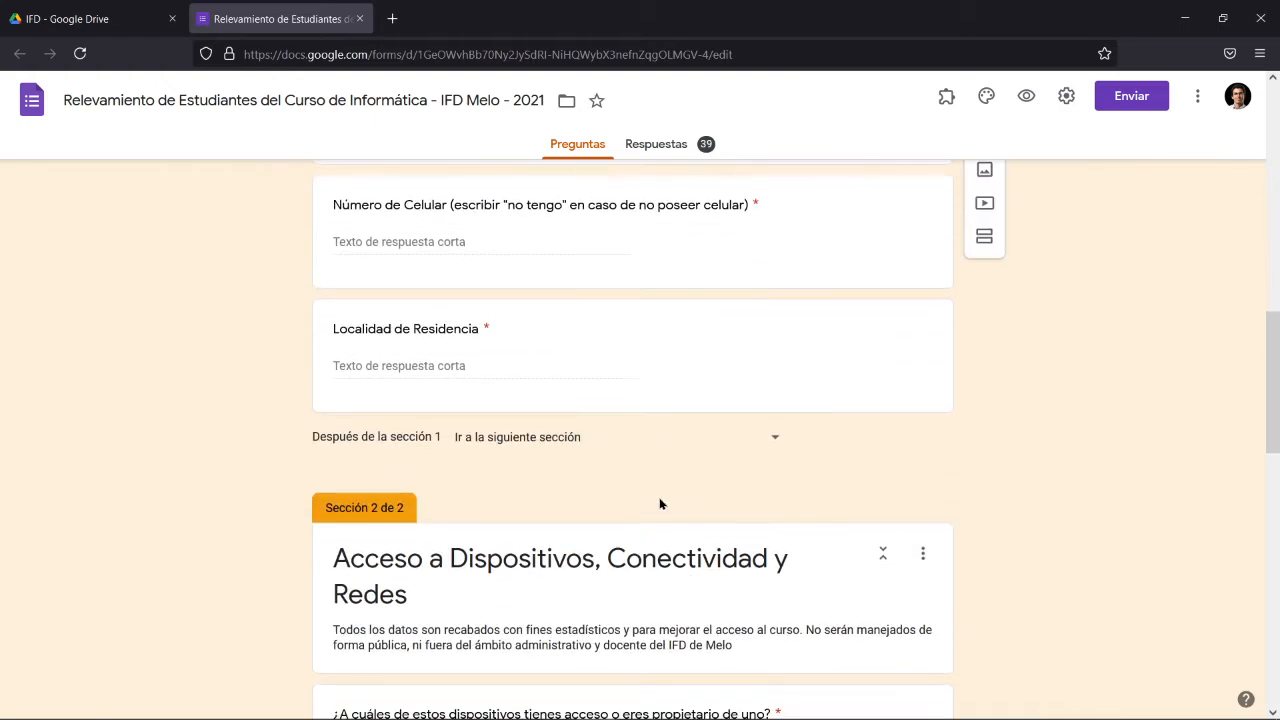
scroll(660, 503, "up", 4)
scroll(658, 497, "up", 5)
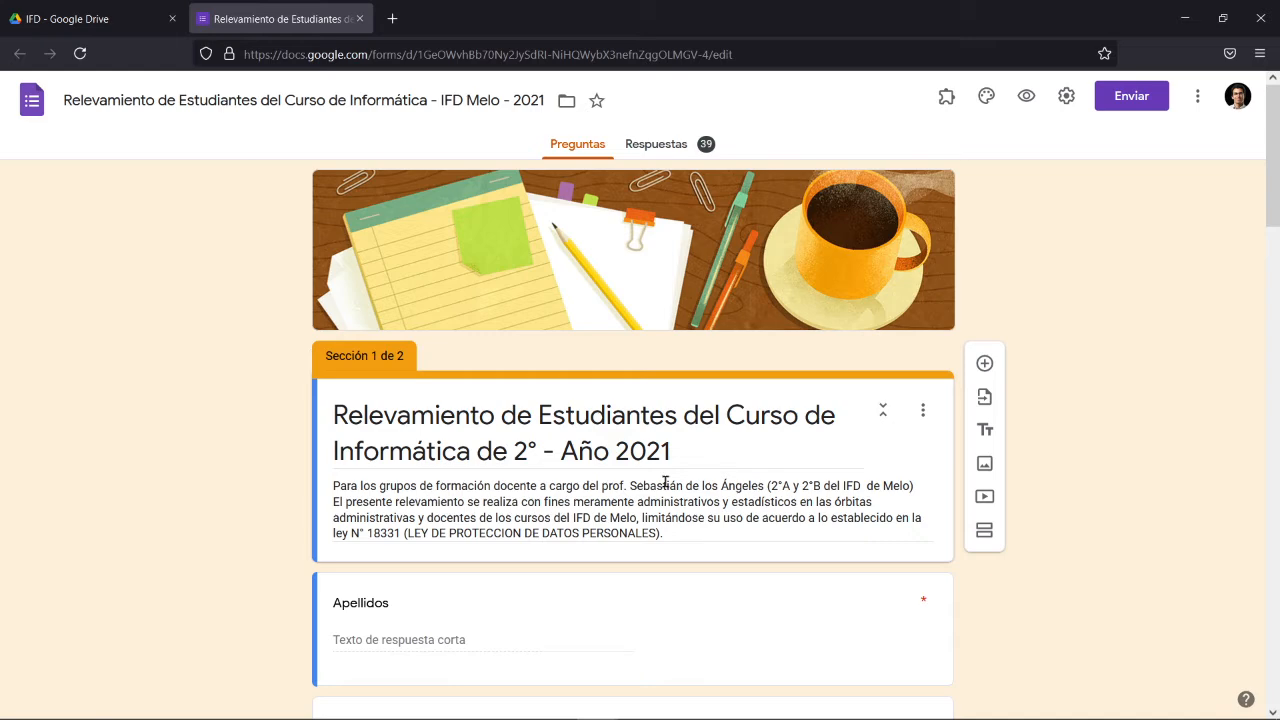
scroll(665, 483, "down", 3)
Step: Examine the summary charts of the survey's responses, from surnames to social networks, and return to the questions
left_click(662, 148)
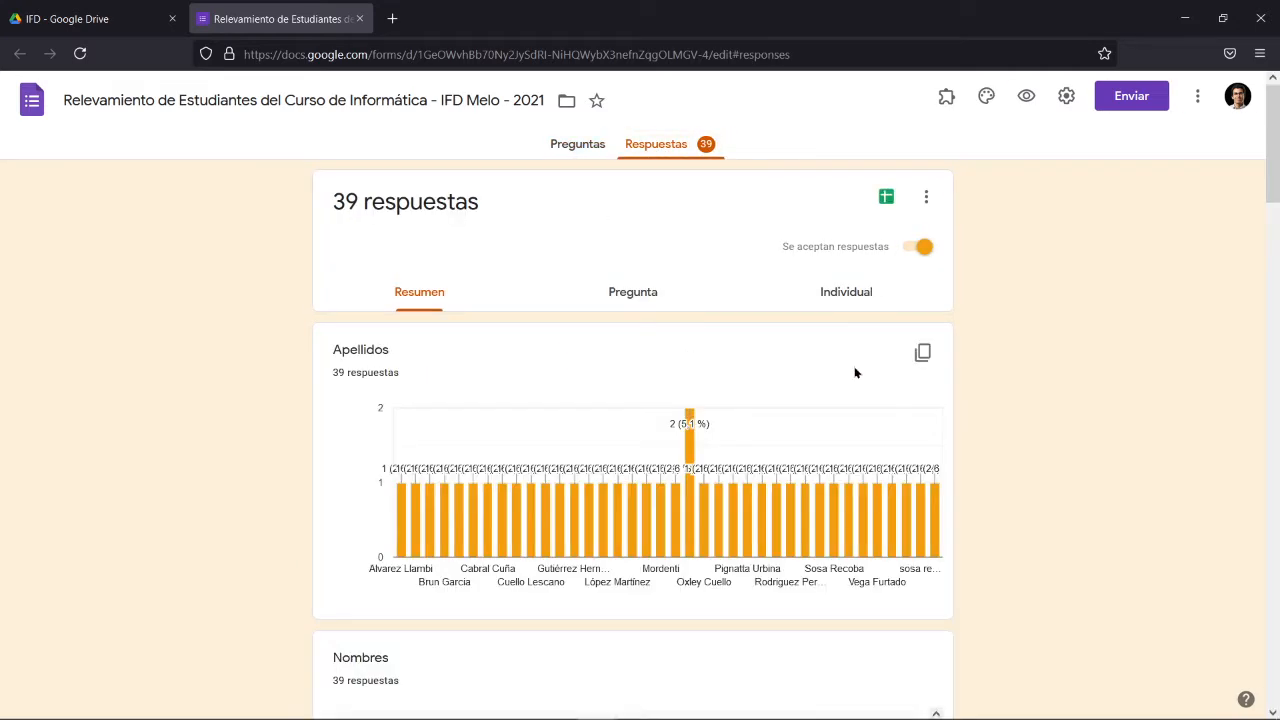
scroll(900, 510, "down", 3)
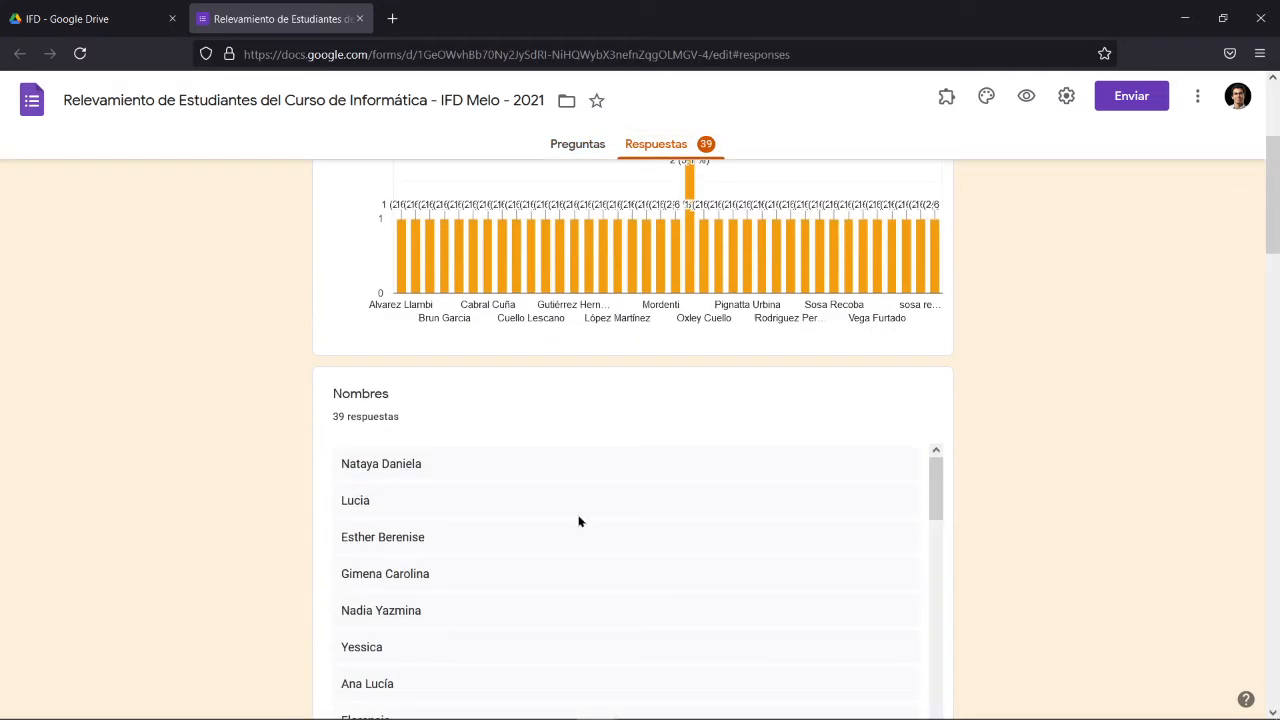
scroll(578, 521, "down", 3)
scroll(1011, 489, "down", 8)
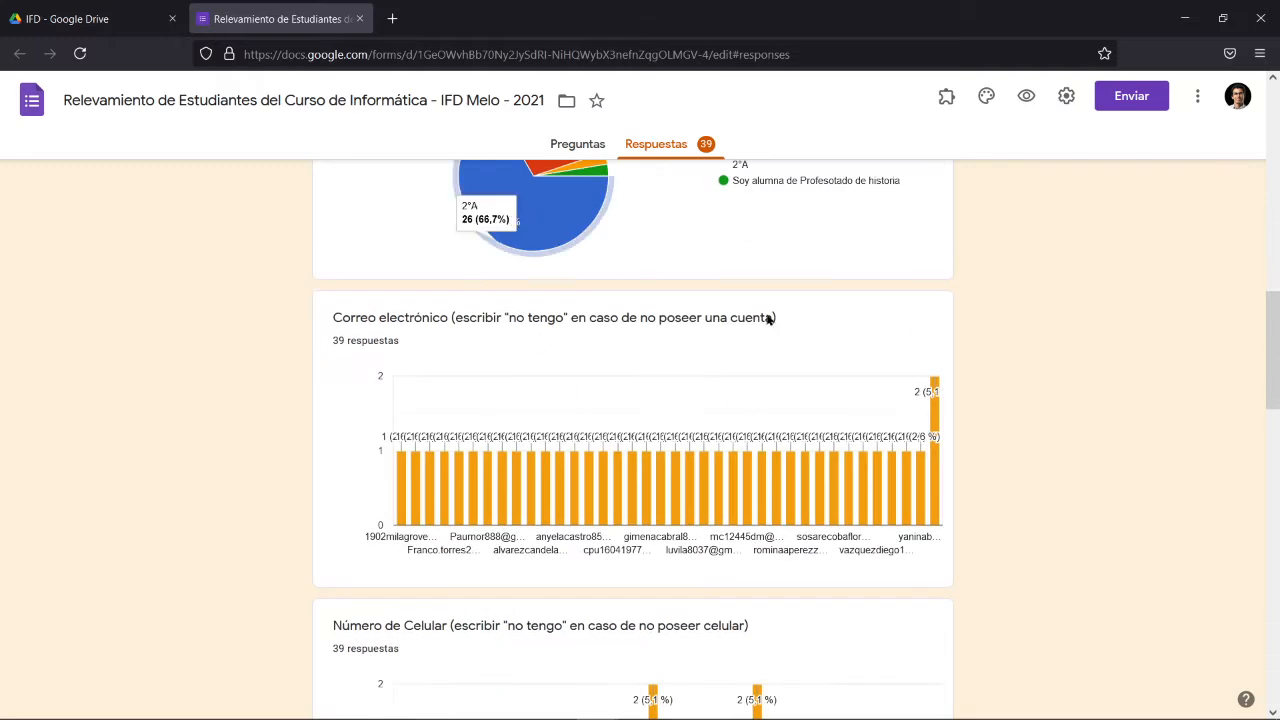
scroll(834, 374, "down", 4)
scroll(782, 537, "down", 4)
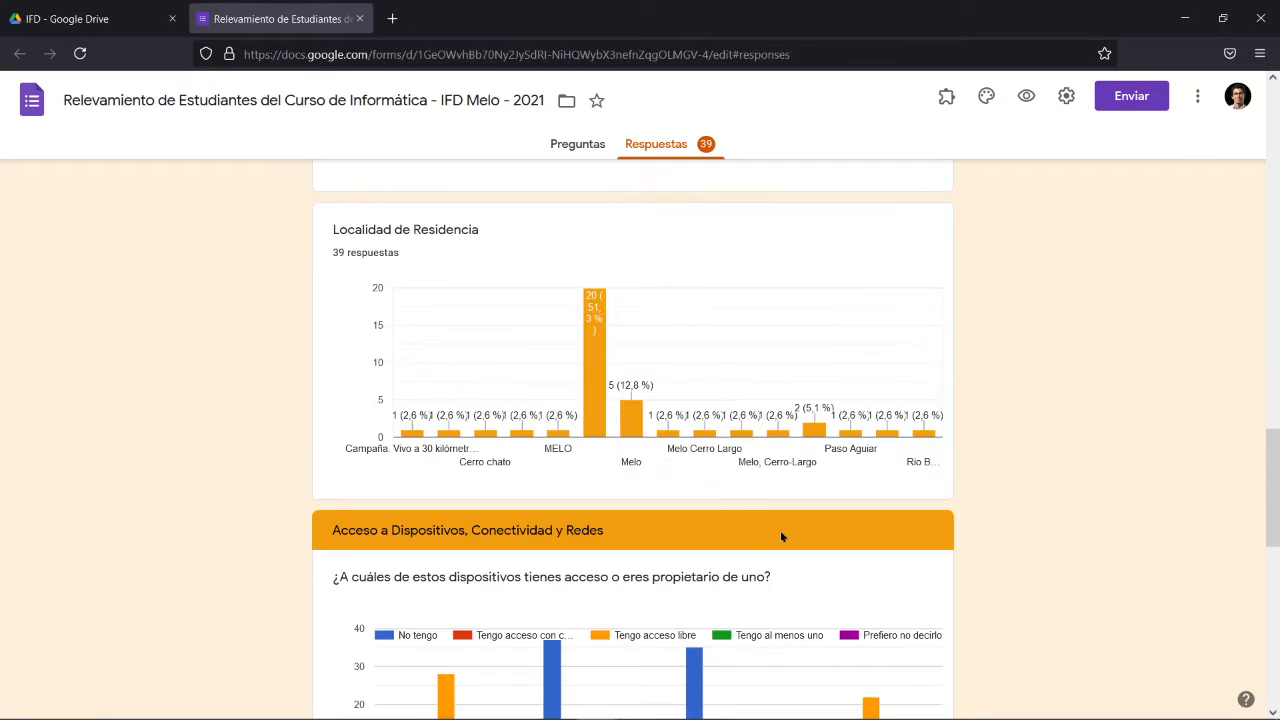
scroll(1089, 490, "down", 8)
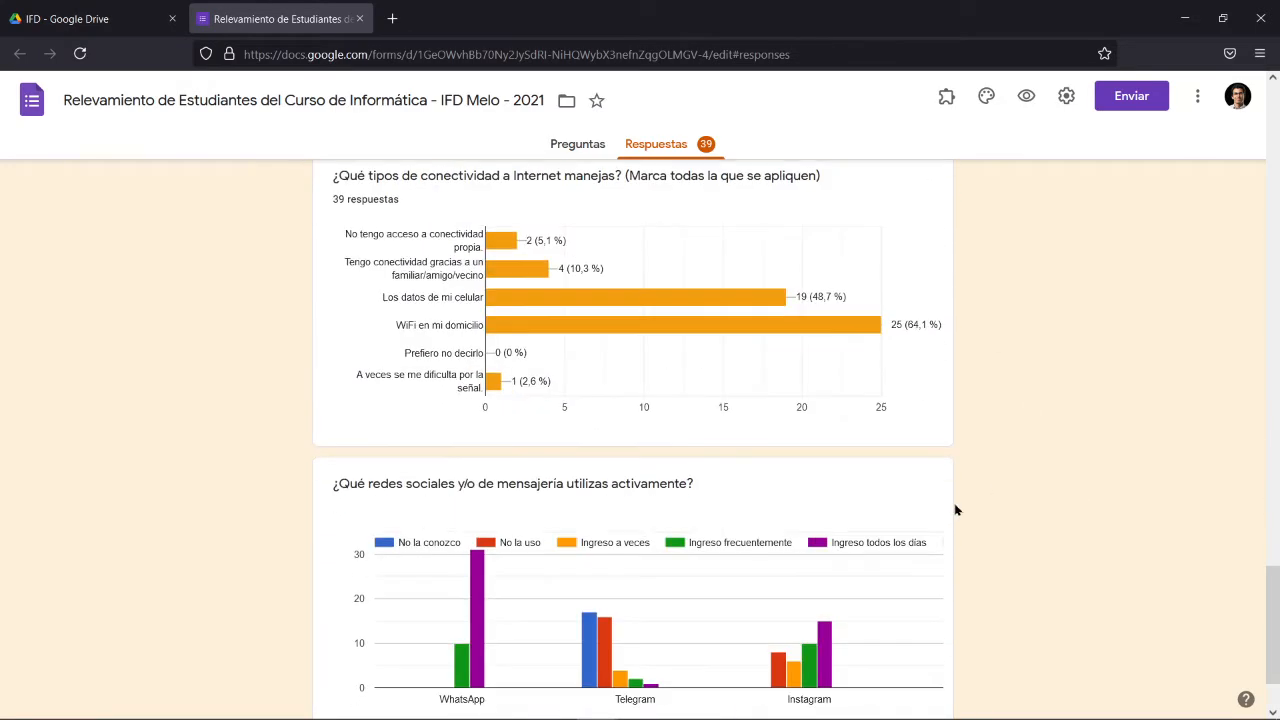
scroll(960, 510, "up", 10)
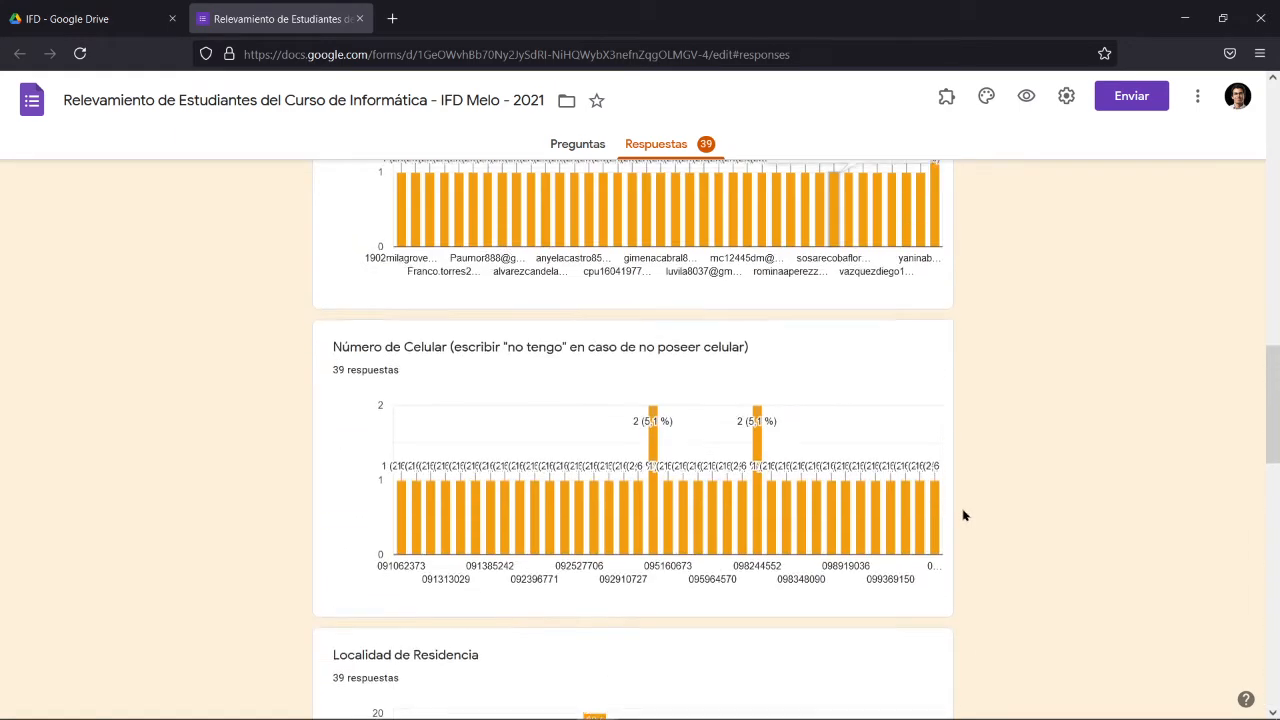
scroll(963, 515, "up", 10)
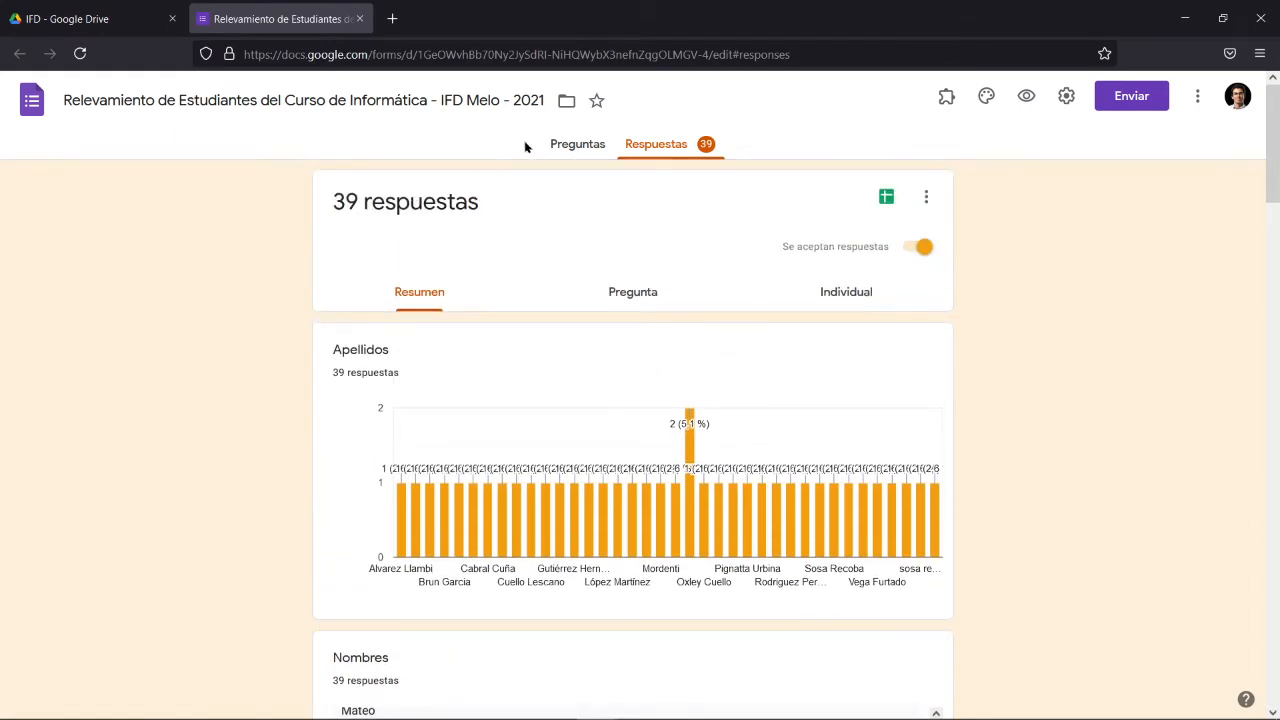
left_click(573, 146)
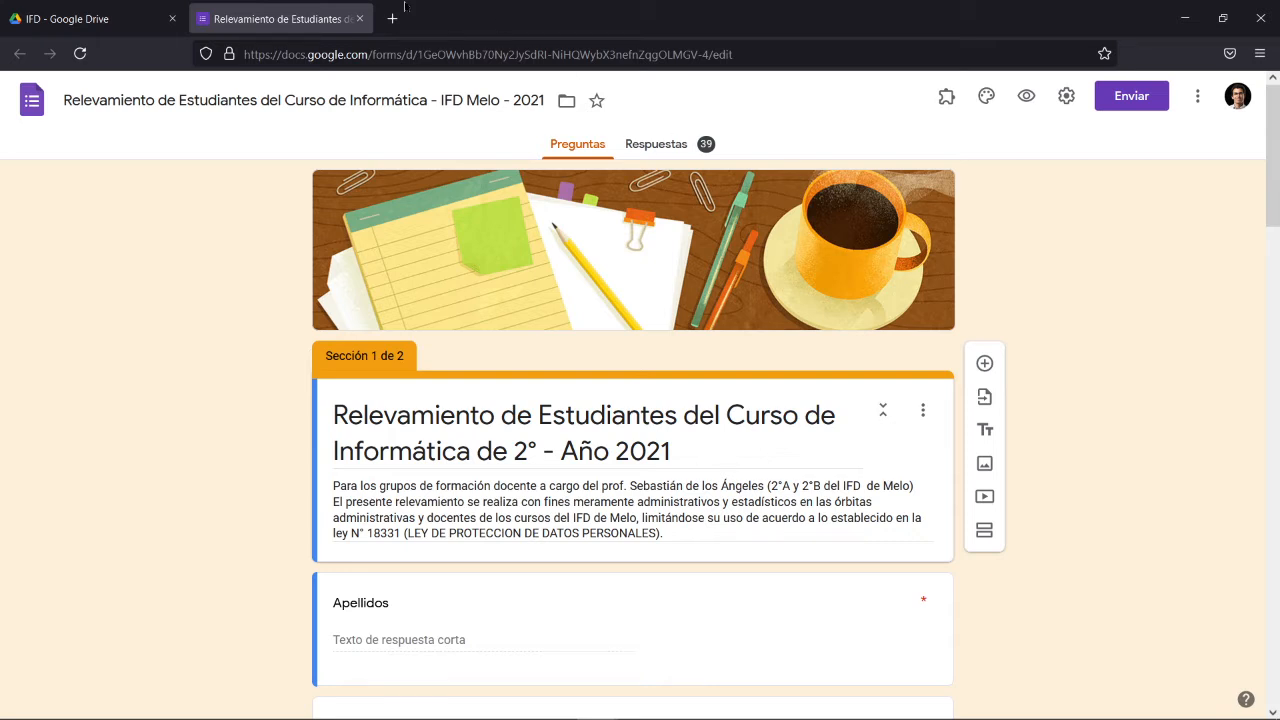
Step: Create a blank Google form in the shared IFD folder of Google Drive, accepting that it is shared
left_click(74, 12)
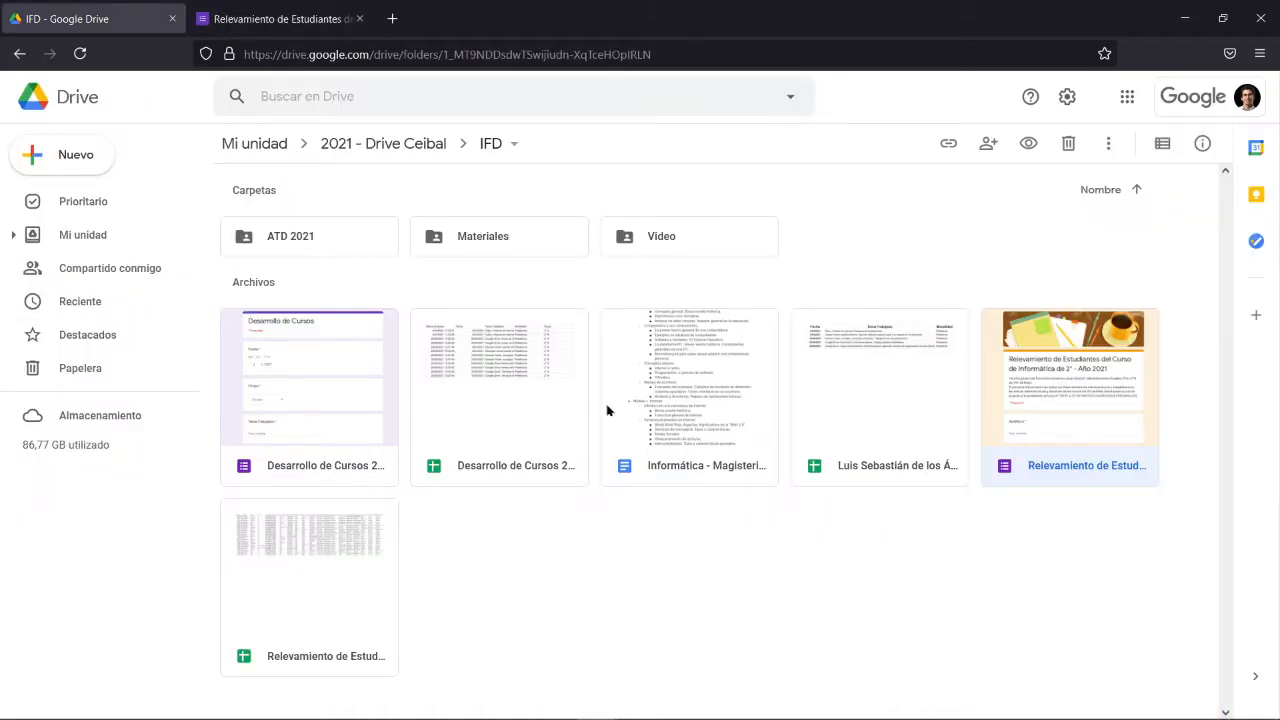
left_click(76, 157)
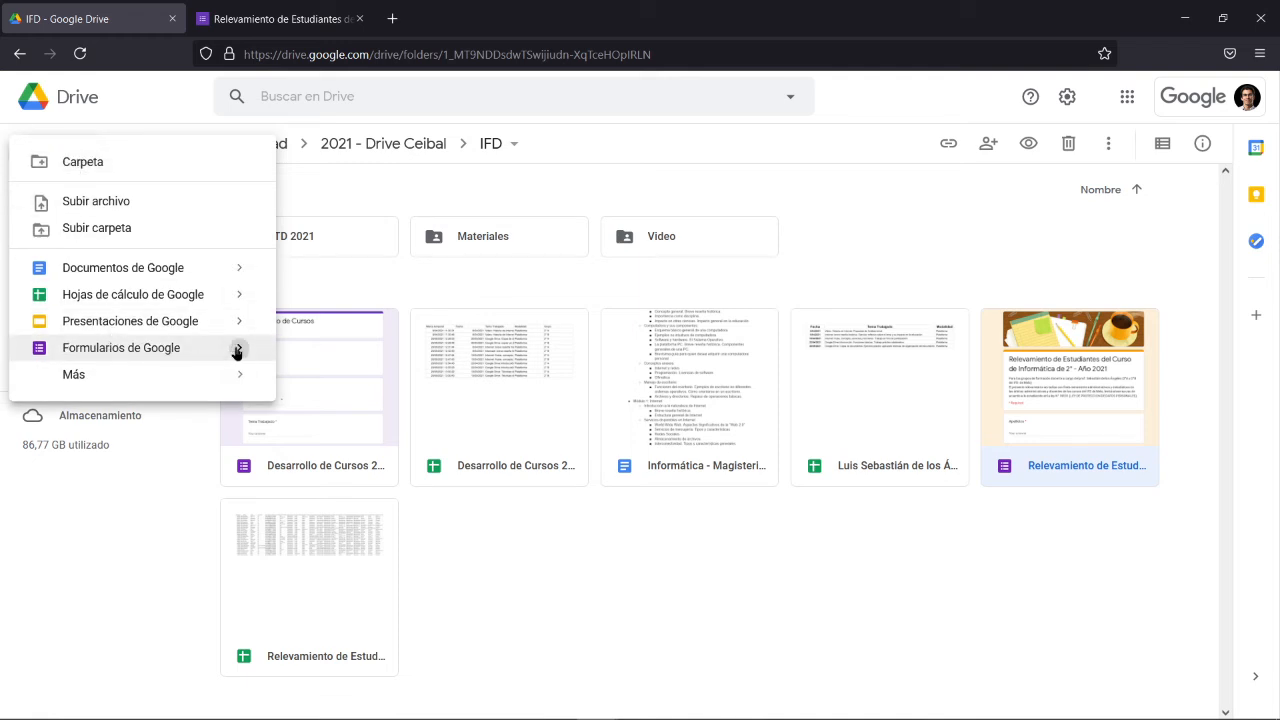
mouse_move(238, 349)
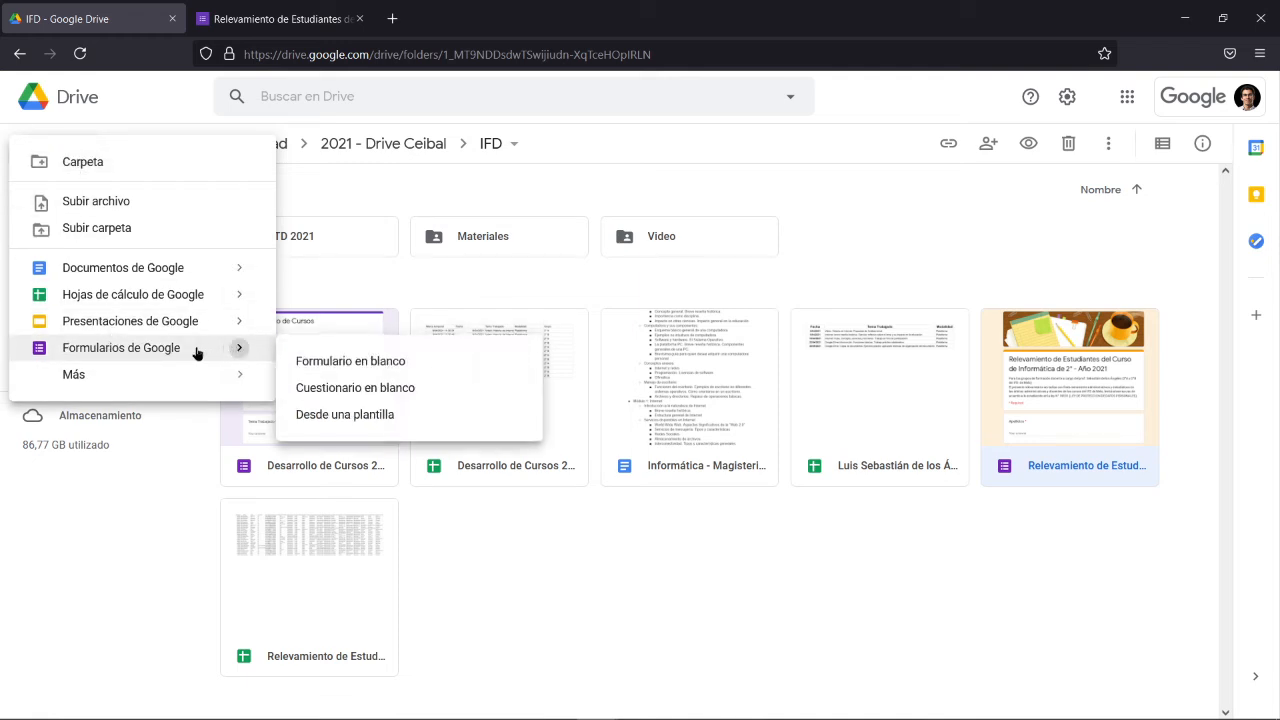
left_click(410, 367)
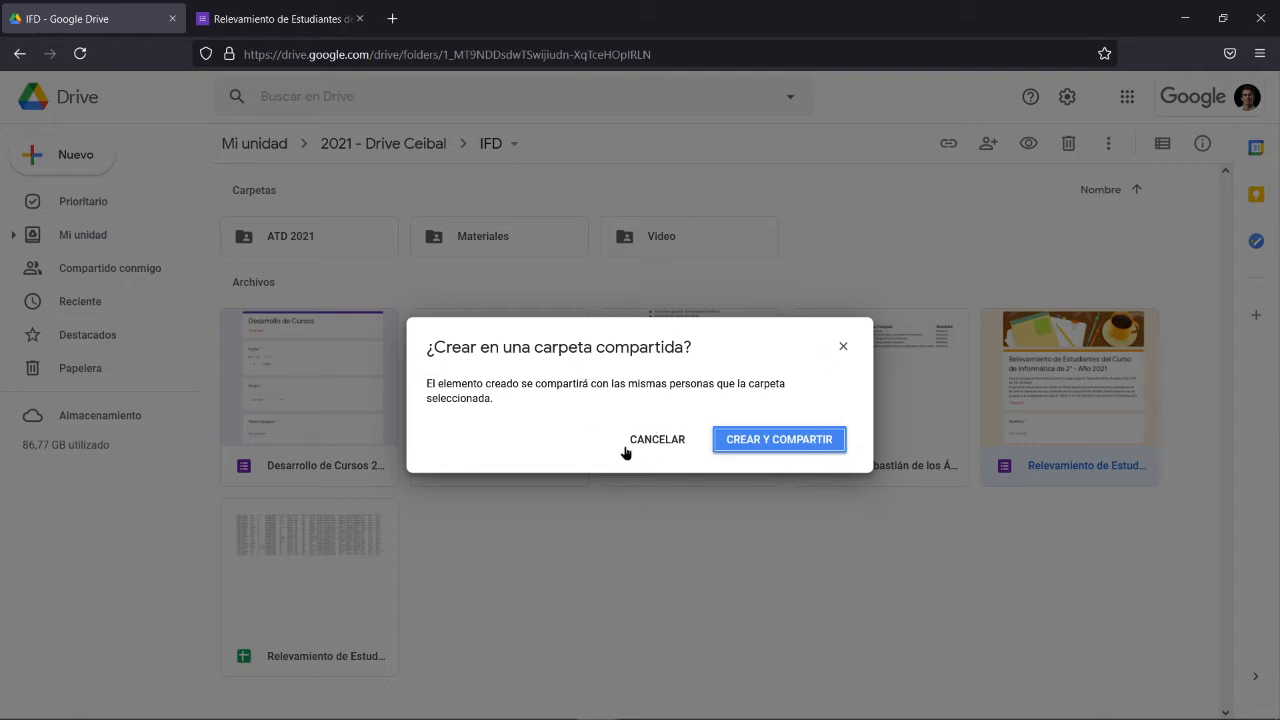
left_click(781, 447)
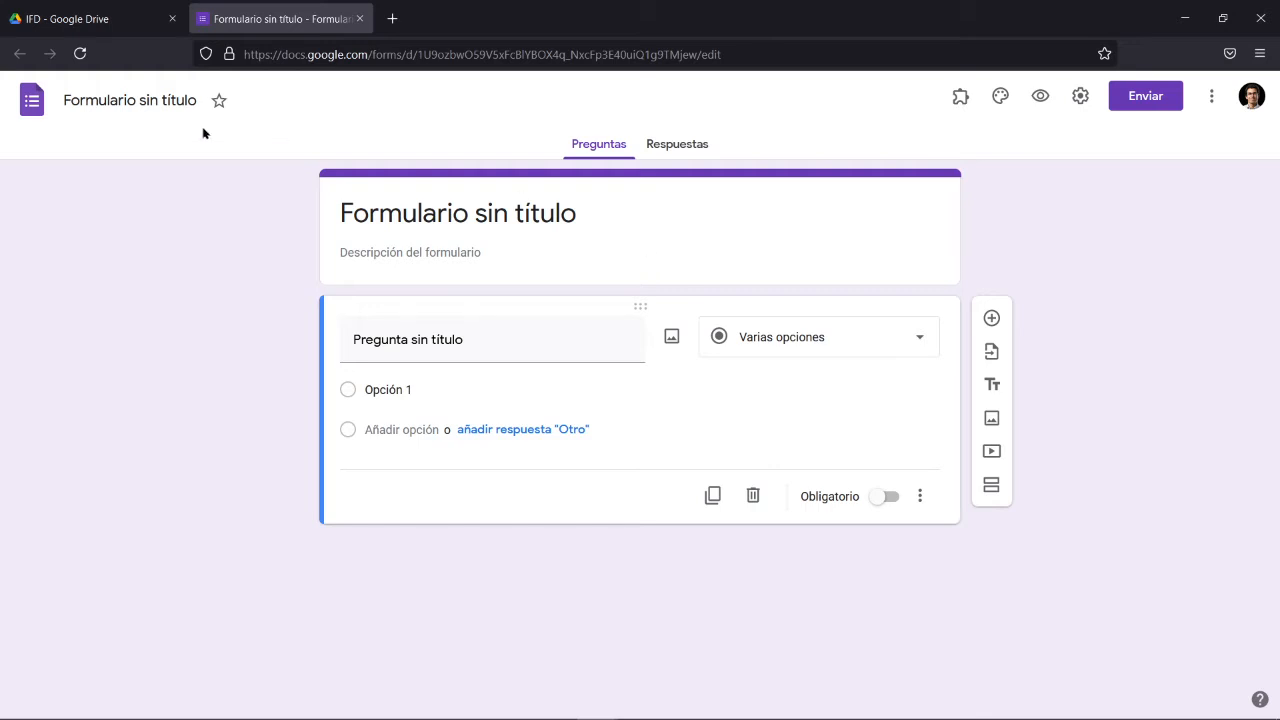
Step: Set the form's title to "Ejemplo de Formulario"
left_click(509, 218)
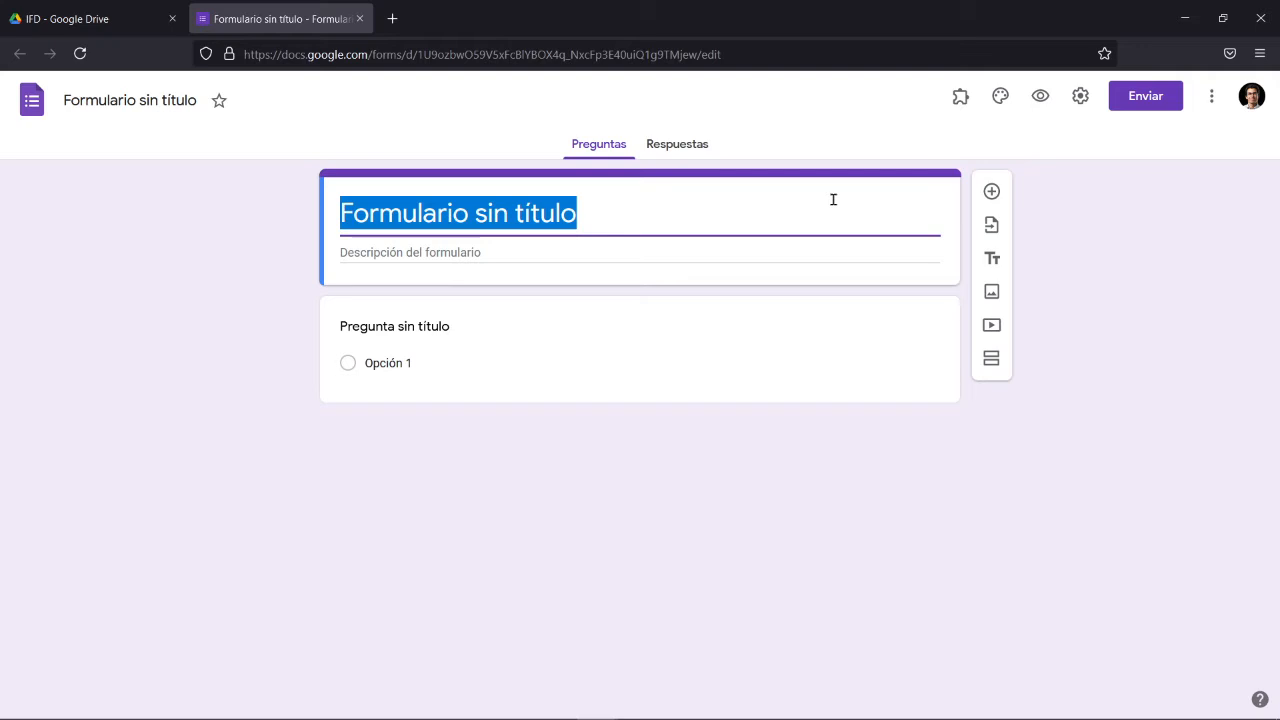
type("Ejemplo de")
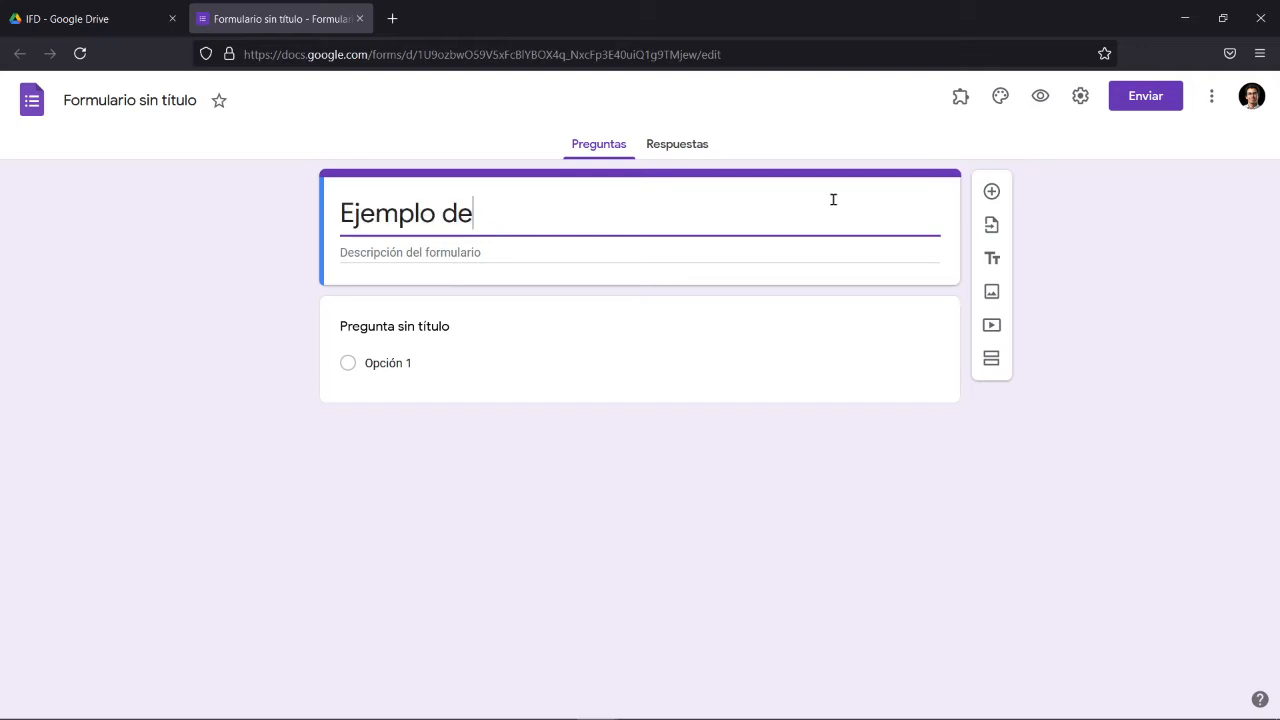
type(" Formulario")
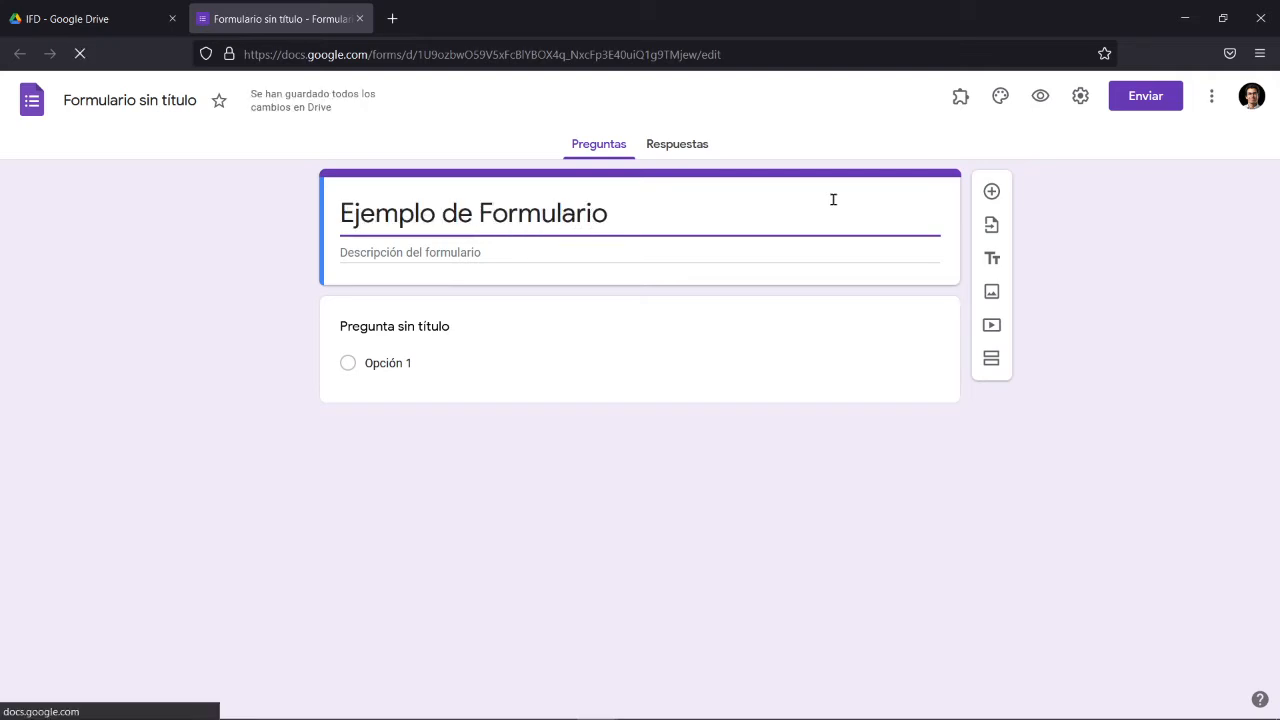
Step: Add the form description "Esto es una descripción del contenido y el propósito del formulario" and name the file after the form title
left_click(667, 256)
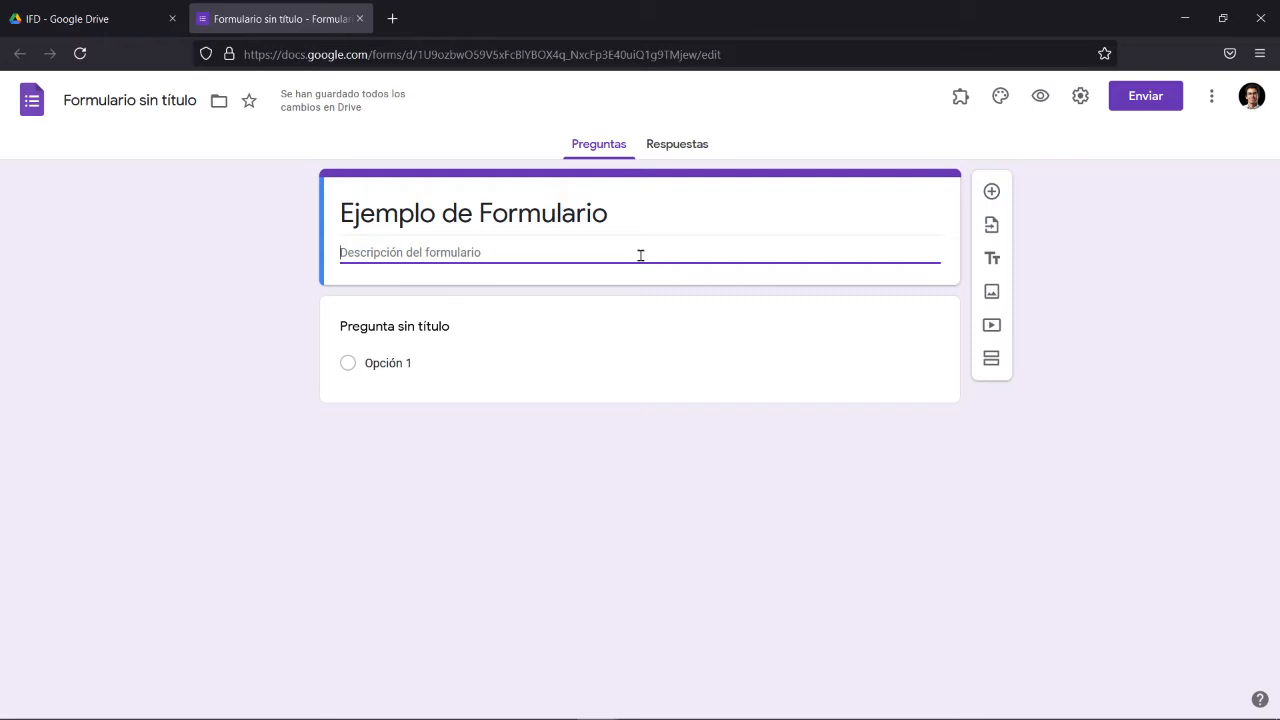
type("Esto es un")
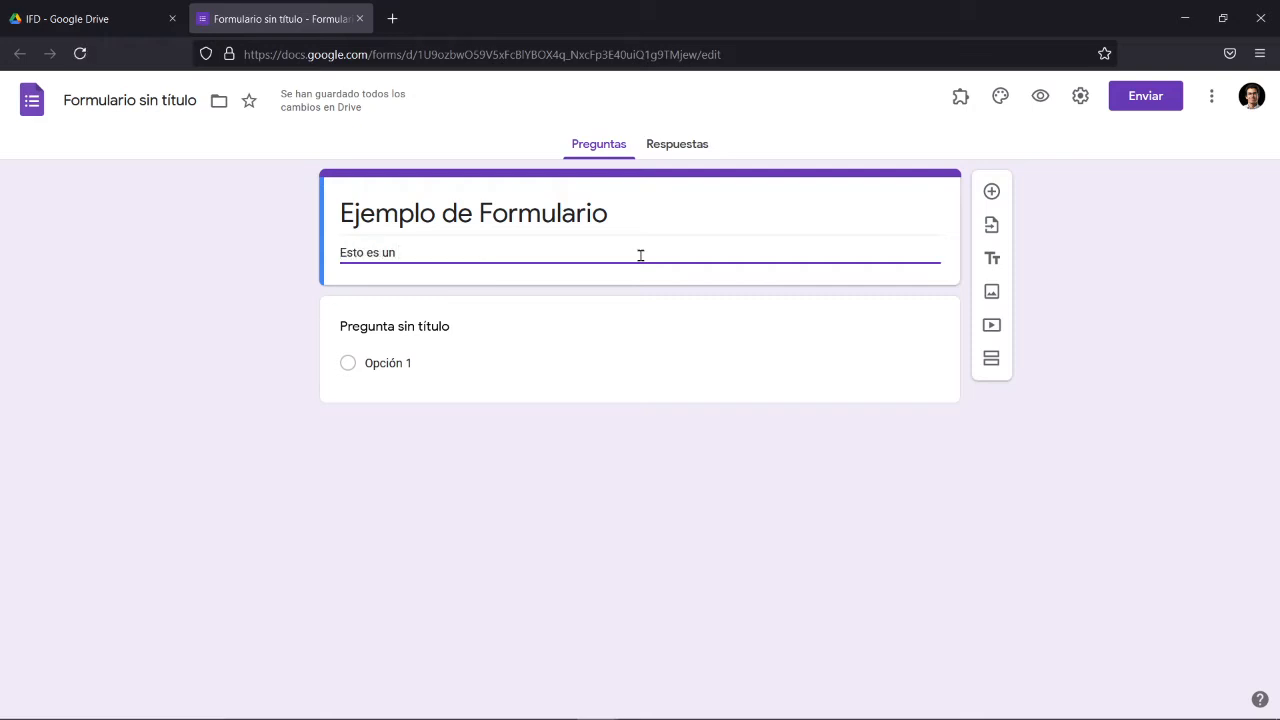
type("a descripción de")
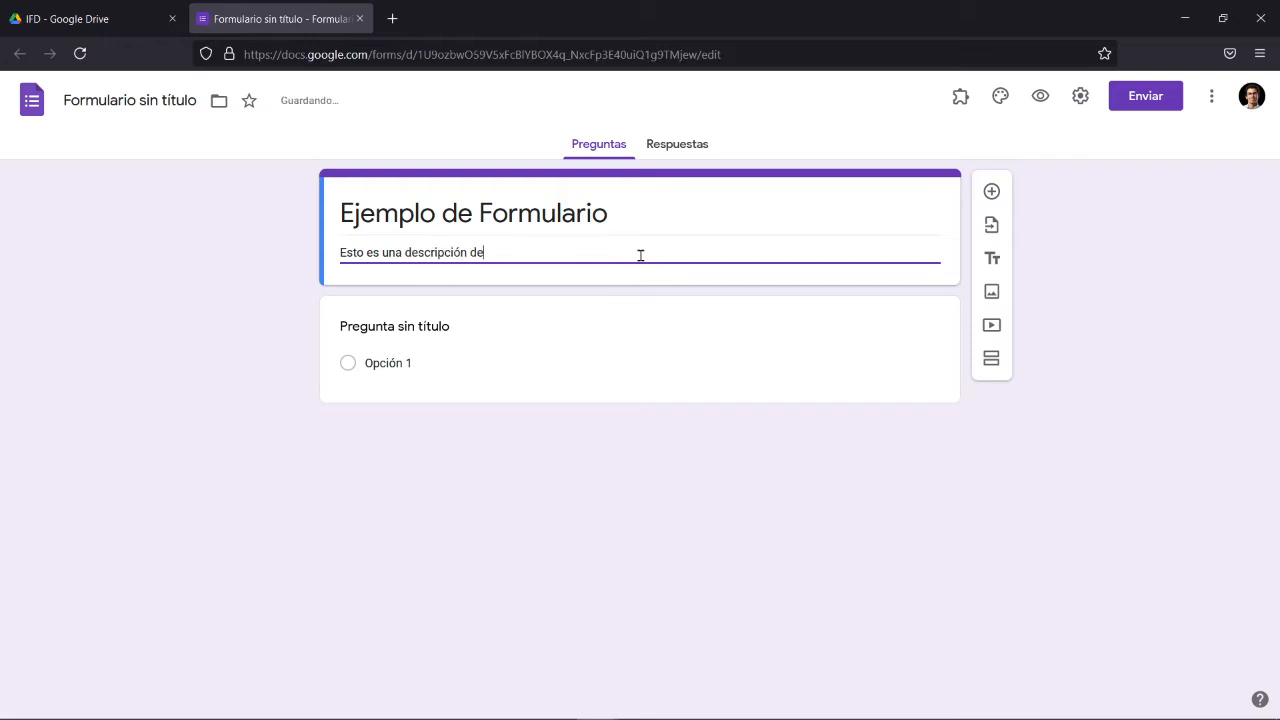
type("l contenido y el propósit")
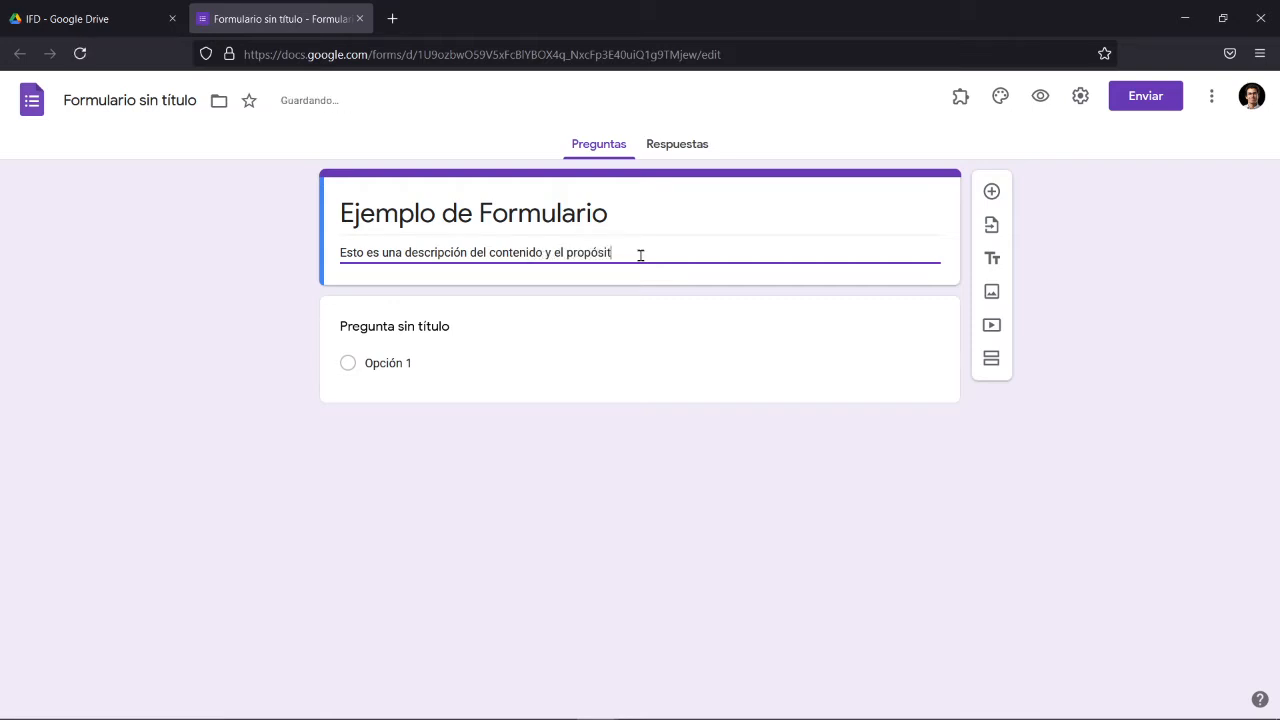
type("o del formulario")
left_click(701, 298)
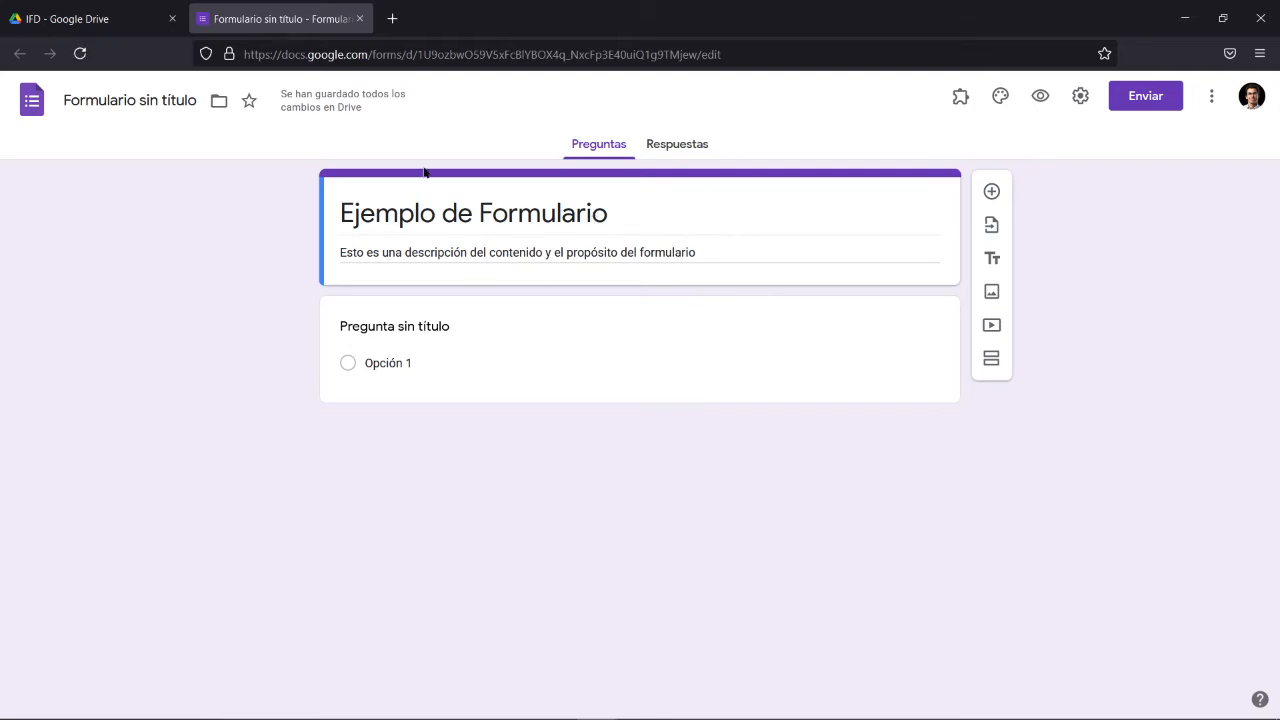
left_click(161, 101)
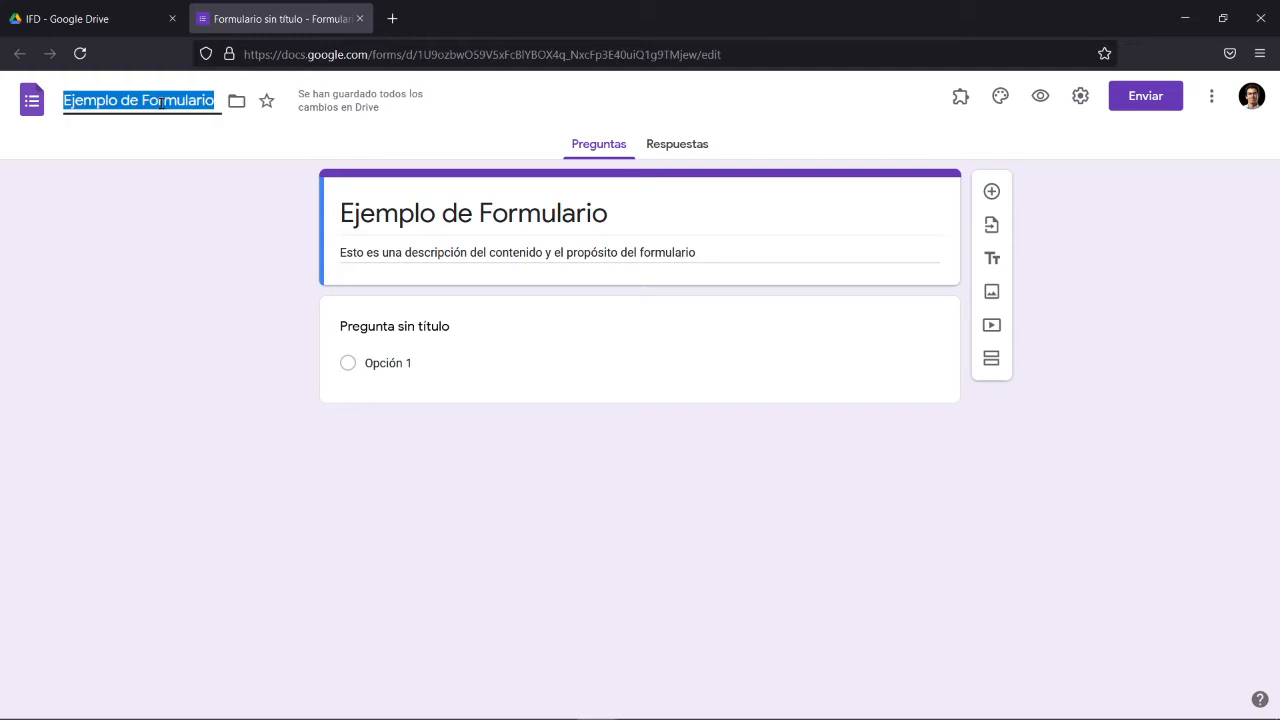
left_click(118, 285)
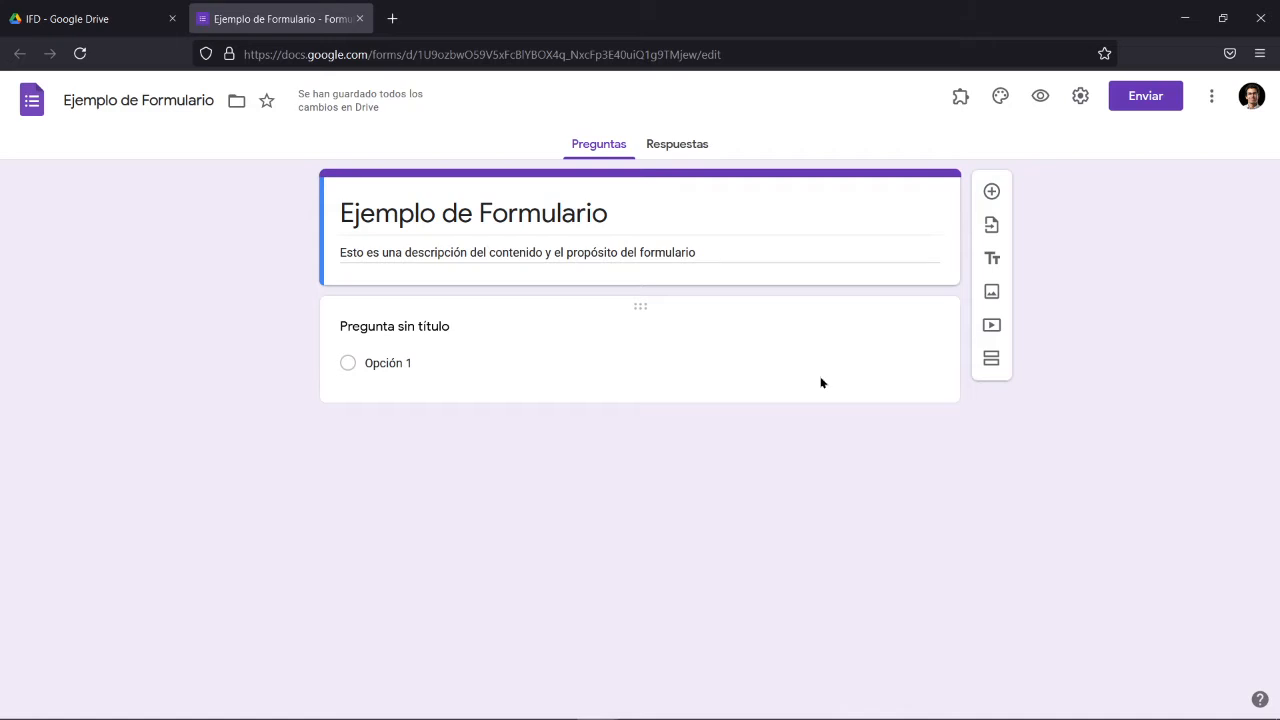
Step: Title the form's first question "Nombre"
left_click(602, 330)
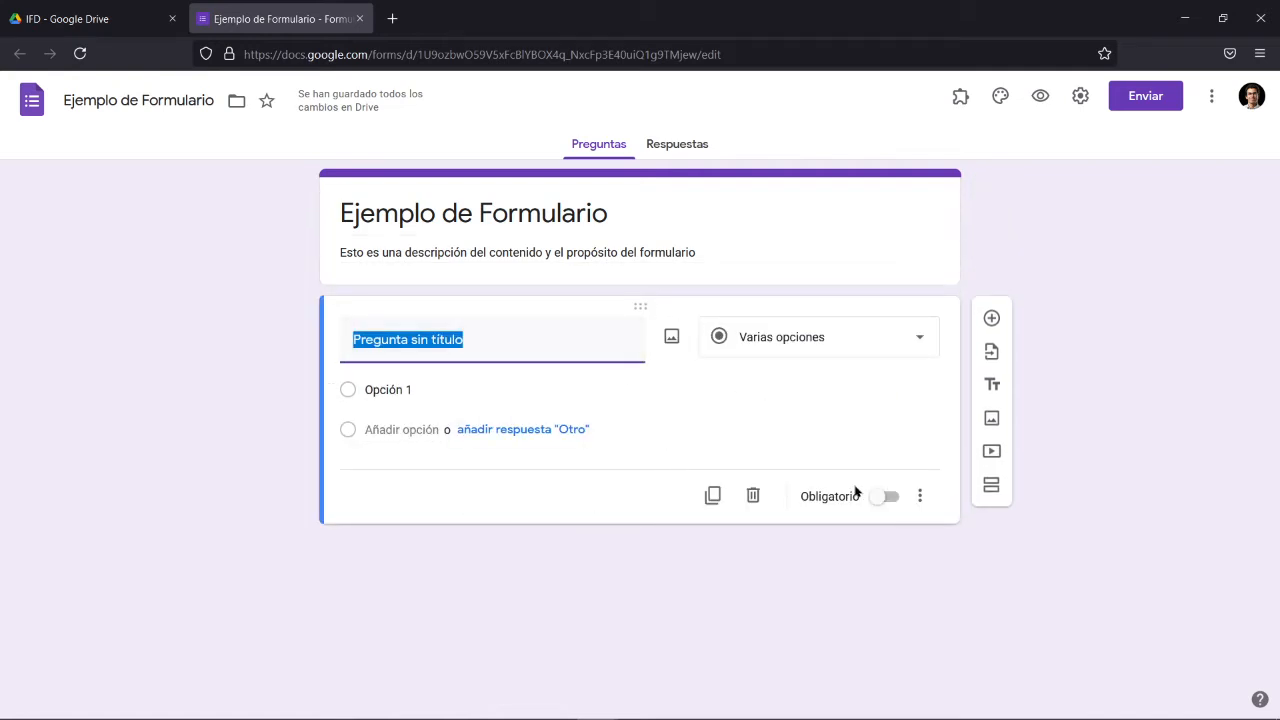
left_click(838, 567)
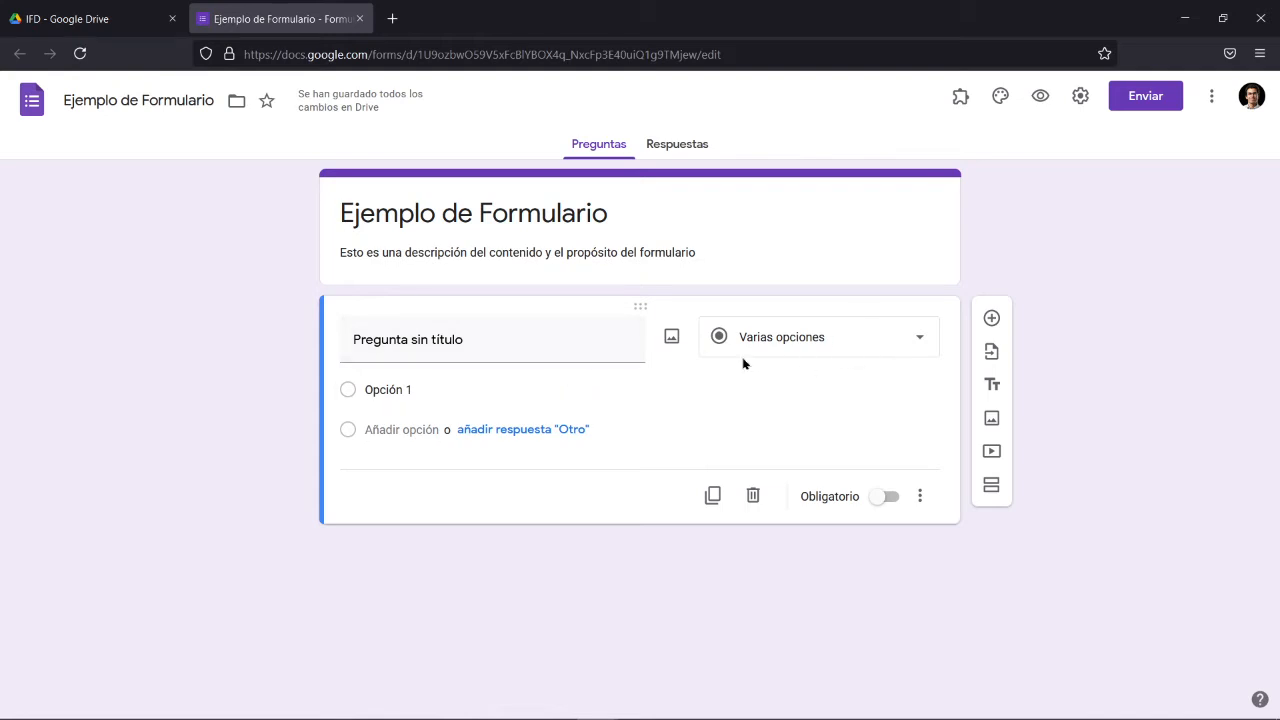
left_click(584, 340)
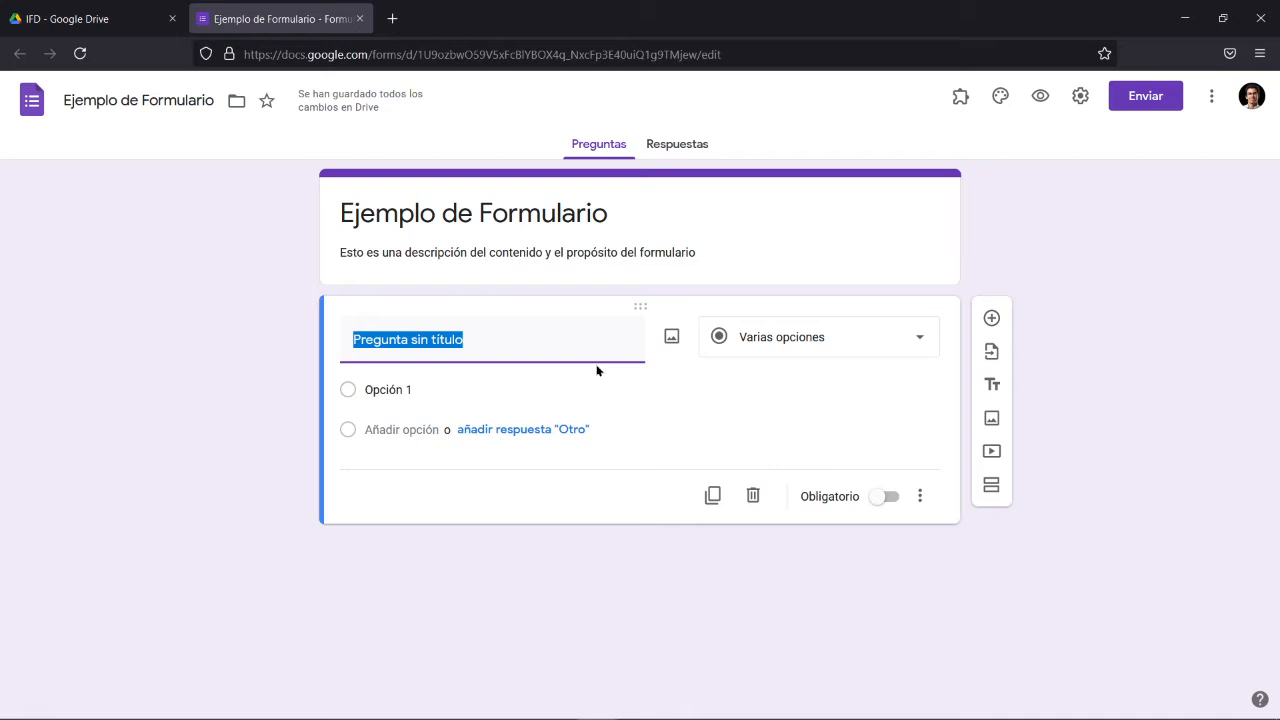
type("Nombre")
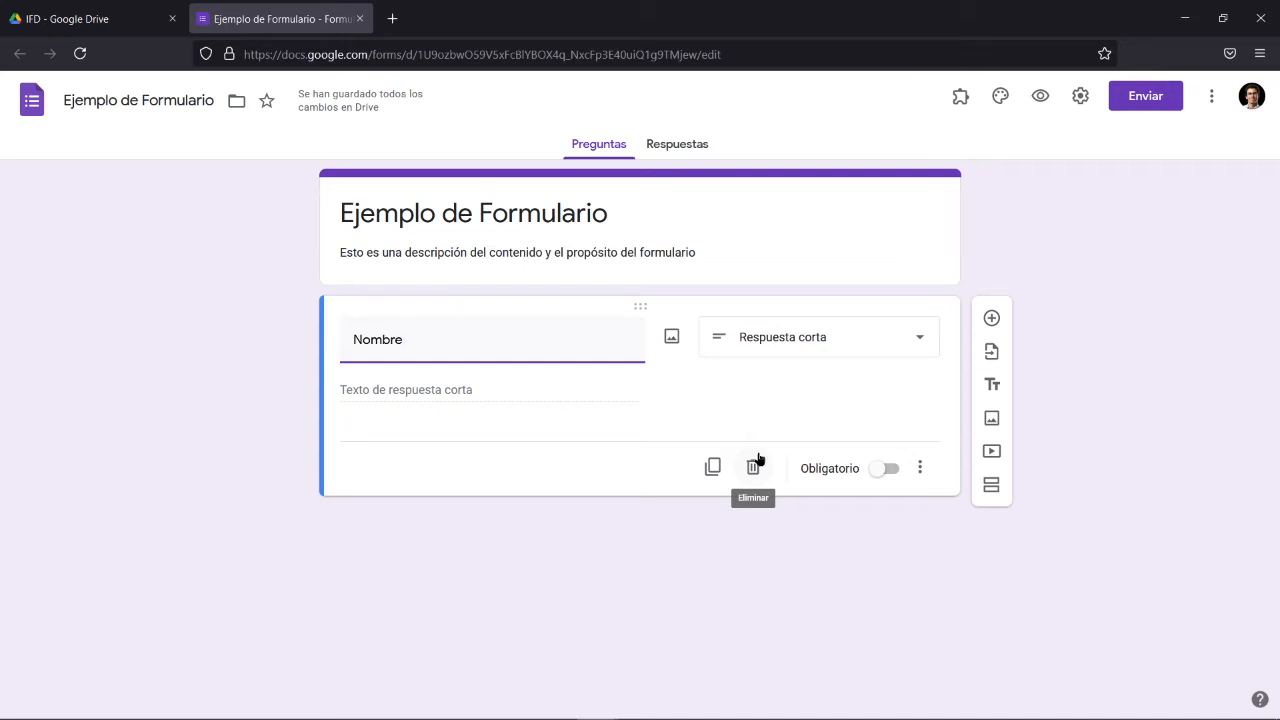
Step: Try the paragraph answer type (Párrafo) on the Nombre question and restore it to short answer (Respuesta corta)
left_click(463, 390)
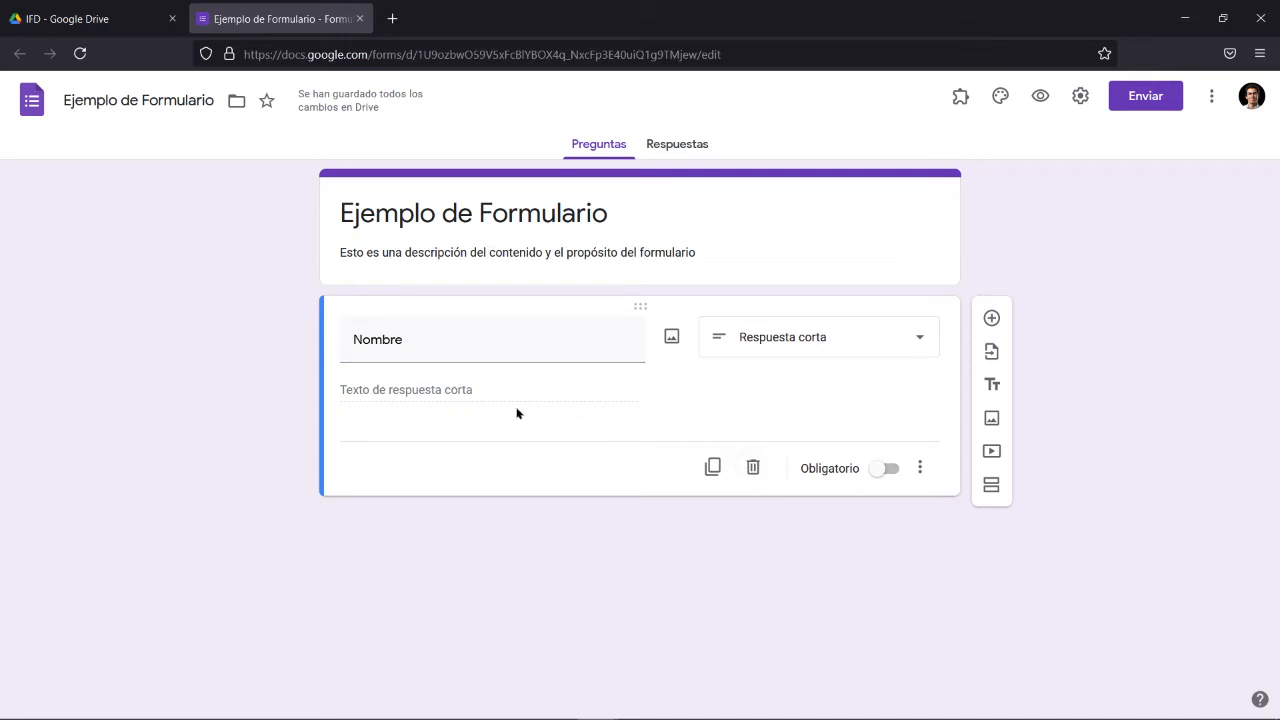
left_click(847, 338)
left_click(797, 260)
left_click(789, 337)
left_click(766, 256)
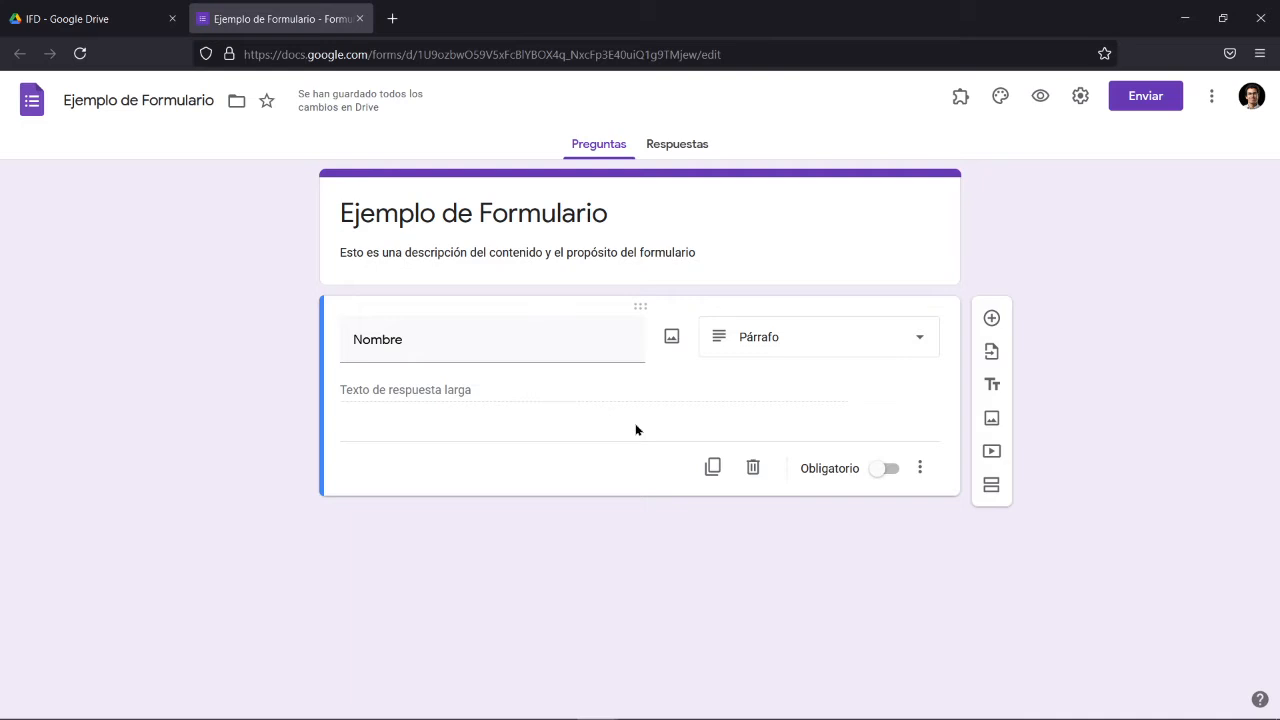
left_click(832, 354)
left_click(782, 216)
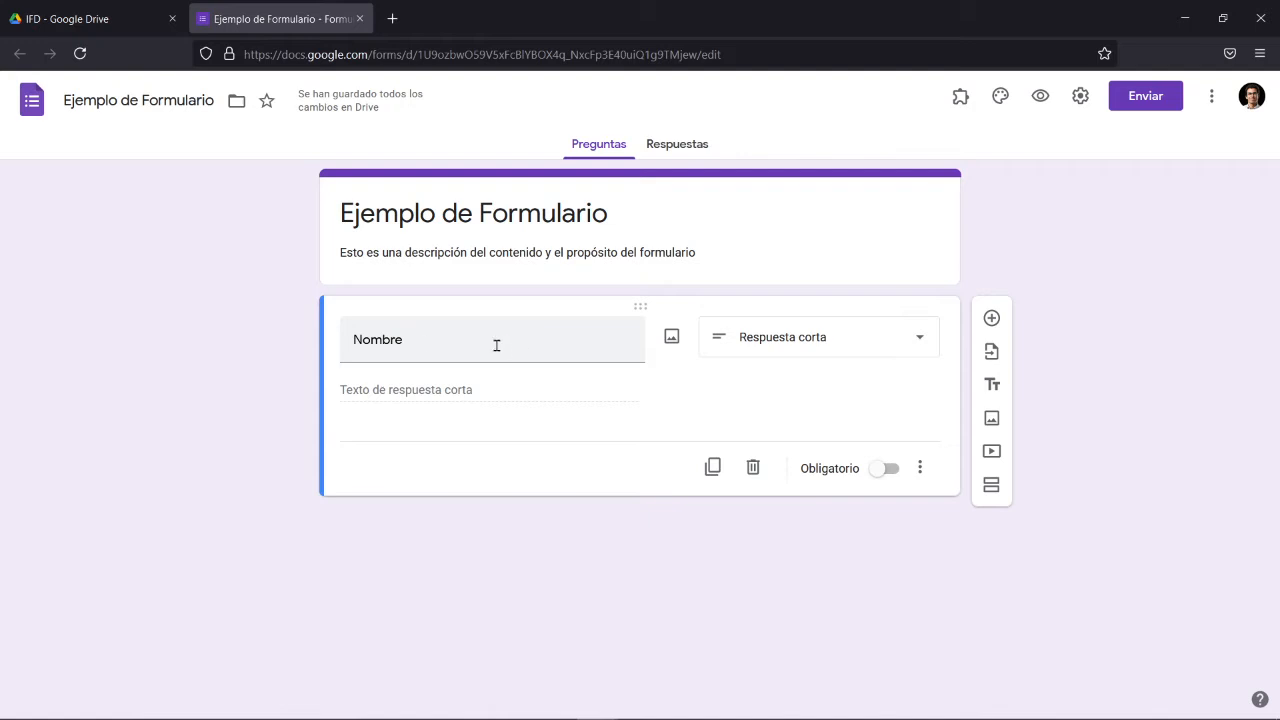
Step: Add the image img_usuario.png from the Material para Clases > 2019 > Misc folder to the Nombre question
left_click(676, 338)
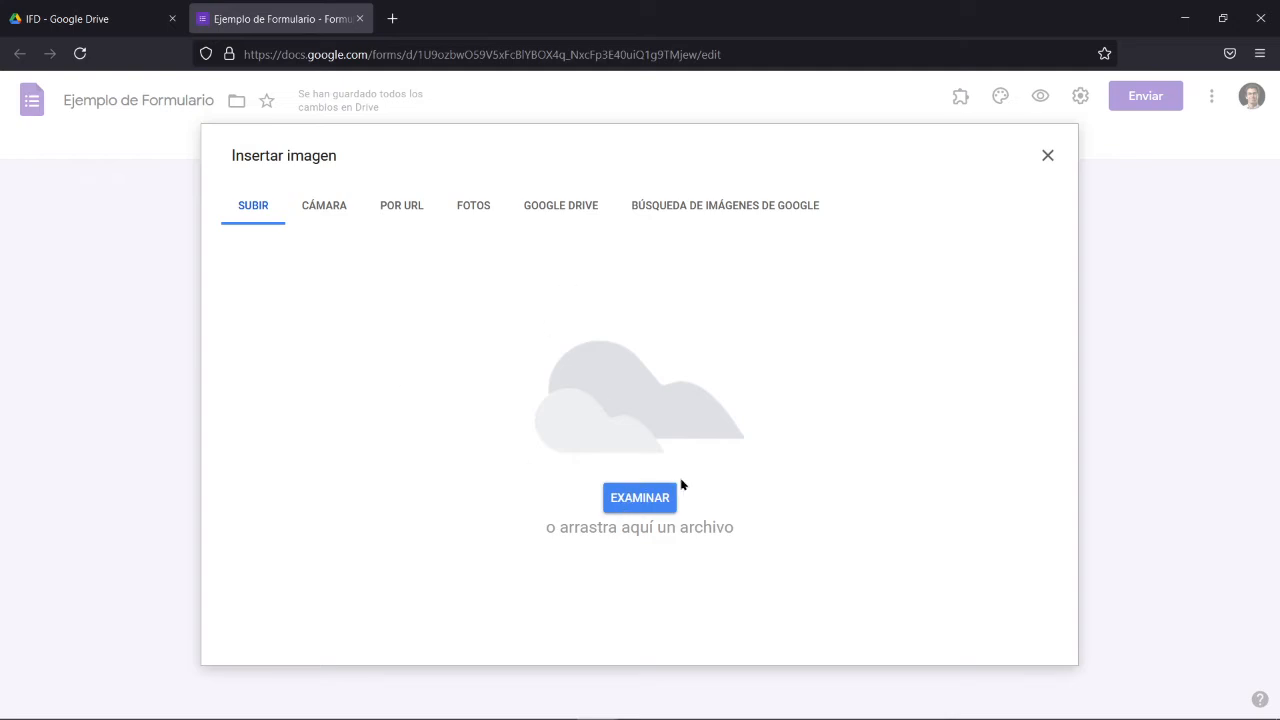
left_click(655, 495)
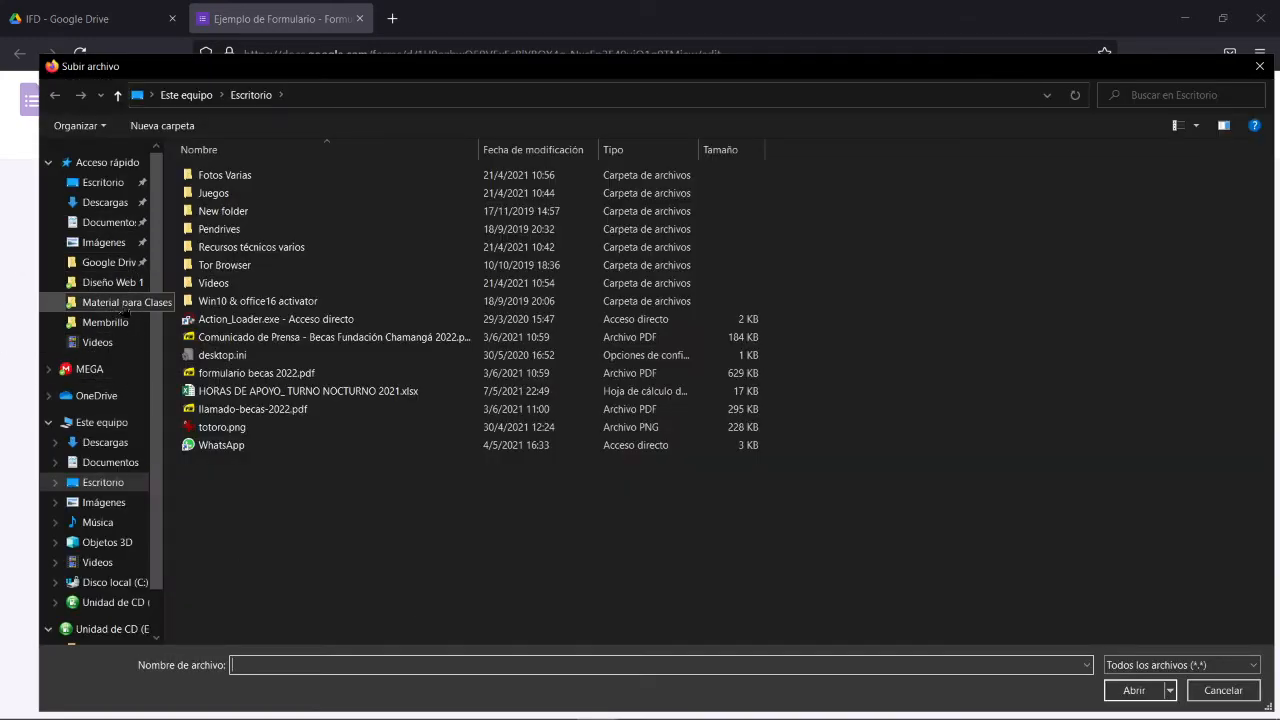
left_click(125, 310)
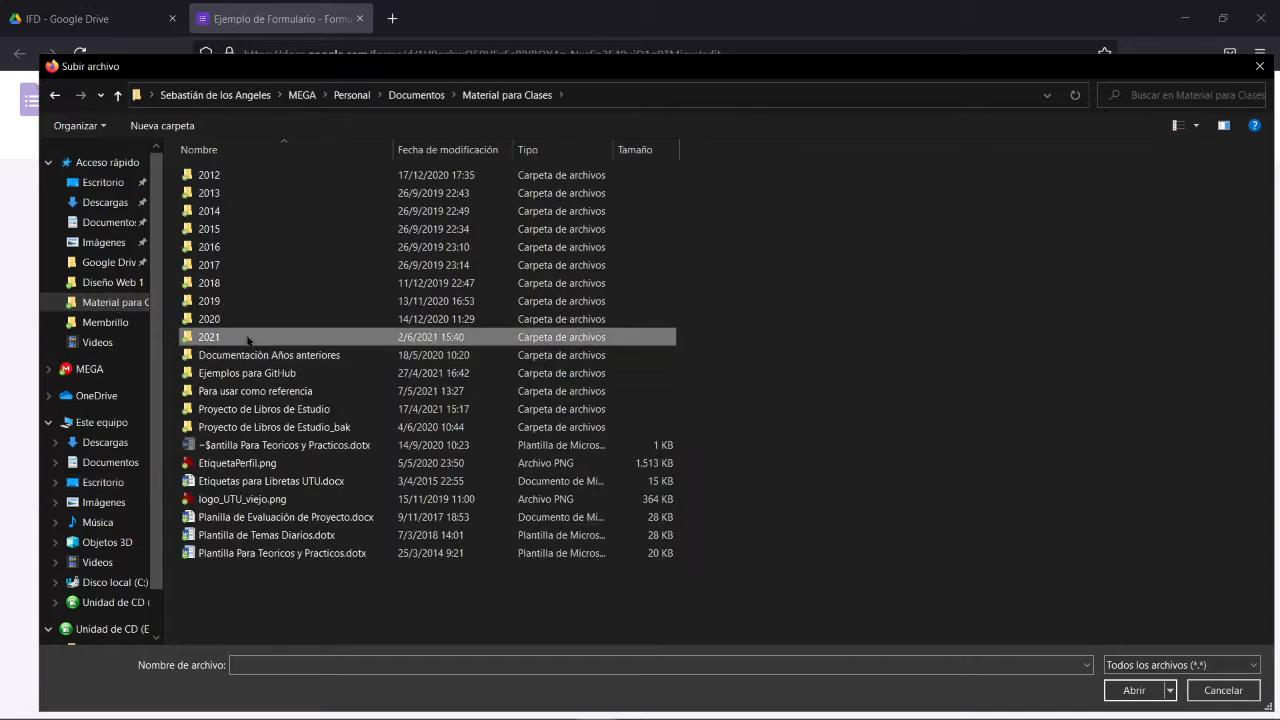
double_click(250, 335)
left_click(507, 95)
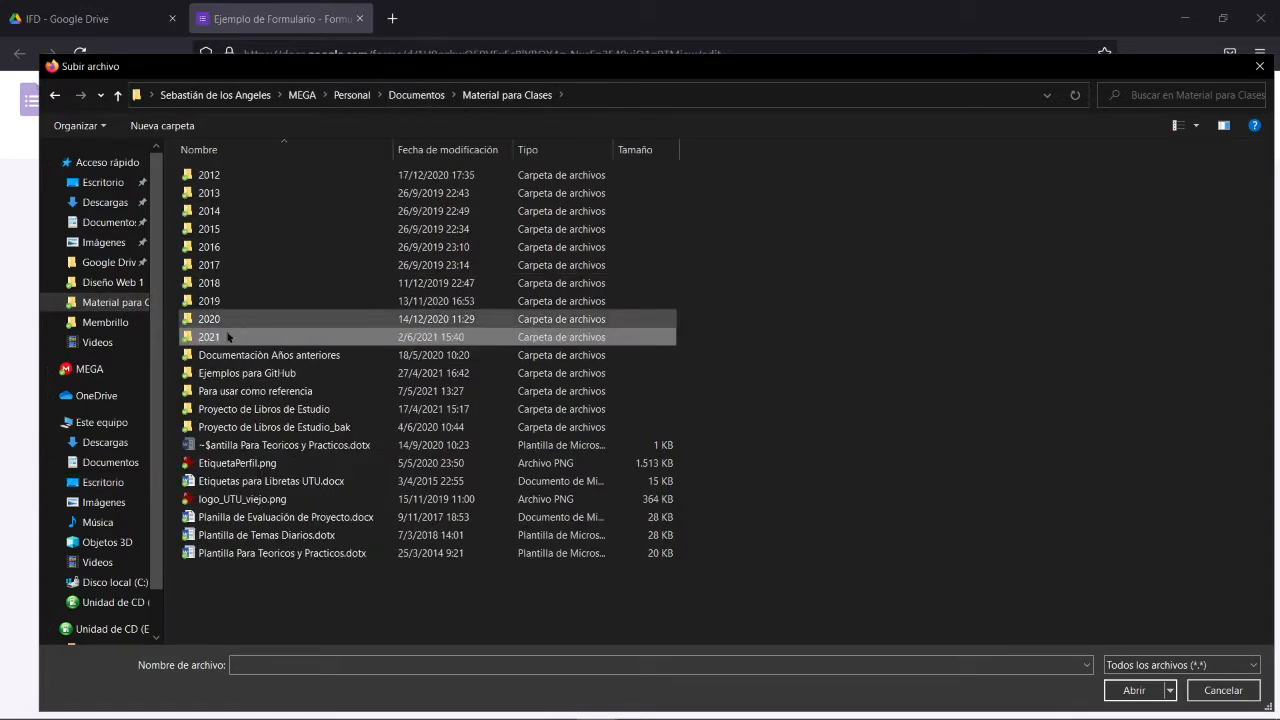
double_click(229, 302)
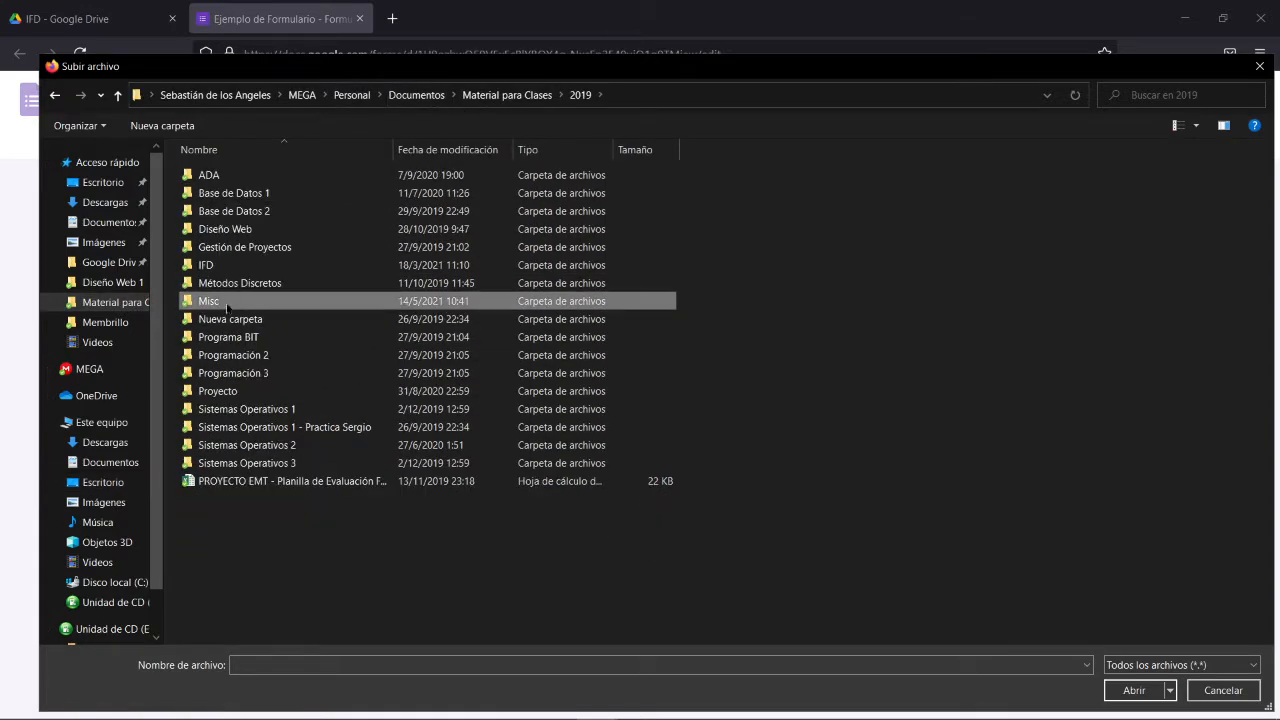
double_click(227, 304)
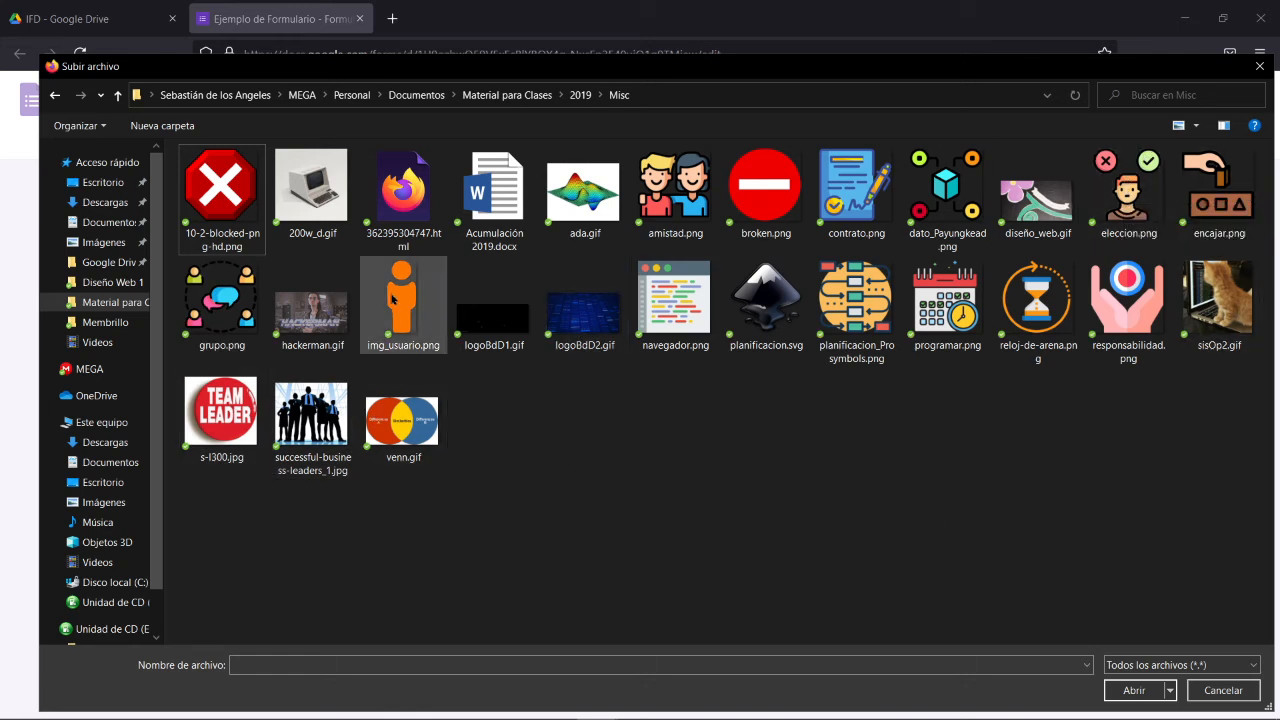
left_click(402, 300)
left_click(1148, 698)
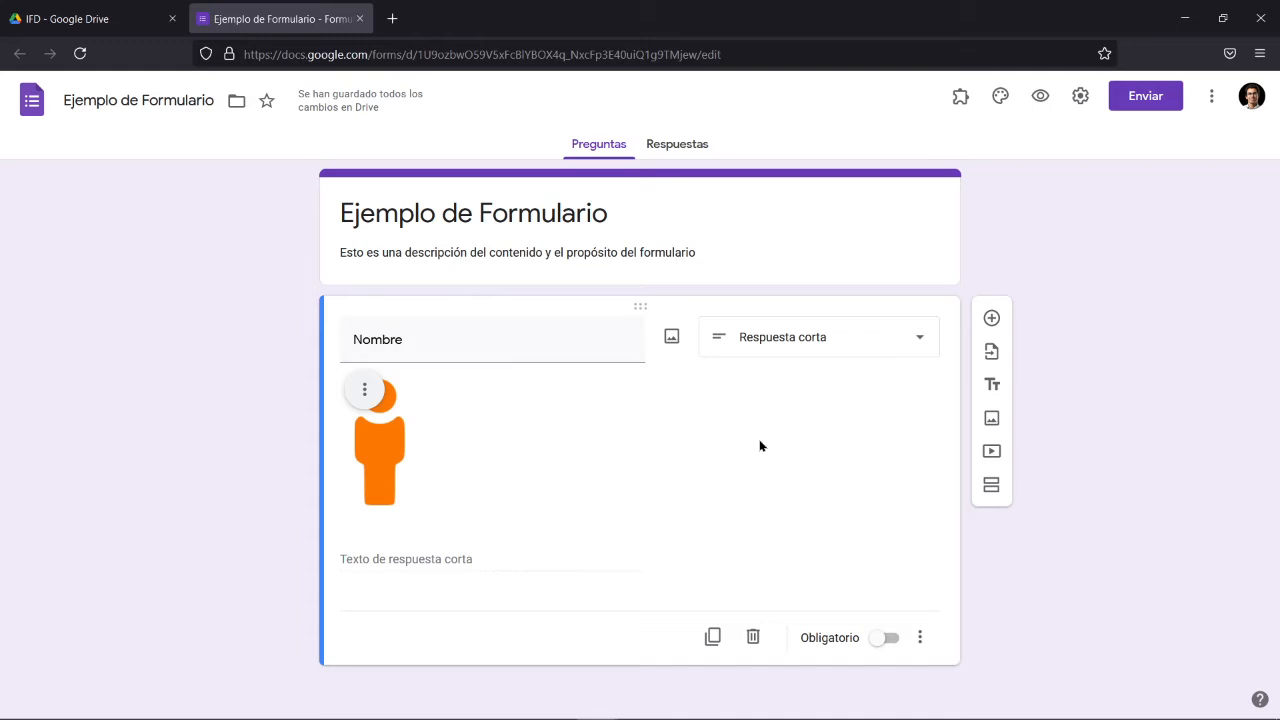
Step: Preview the form as respondents see it and return to the form editor
left_click(1041, 96)
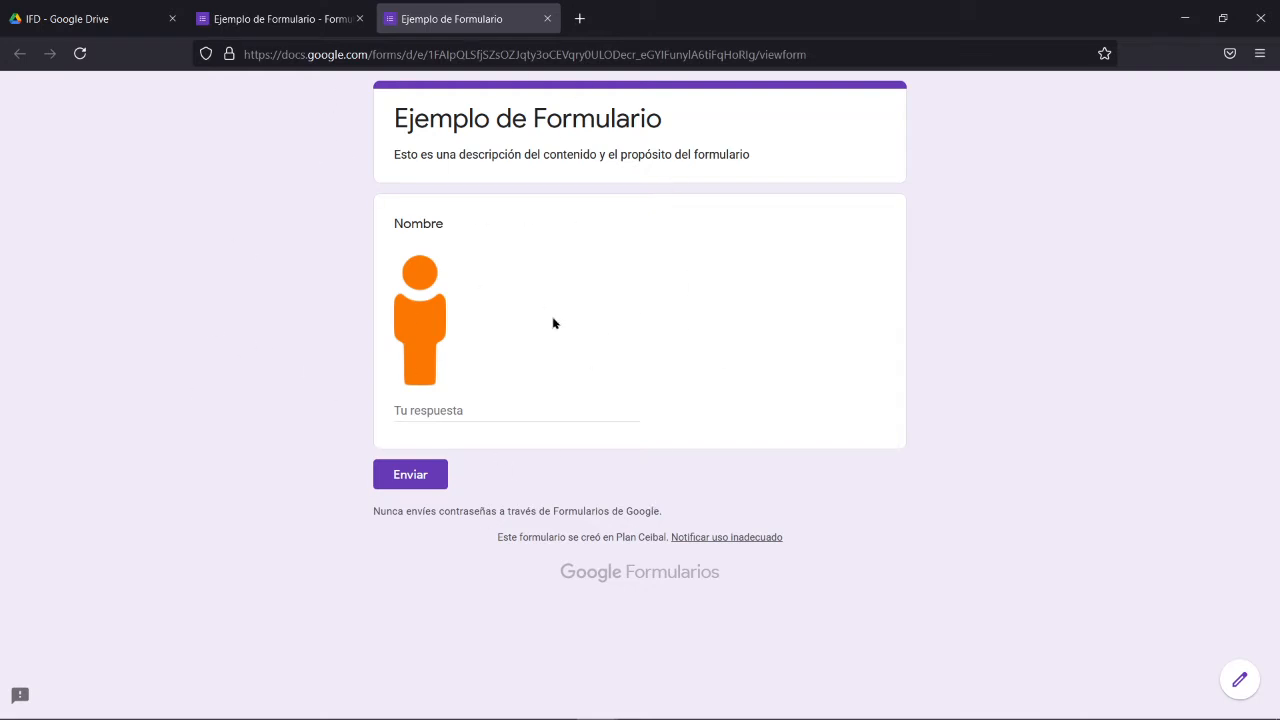
left_click(300, 18)
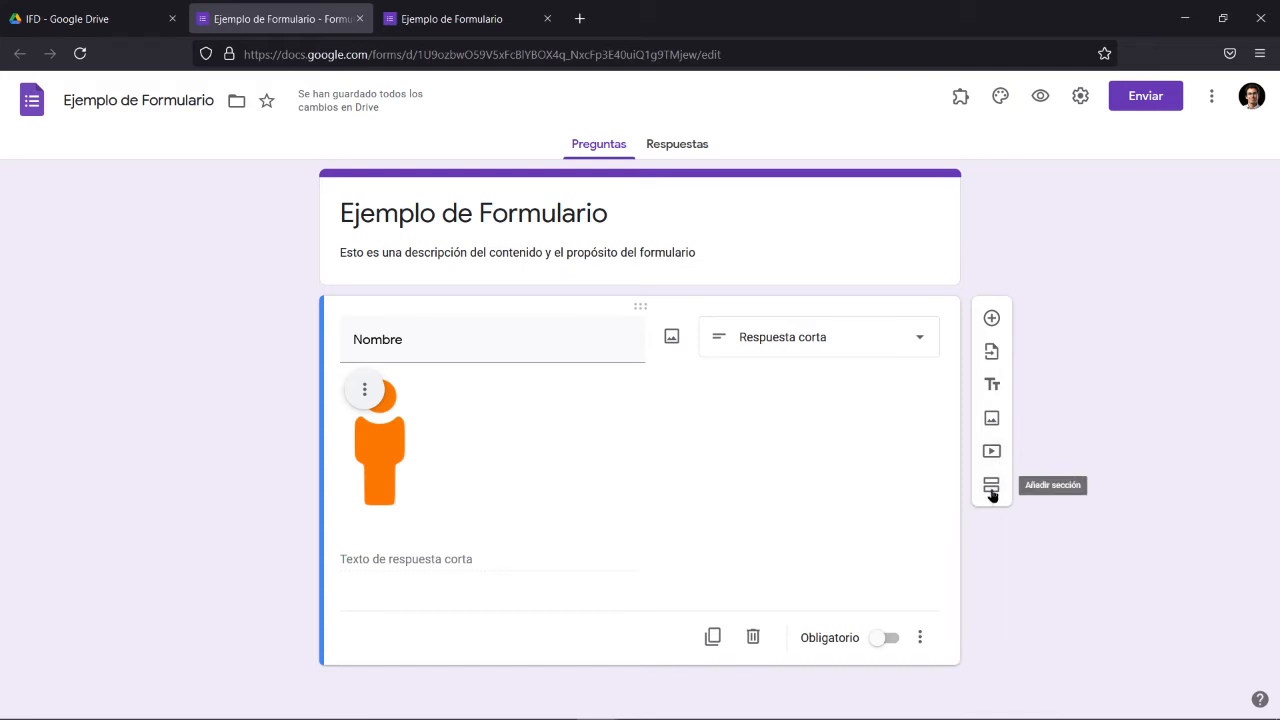
Step: Try adding a title and description block below the Nombre question and delete it
left_click(992, 396)
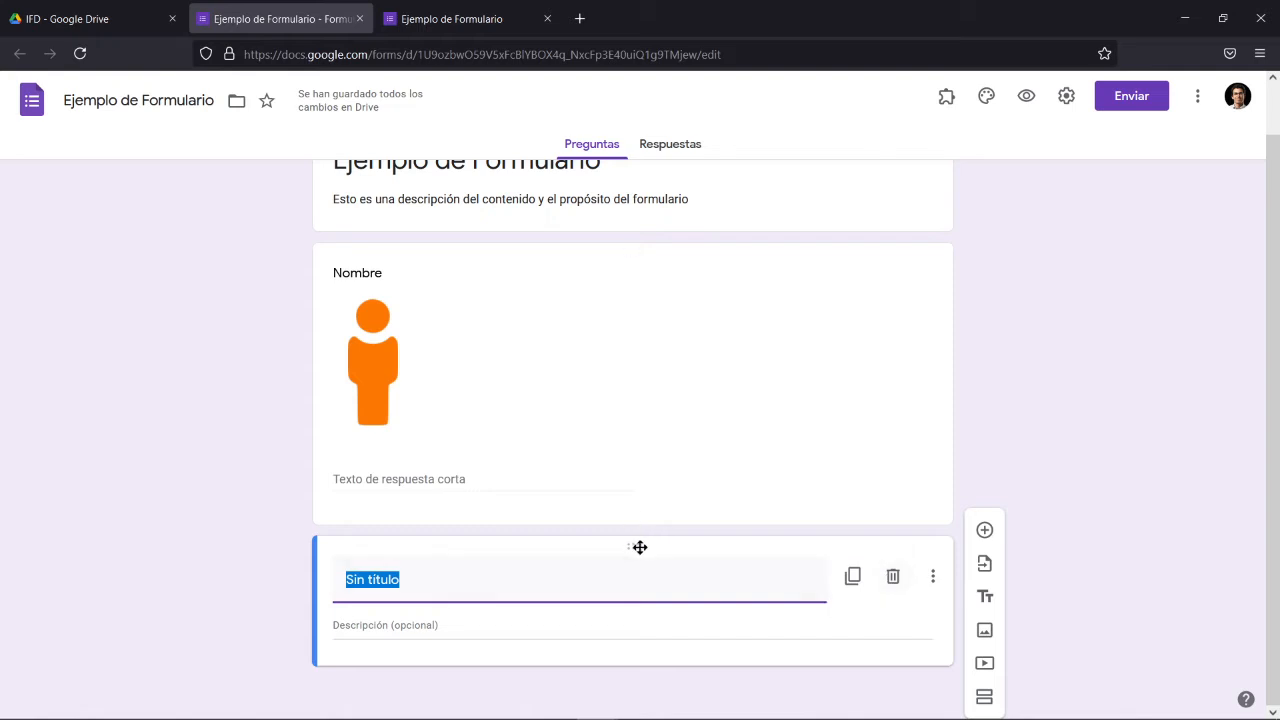
left_click(893, 577)
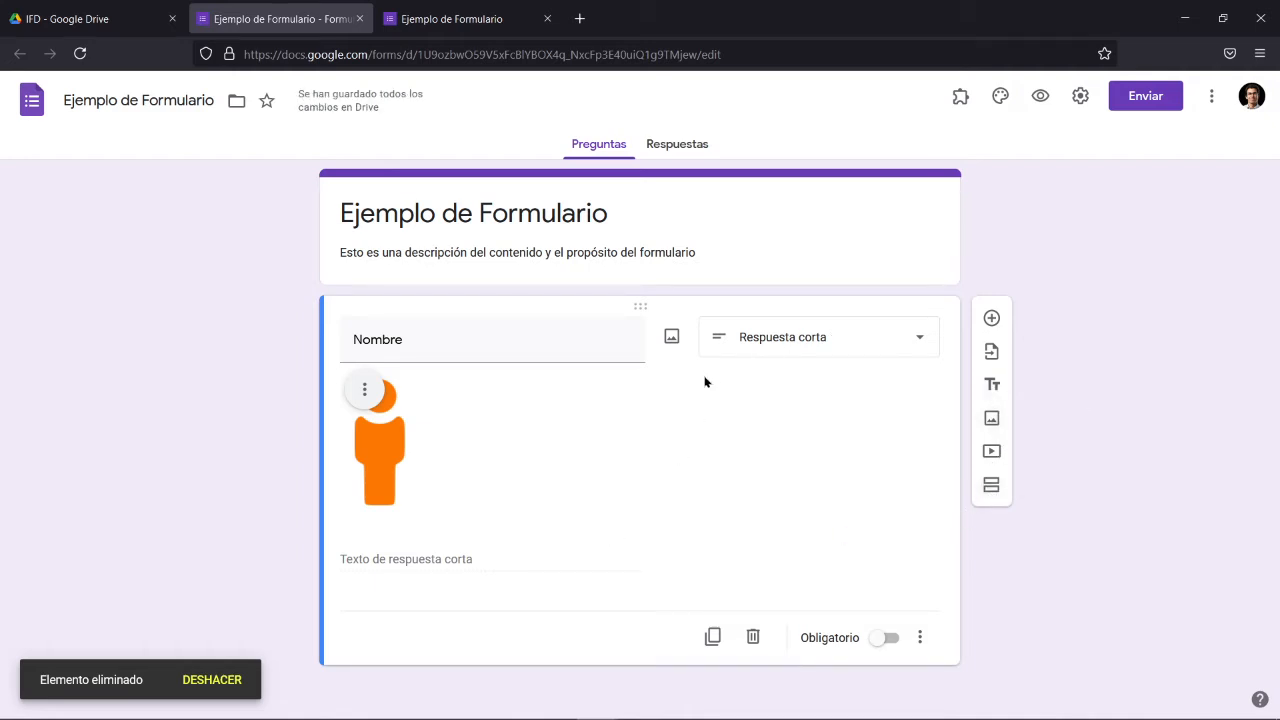
Step: Add a new question below Nombre and reselect the Nombre question
left_click(991, 320)
left_click(634, 486)
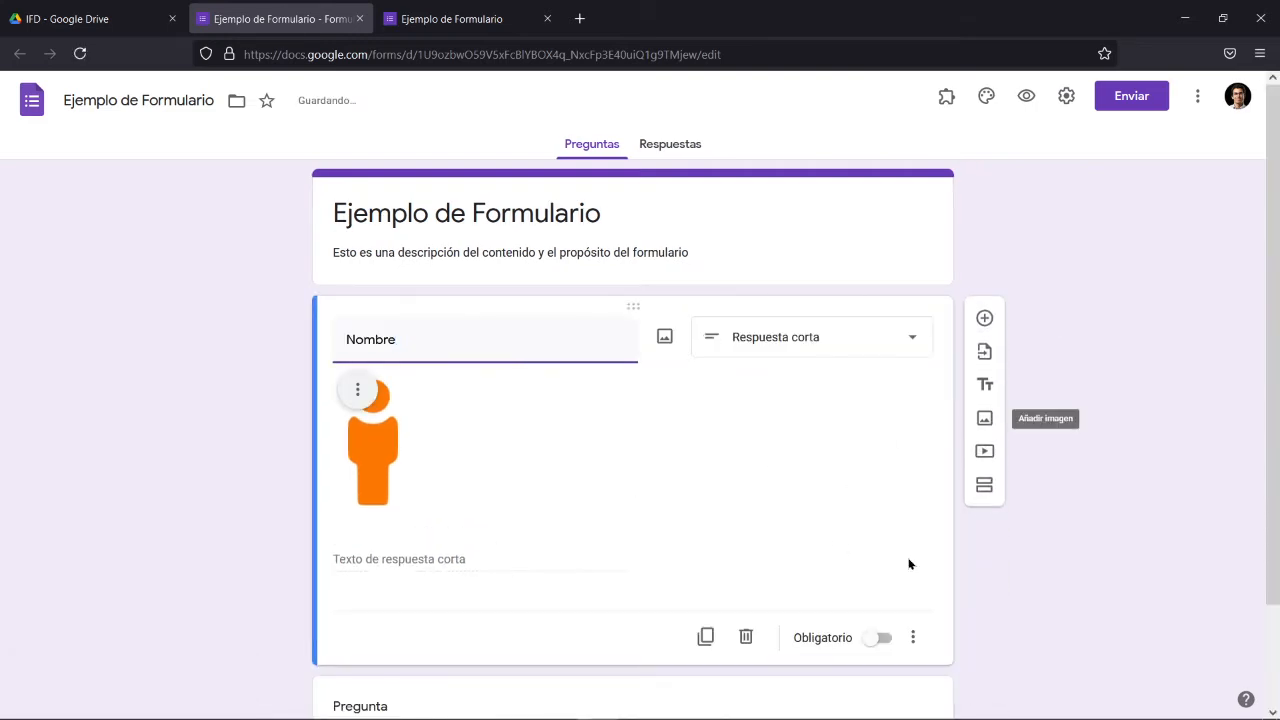
Step: Make the Nombre question required (Obligatorio) and enable its description field (Descripción)
scroll(1063, 530, "down", 2)
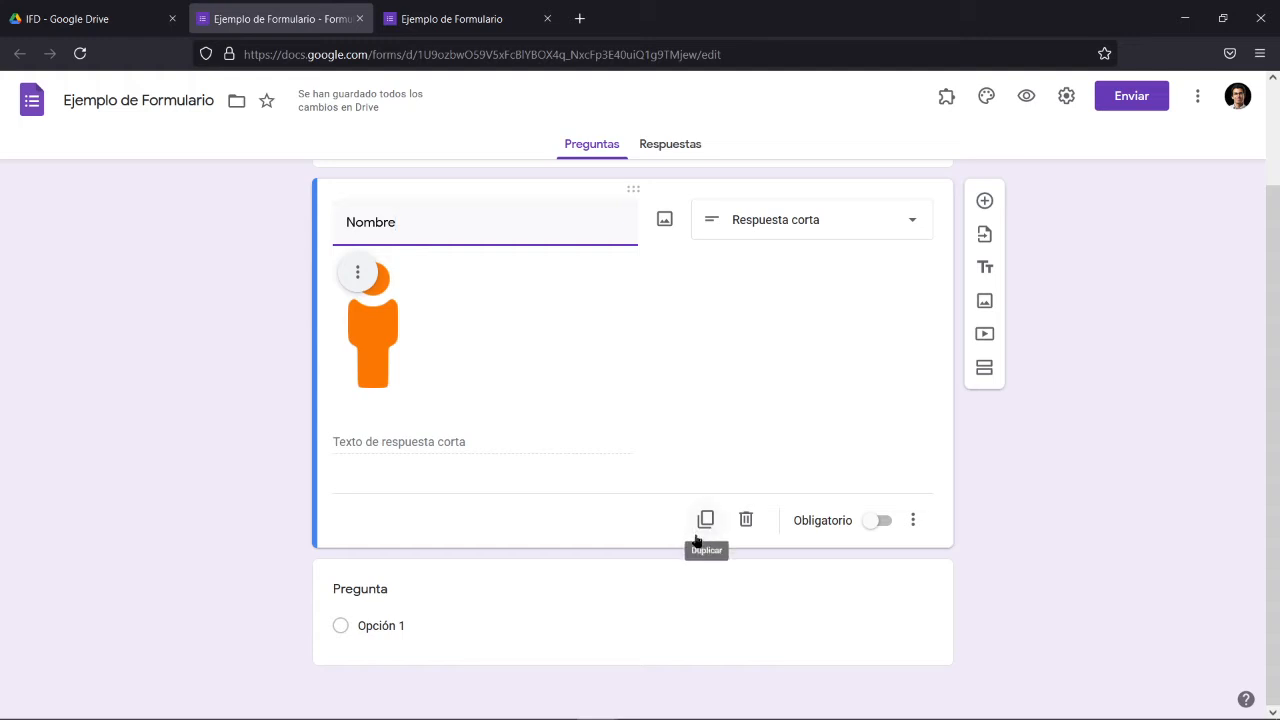
left_click(884, 524)
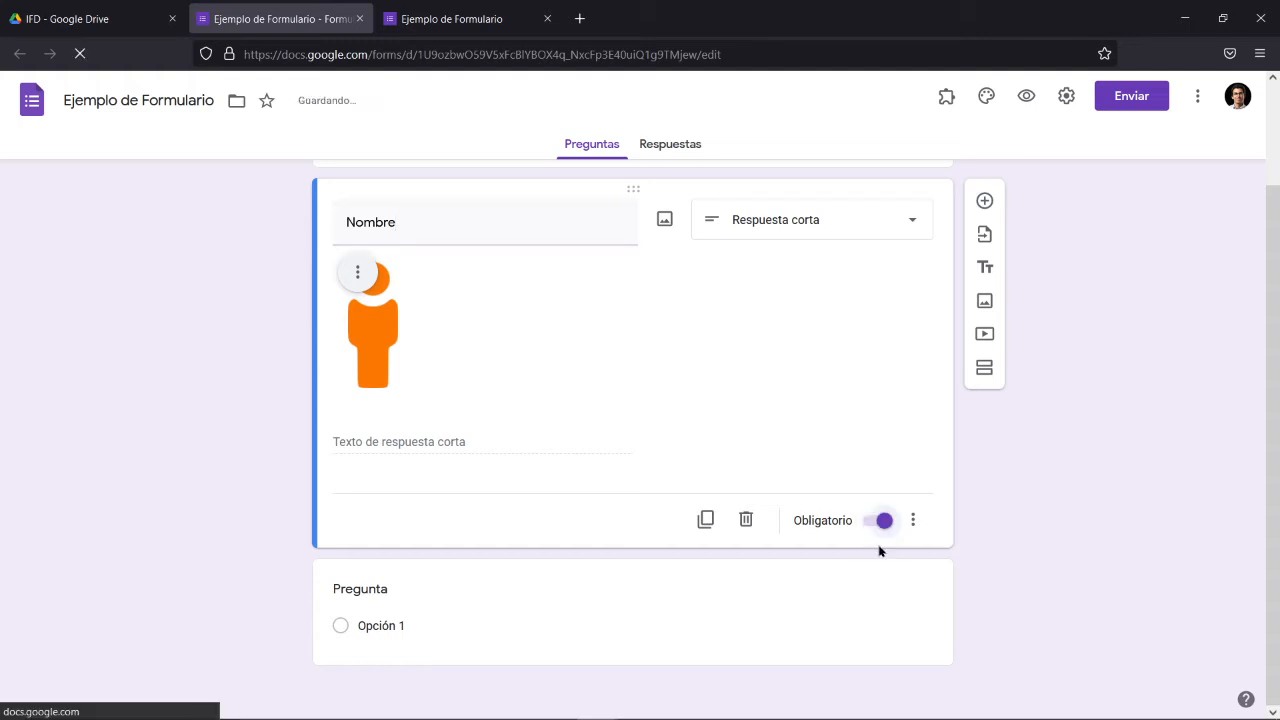
left_click(878, 522)
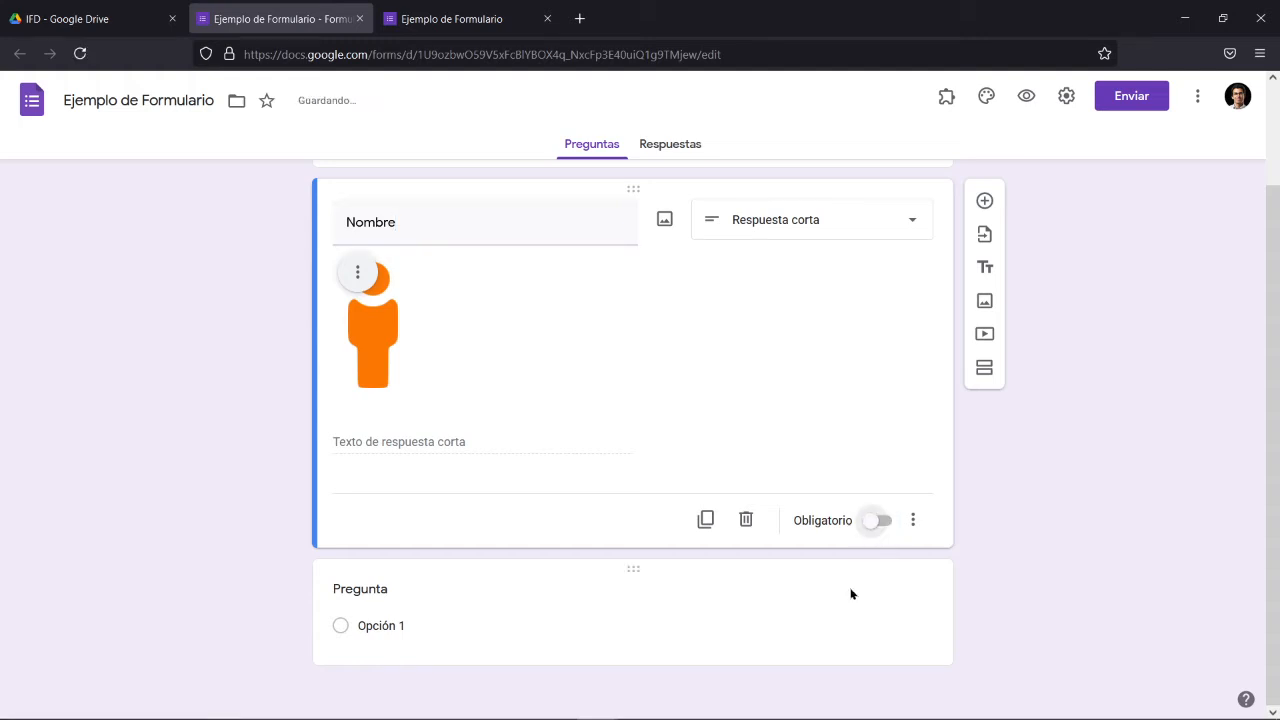
left_click(872, 522)
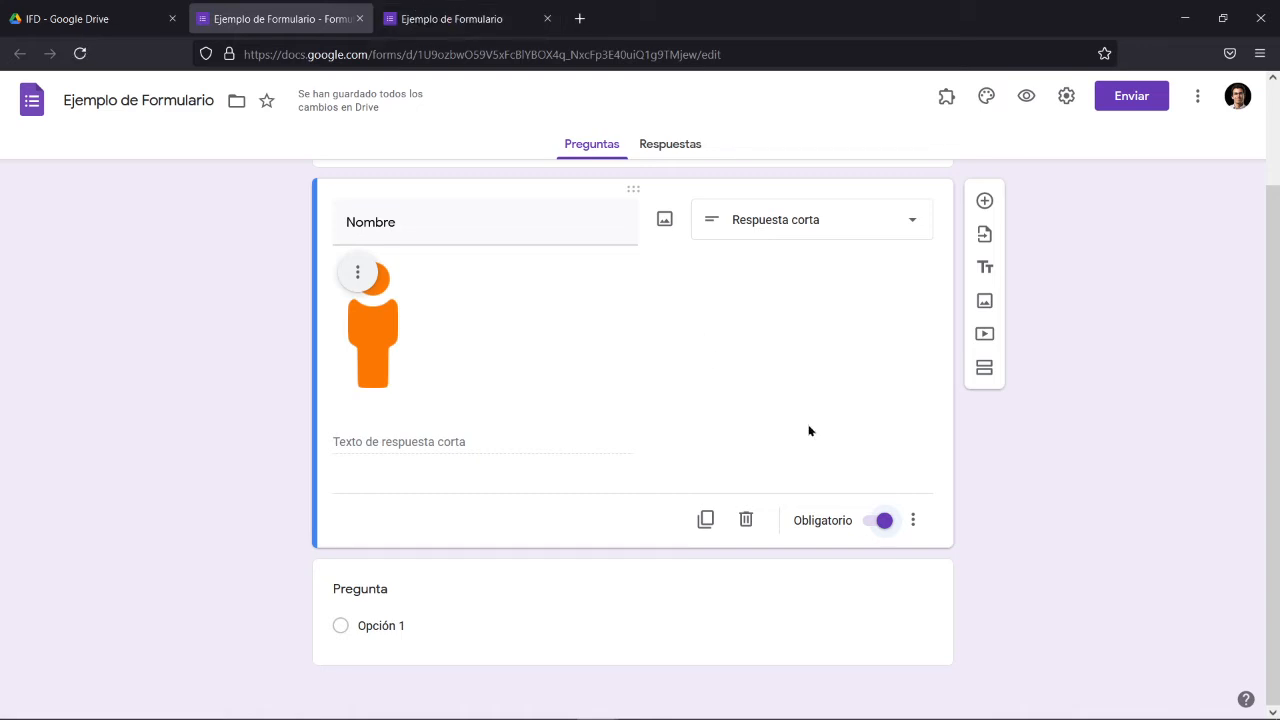
left_click(913, 520)
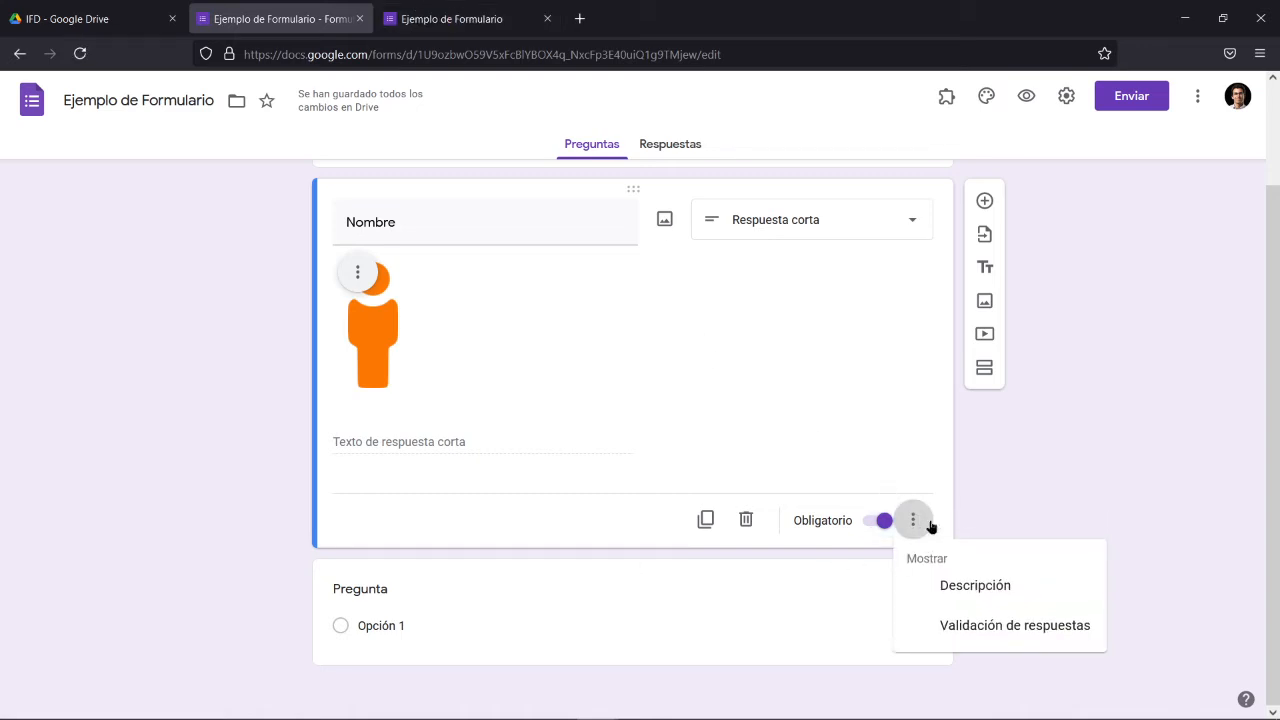
left_click(973, 586)
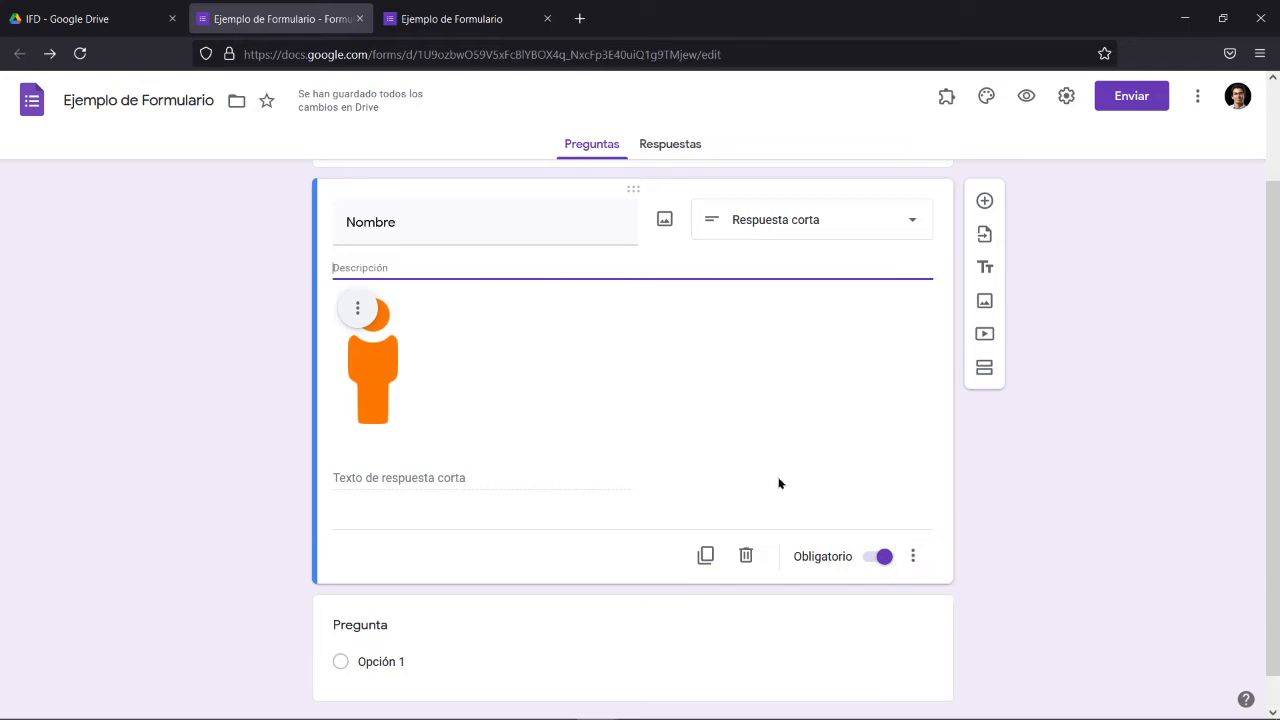
Step: Try response validation (Validación de respuestas) on the Nombre question, look through its rule types, and remove it
left_click(912, 556)
left_click(966, 678)
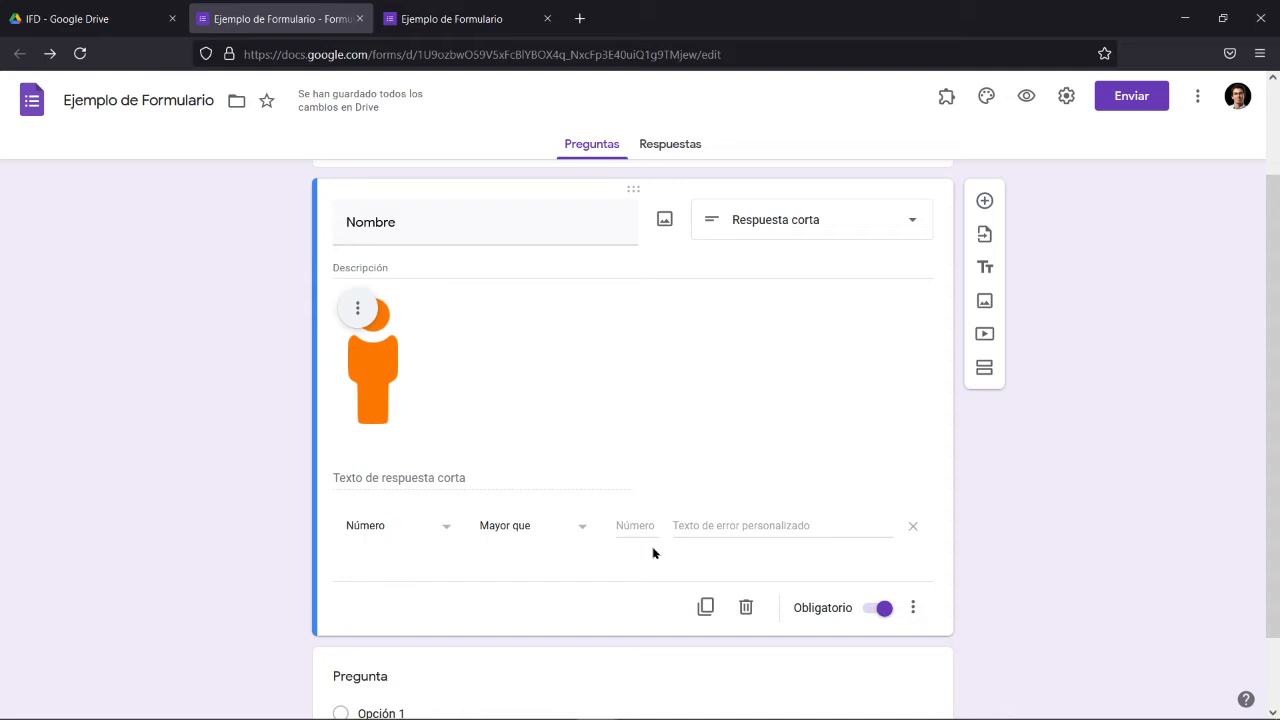
left_click(445, 540)
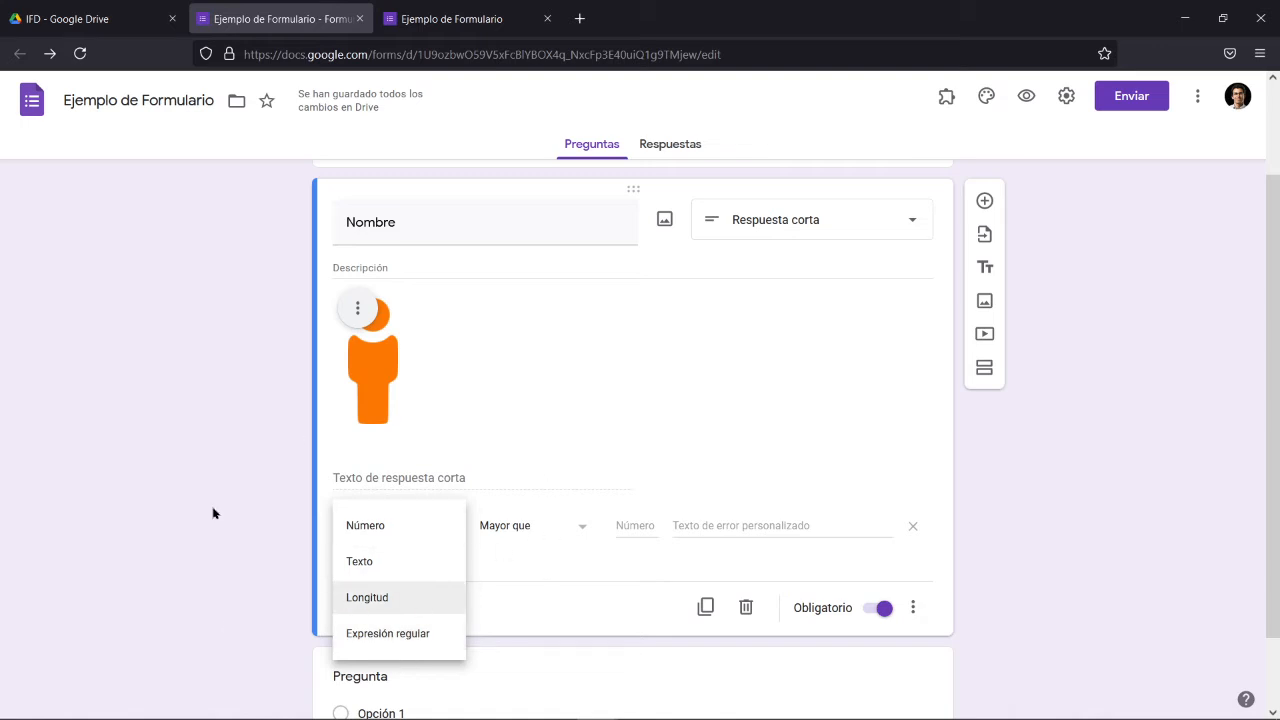
left_click(549, 571)
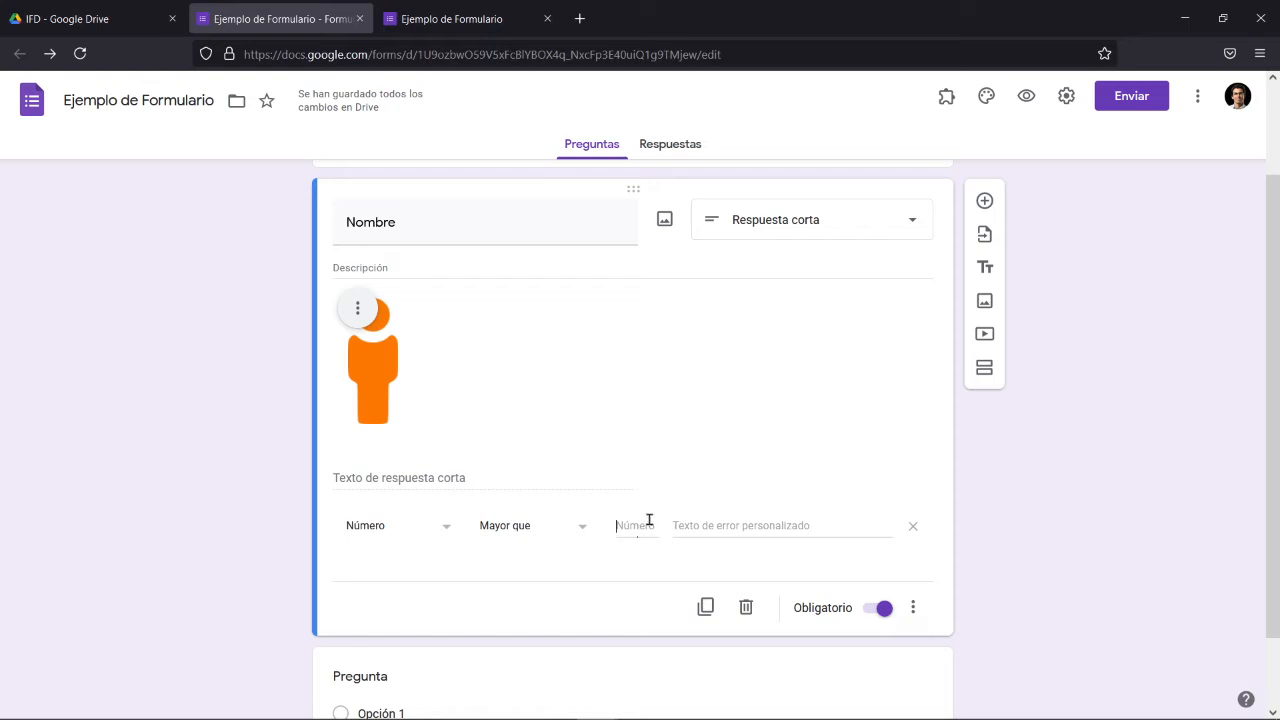
left_click(752, 524)
left_click(912, 527)
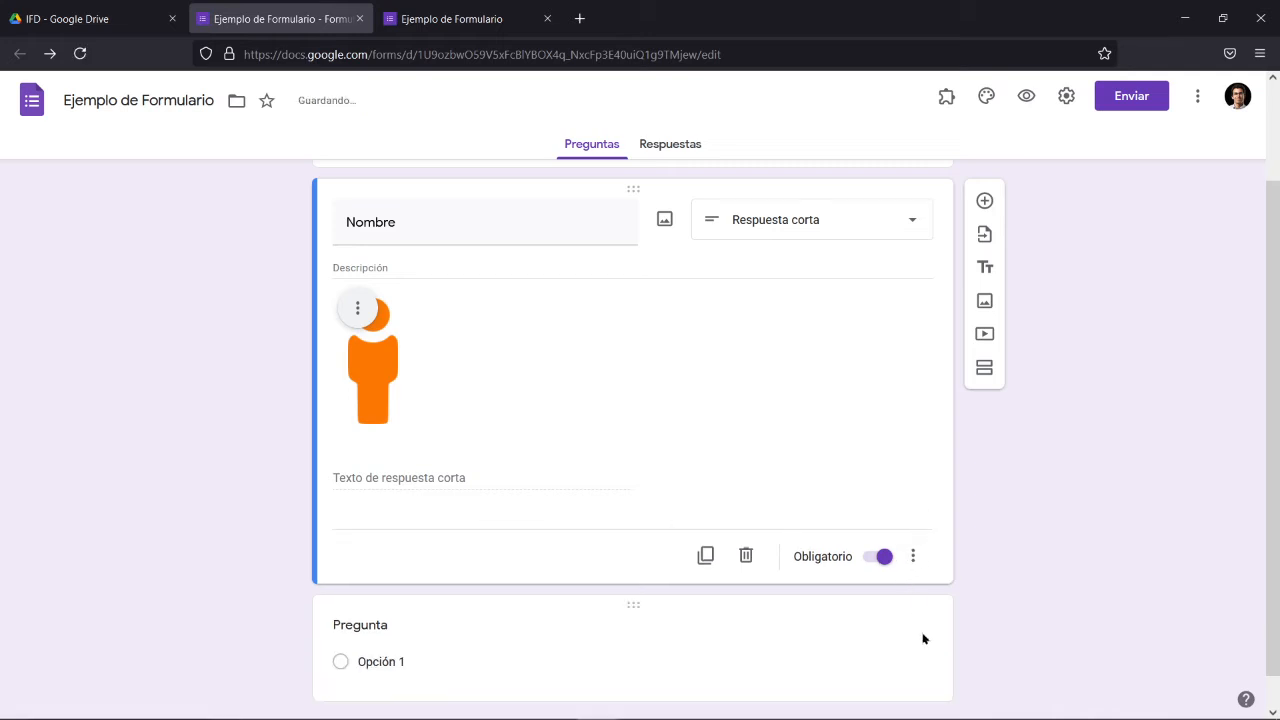
Step: Select the second question and choose Varias opciones as its answer type
scroll(895, 600, "down", 1)
left_click(760, 593)
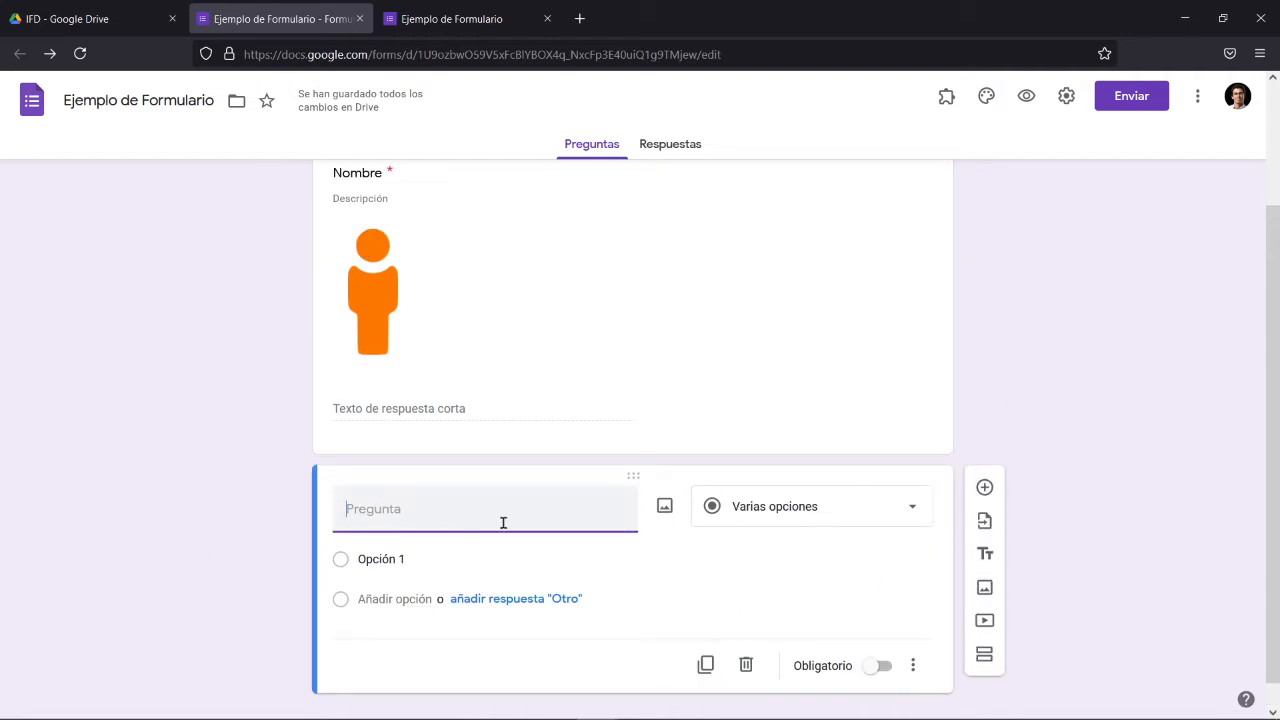
left_click(758, 524)
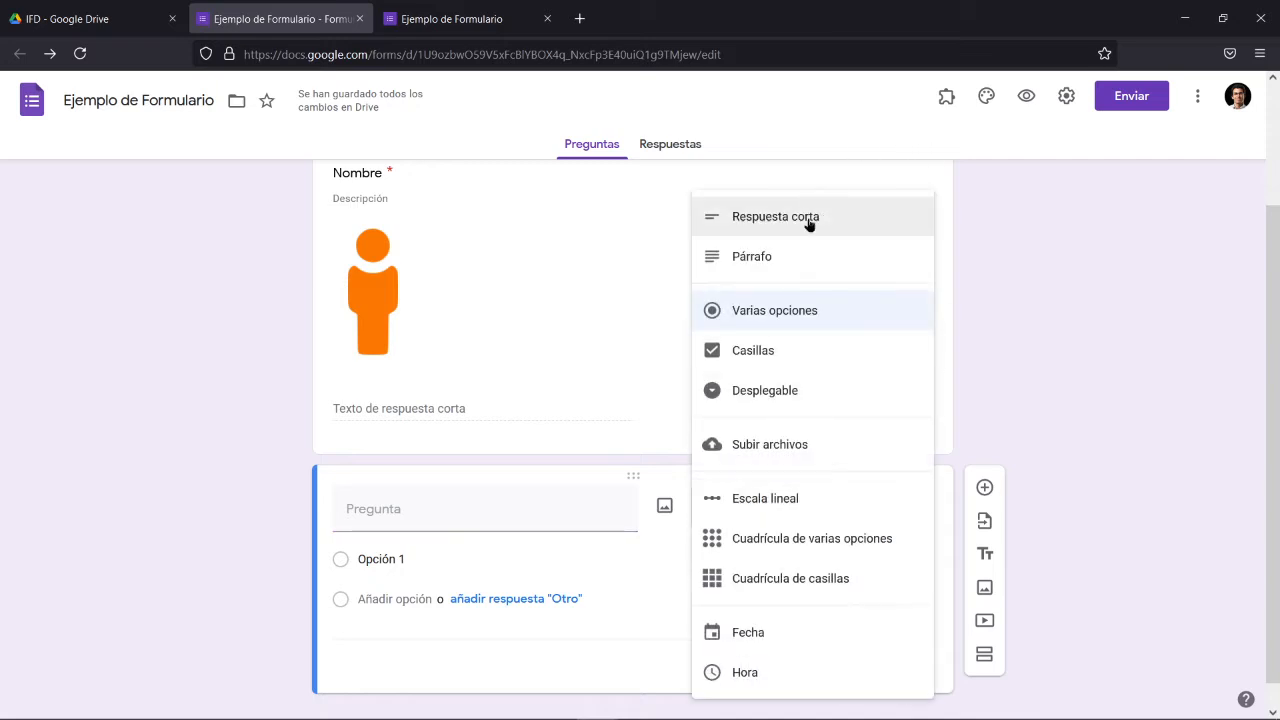
left_click(814, 313)
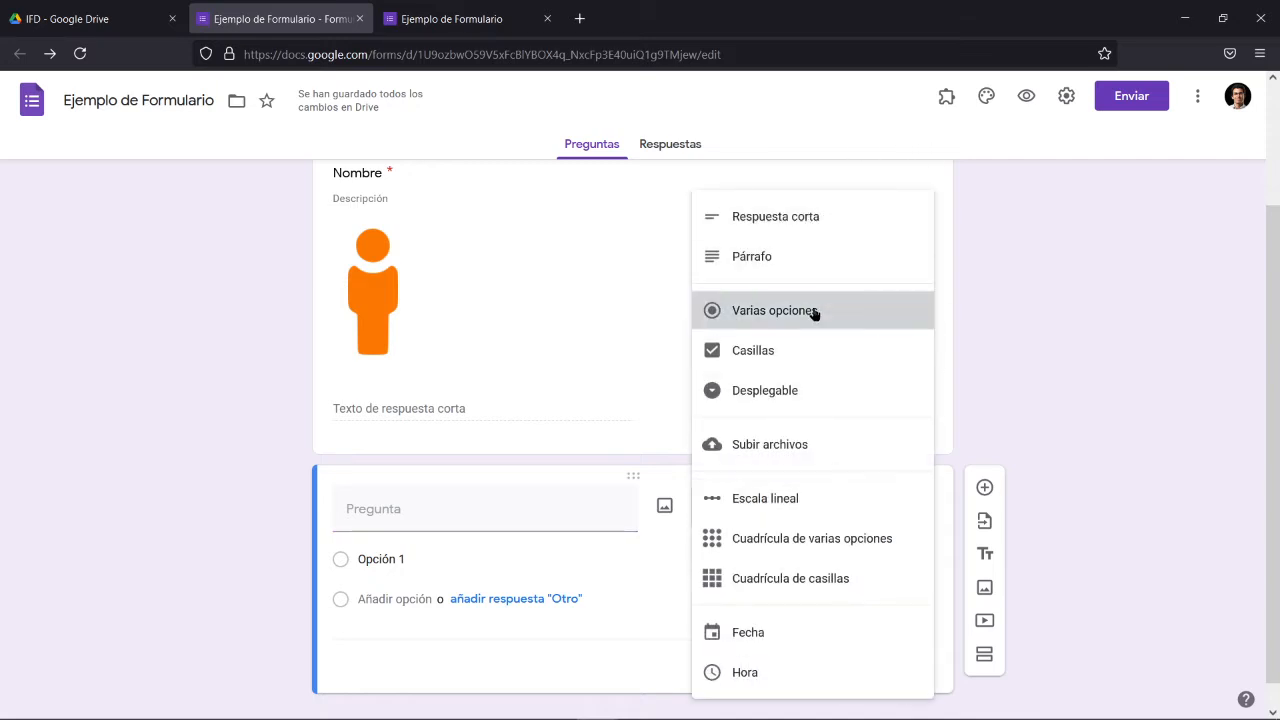
Step: Give the multiple-choice question the options A, B and C and title it "Opciones"
left_click(529, 560)
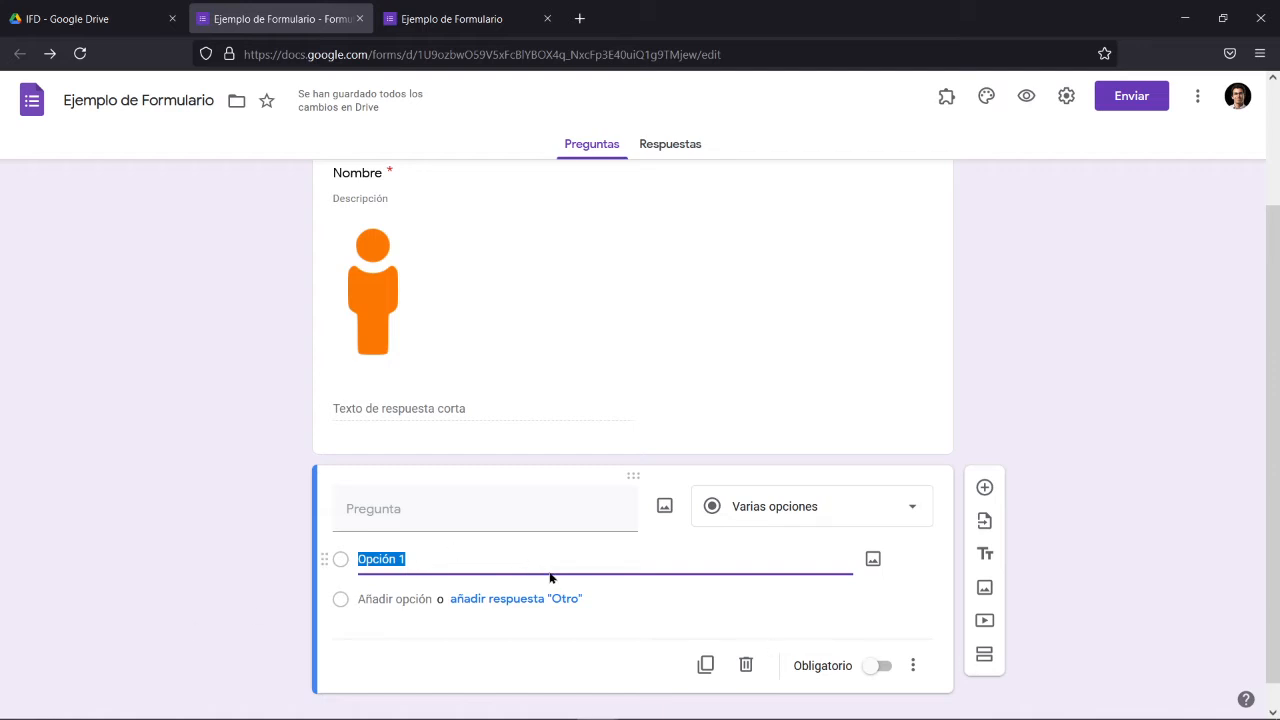
key("BackSpace")
key("Return")
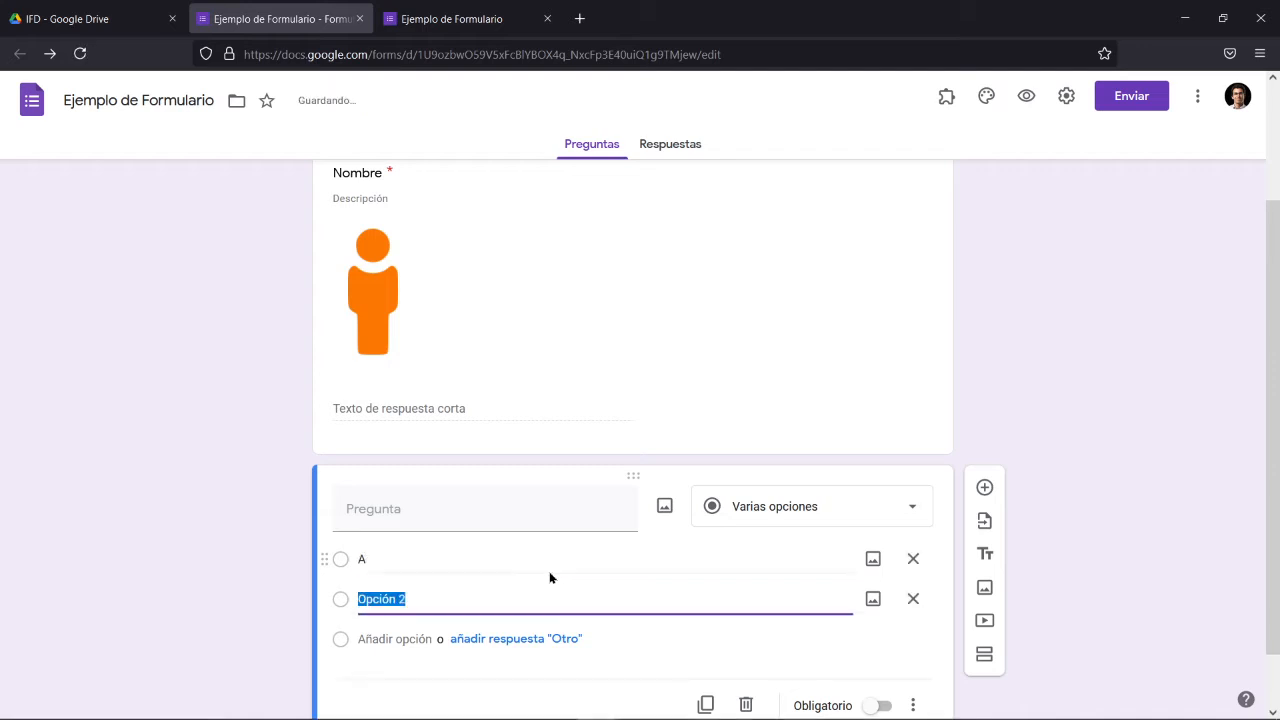
type("B")
key("Return")
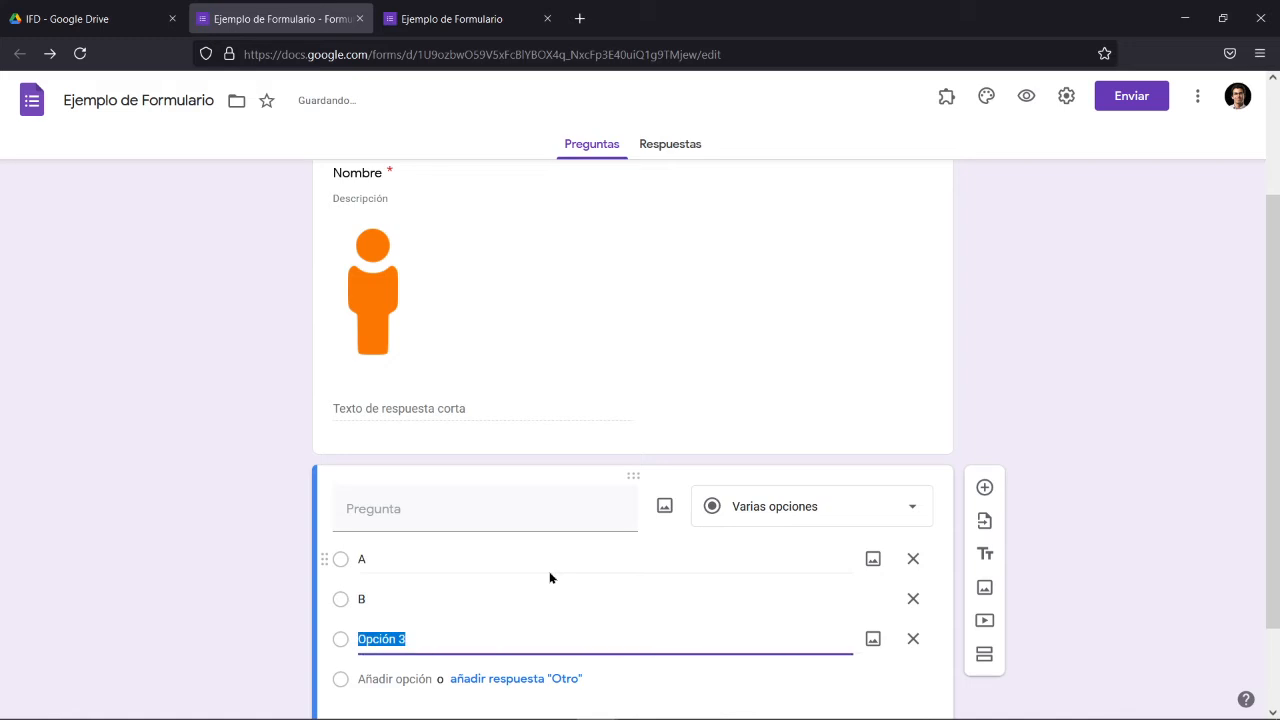
type("C")
scroll(531, 574, "down", 2)
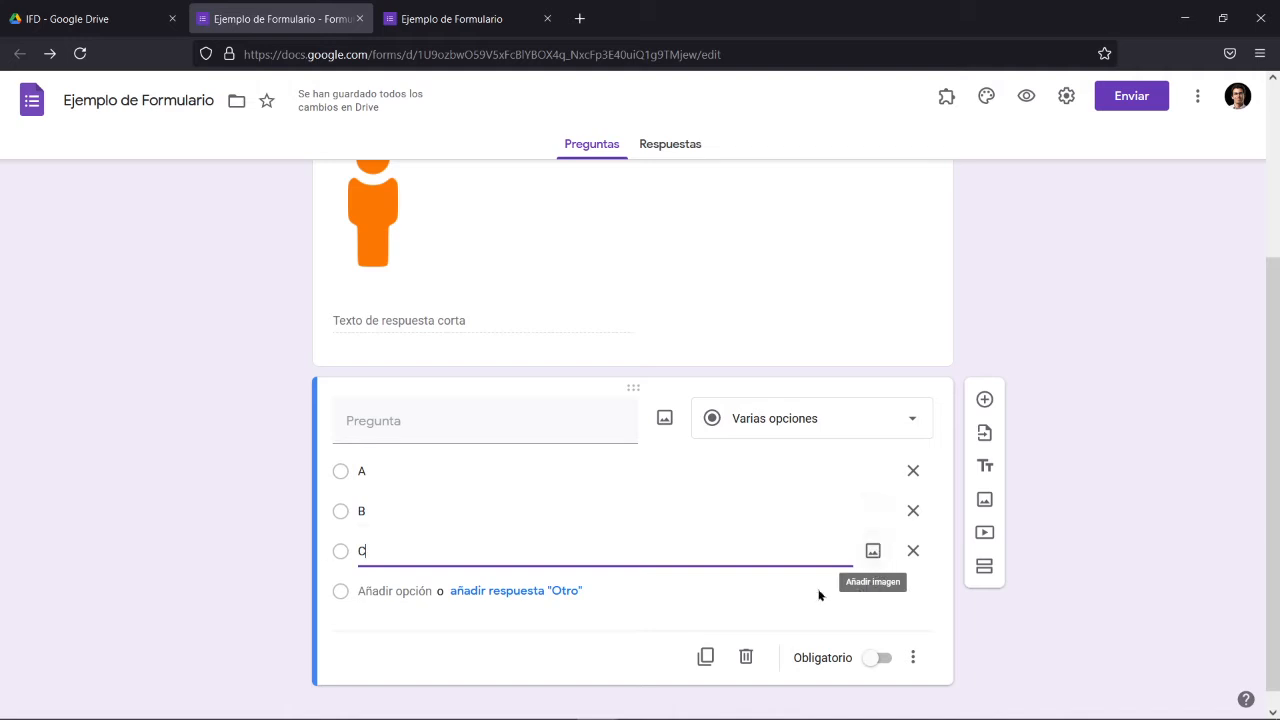
left_click(748, 609)
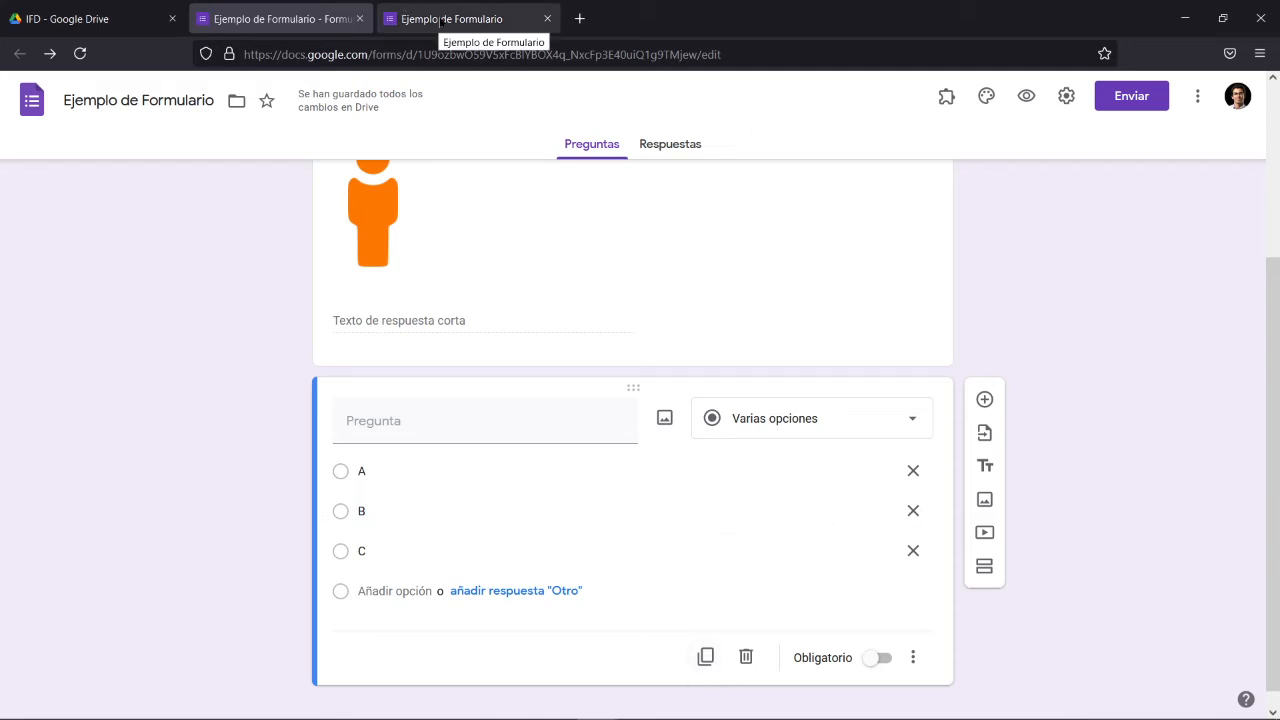
left_click(402, 419)
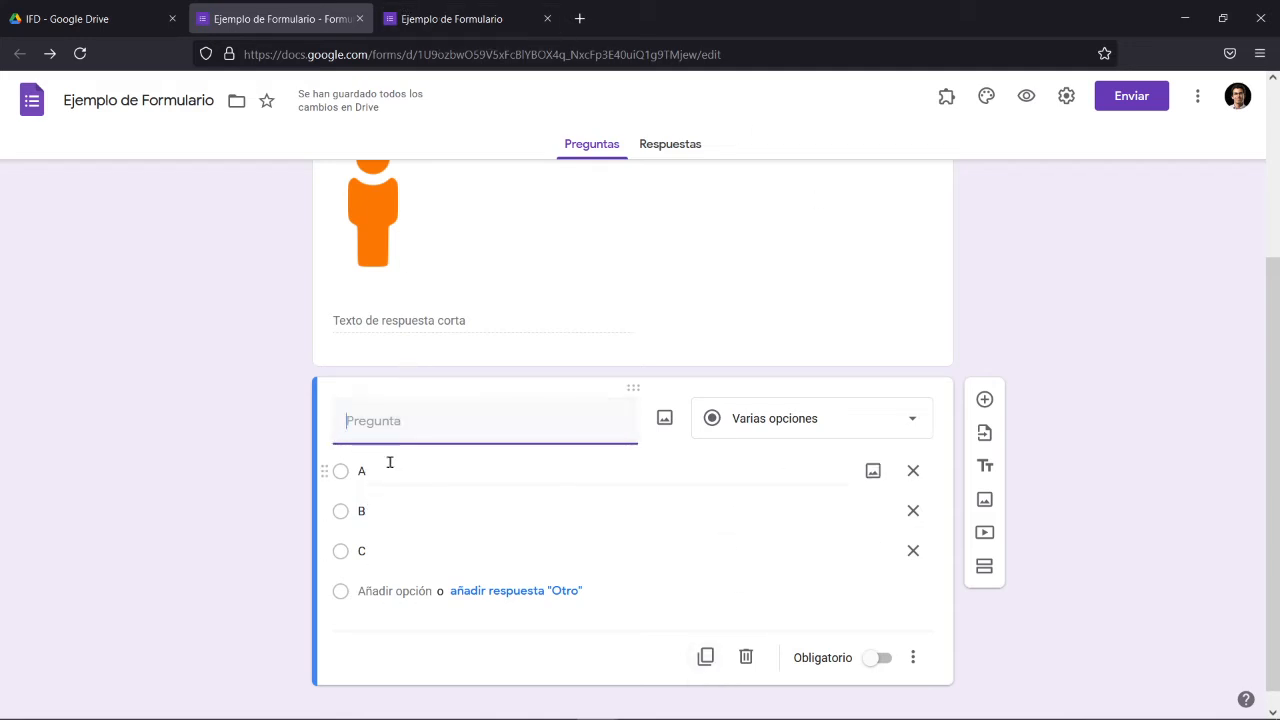
type("Opciones")
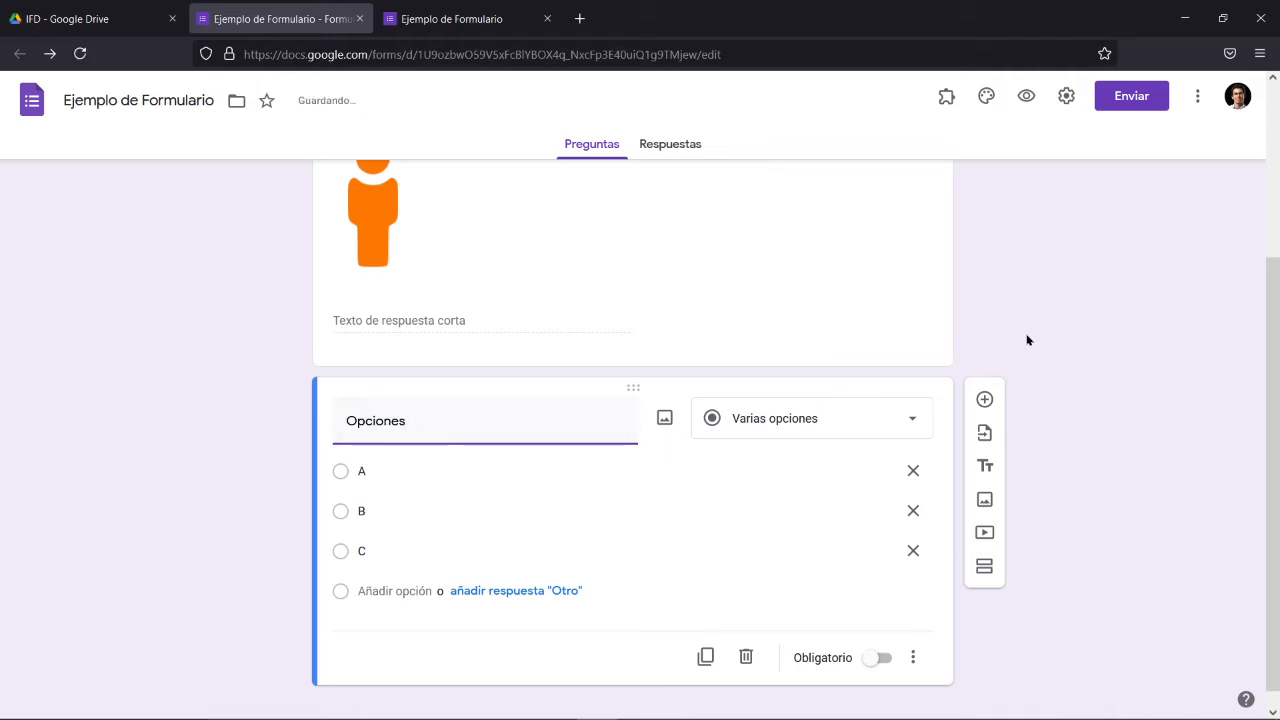
Step: Reload the form preview and test the Opciones question by selecting A, B and C in turn
left_click(427, 19)
left_click(80, 53)
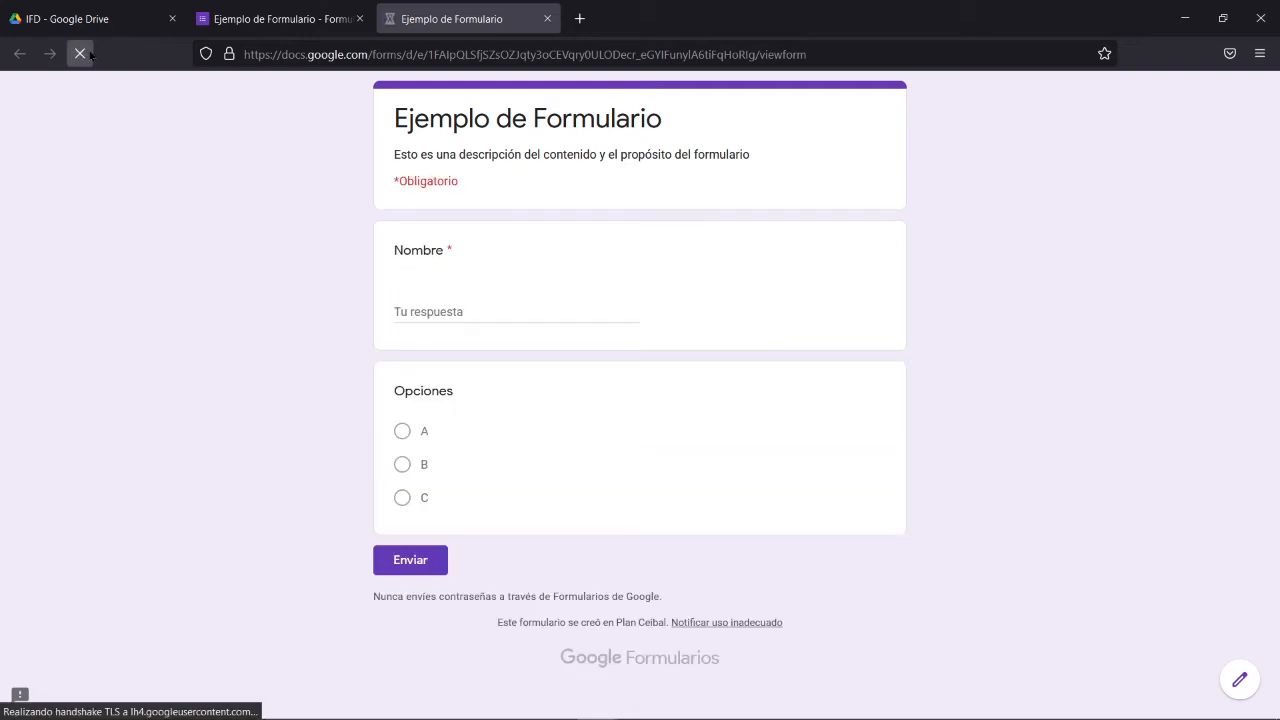
scroll(396, 487, "down", 2)
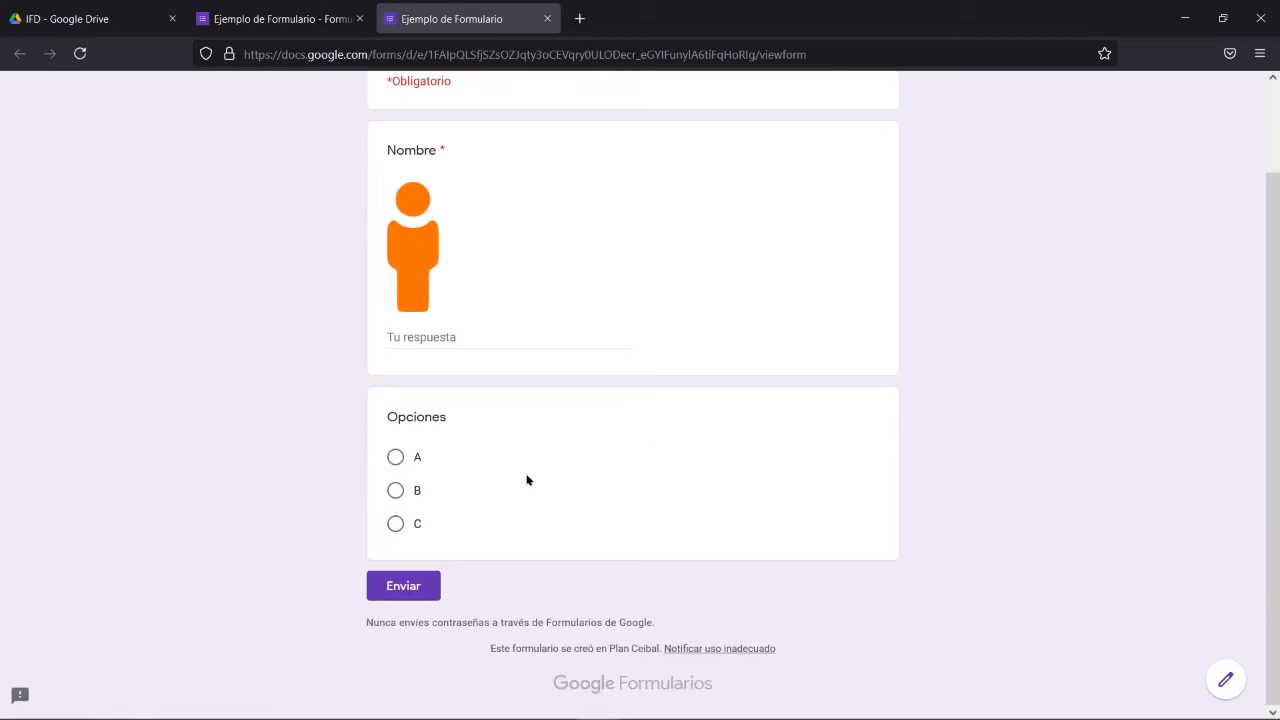
left_click(396, 458)
left_click(396, 490)
left_click(395, 524)
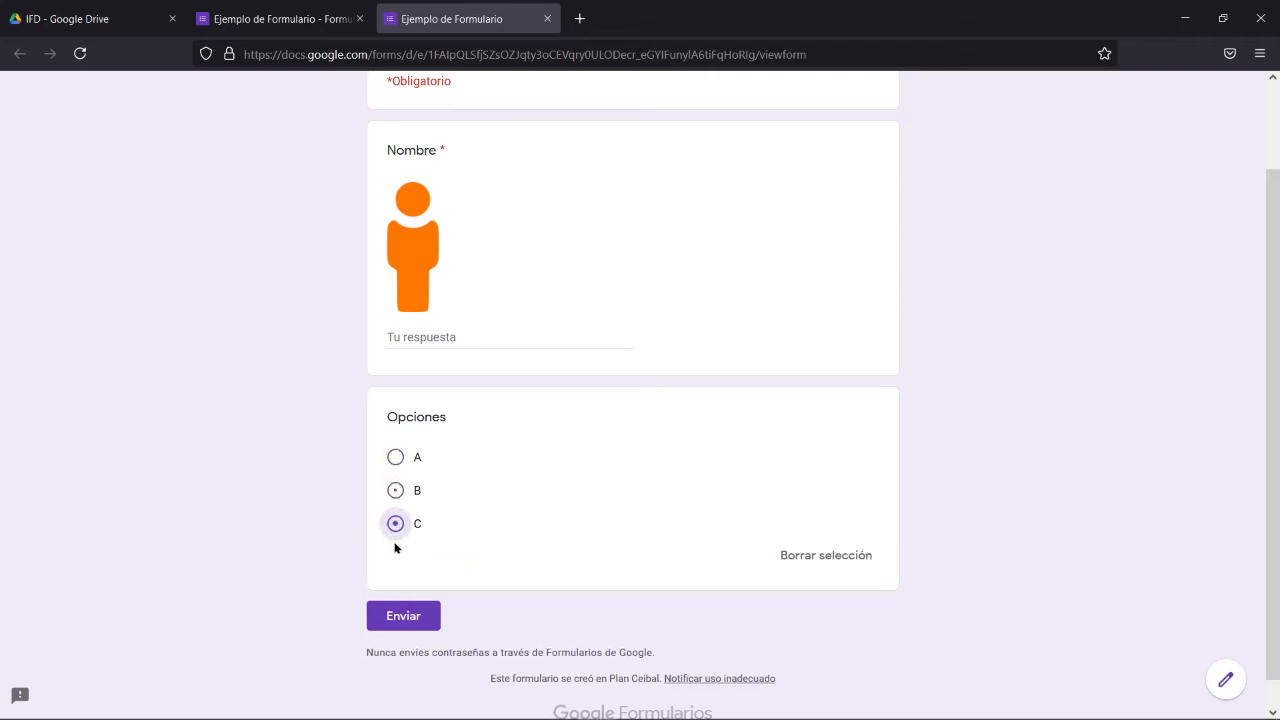
Step: Test the Opciones question in the preview by switching between A, B and C, then clear the selection
left_click(395, 490)
left_click(395, 456)
left_click(395, 490)
left_click(395, 524)
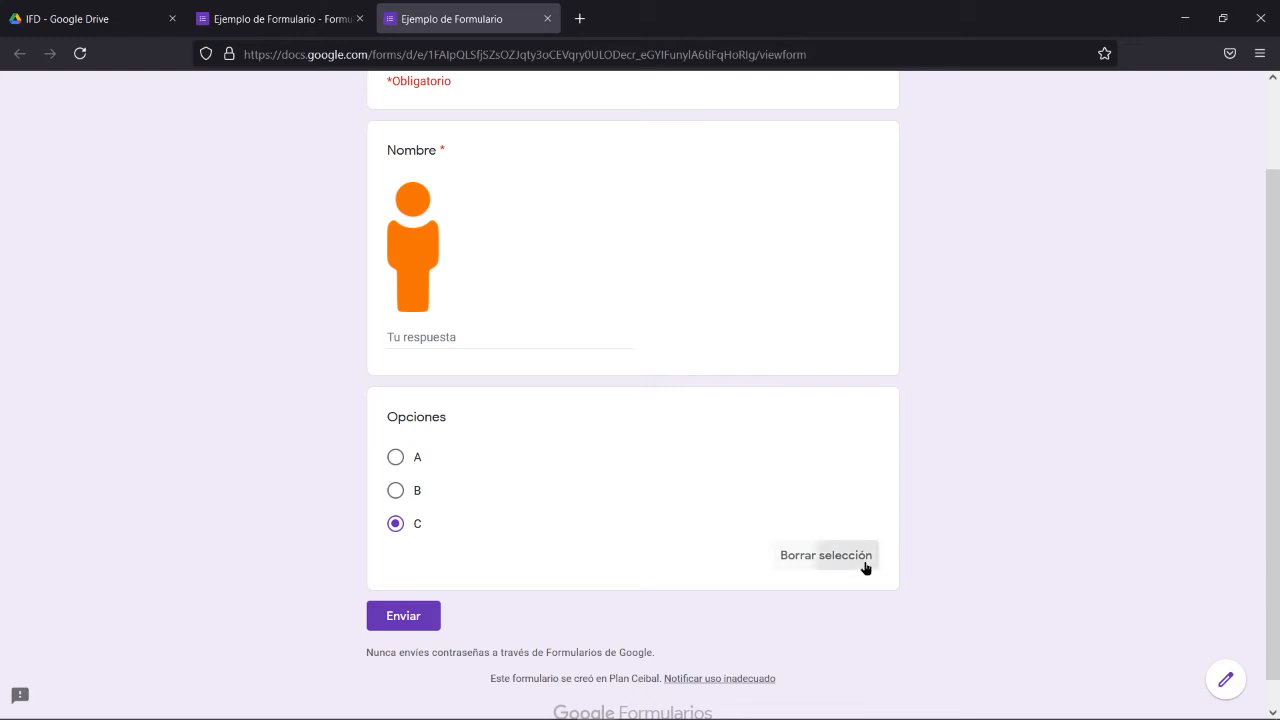
left_click(826, 555)
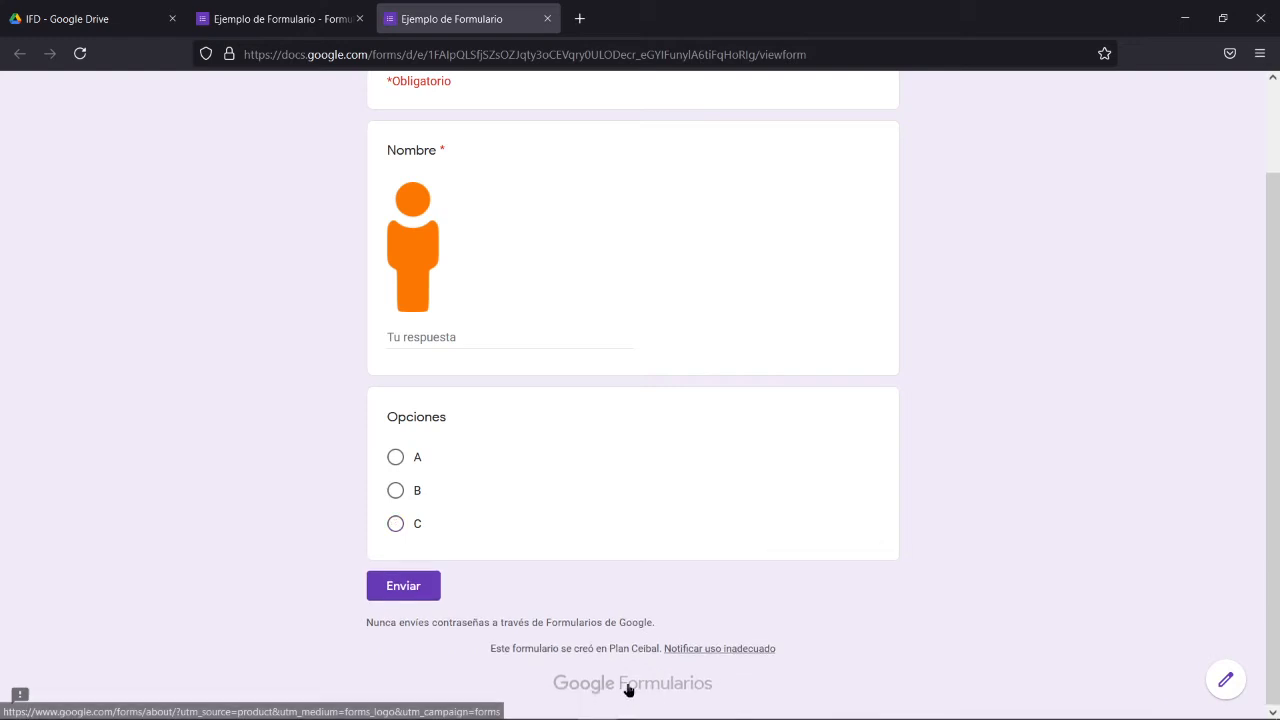
Step: Return to the form editor and change the Opciones question's answer type to Casillas
left_click(326, 28)
left_click(816, 427)
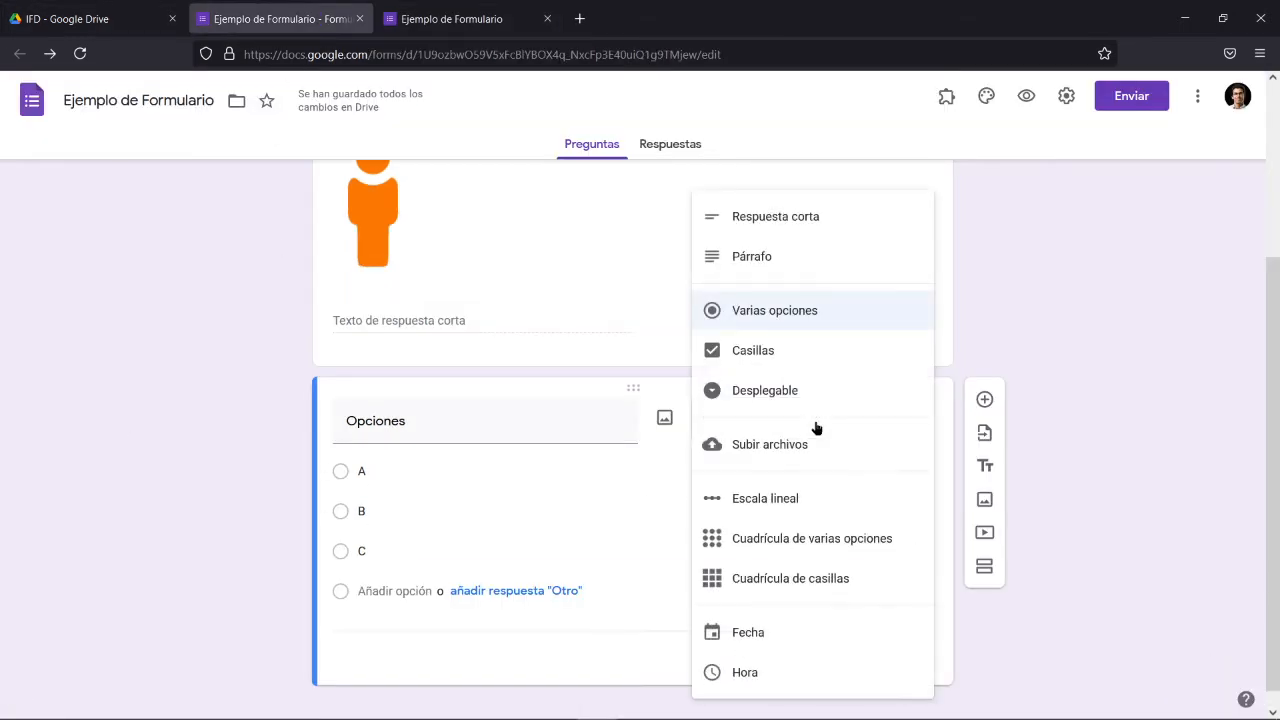
left_click(806, 355)
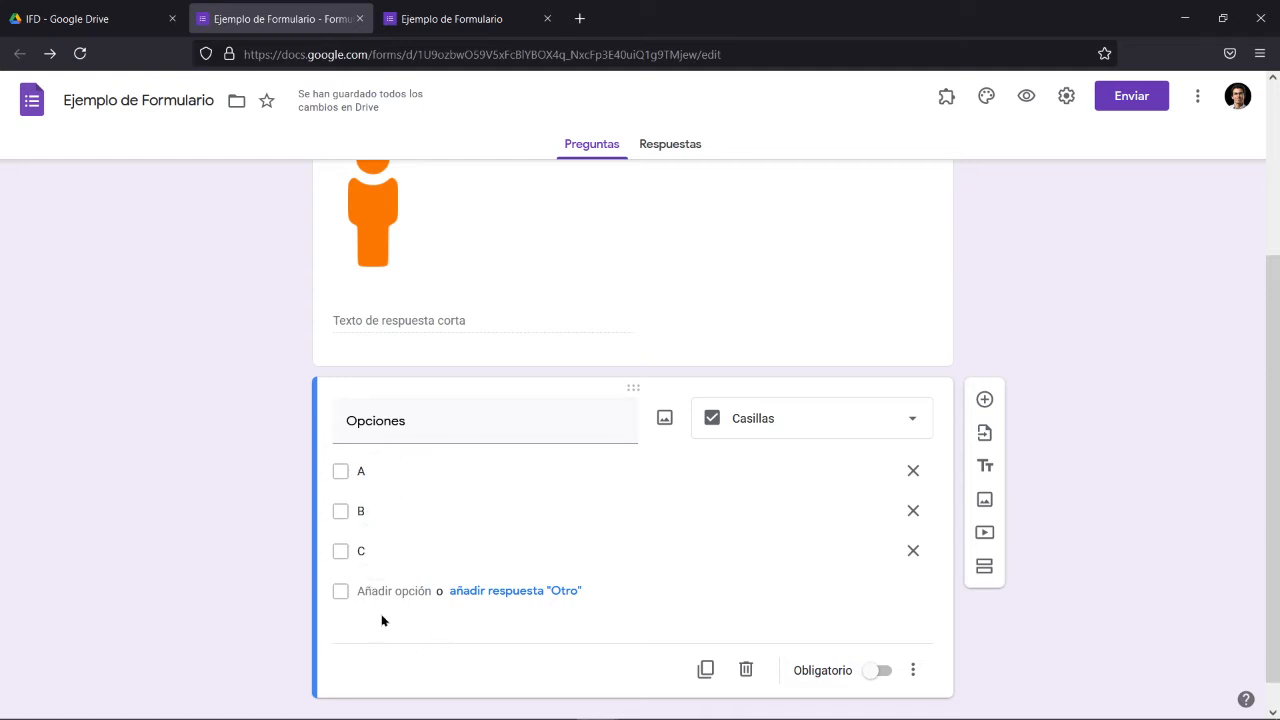
Step: Reload the form preview and test the Opciones checkboxes by ticking and unticking A, B and C in different combinations
left_click(452, 12)
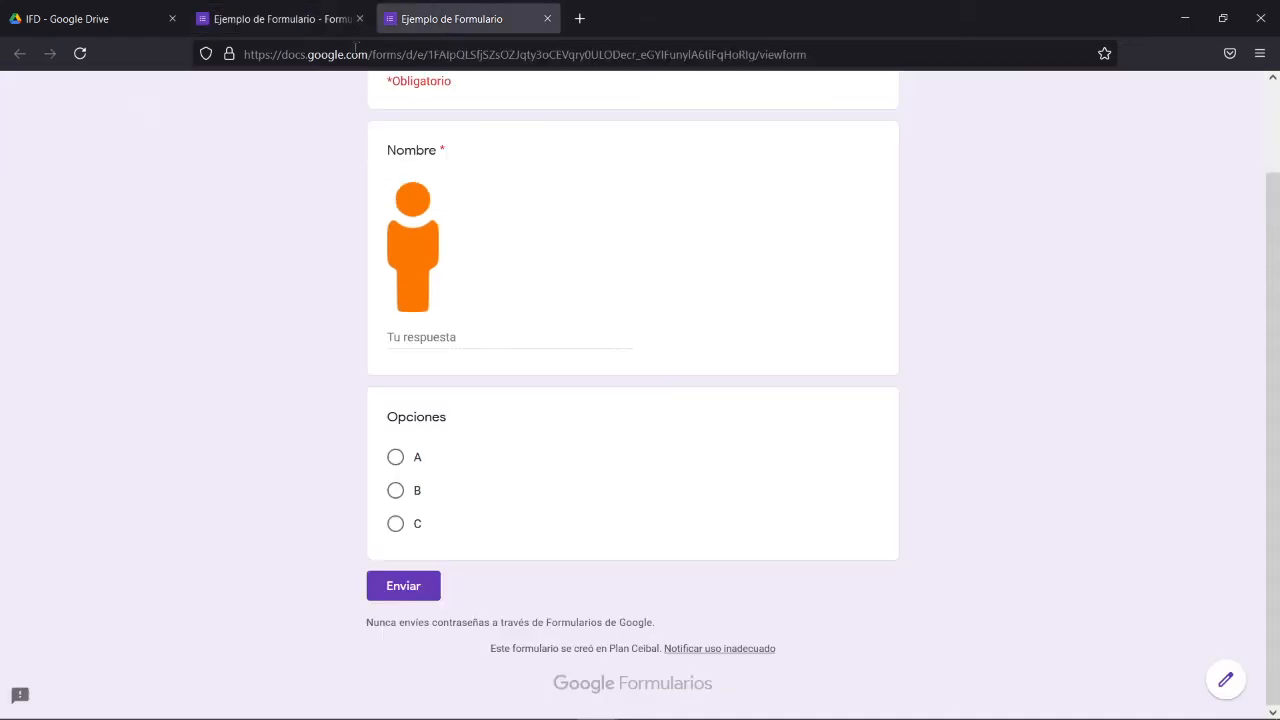
left_click(80, 54)
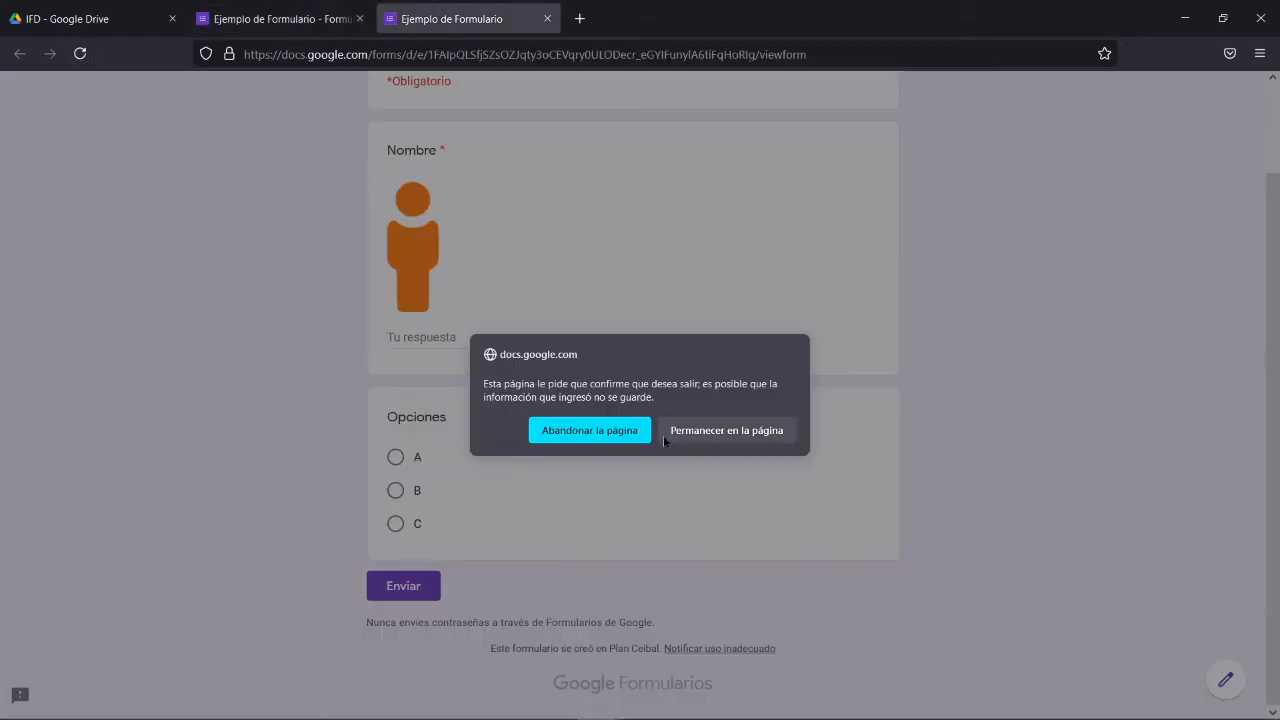
left_click(598, 430)
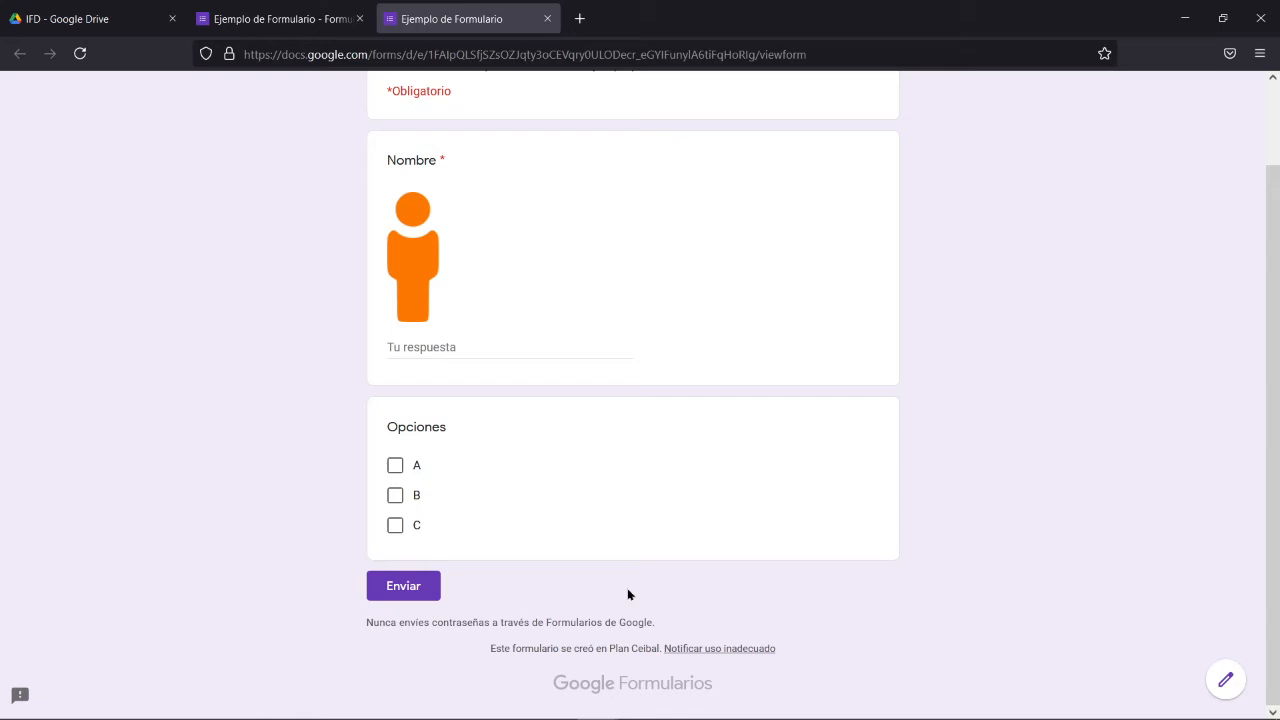
left_click(395, 466)
left_click(395, 497)
left_click(395, 526)
left_click(395, 497)
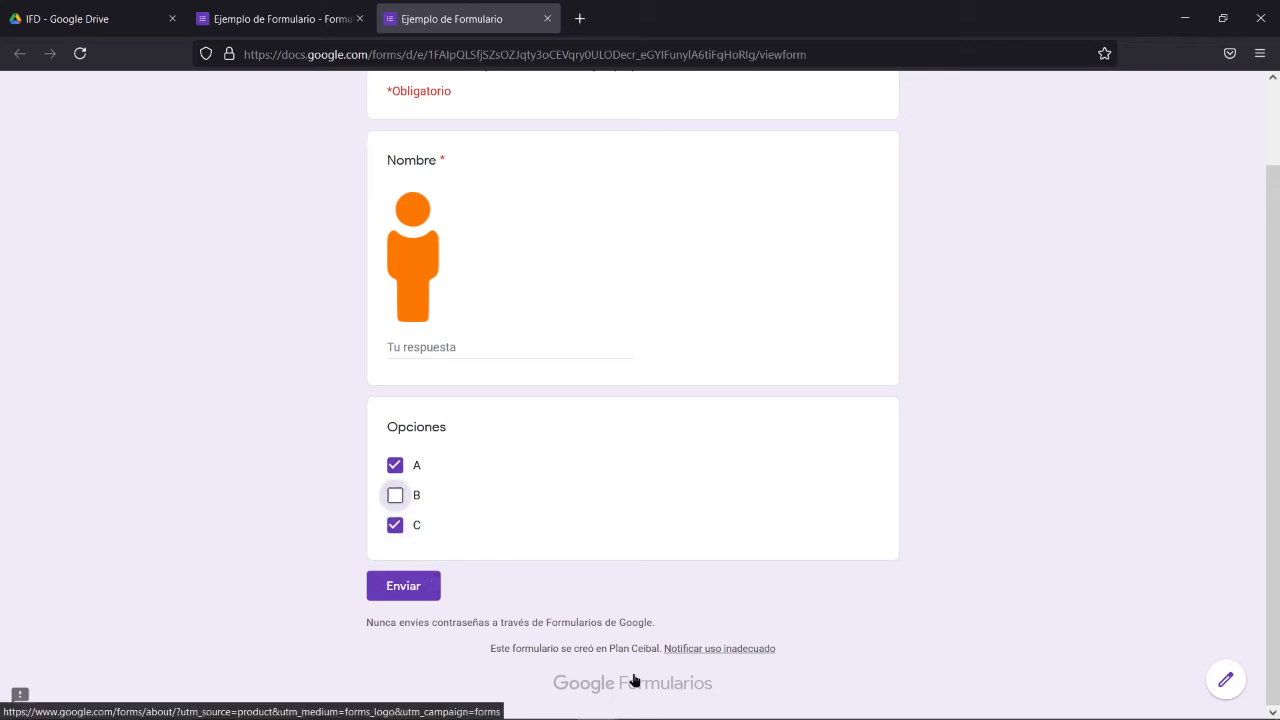
left_click(393, 467)
left_click(395, 495)
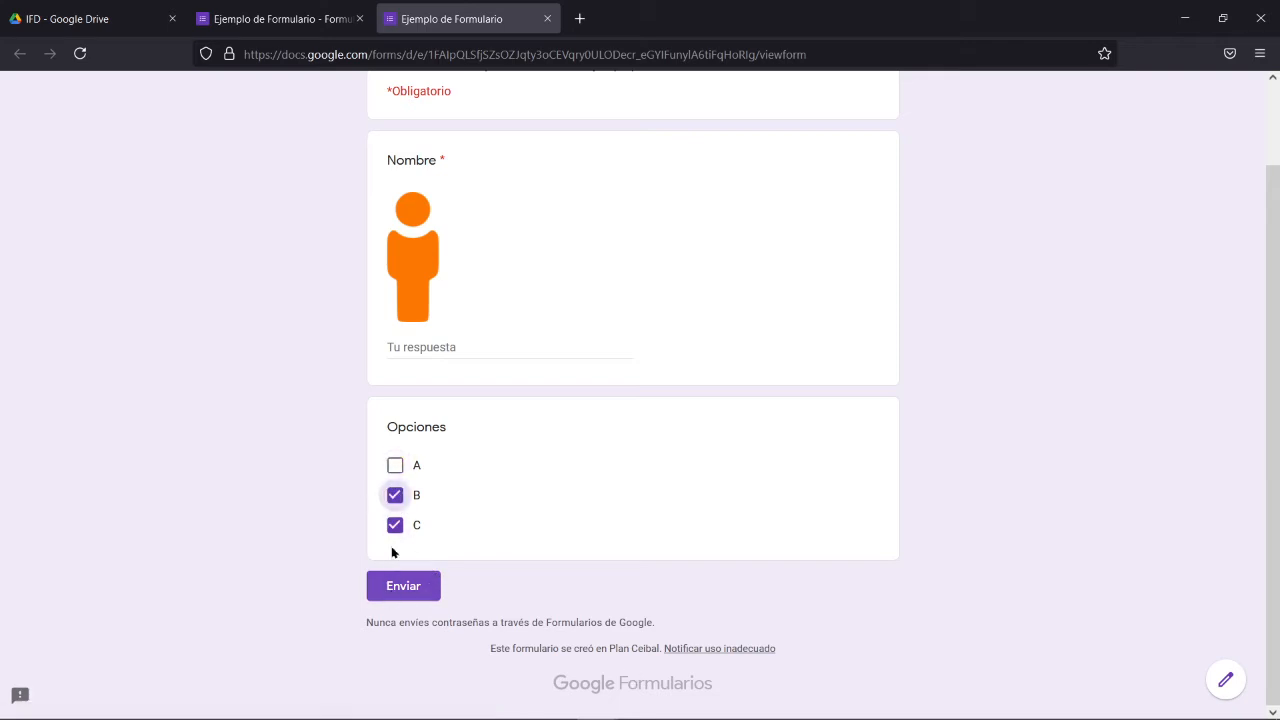
left_click(395, 525)
left_click(404, 466)
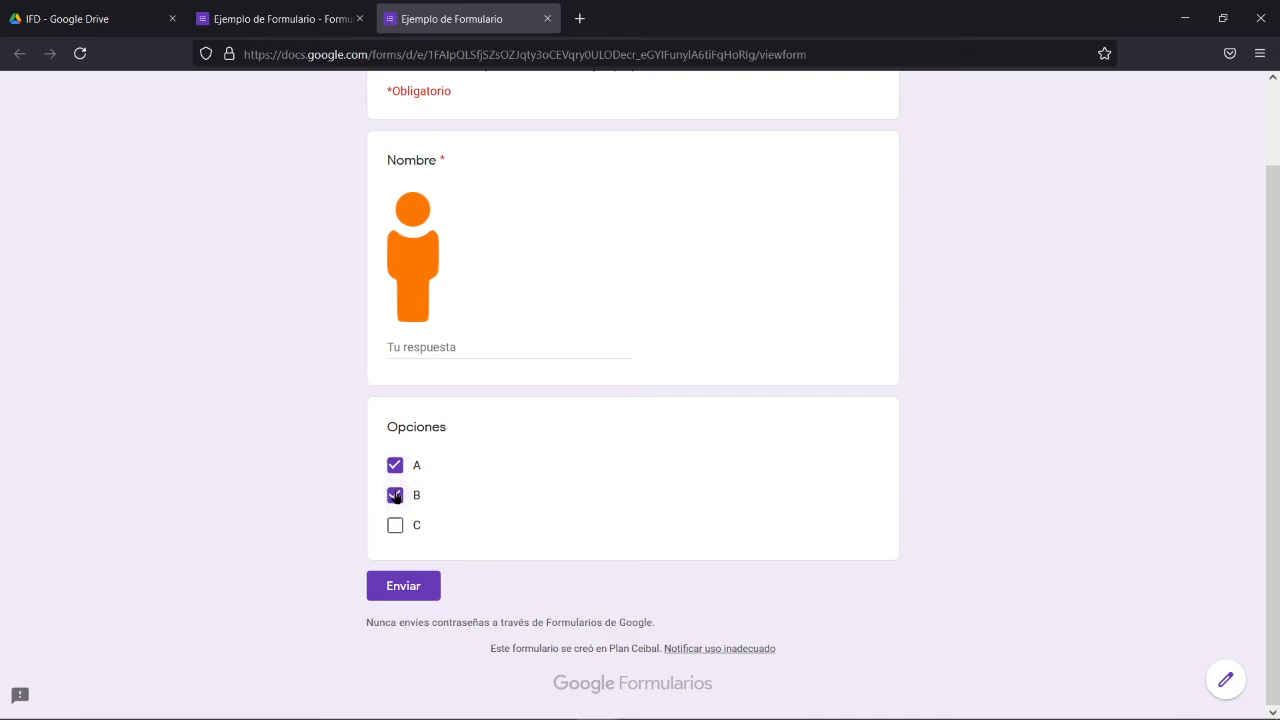
left_click(395, 496)
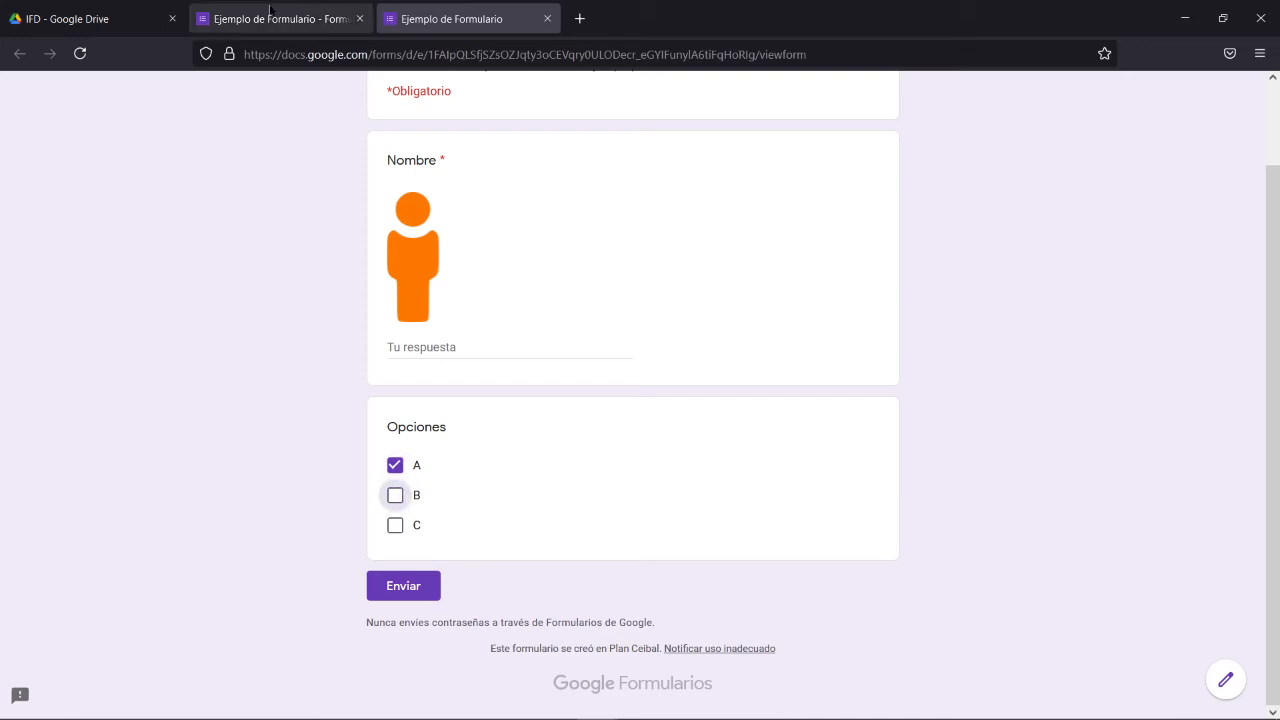
Step: Change the Opciones question's answer type to Desplegable in the editor and reload the form preview
left_click(270, 19)
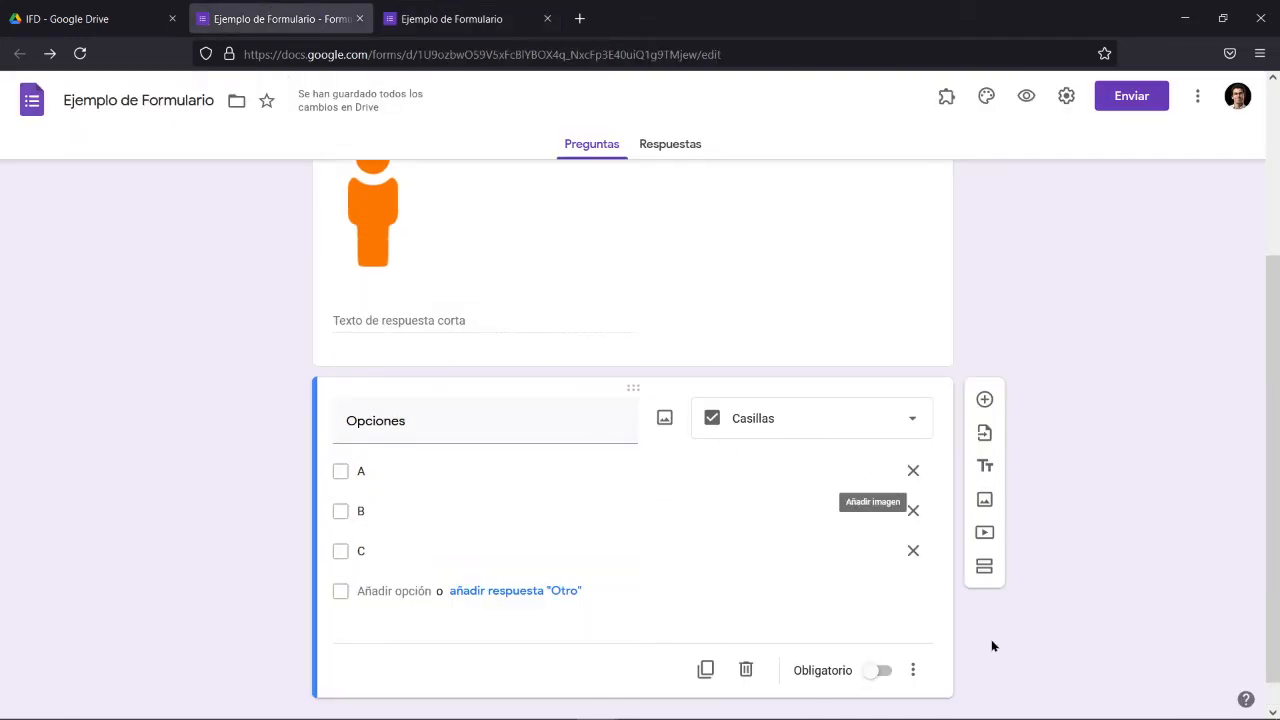
left_click(814, 424)
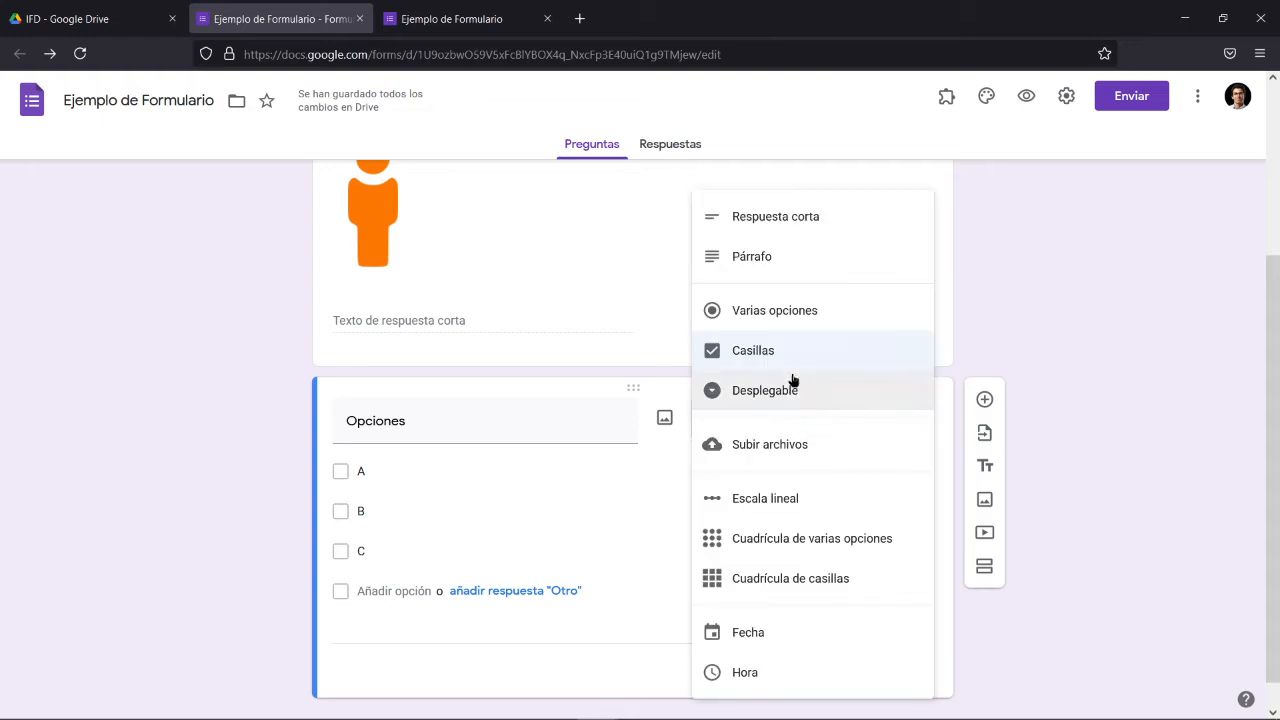
left_click(801, 393)
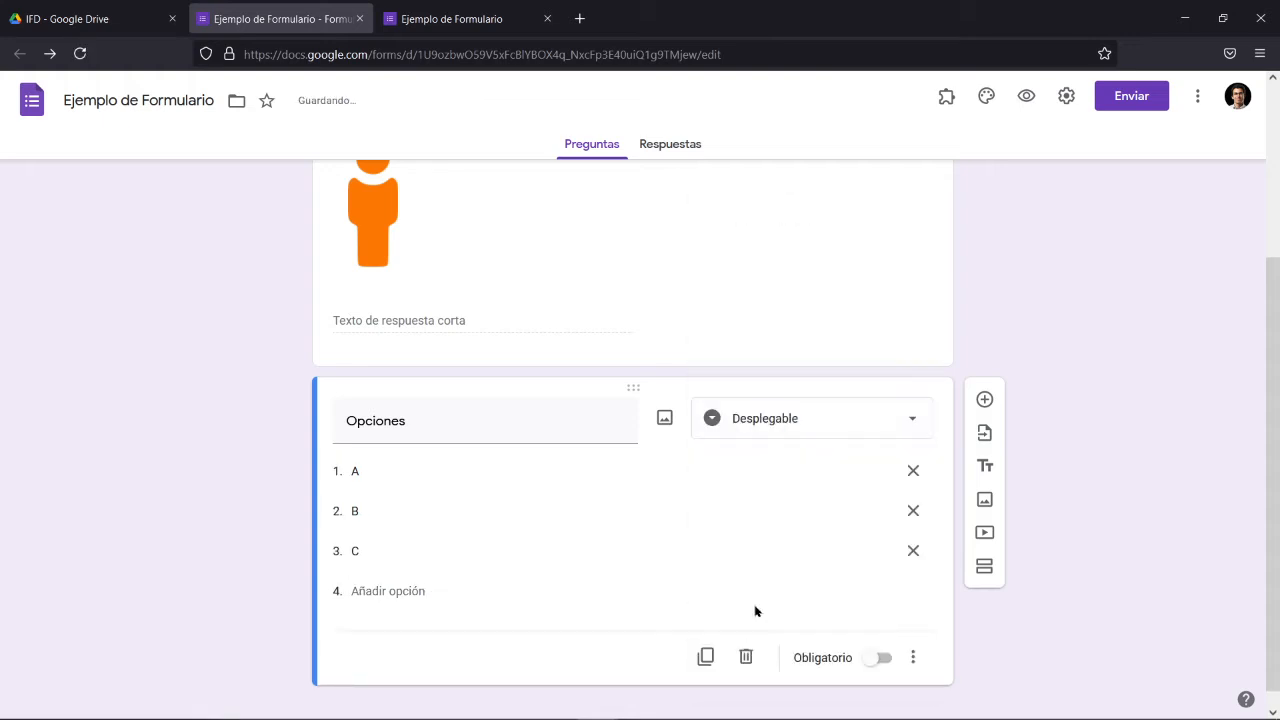
left_click(450, 19)
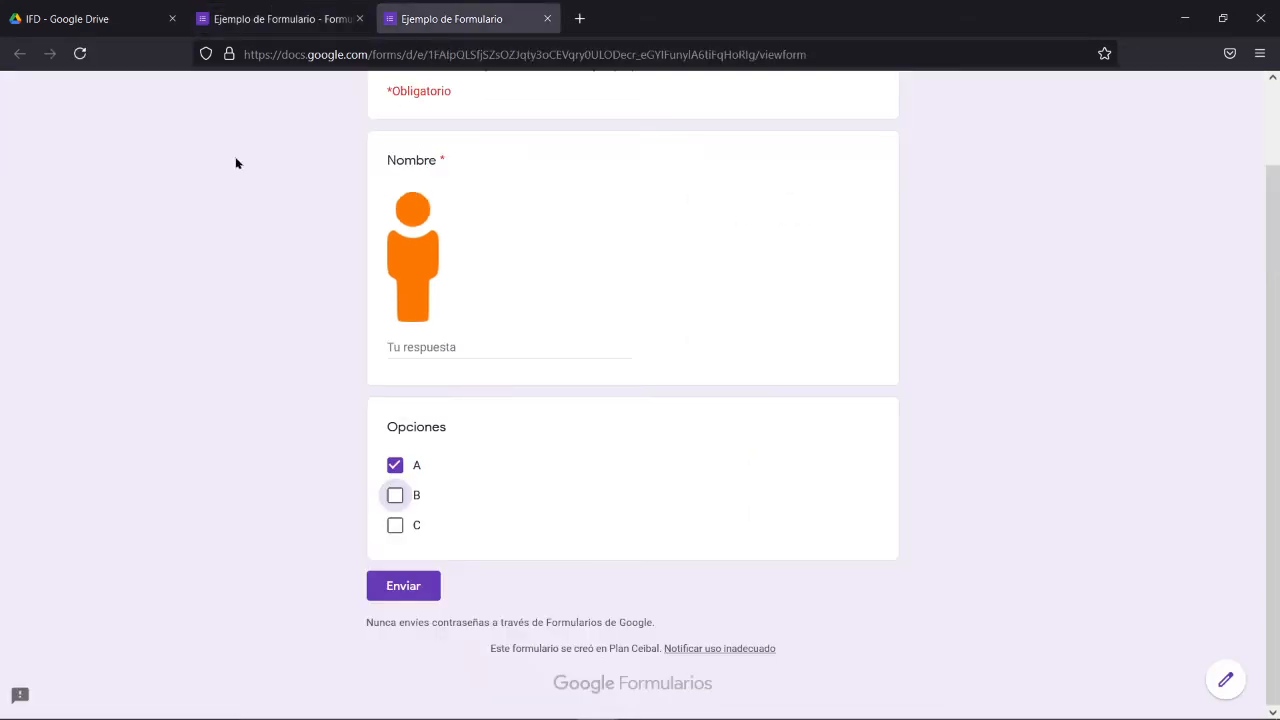
left_click(80, 53)
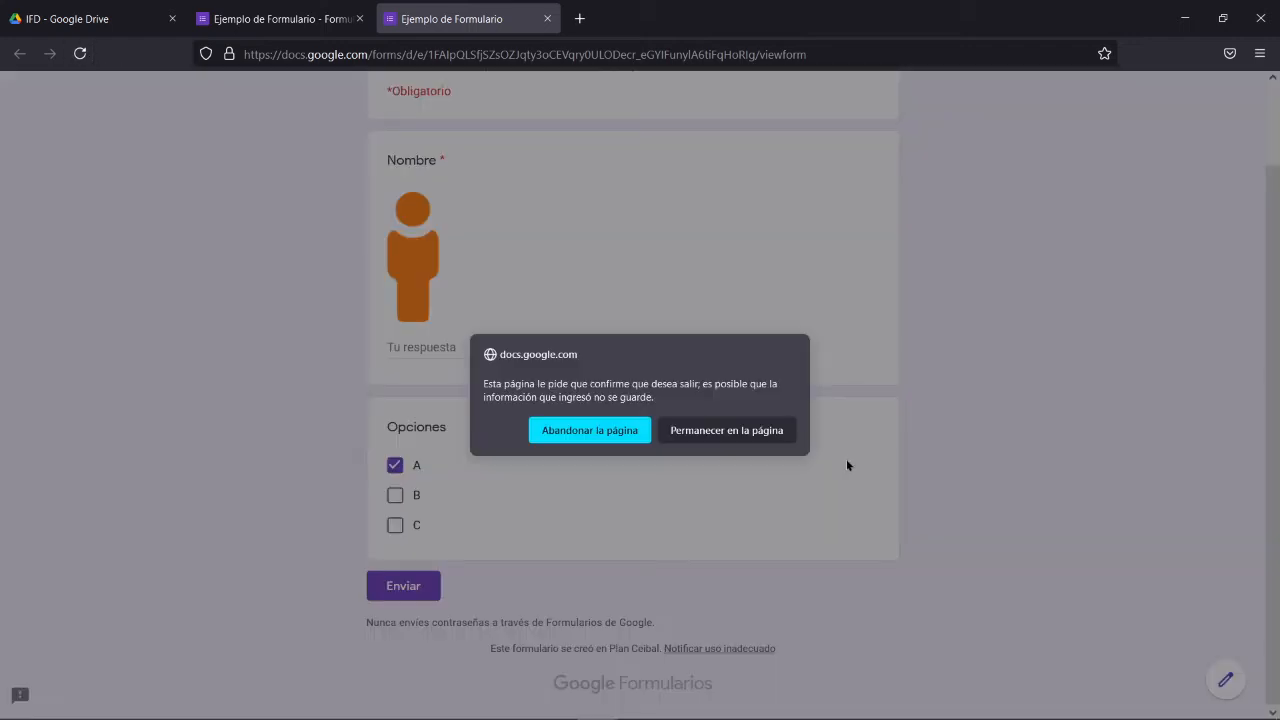
left_click(633, 432)
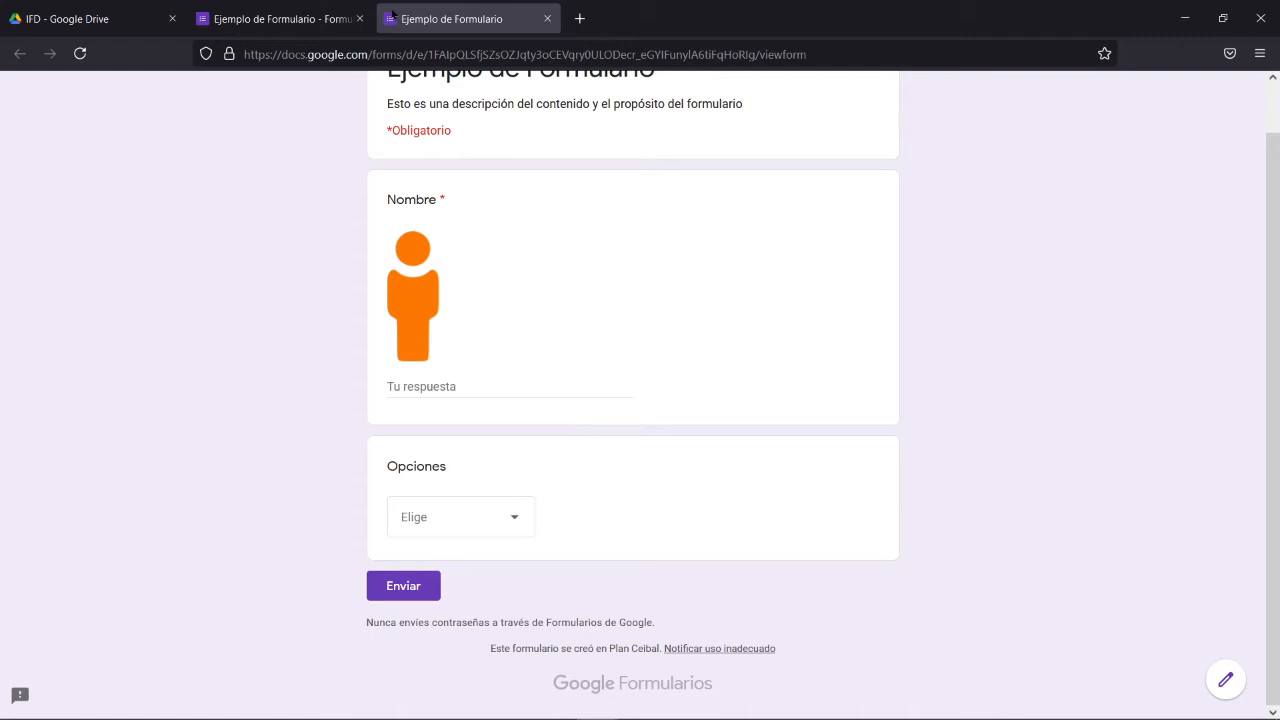
Step: Set the Opciones question back to Varias opciones in the editor and add an "Otro" answer
left_click(296, 9)
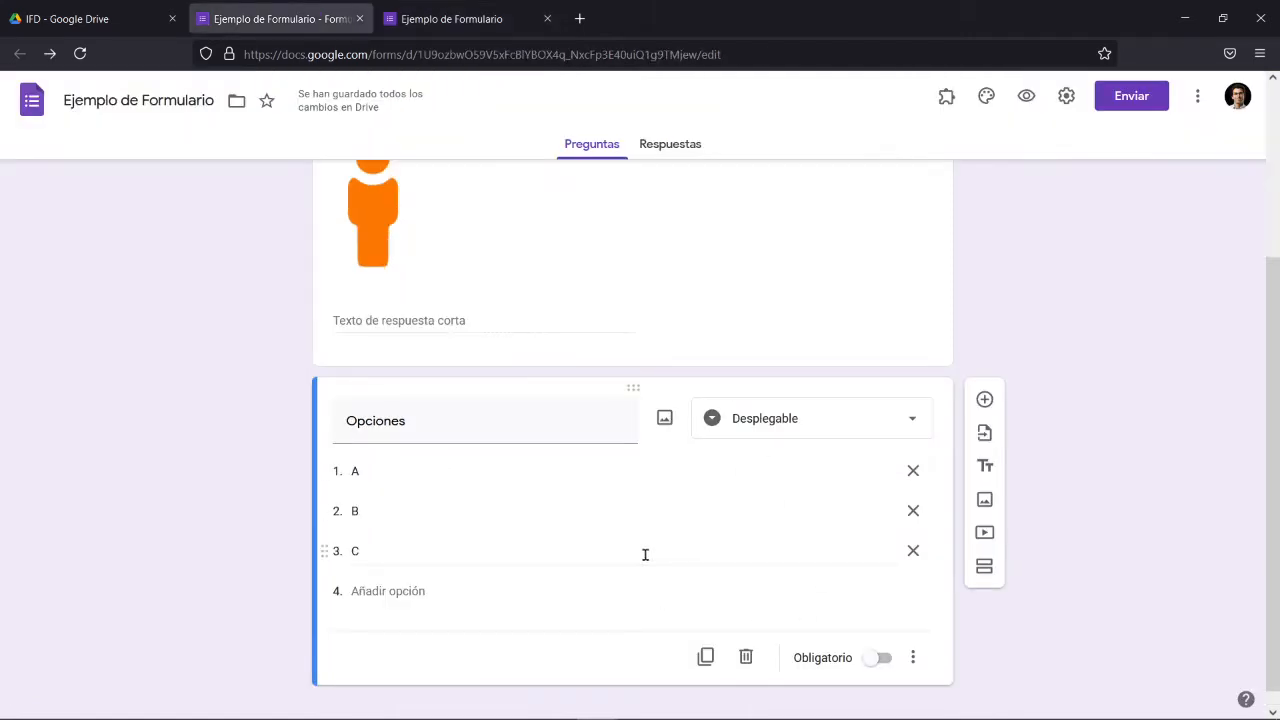
left_click(928, 420)
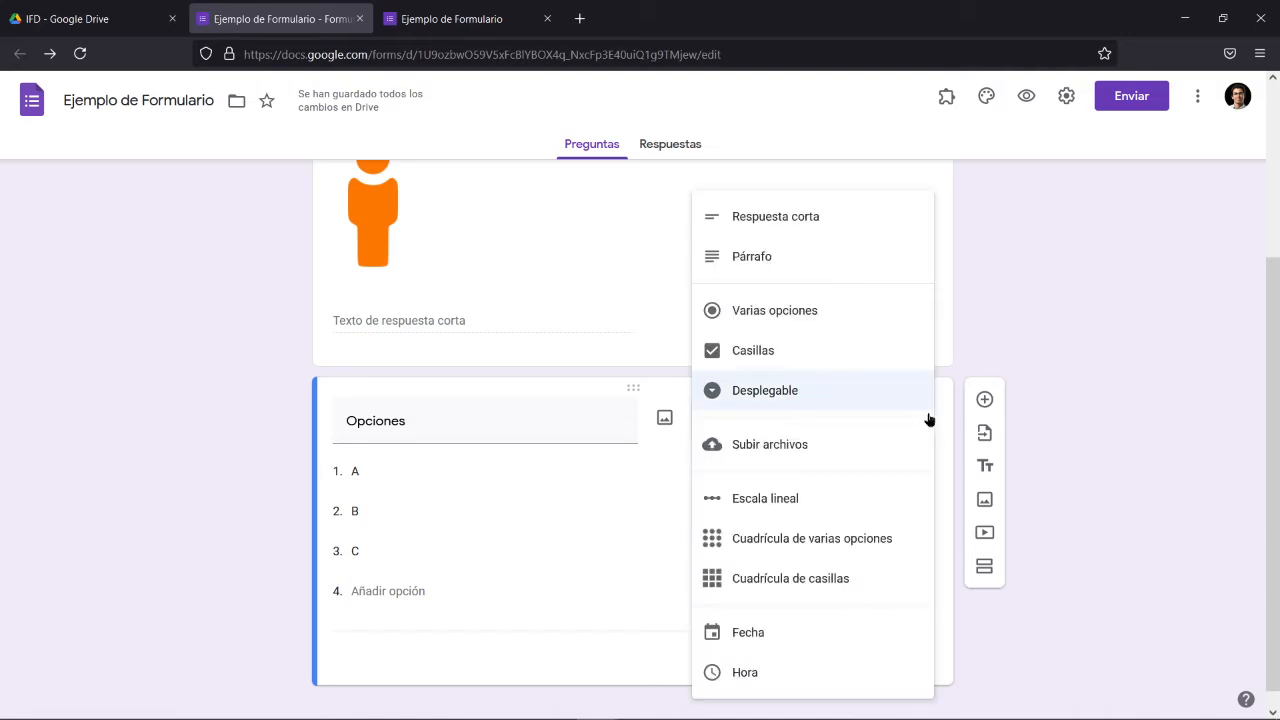
left_click(885, 322)
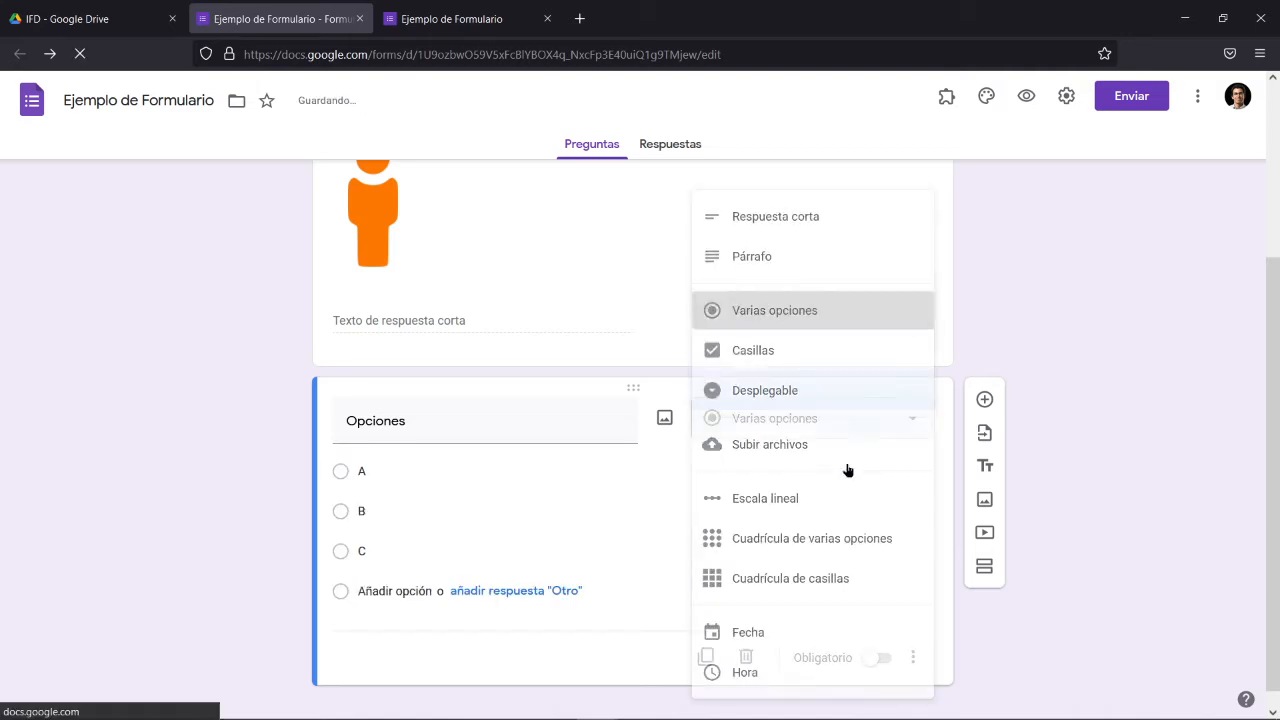
left_click(553, 592)
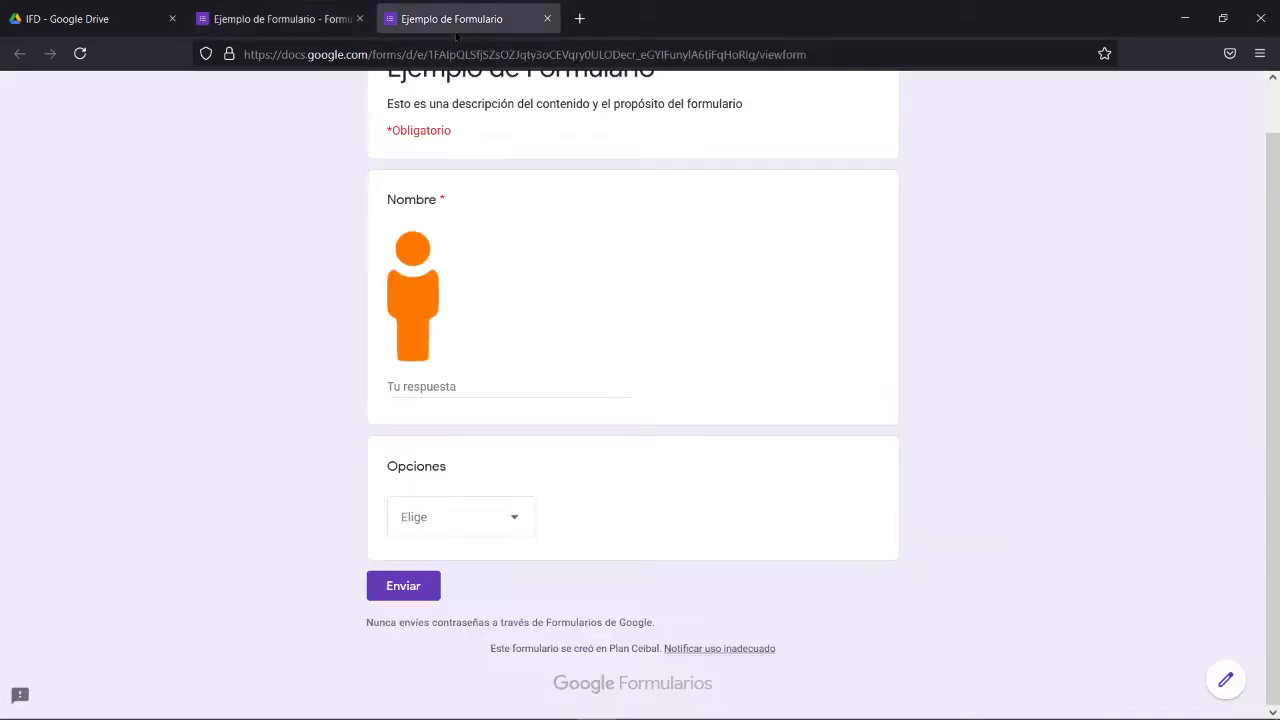
Step: Reload the form preview and place the cursor in the Otro answer's text field
left_click(455, 28)
left_click(81, 53)
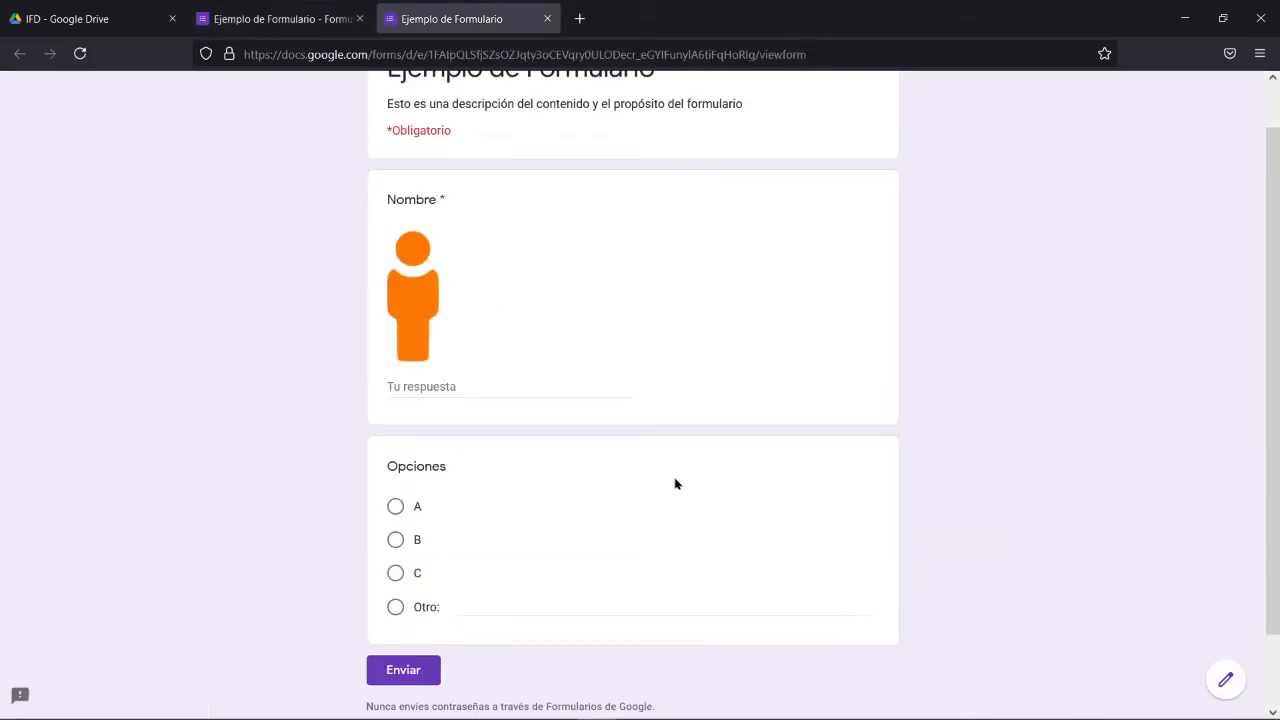
left_click(460, 611)
Step: Return to the form editor and switch the Opciones question from Varias opciones to Desplegable
key("ctrl+Page_Up")
left_click(808, 430)
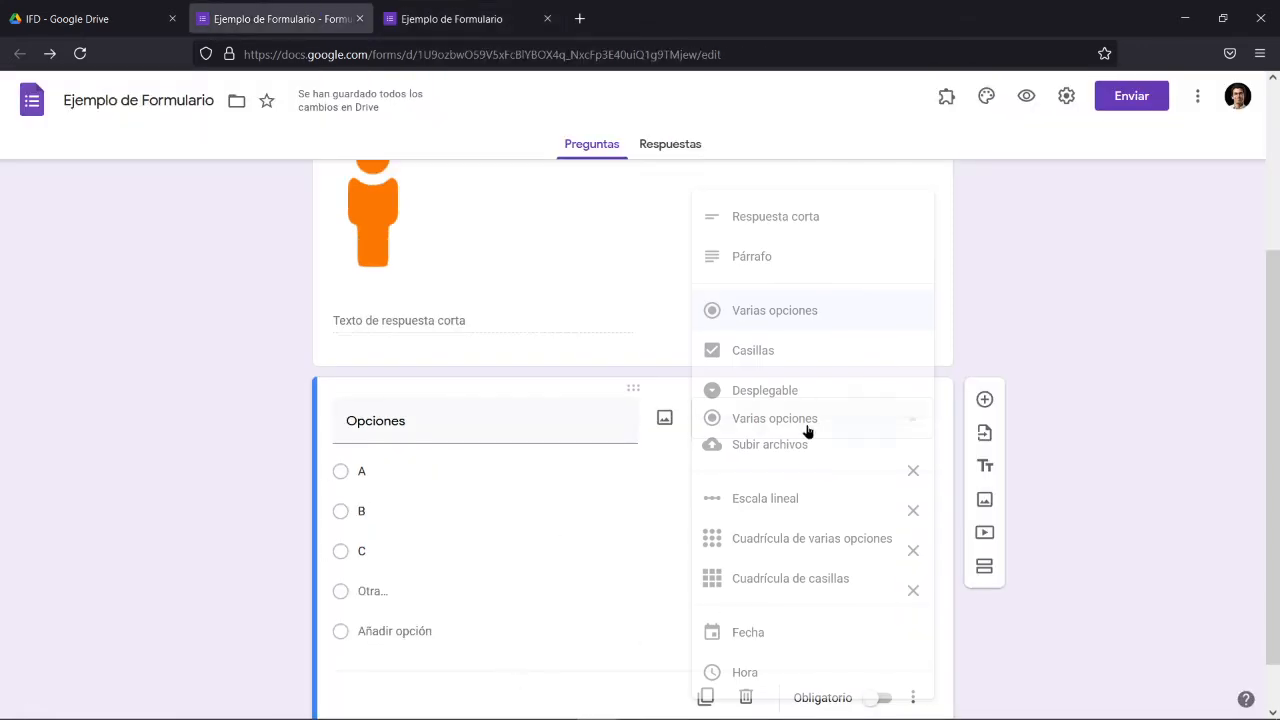
left_click(811, 390)
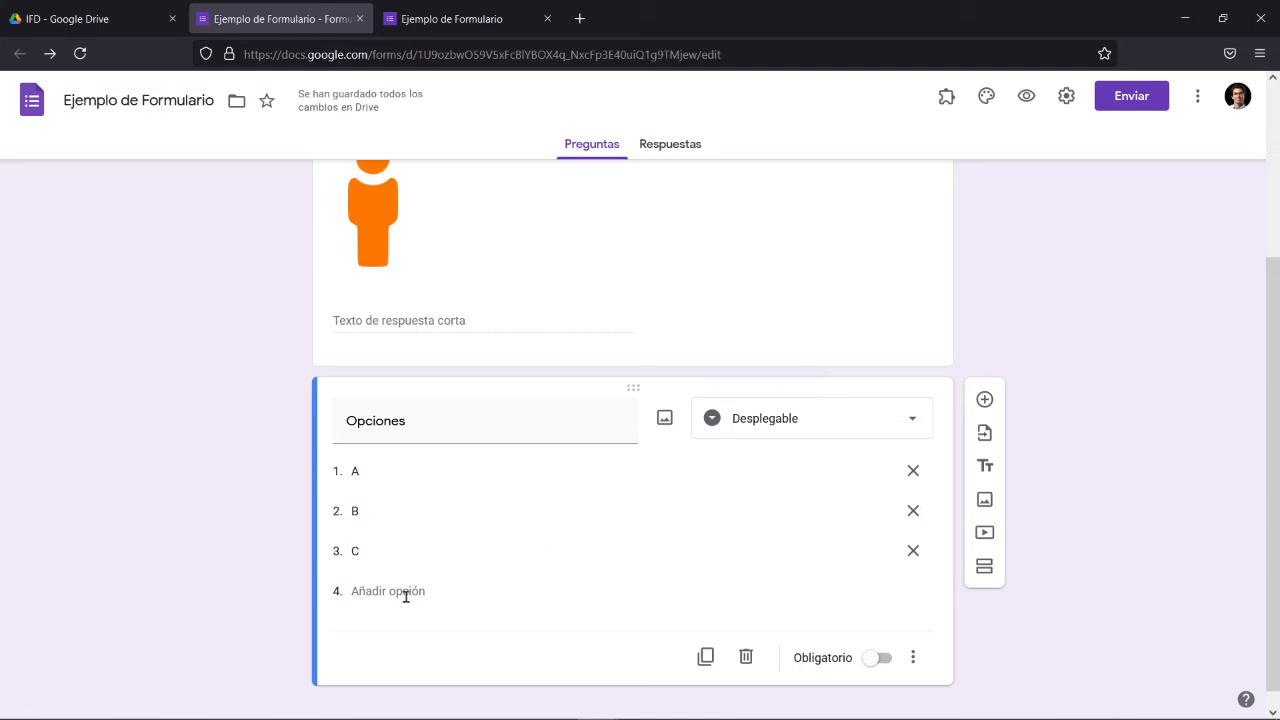
Step: Reload the form preview and test the Opciones dropdown by choosing A, B, the blank Elige entry and C
left_click(450, 19)
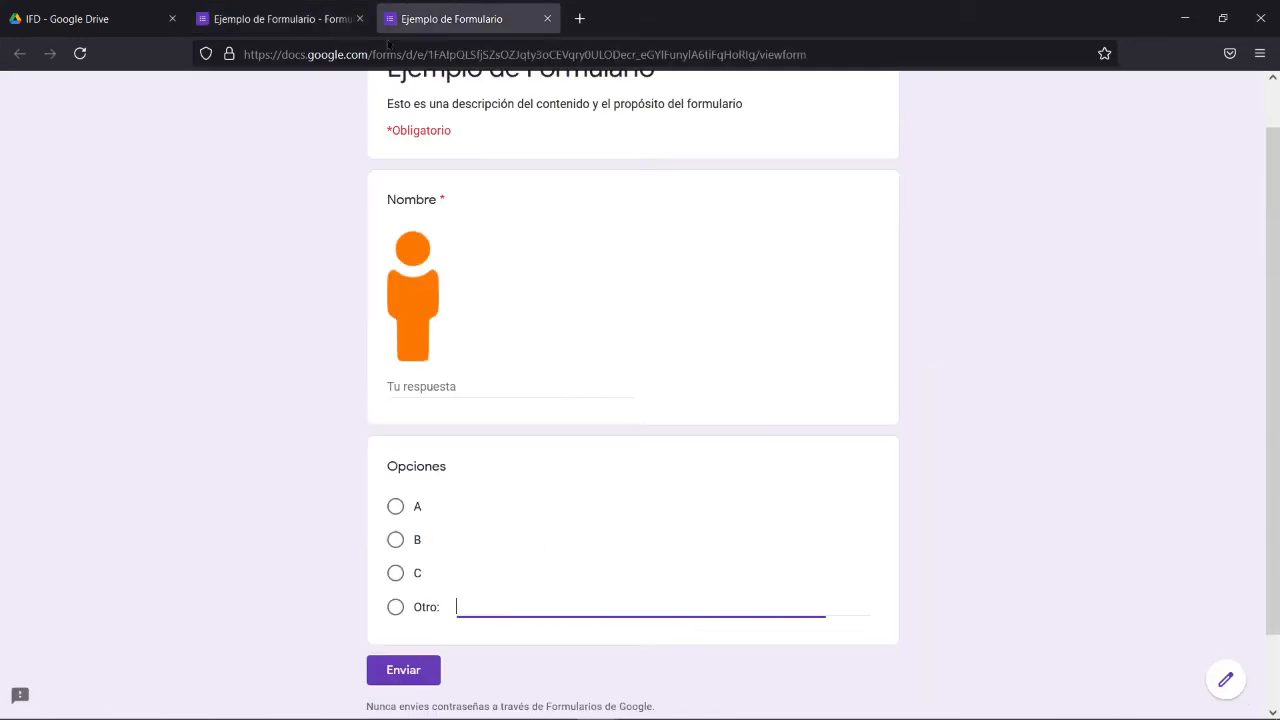
left_click(81, 55)
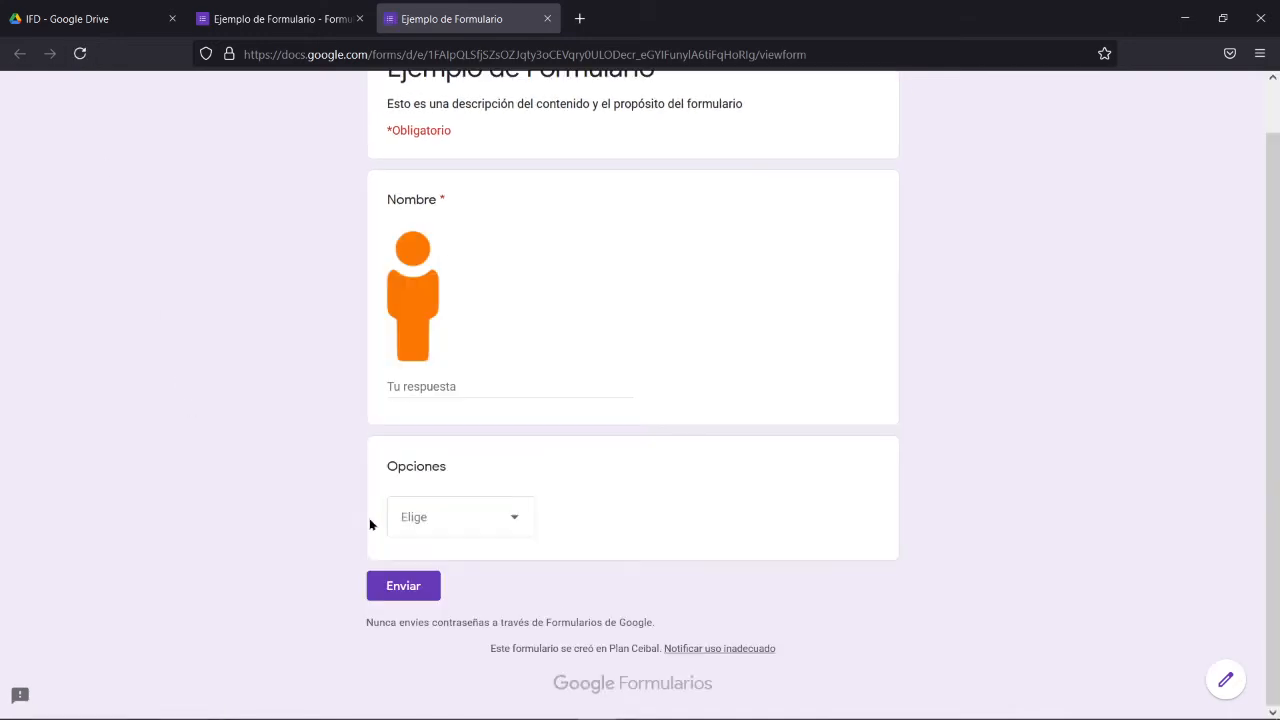
left_click(505, 516)
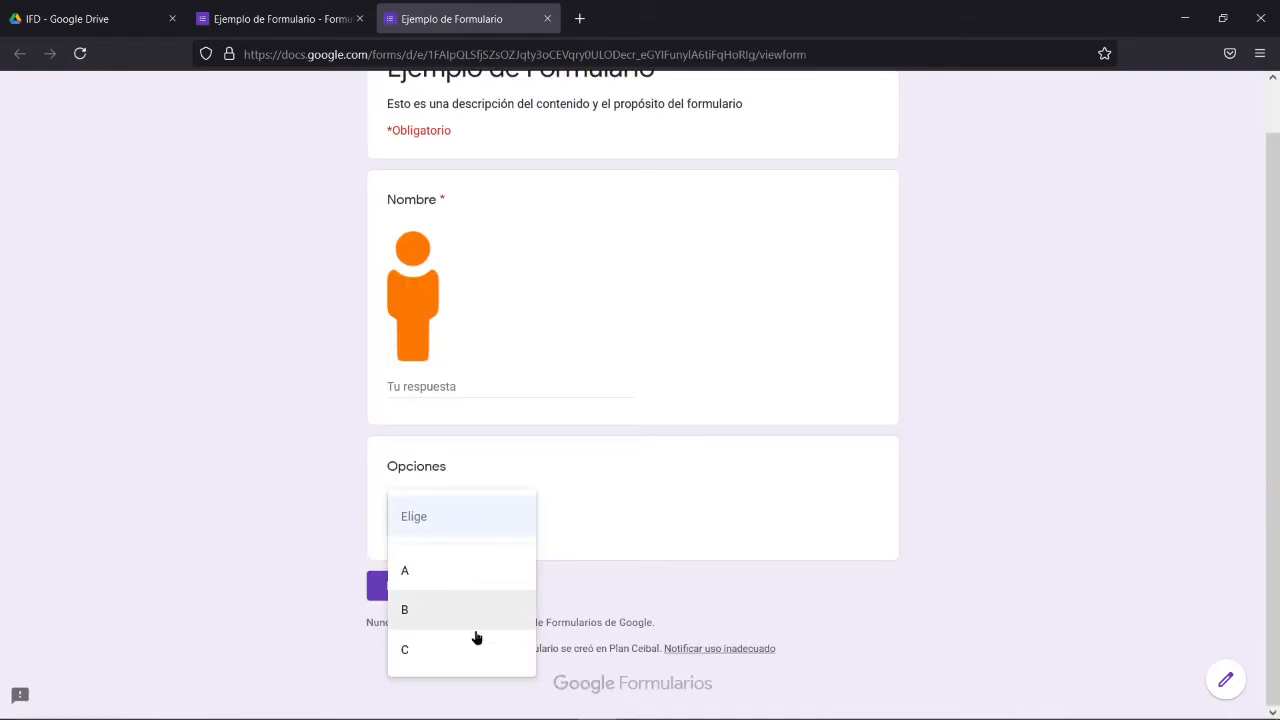
left_click(458, 570)
left_click(503, 524)
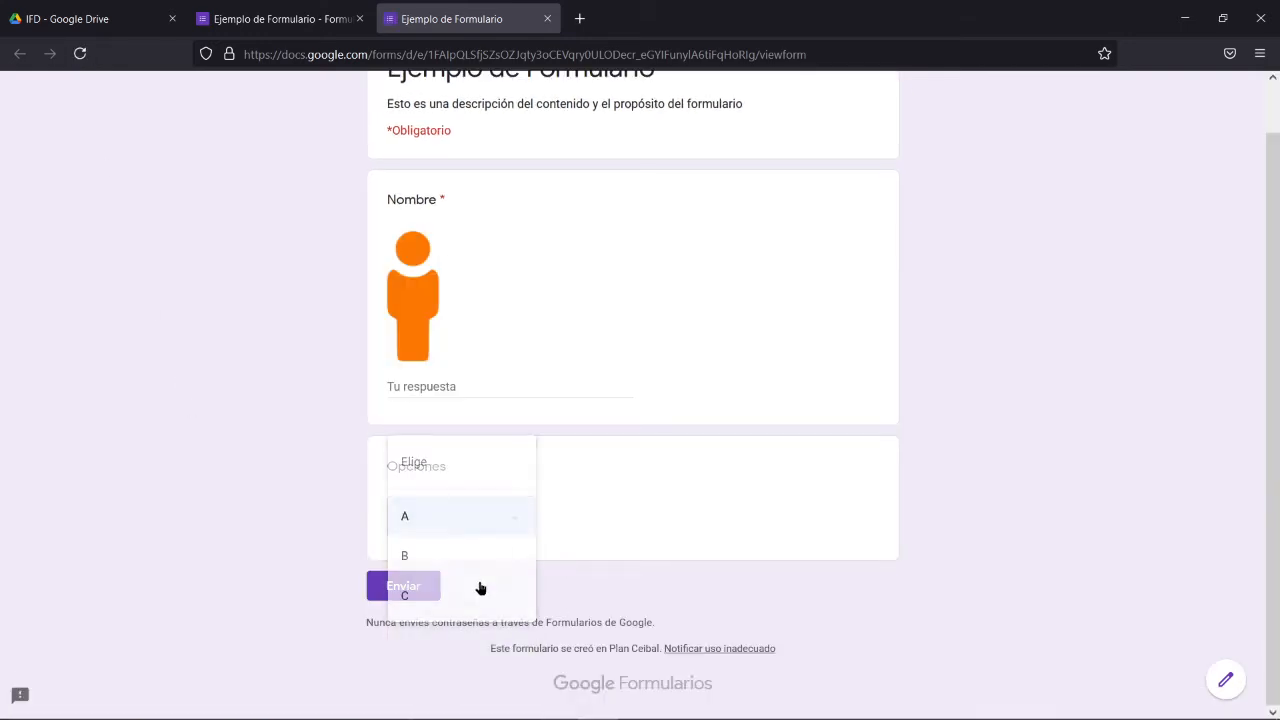
left_click(477, 556)
left_click(486, 526)
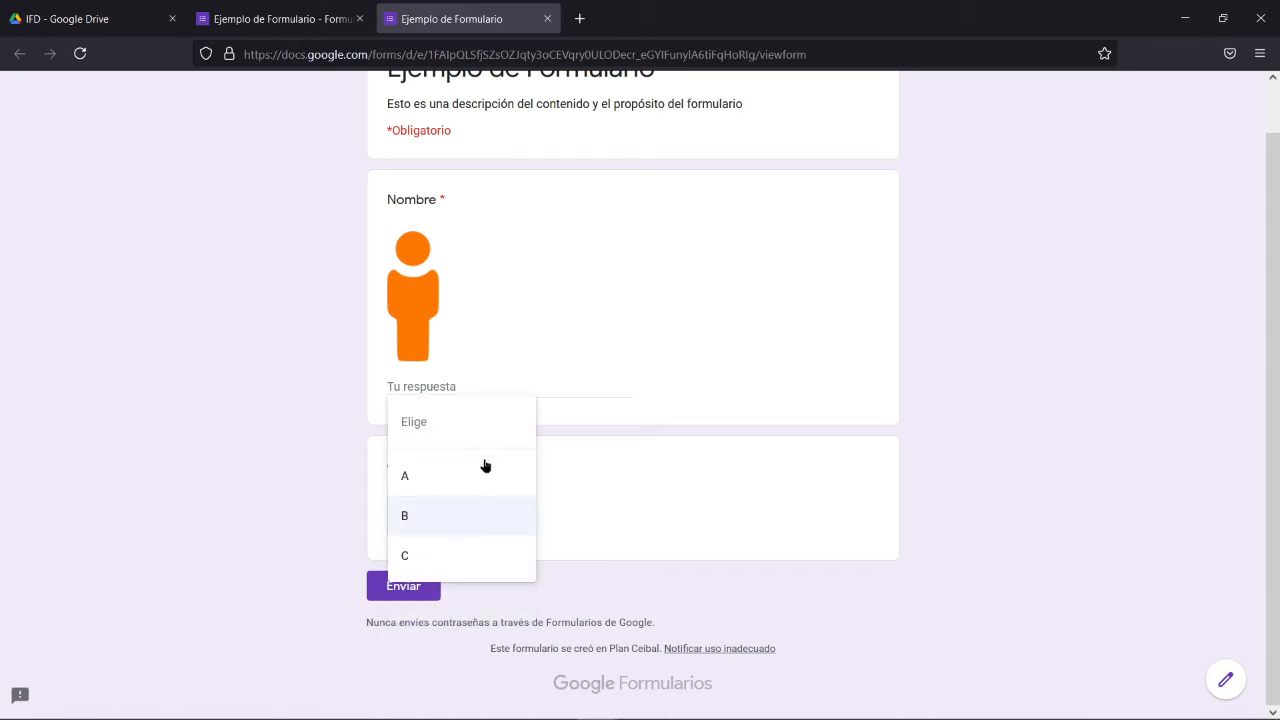
left_click(486, 443)
left_click(502, 518)
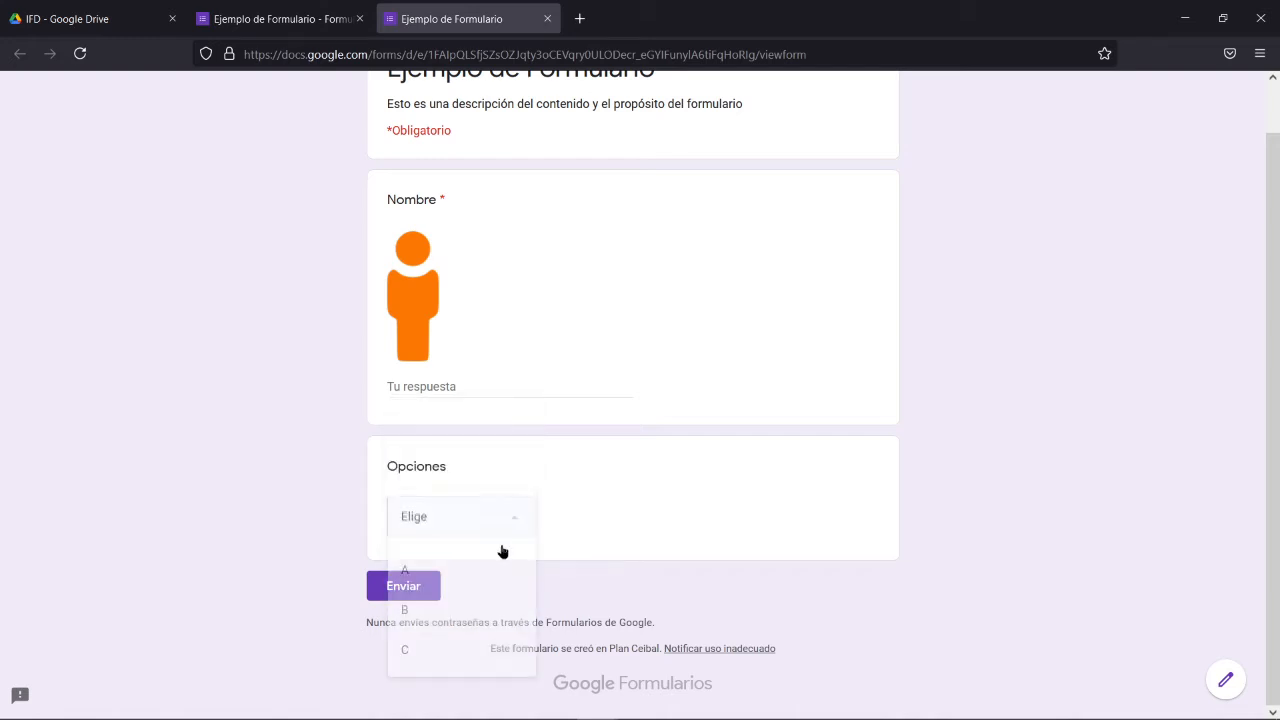
left_click(490, 665)
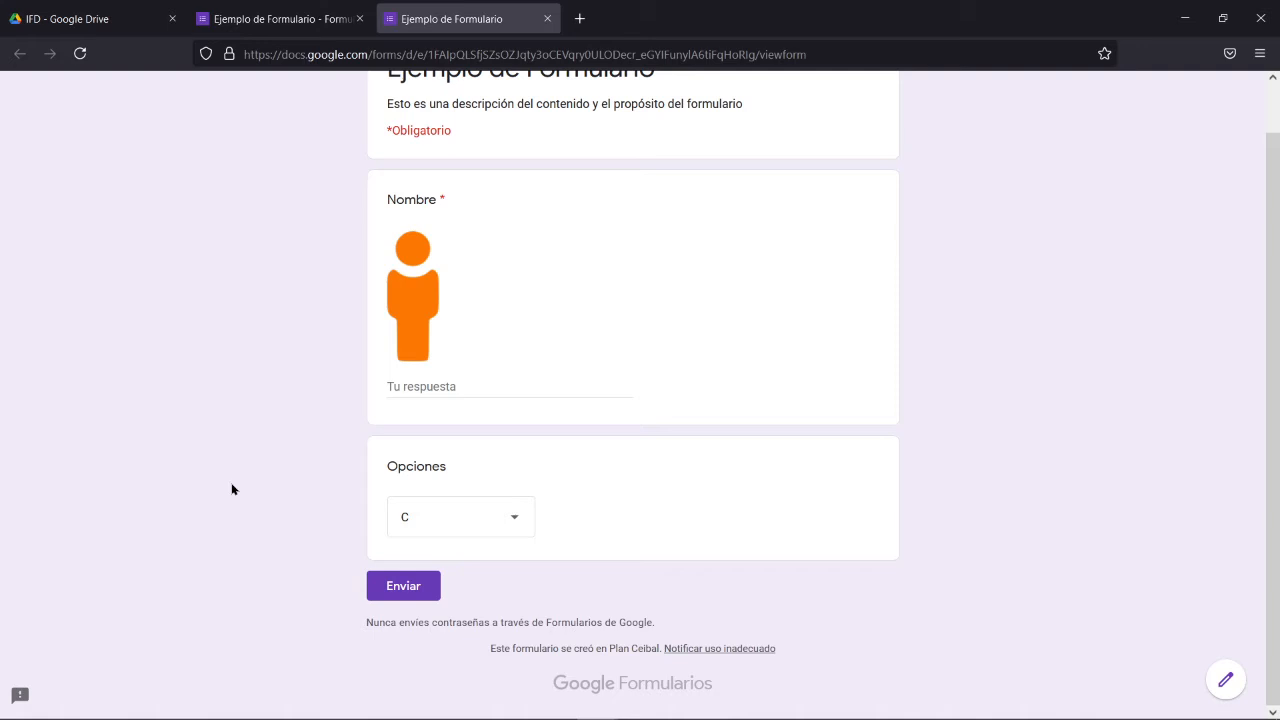
Step: Return to the form editor, change the Opciones question to Subir archivos and agree to let respondents upload files to Drive
left_click(299, 14)
left_click(796, 429)
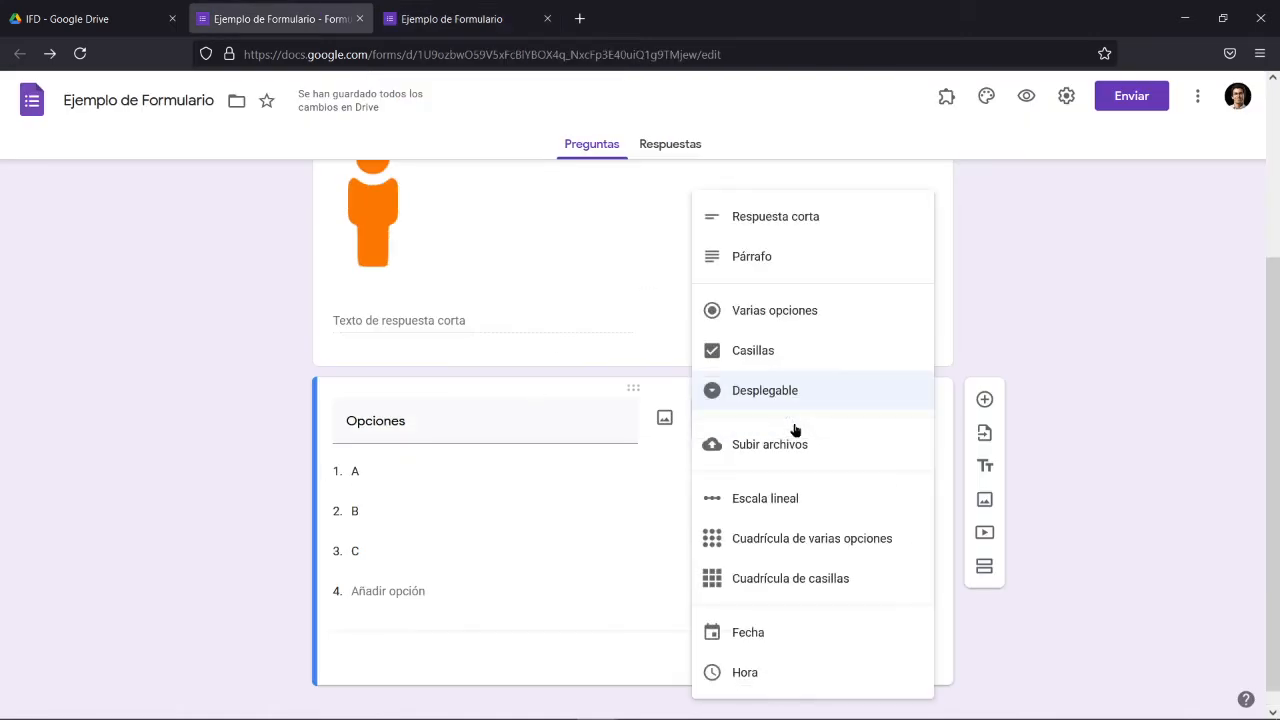
left_click(802, 444)
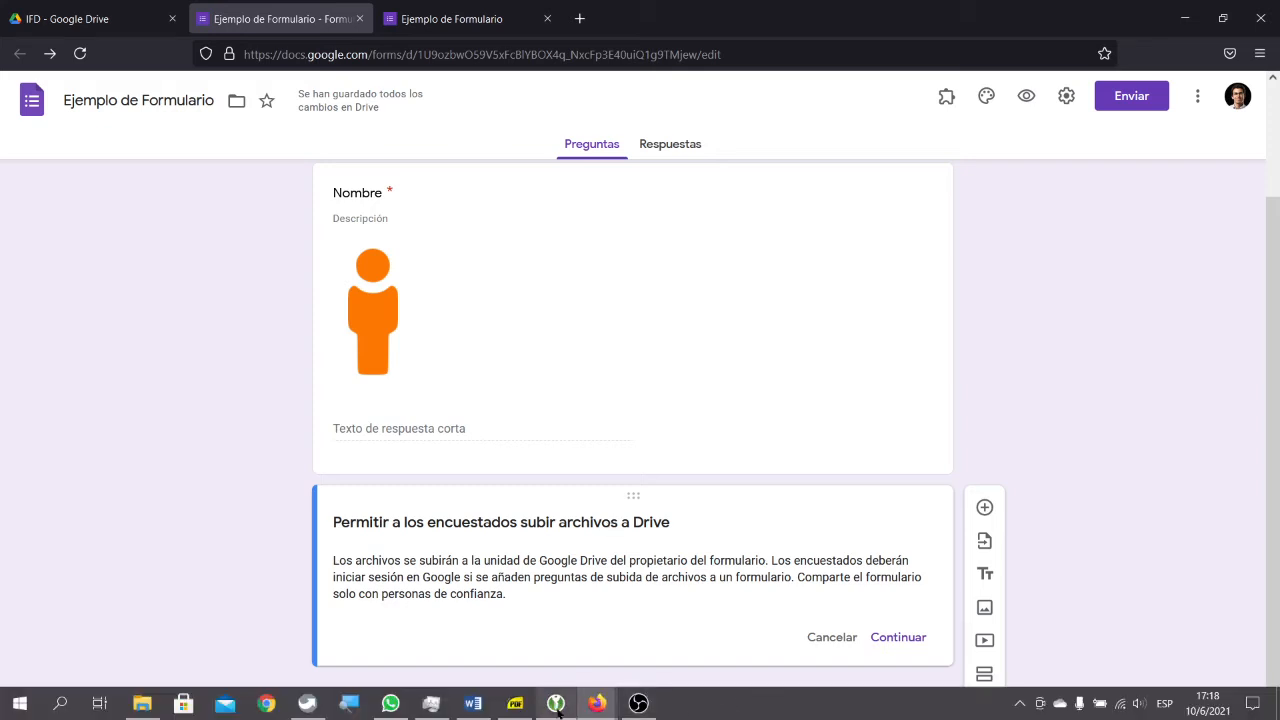
left_click(638, 704)
left_click(638, 704)
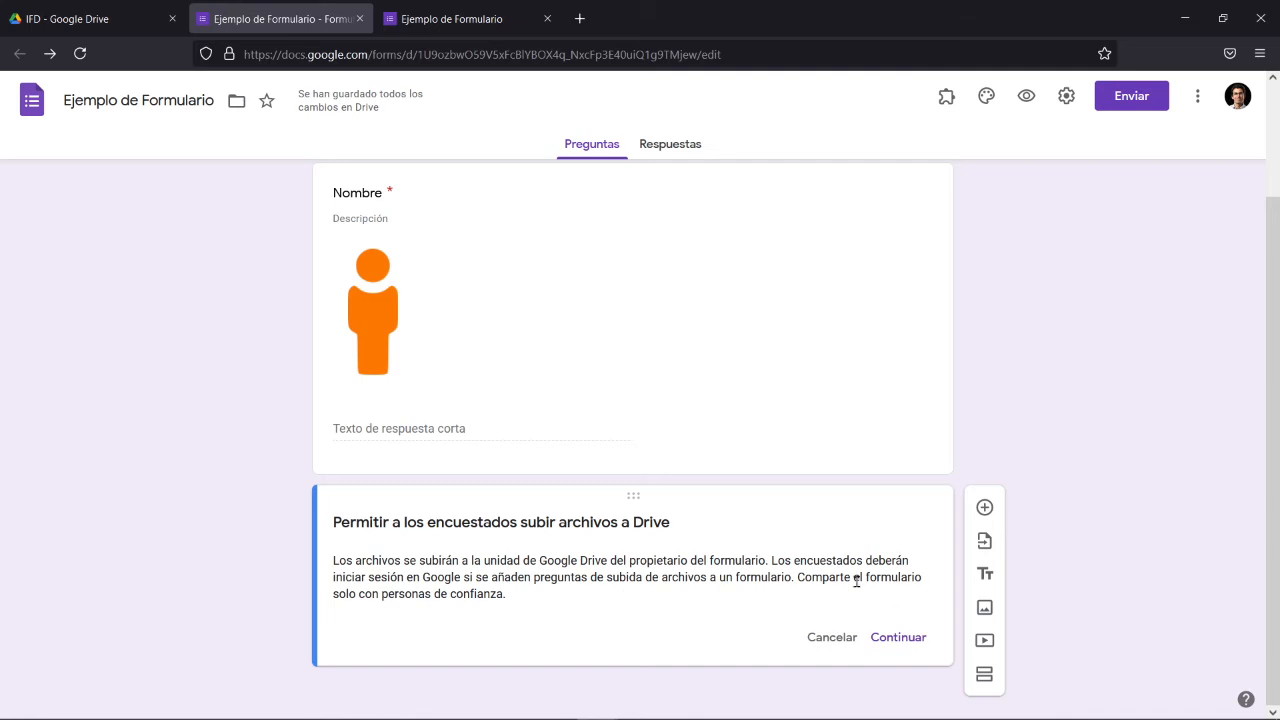
left_click_drag(796, 577, 586, 620)
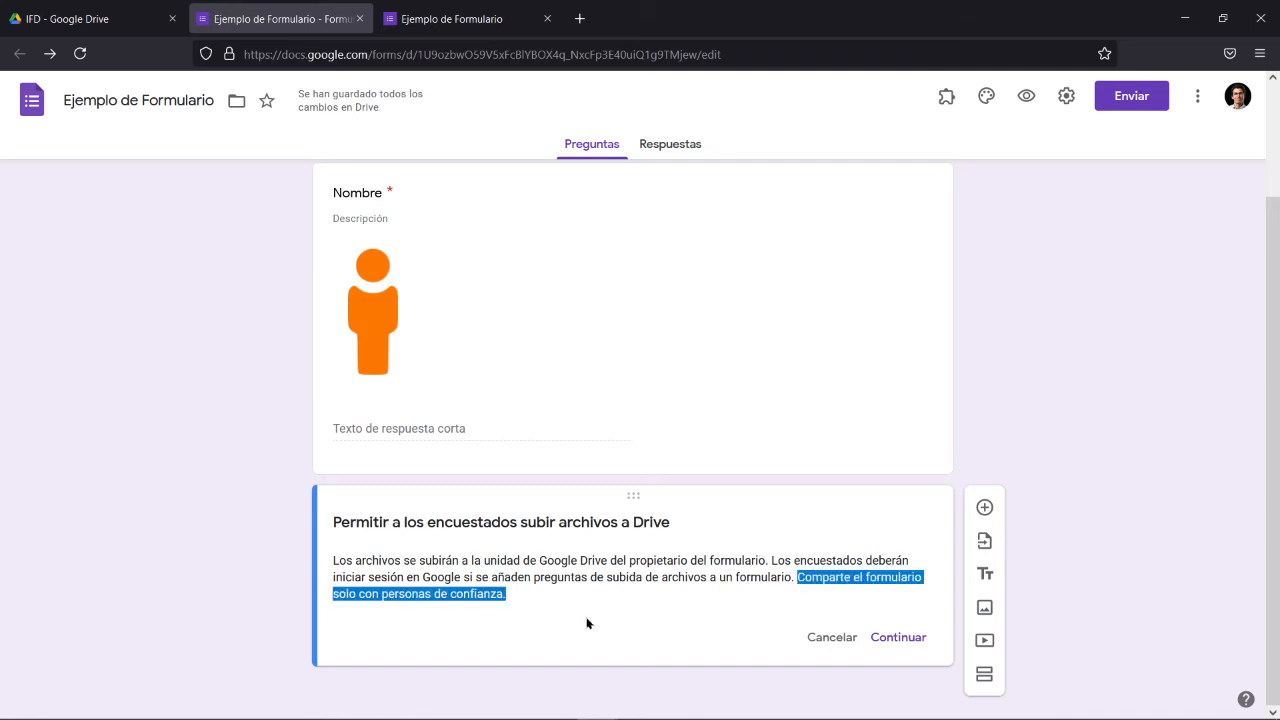
left_click(537, 601)
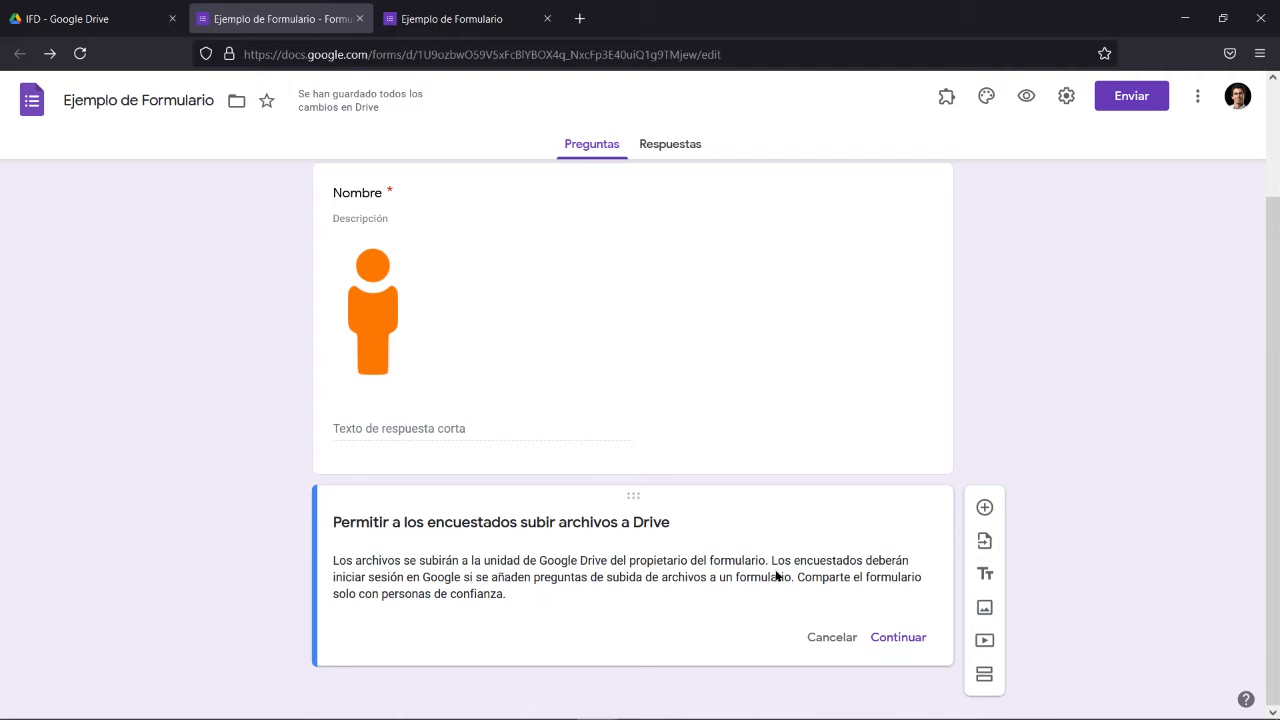
mouse_move(771, 558)
left_mouse_down()
mouse_move(912, 558)
mouse_move(443, 608)
mouse_move(440, 594)
mouse_move(498, 577)
mouse_move(788, 577)
left_mouse_up()
left_click(733, 603)
left_click(926, 637)
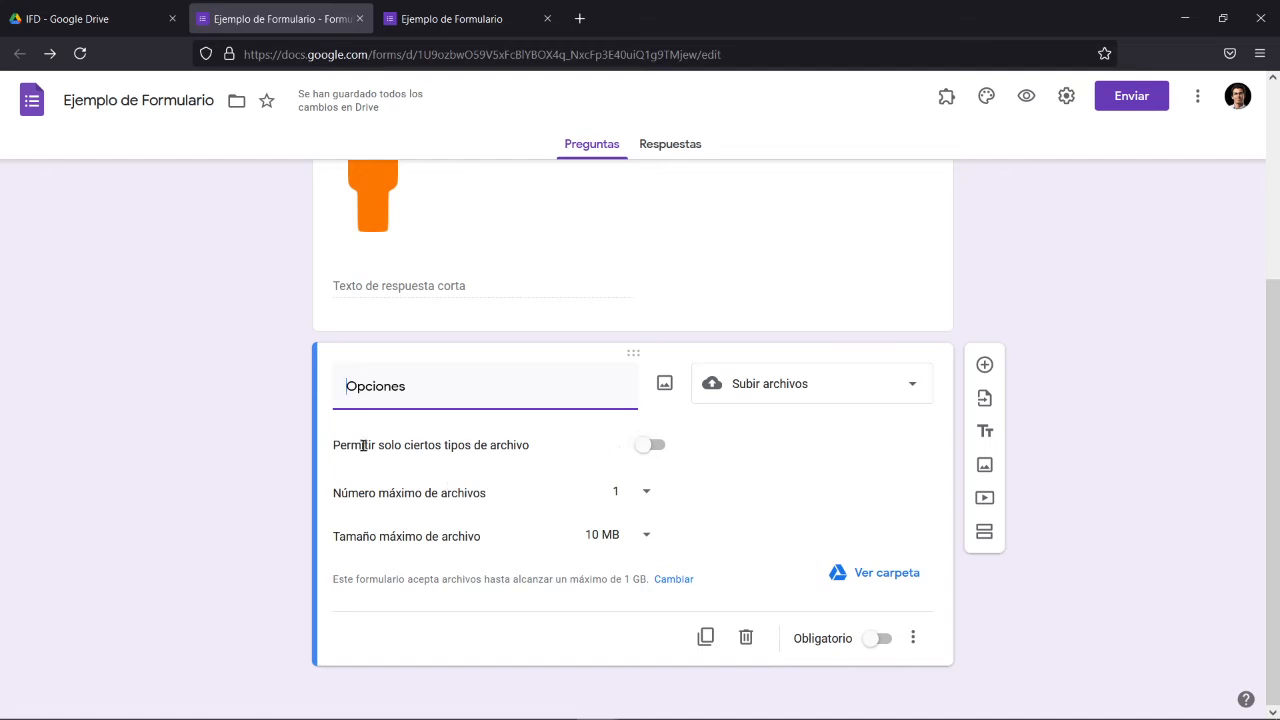
Step: Restrict the Opciones file uploads to certain file types, allowing Documento and PDF
left_click(645, 447)
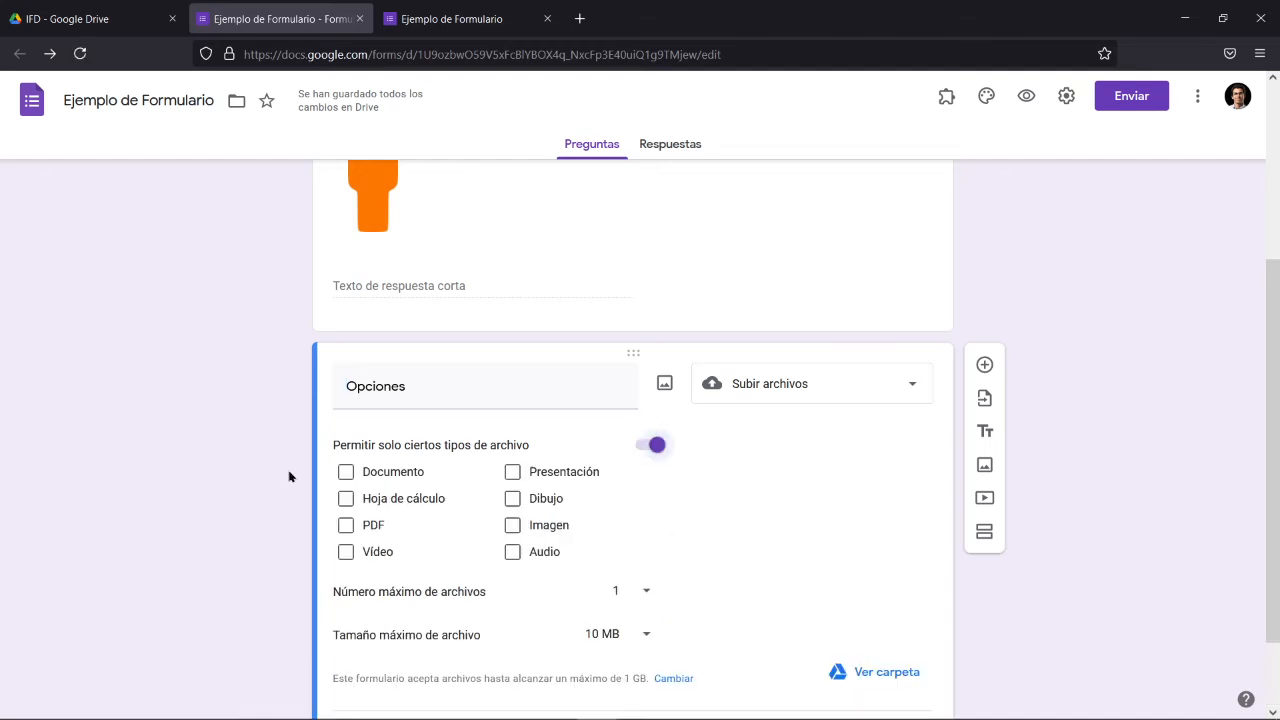
left_click(345, 471)
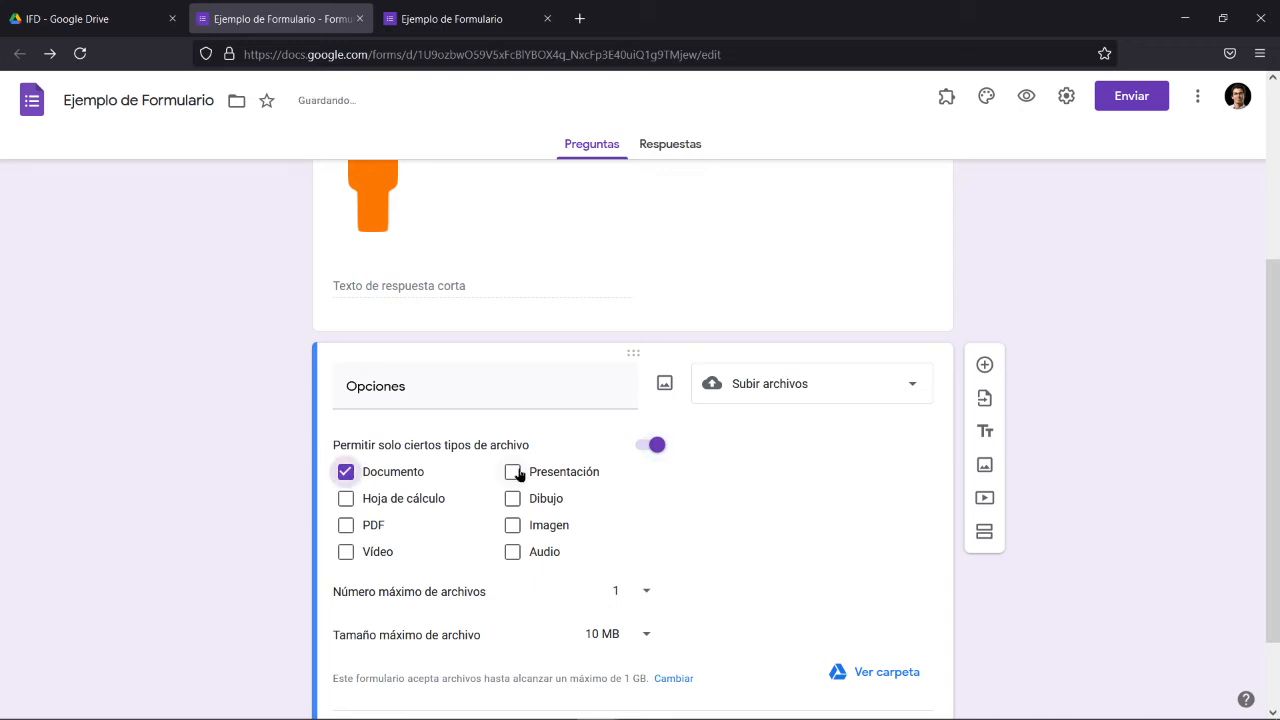
left_click(356, 525)
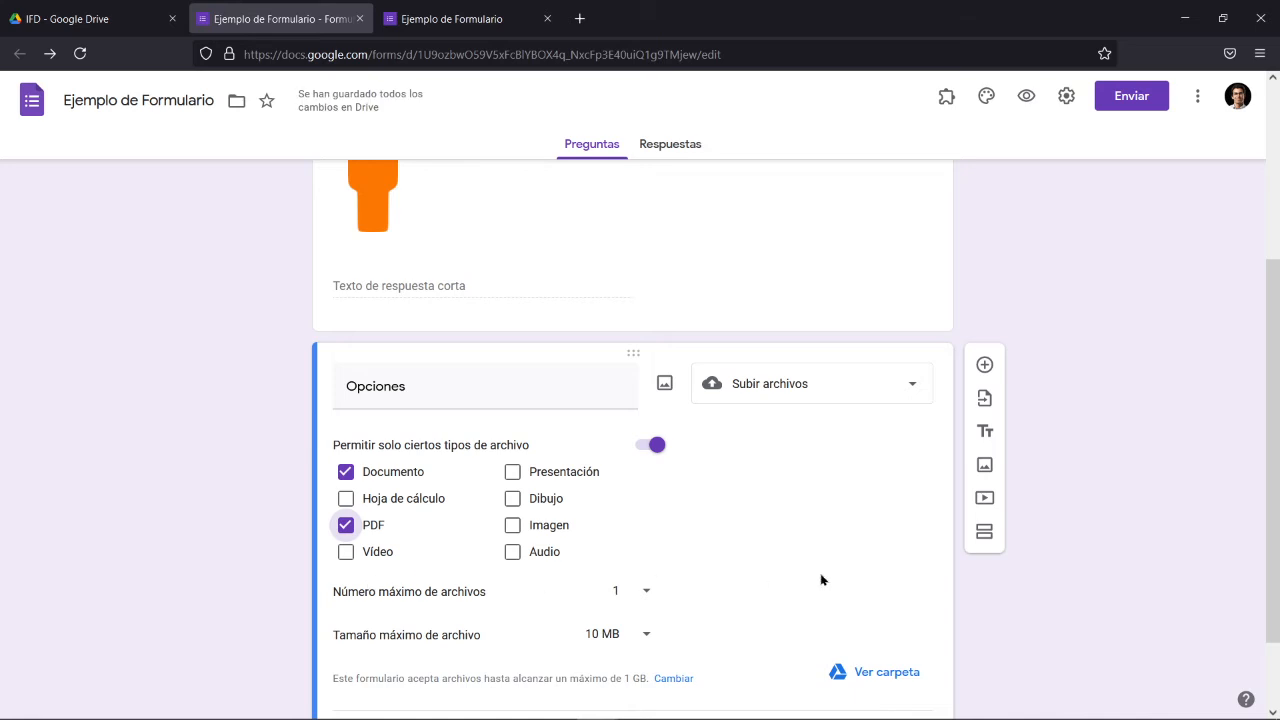
scroll(890, 662, "down", 2)
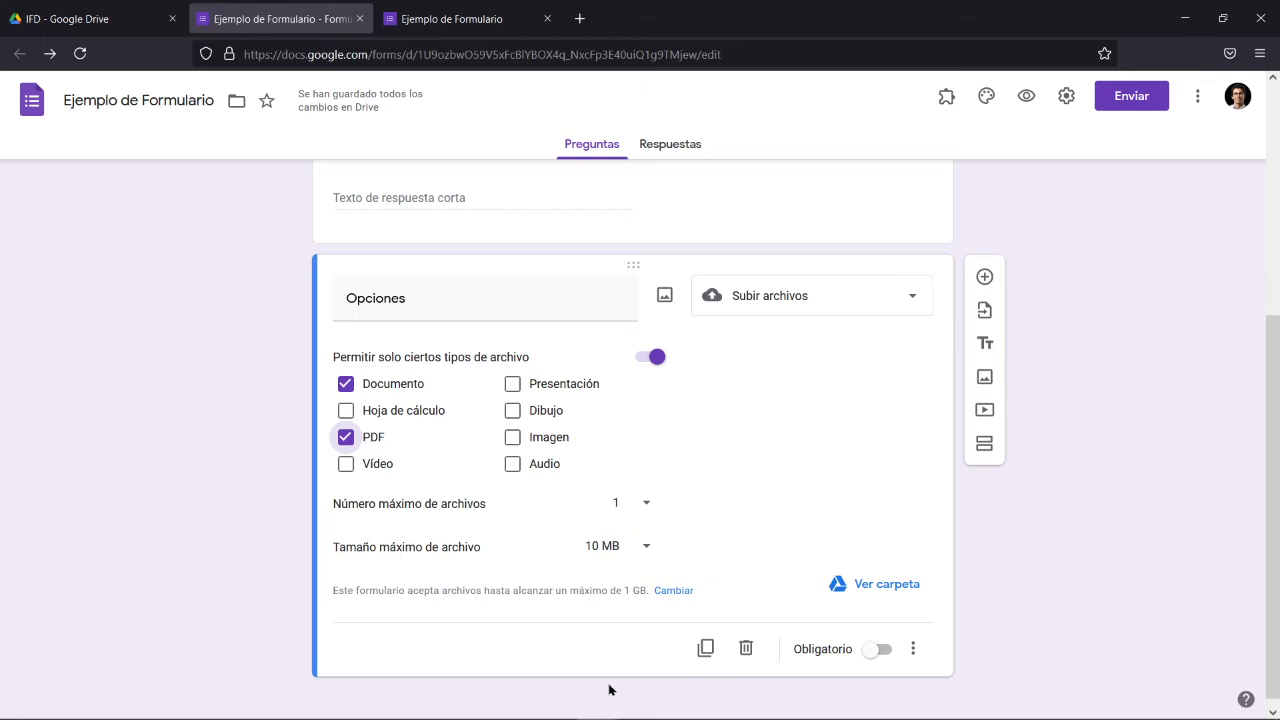
Step: Reload the form preview, discarding the entered answers, and open the Opciones file upload dialog to view it before cancelling
left_click(452, 19)
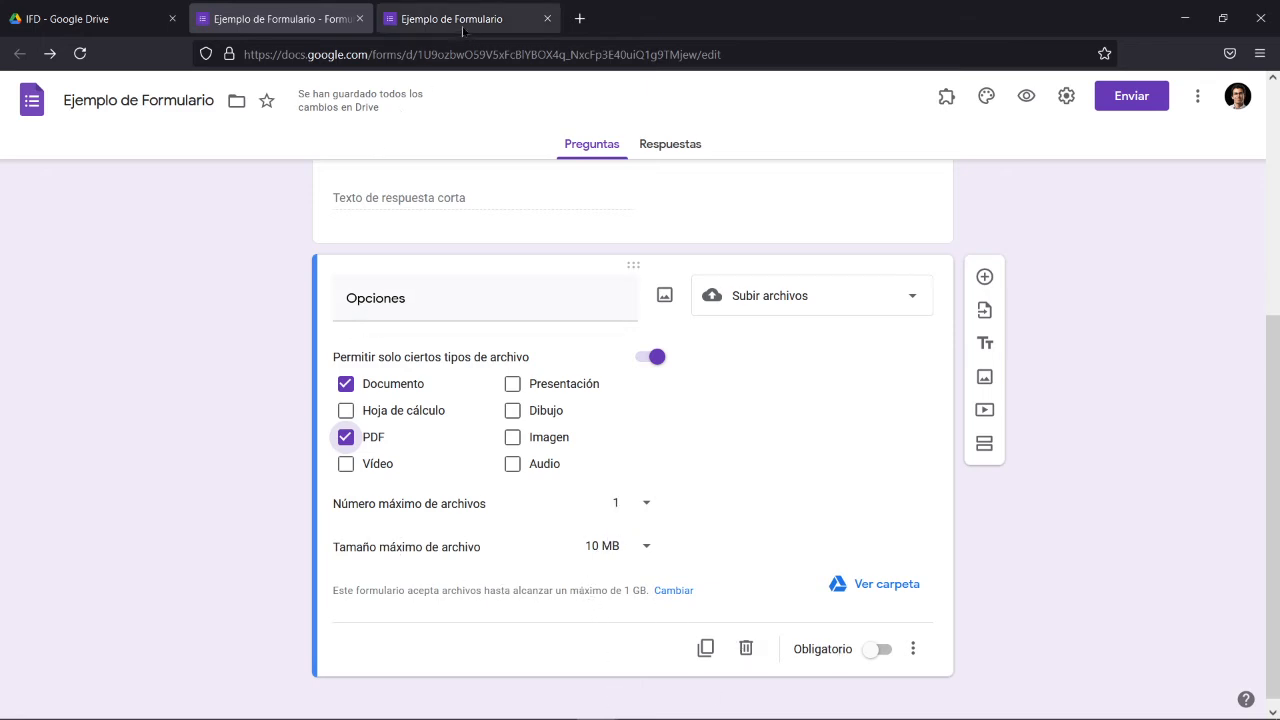
left_click(80, 54)
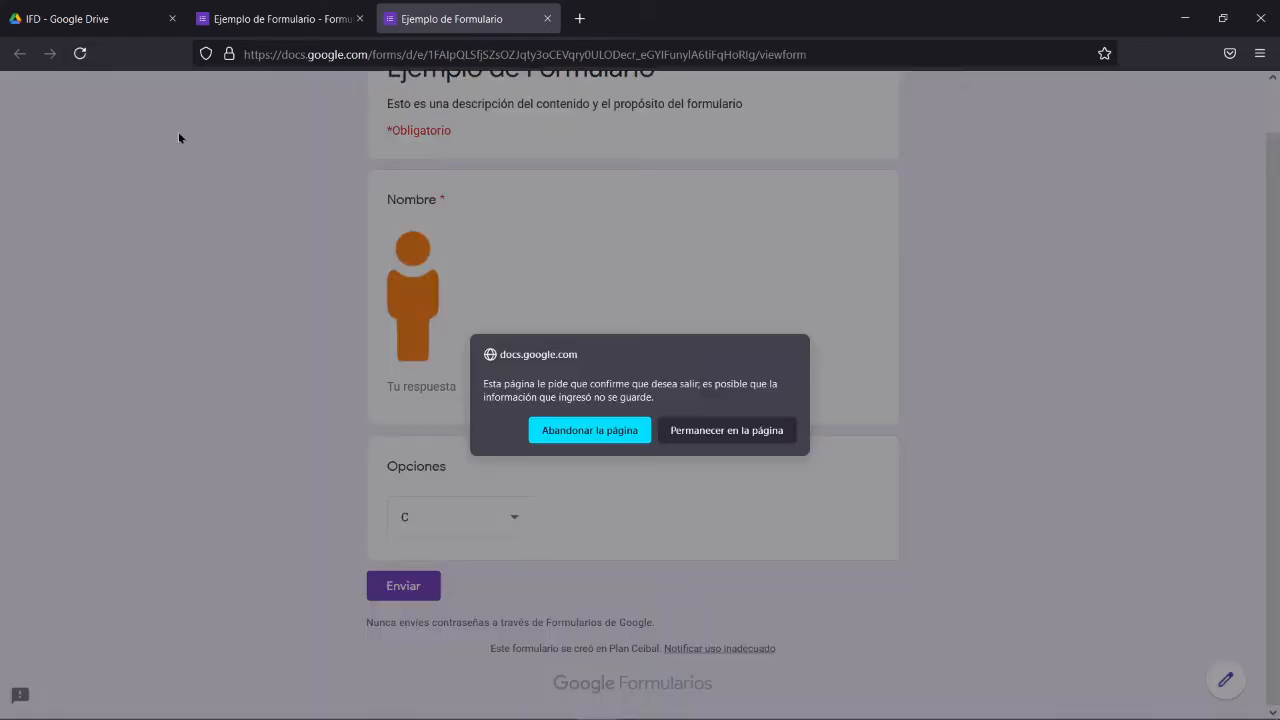
left_click(572, 434)
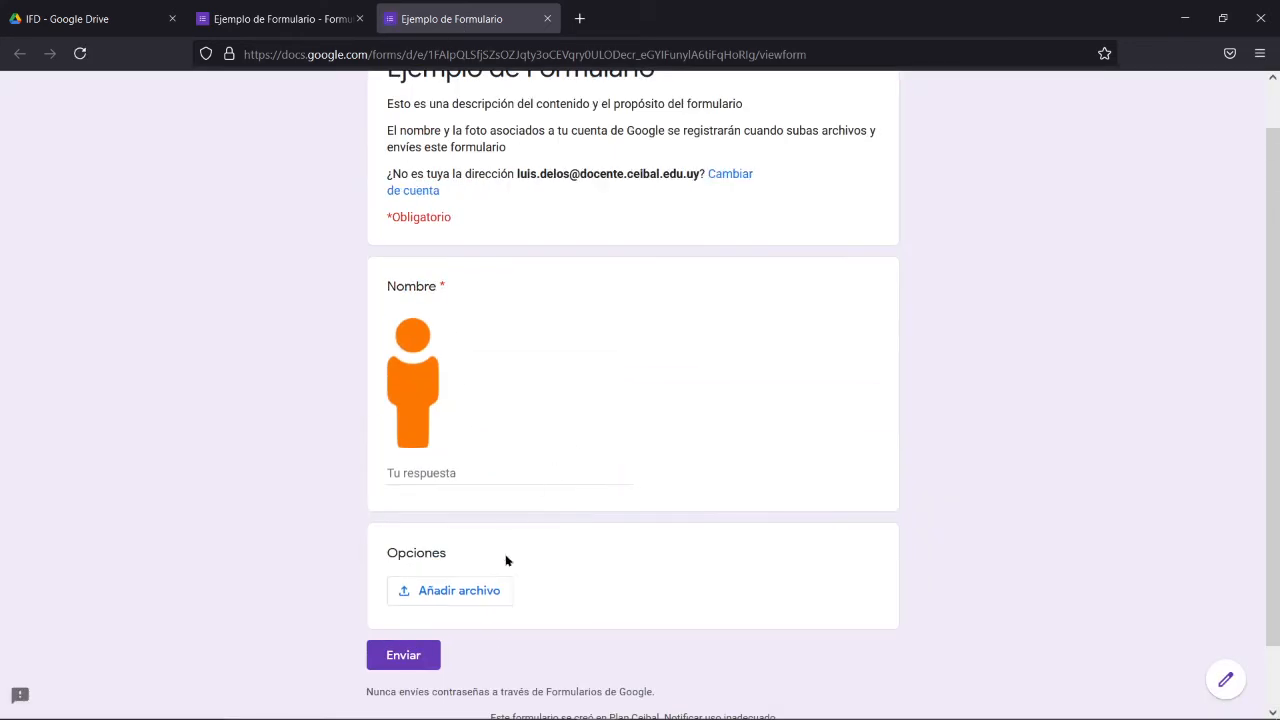
left_click(441, 594)
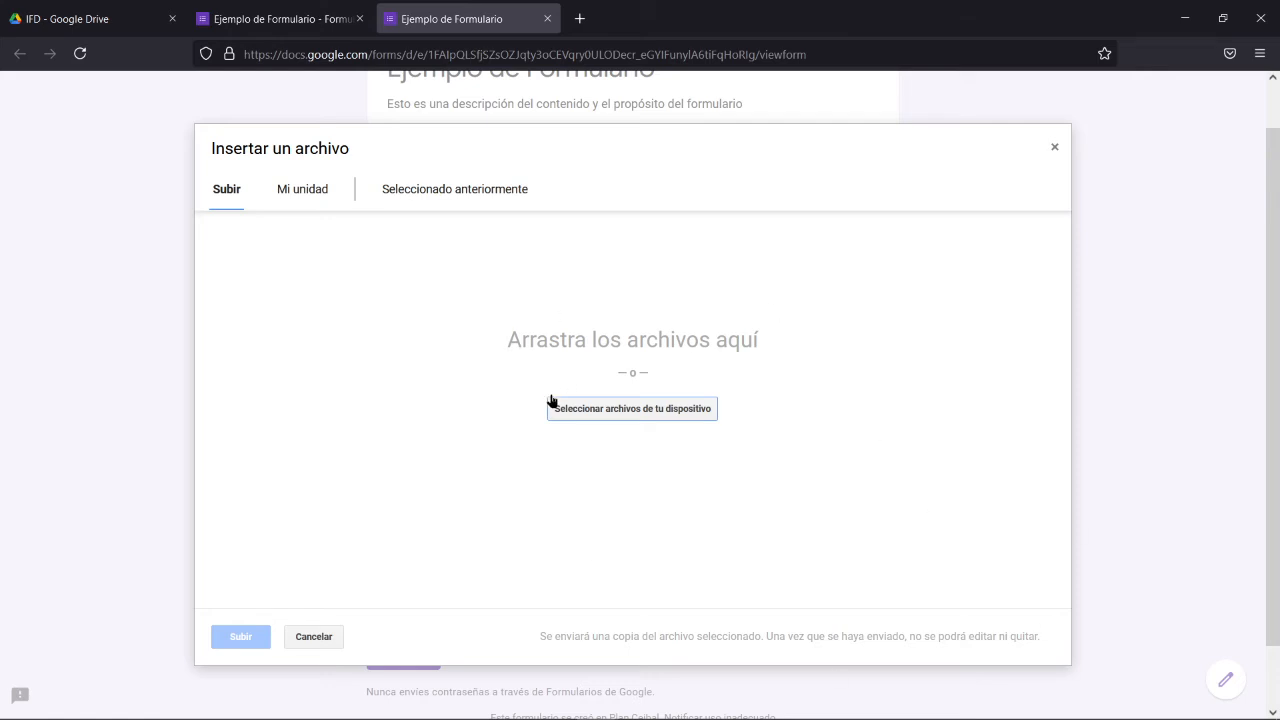
left_click(304, 636)
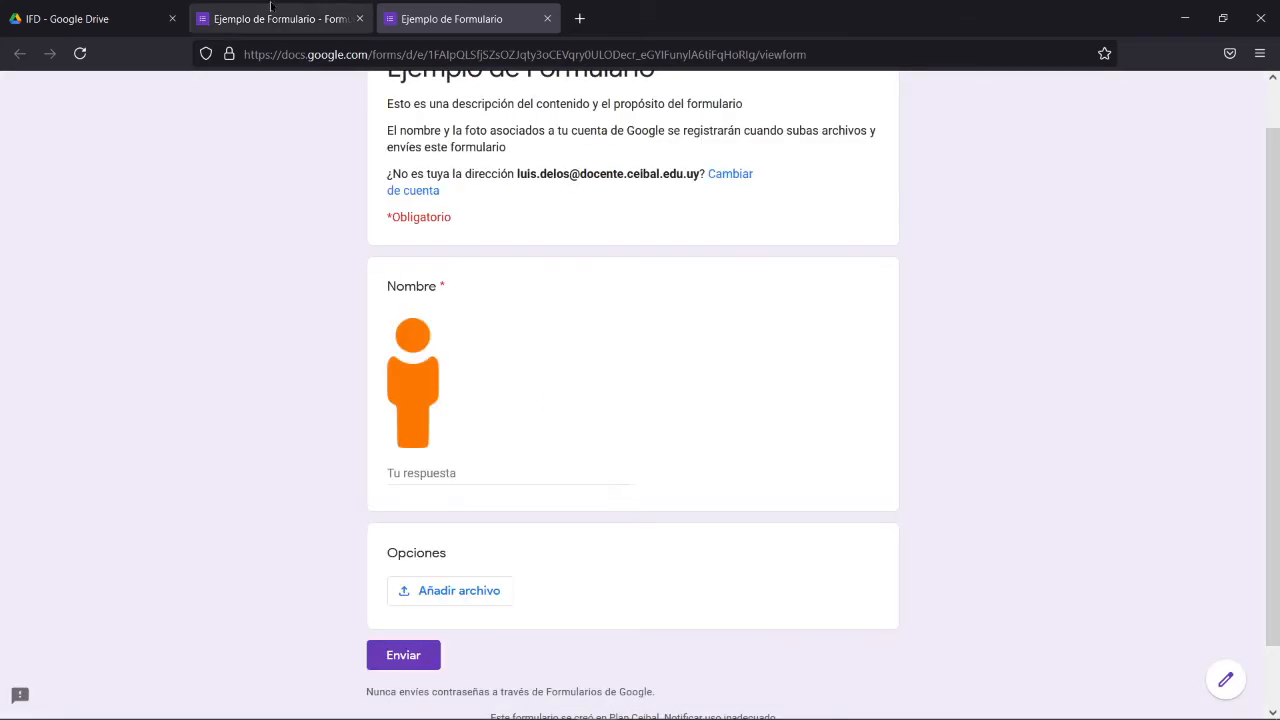
Step: Return to the form editor and change the Opciones question to Escala lineal with a range from 1 to 10
left_click(270, 7)
left_click(808, 317)
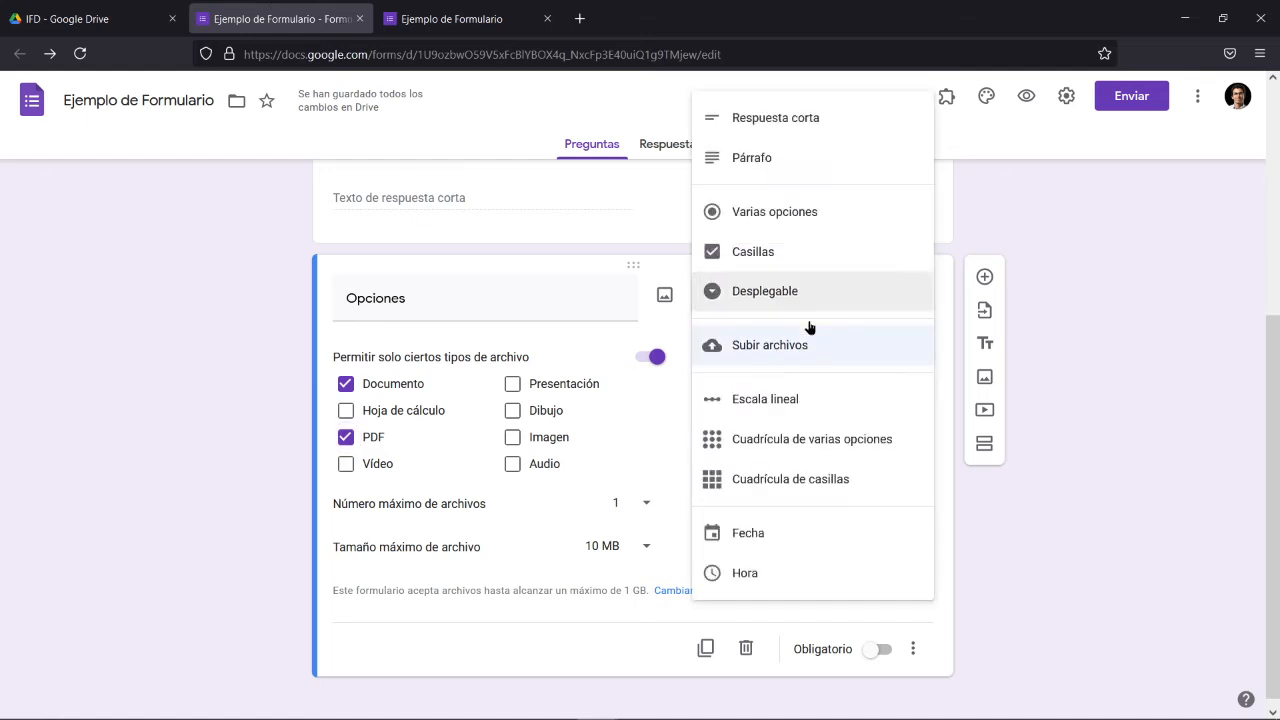
left_click(827, 400)
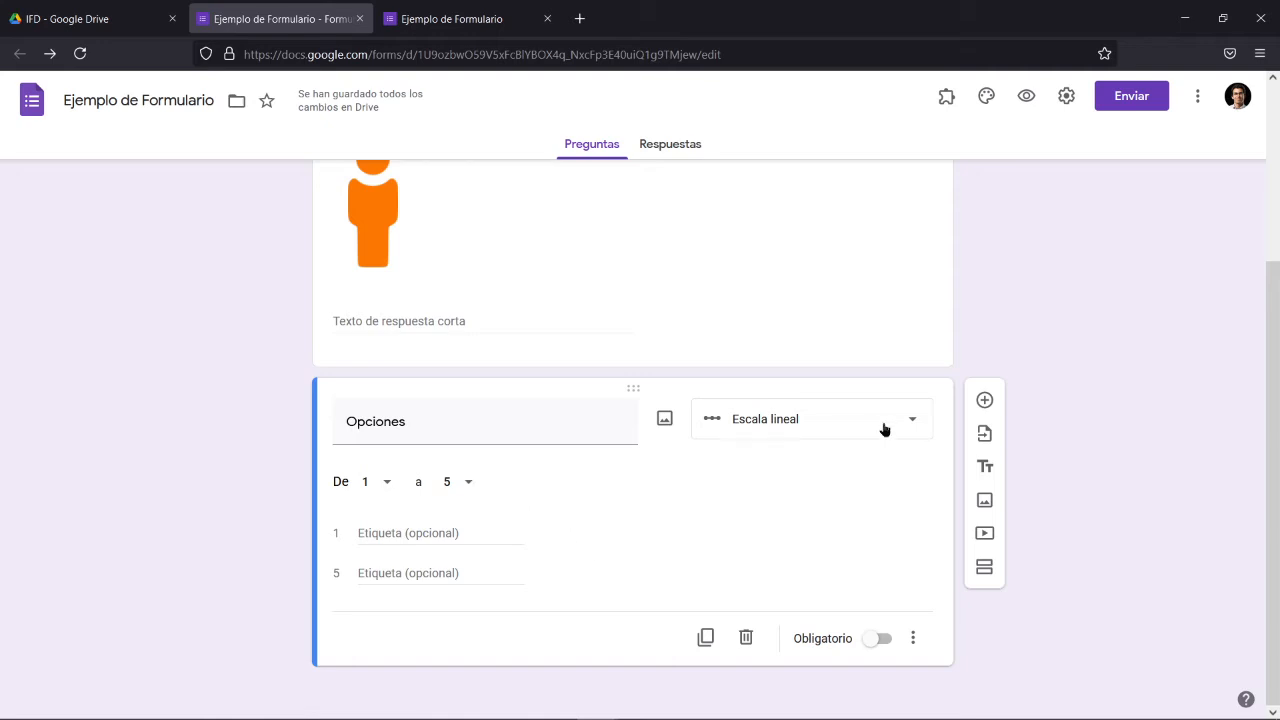
left_click(463, 486)
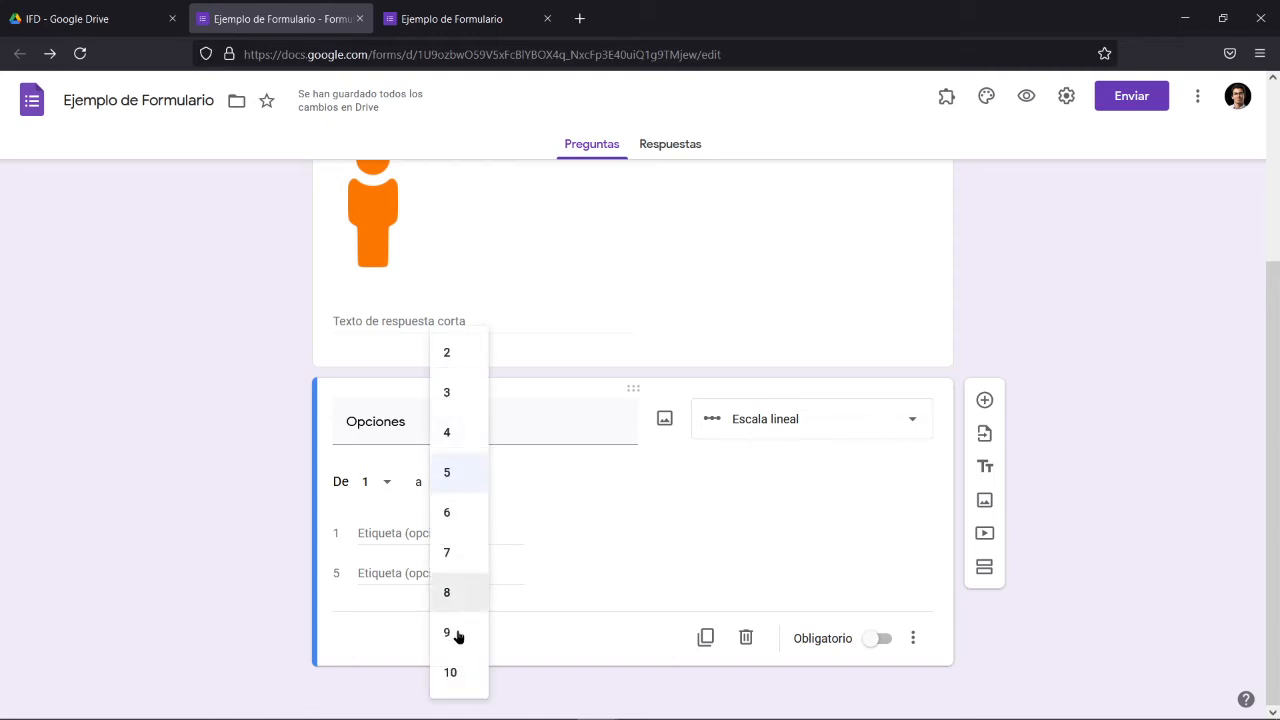
left_click(451, 673)
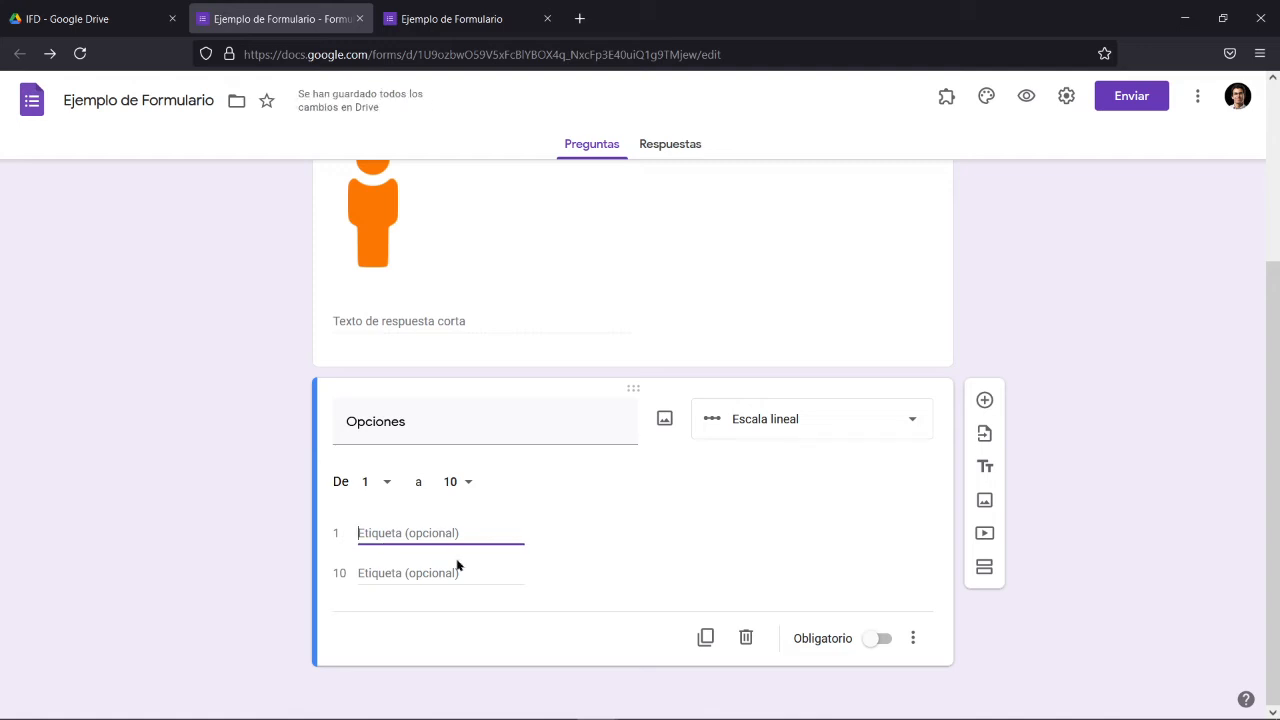
Step: Label the scale's value 1 as "Muy Poco" and value 10 as "Muchísimo"
type("Muy oc")
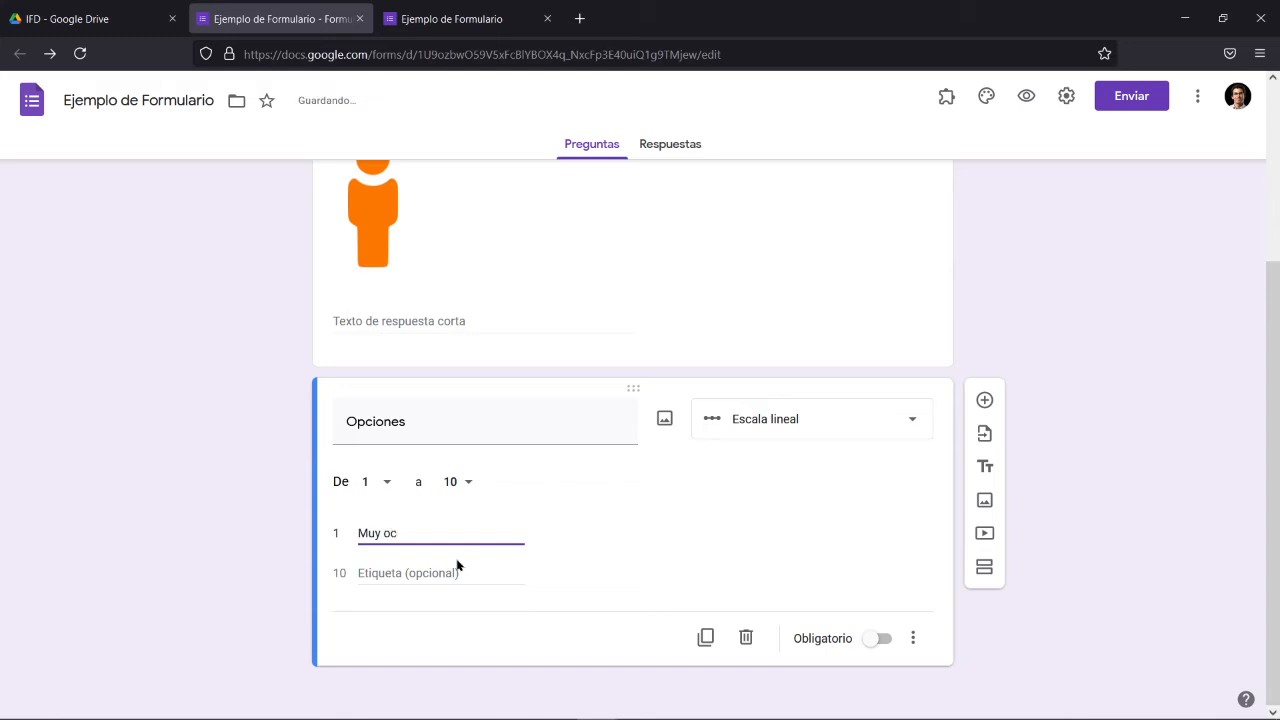
key("BackSpace")
key("BackSpace")
type("Poco")
left_click(458, 573)
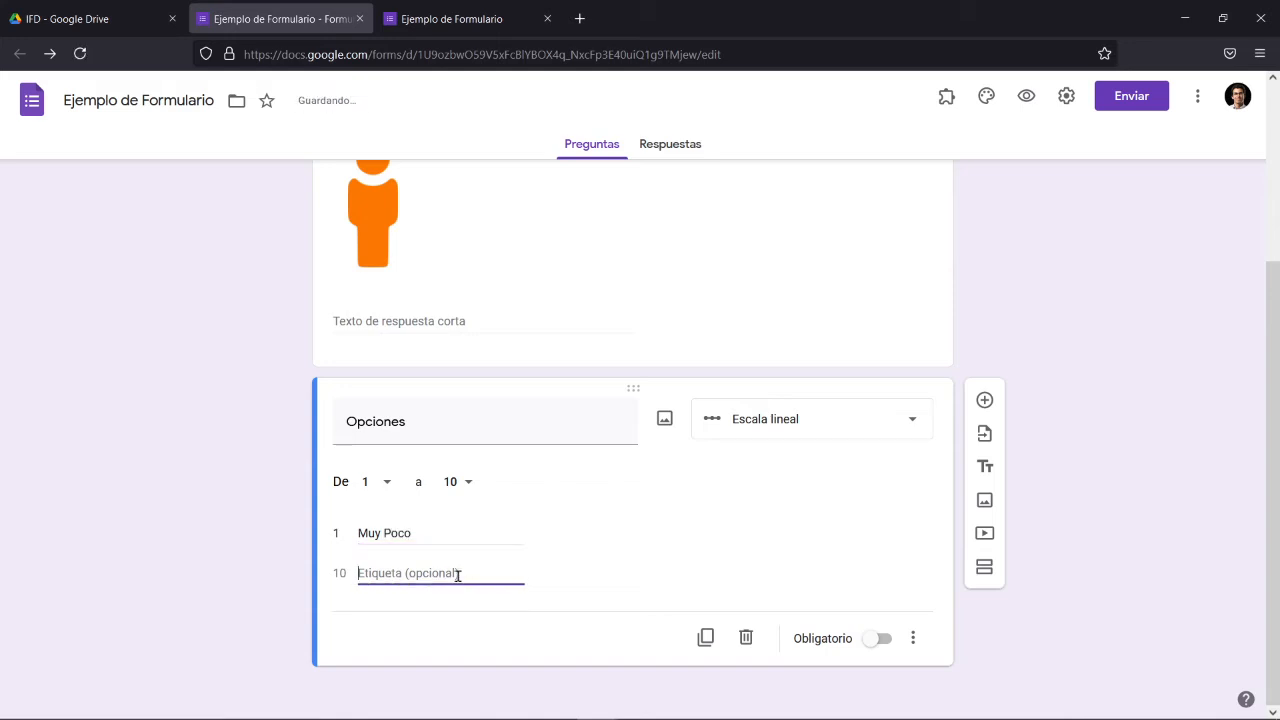
type("Muchísimo")
left_click(530, 632)
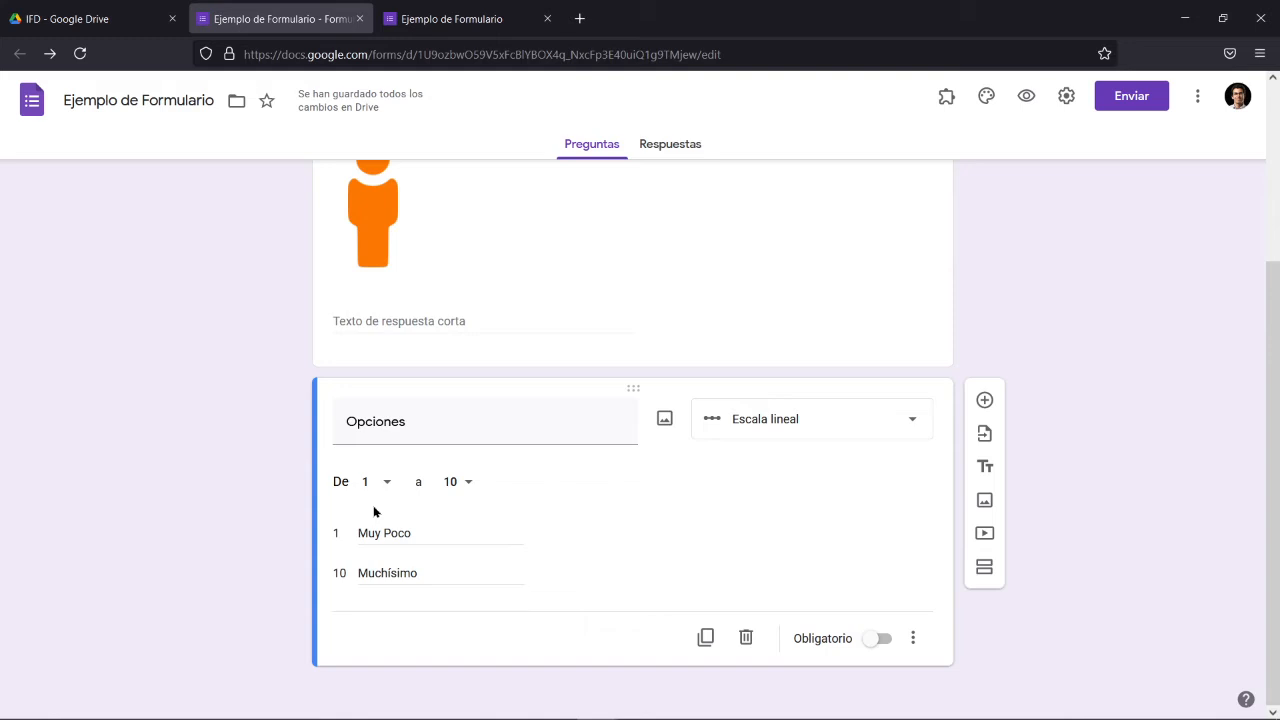
Step: Reload the form preview and test the Opciones linear scale by choosing various ratings, ending on 5
key("ctrl+Tab")
left_click(80, 53)
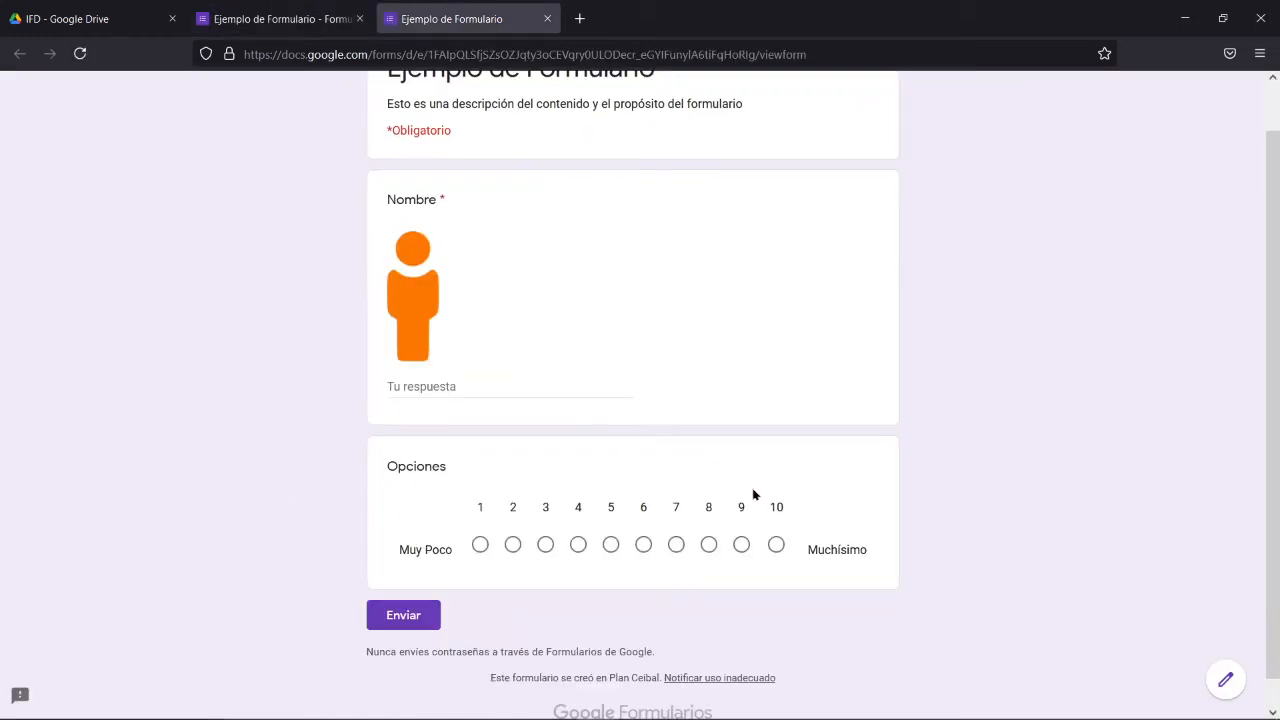
left_click(474, 550)
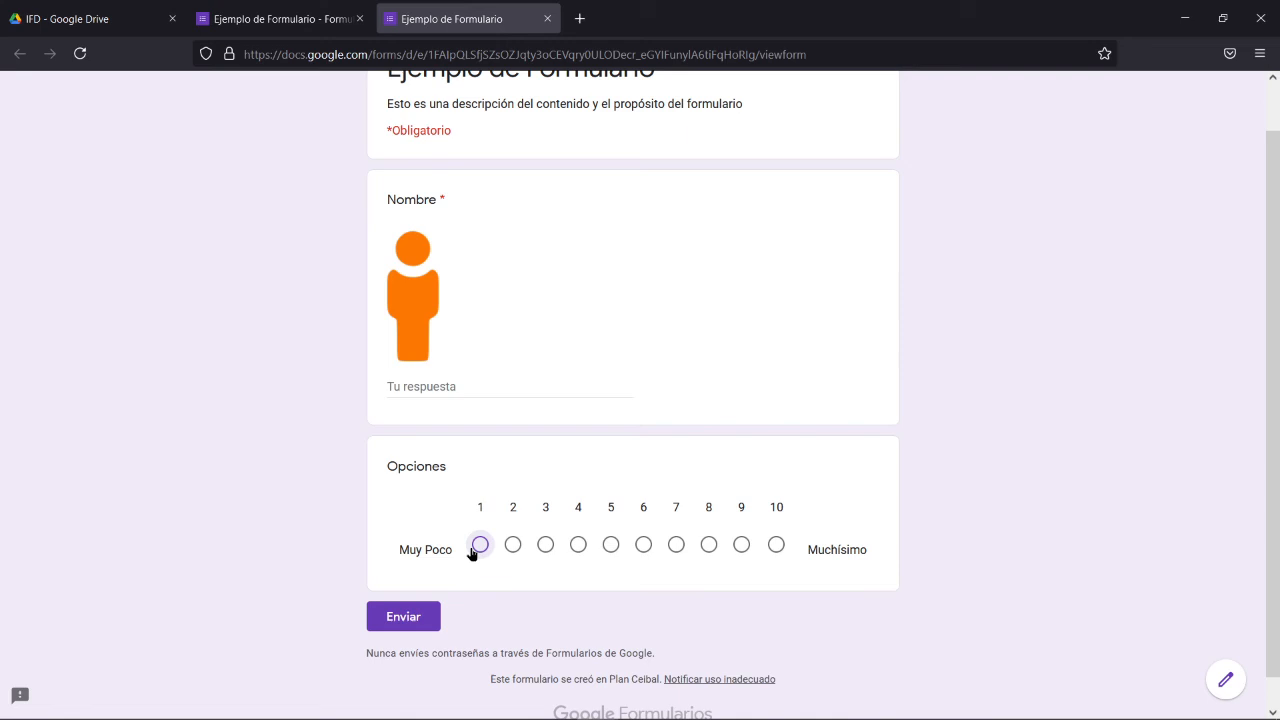
left_click(612, 547)
left_click(580, 547)
left_click(676, 547)
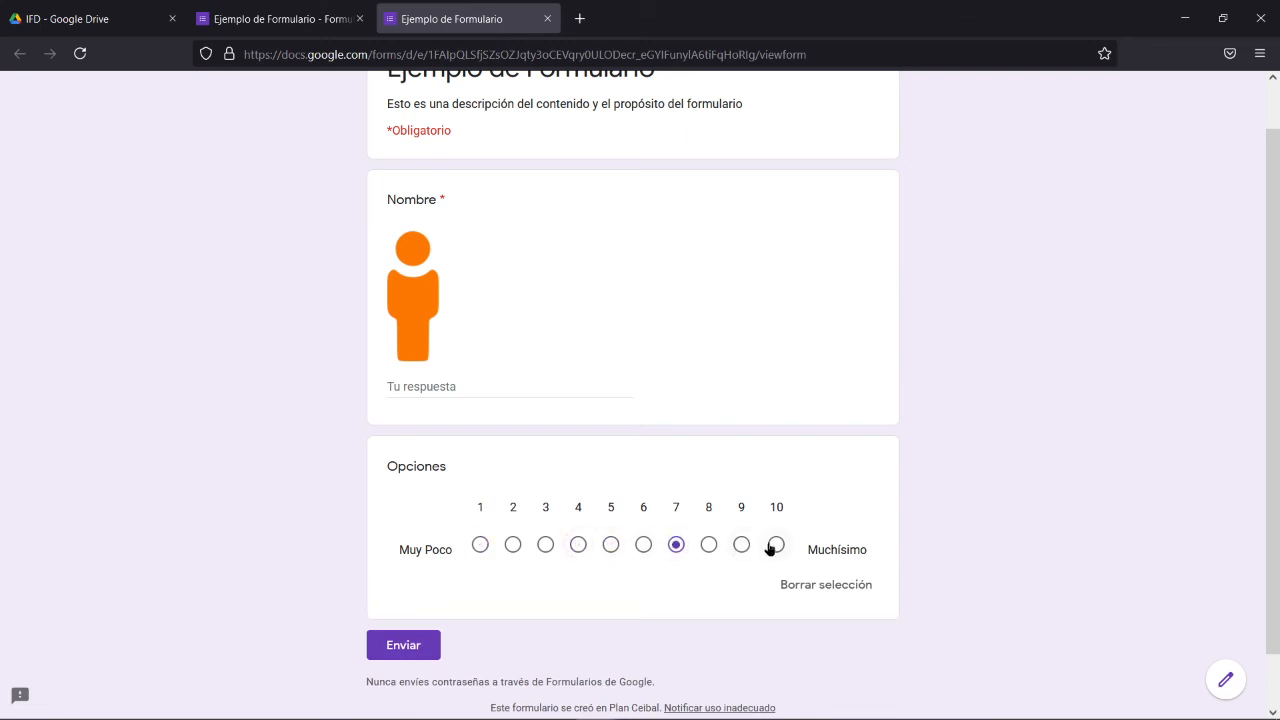
left_click(774, 547)
left_click(742, 547)
left_click(643, 547)
left_click(609, 547)
left_click(578, 547)
left_click(545, 547)
left_click(611, 547)
Step: Return to the form editor and change the Opciones question to Cuadrícula de varias opciones
left_click(250, 14)
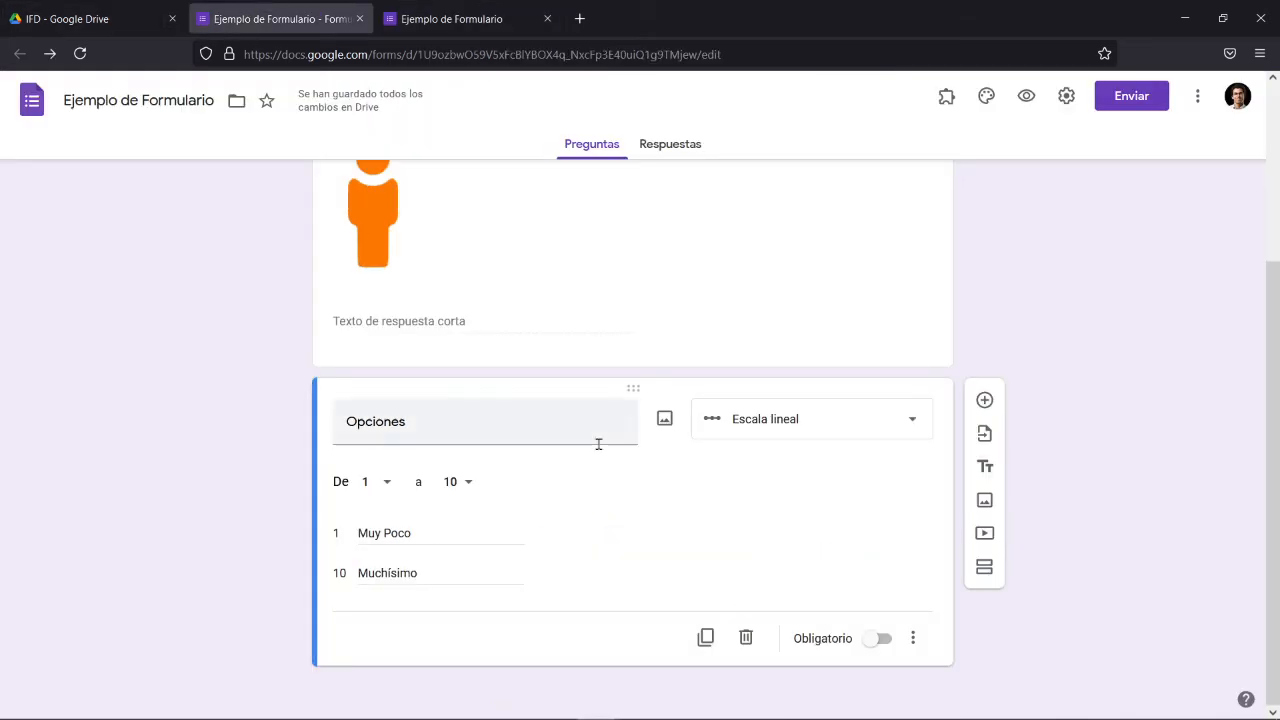
left_click(815, 422)
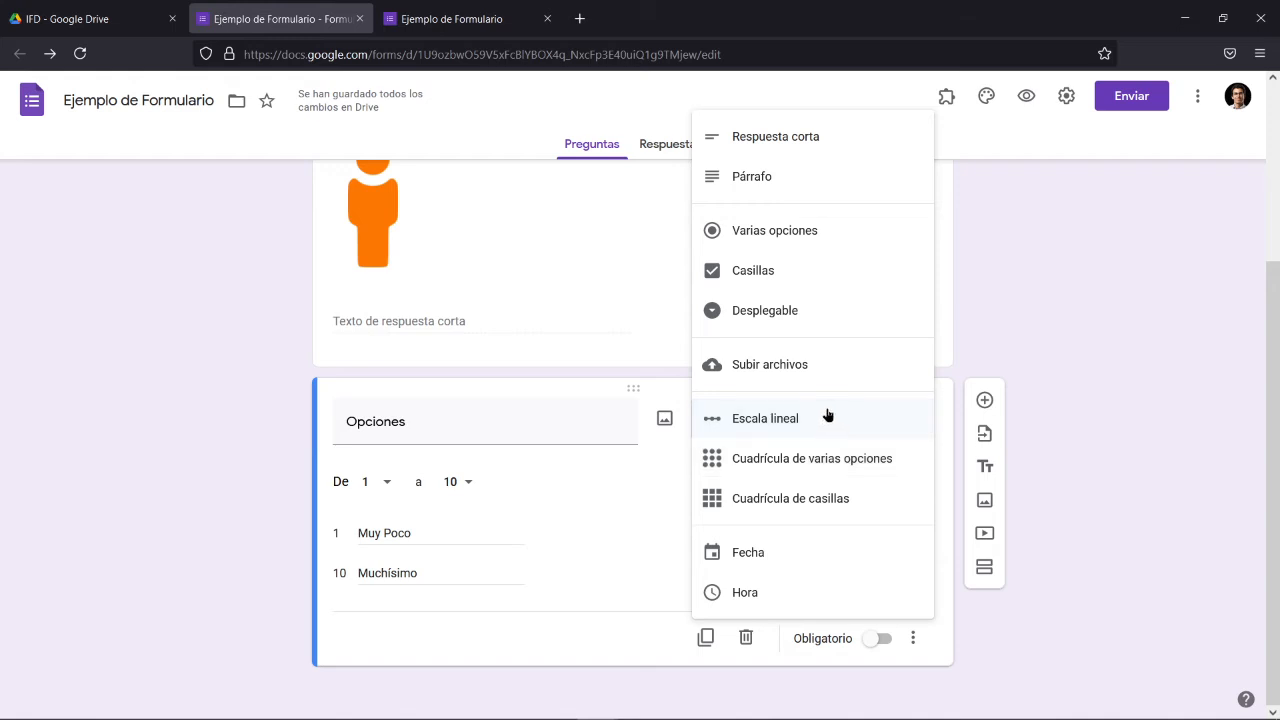
left_click(840, 455)
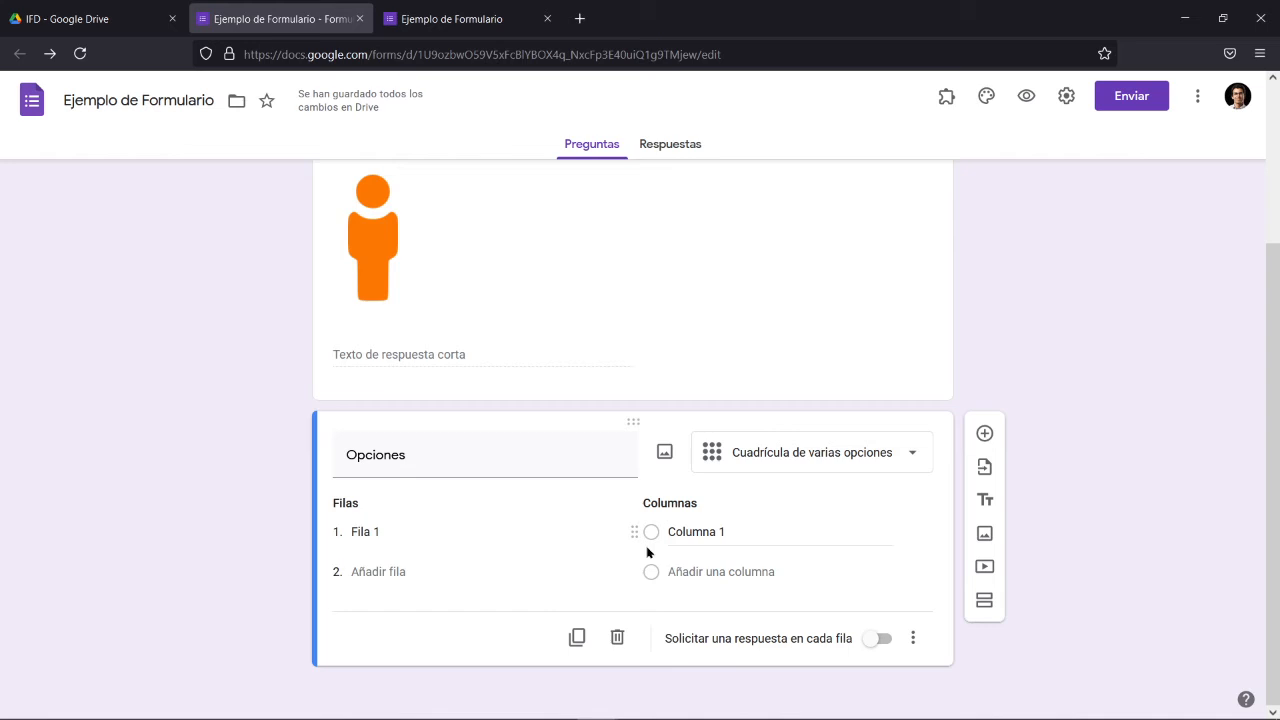
Step: Name the first two grid rows "Preparación de las Clases" and "Selección de Materiales", and add a third row
left_click(400, 529)
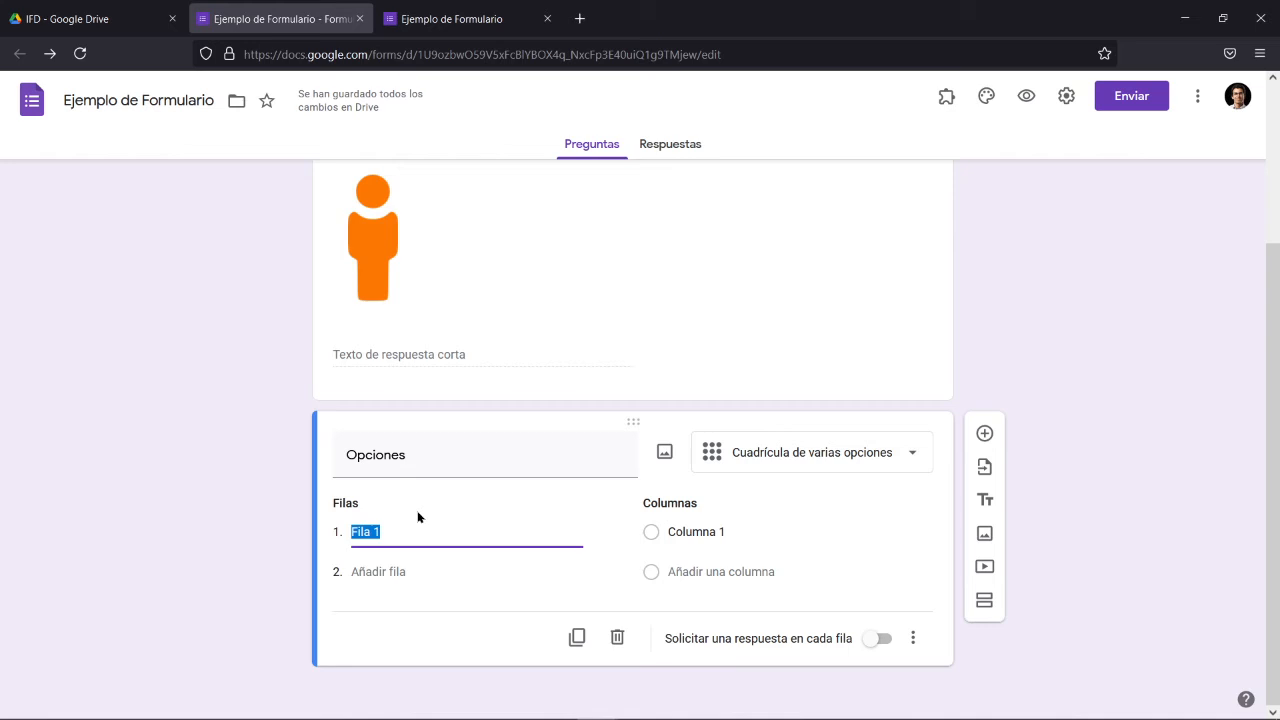
type("Prep")
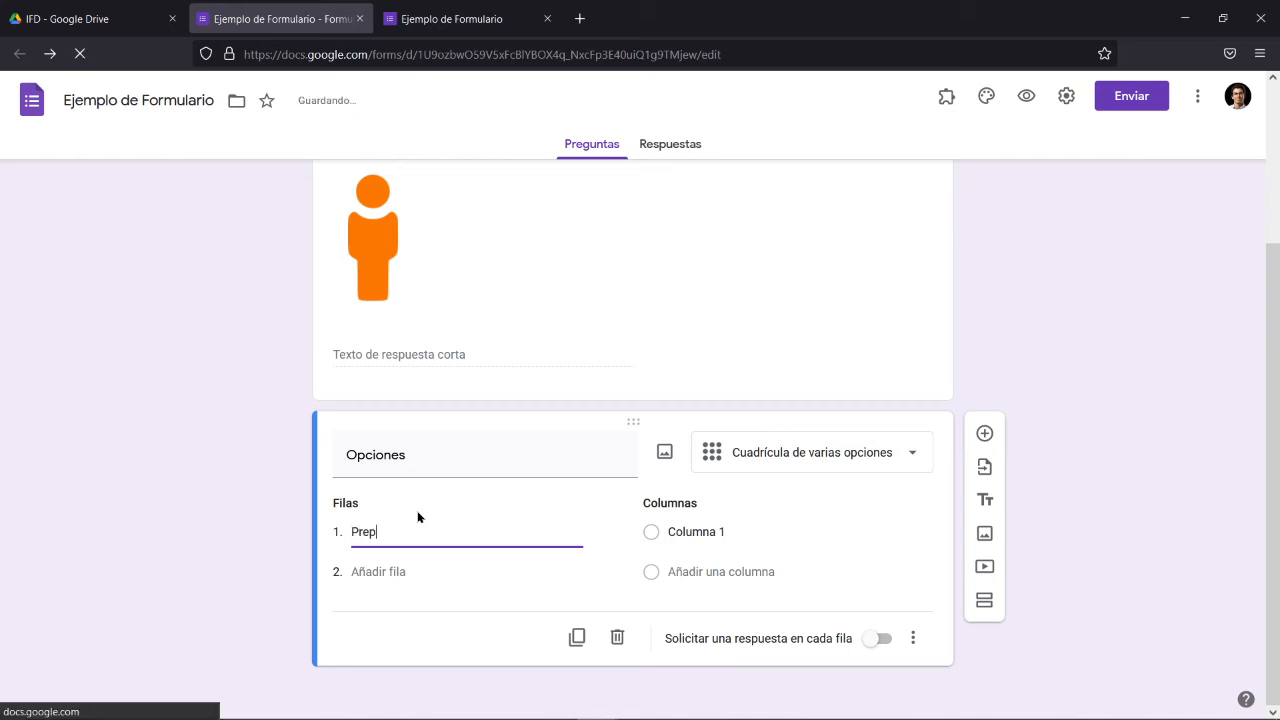
type("aració")
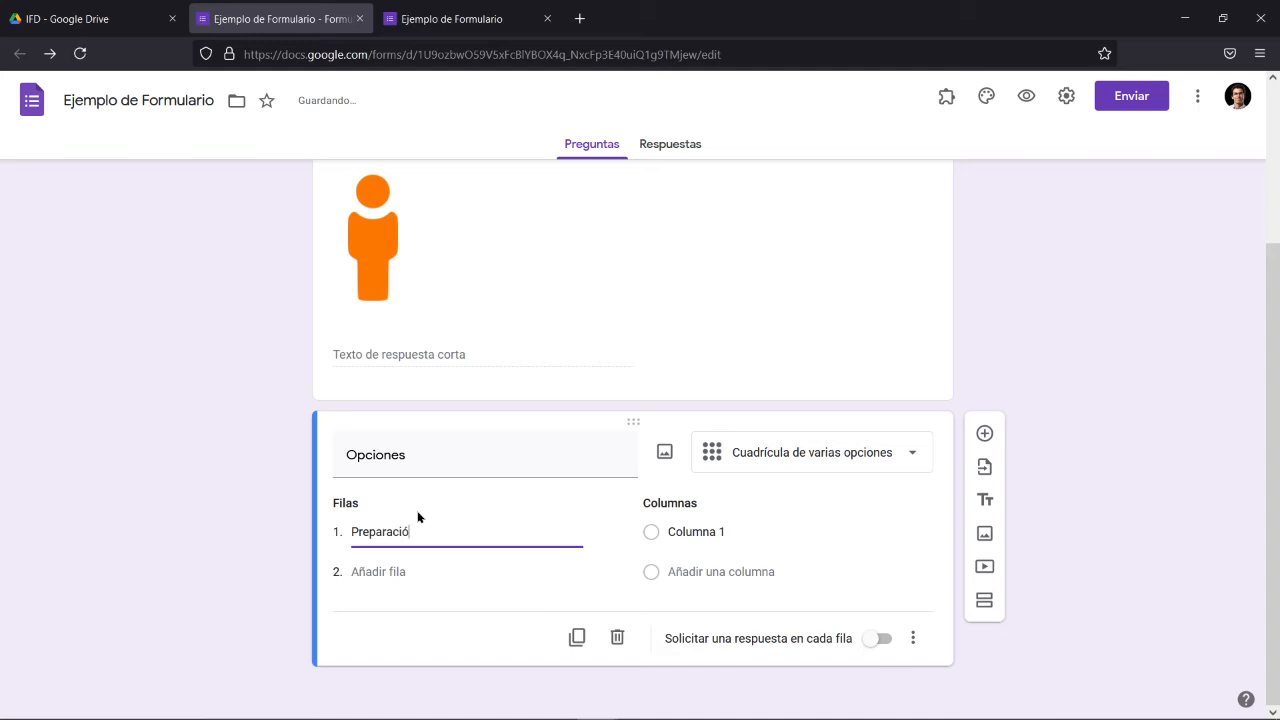
type("n de las Clñ")
type("ses")
key("Return")
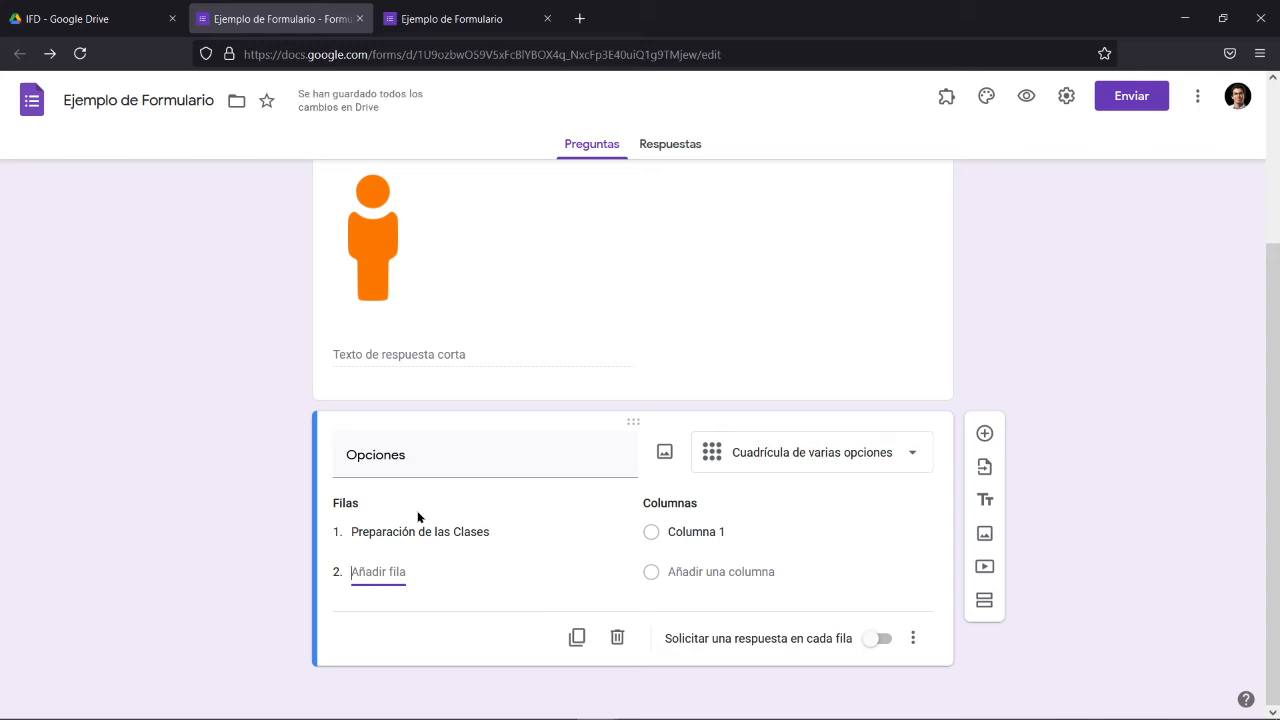
type("Selecci")
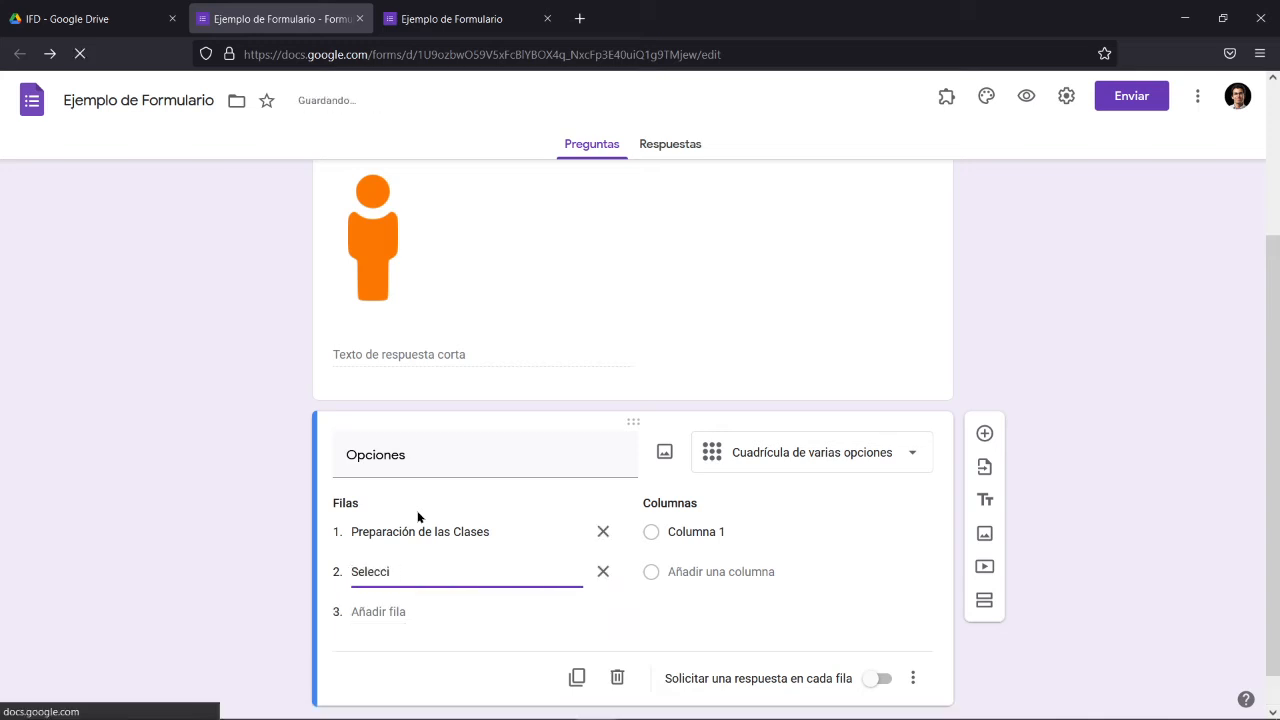
type("ón de Materiales")
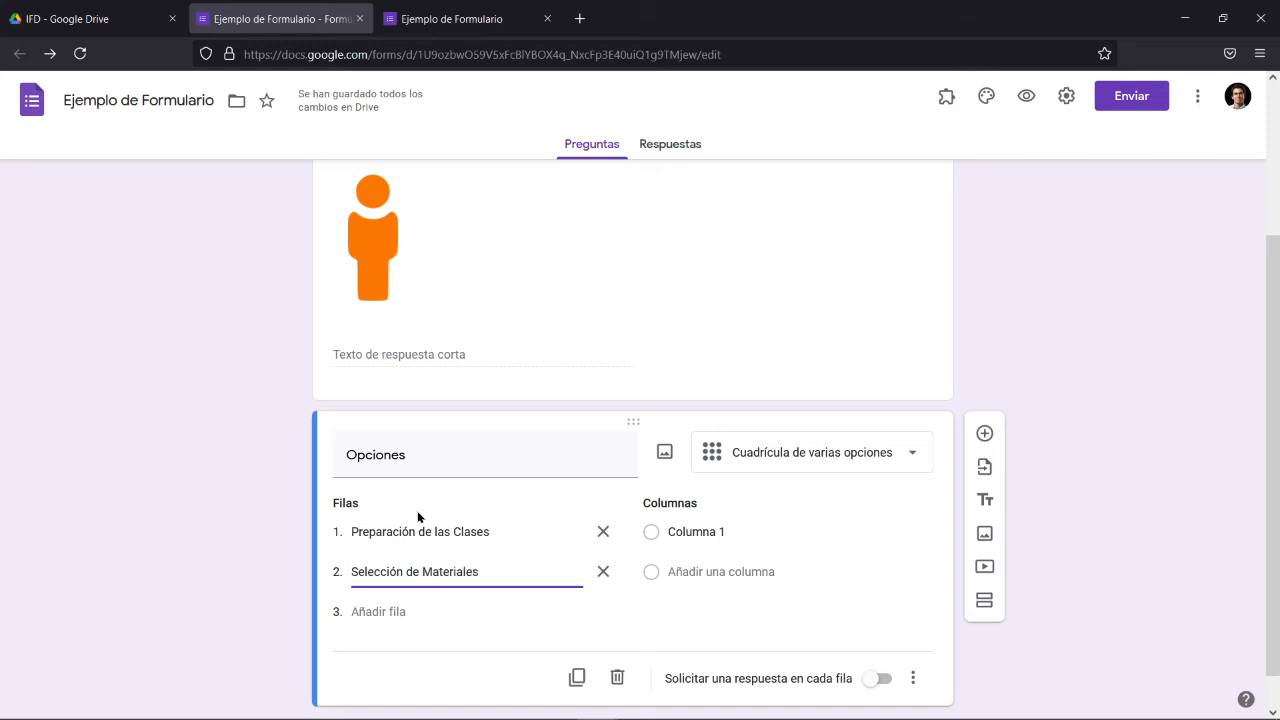
key("Return")
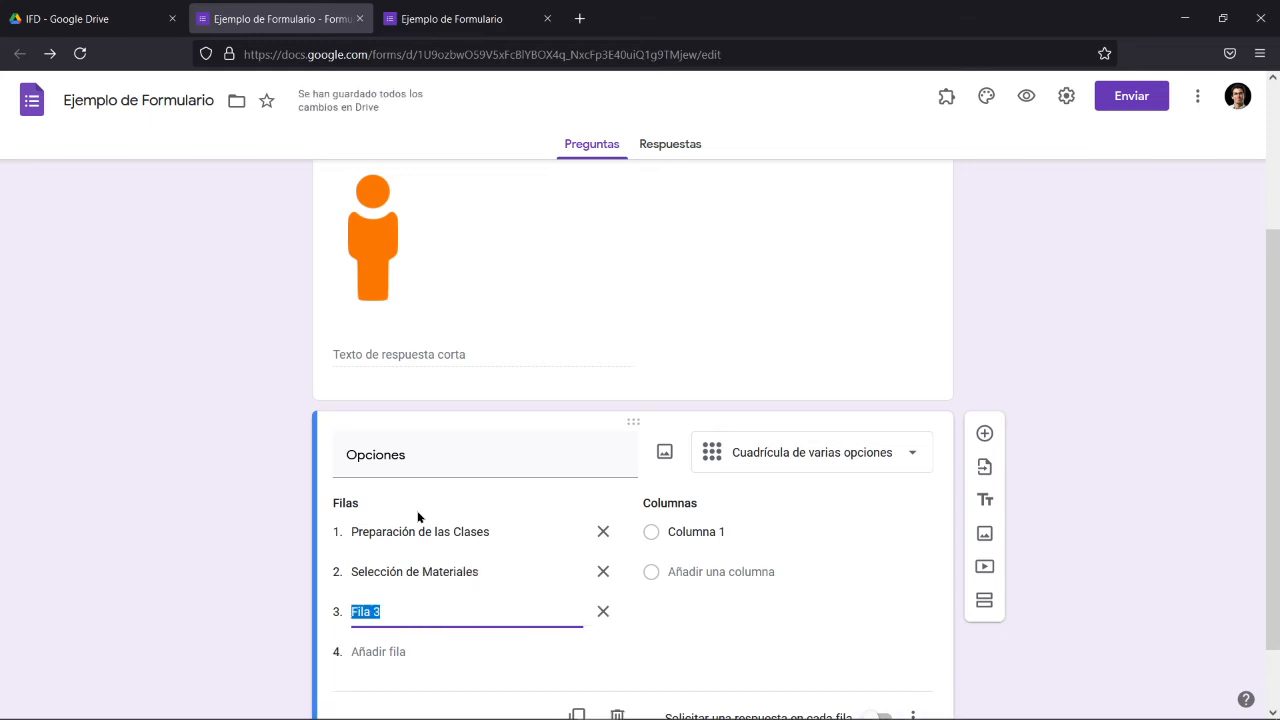
Step: Name the third grid row "Calidad de las Explicaciones"
type("C")
key("BackSpace")
type("Calidad ")
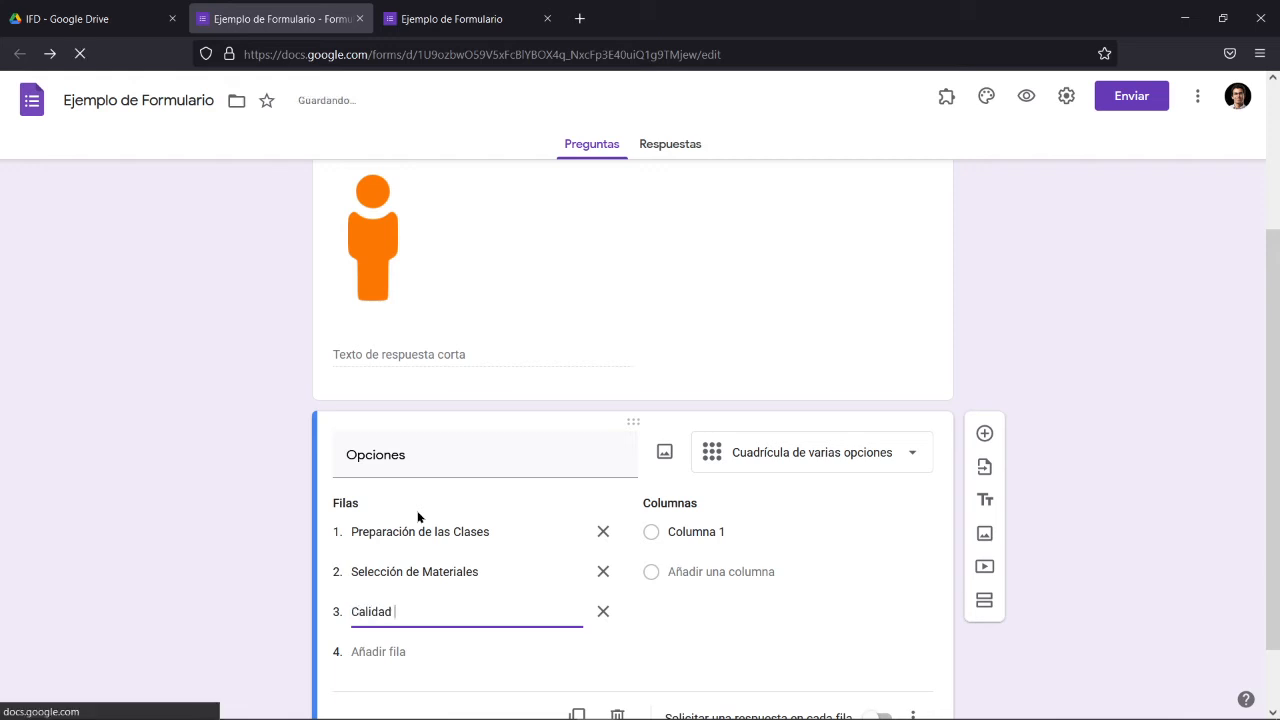
type("de las Explicacio")
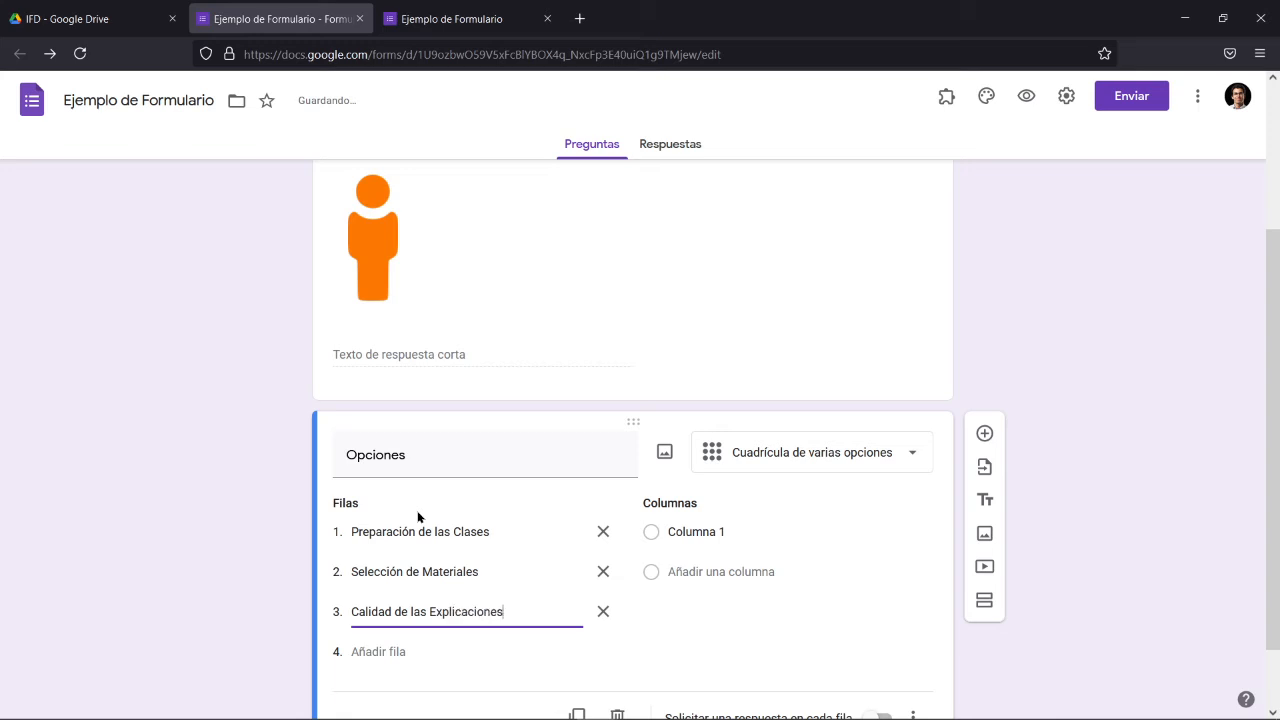
type("nes")
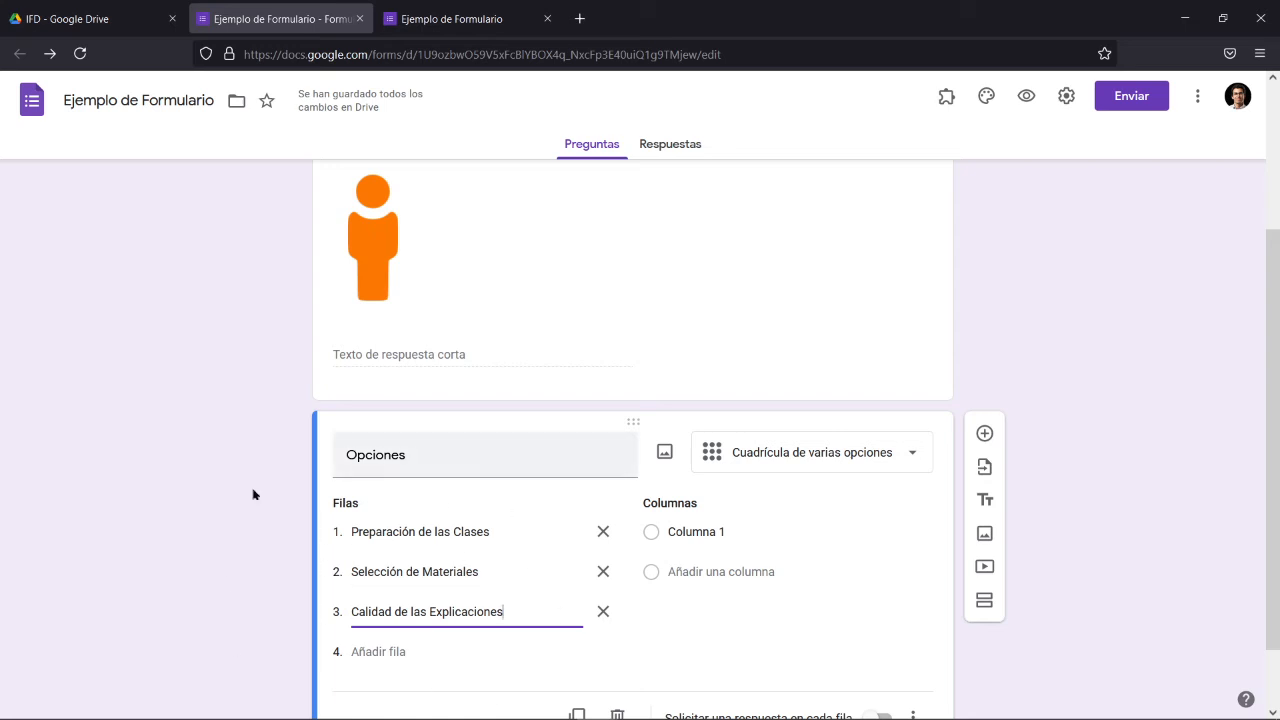
Step: Name the first three grid columns "Muy malo", "Malo" and "Regular"
left_click(705, 531)
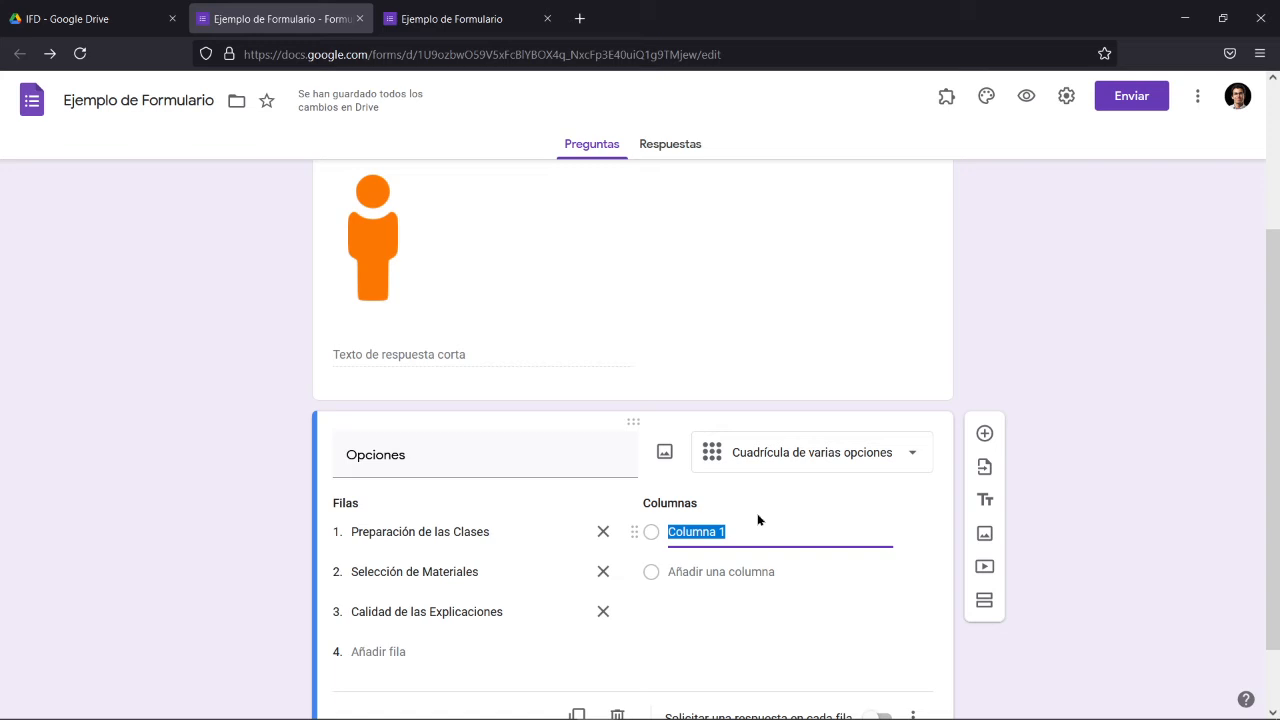
type("Muy mal")
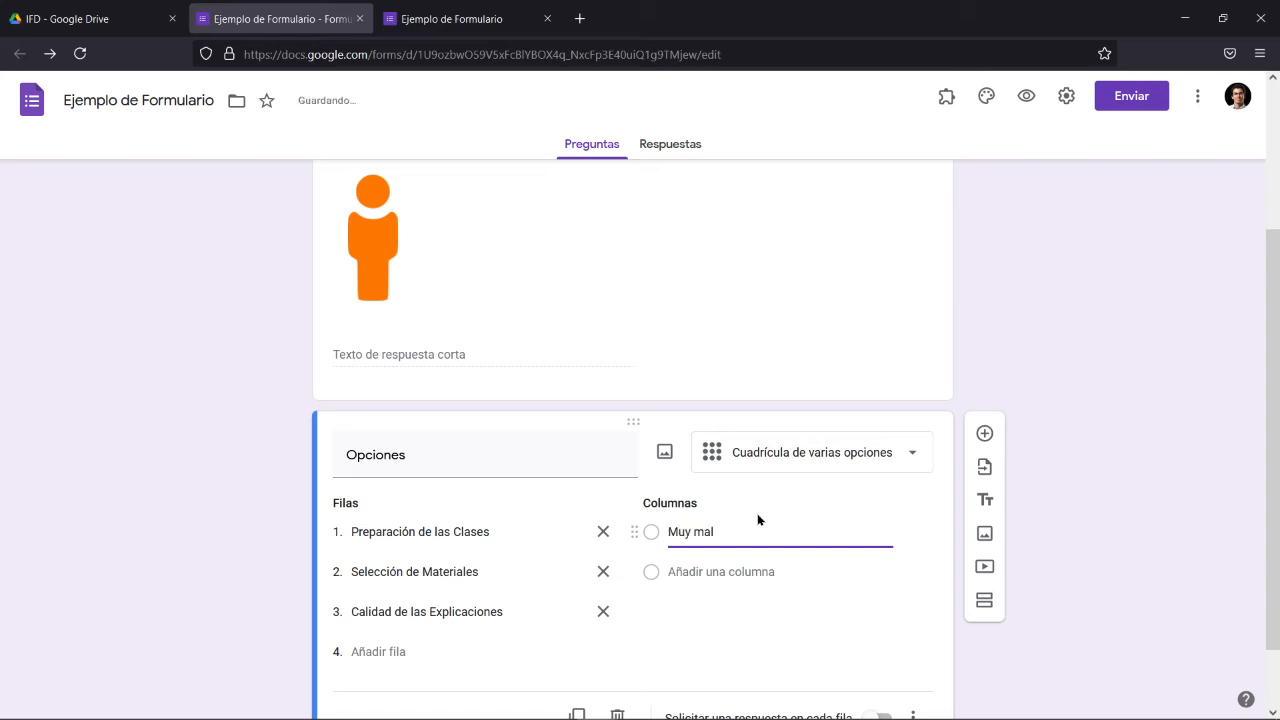
type("o")
key("Return")
type("Malo")
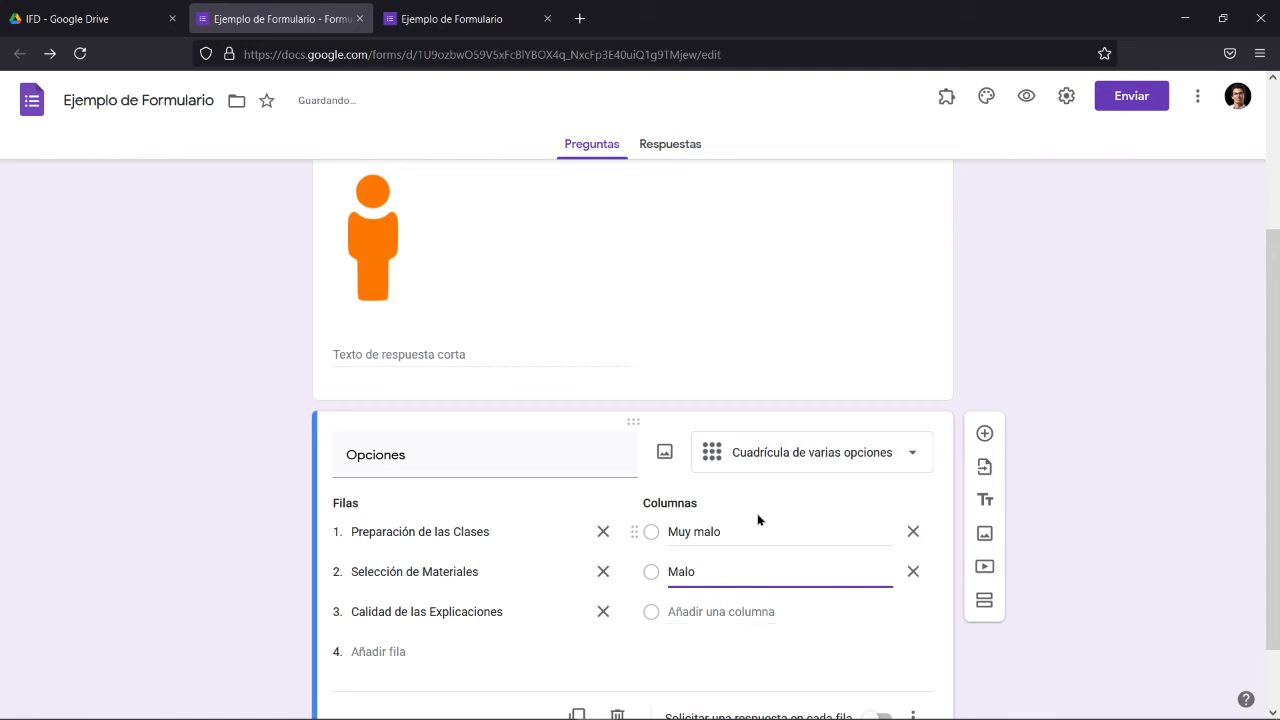
key("Return")
type("Regular")
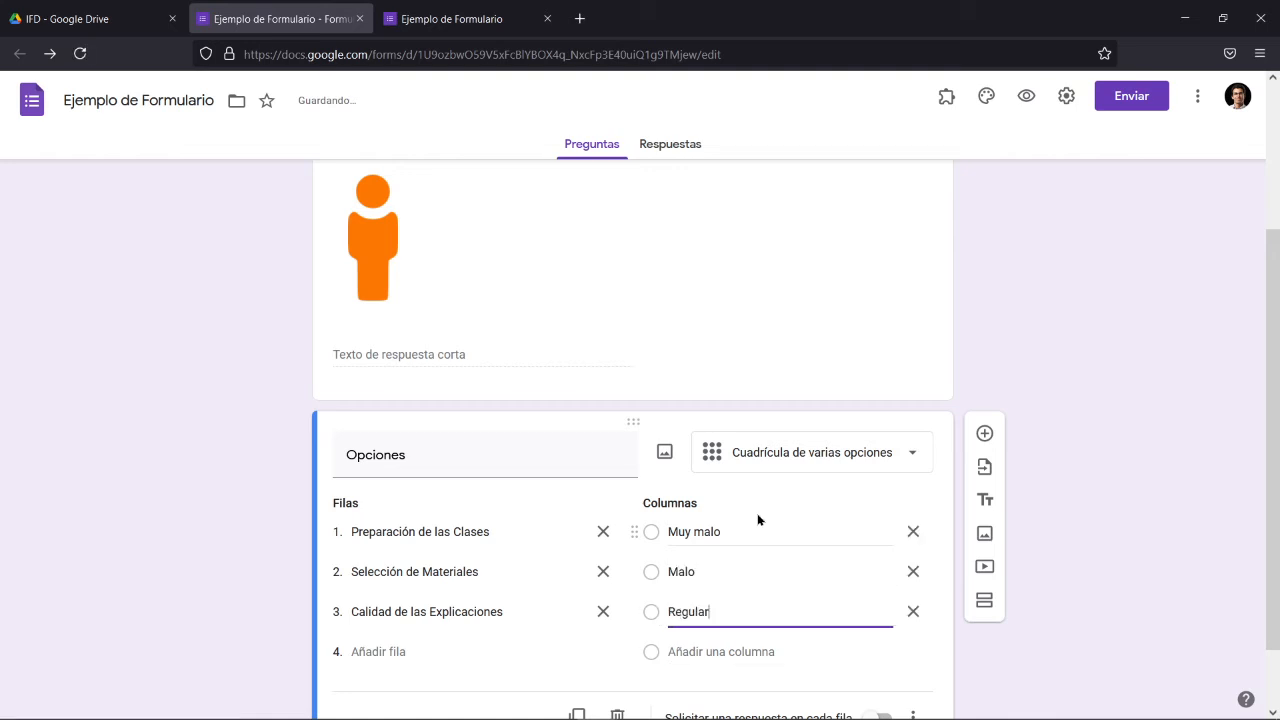
Step: Add a fourth grid column named "Bueno" and a fifth named "Muy Bueno"
key("Return")
type("Bueno")
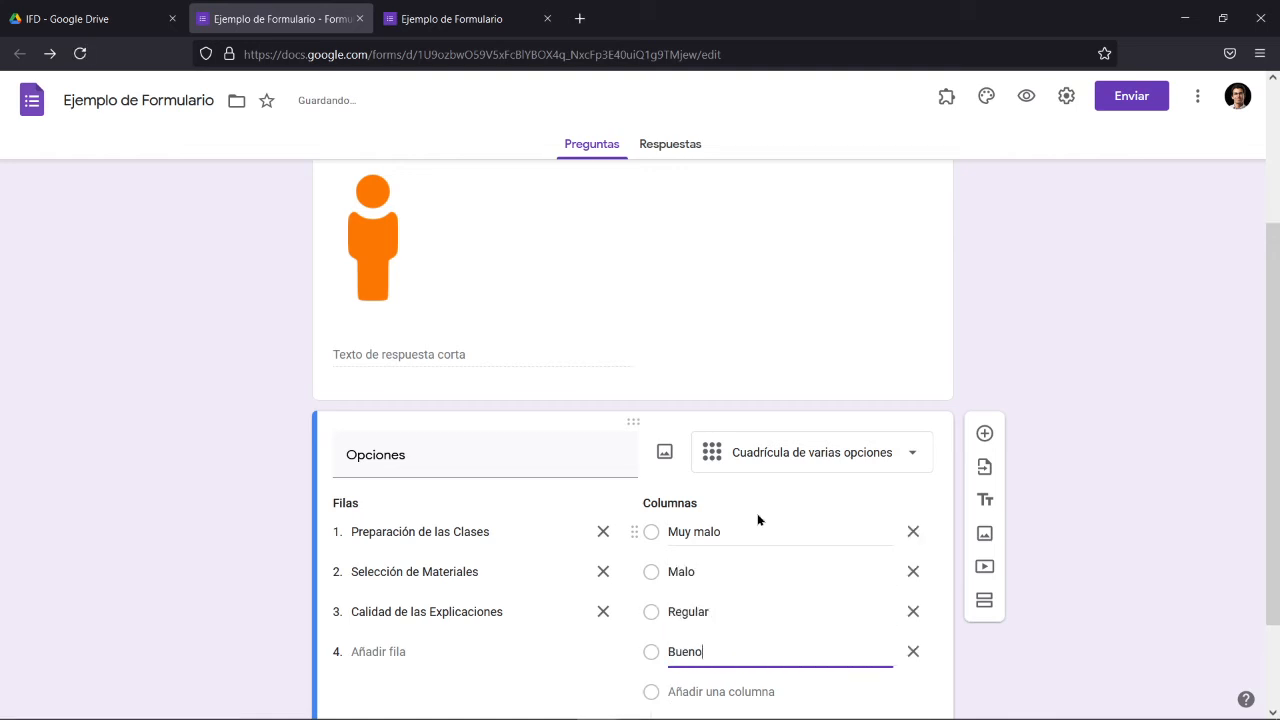
key("Tab")
key("Tab")
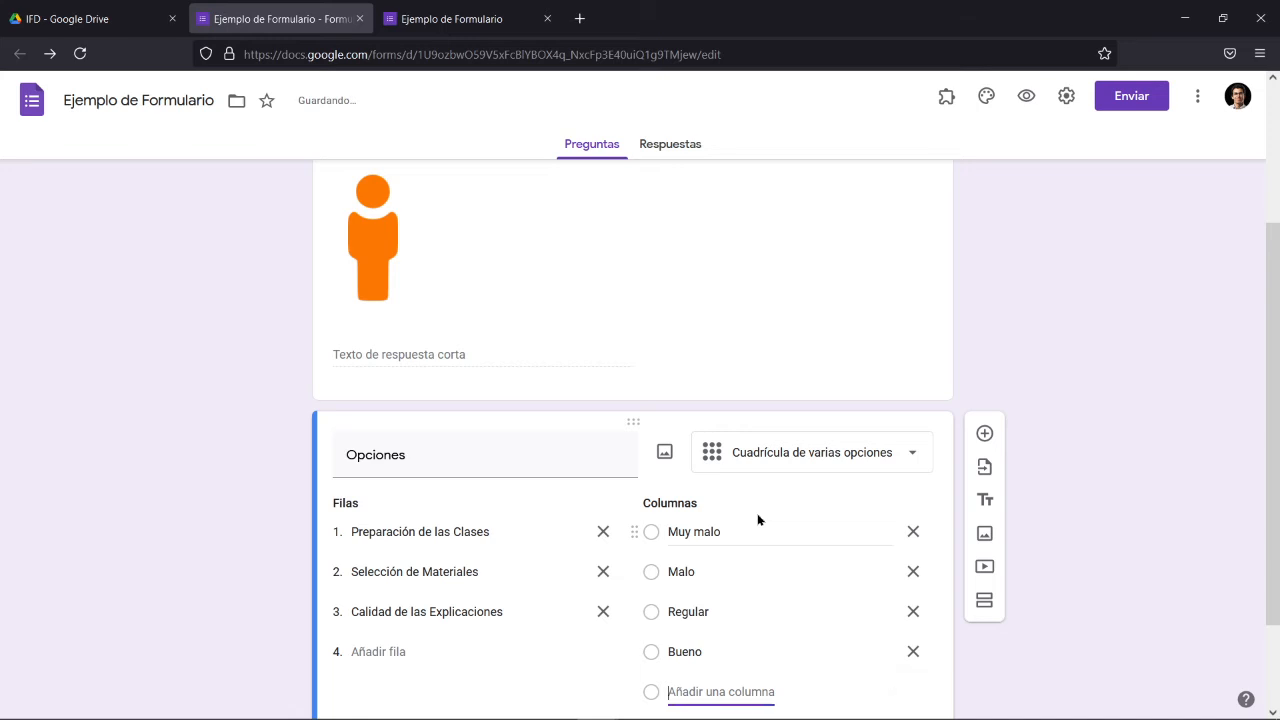
key("Return")
type("Muy Bueno")
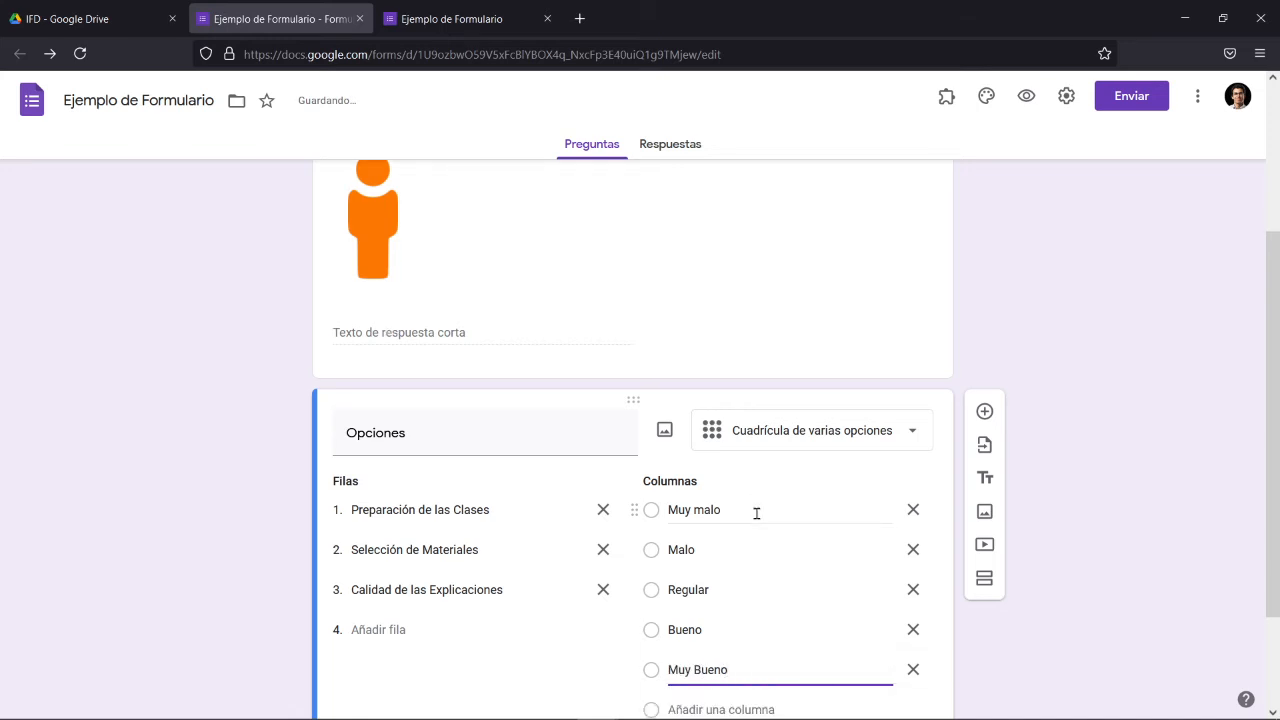
left_click(550, 663)
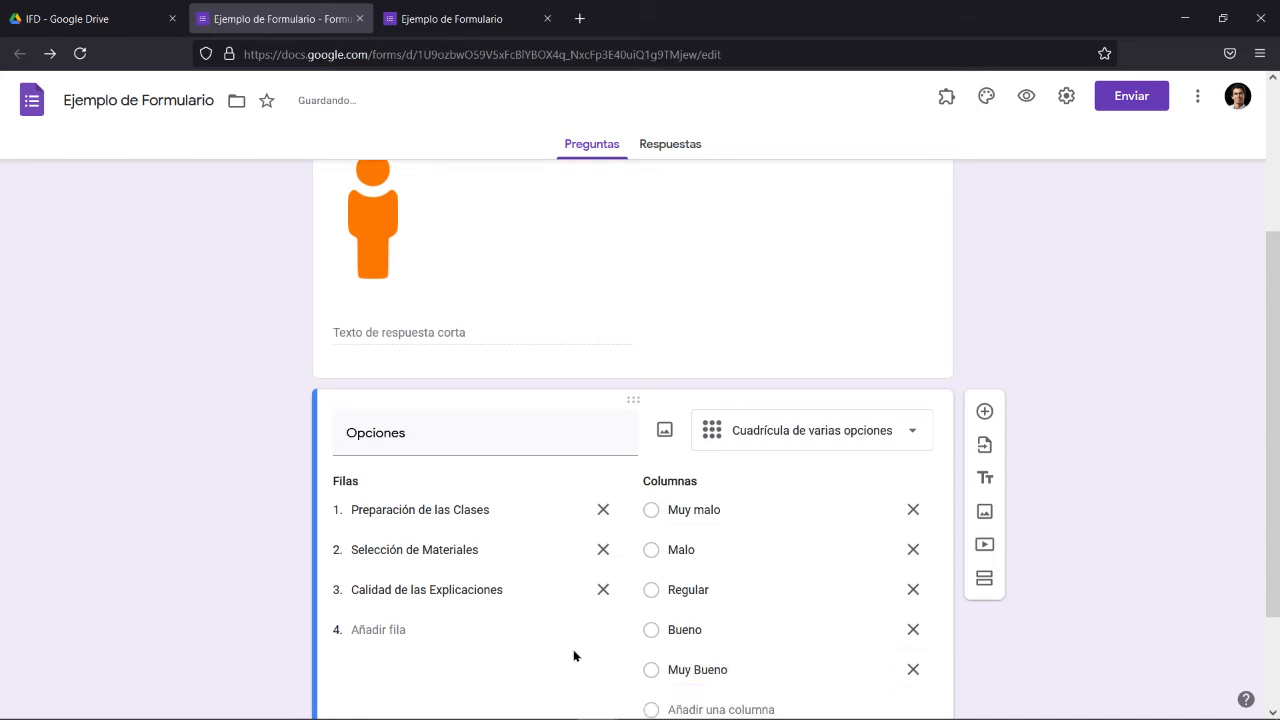
scroll(692, 624, "down", 2)
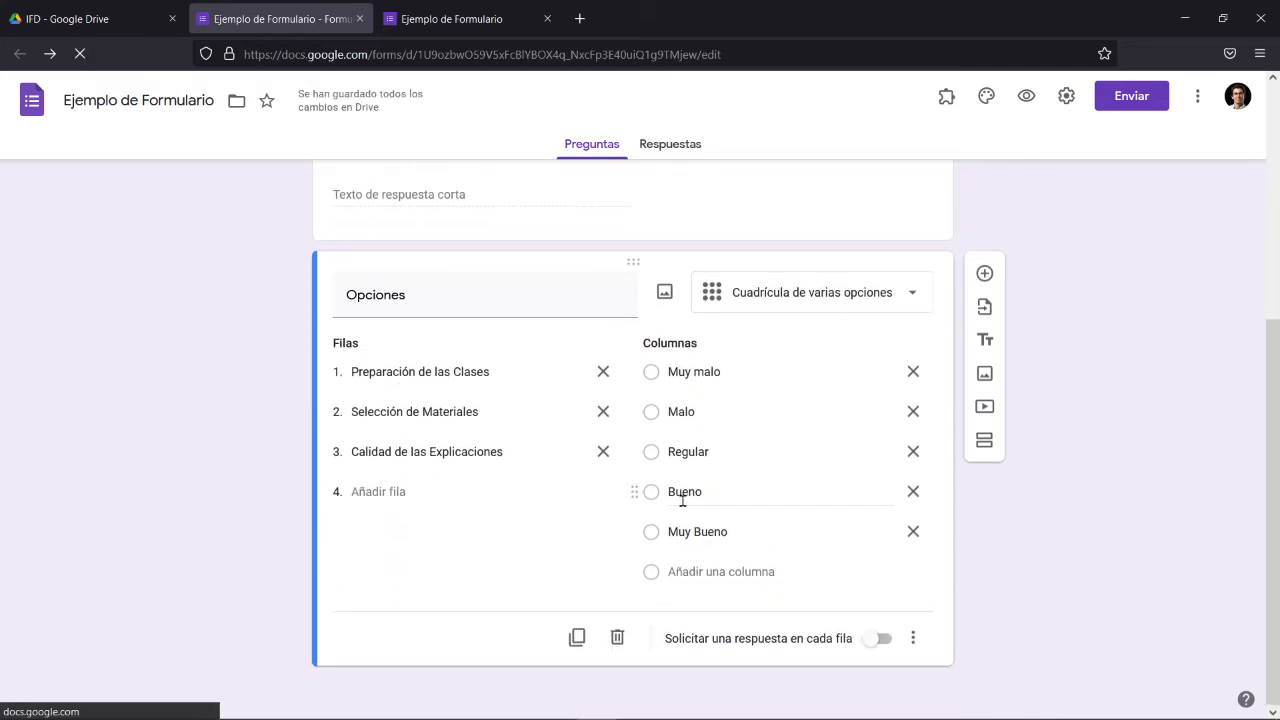
Step: Reload the form preview and test the grid, ending with Bueno for Preparación, Regular for Selección and Muy malo for Calidad
left_click(451, 18)
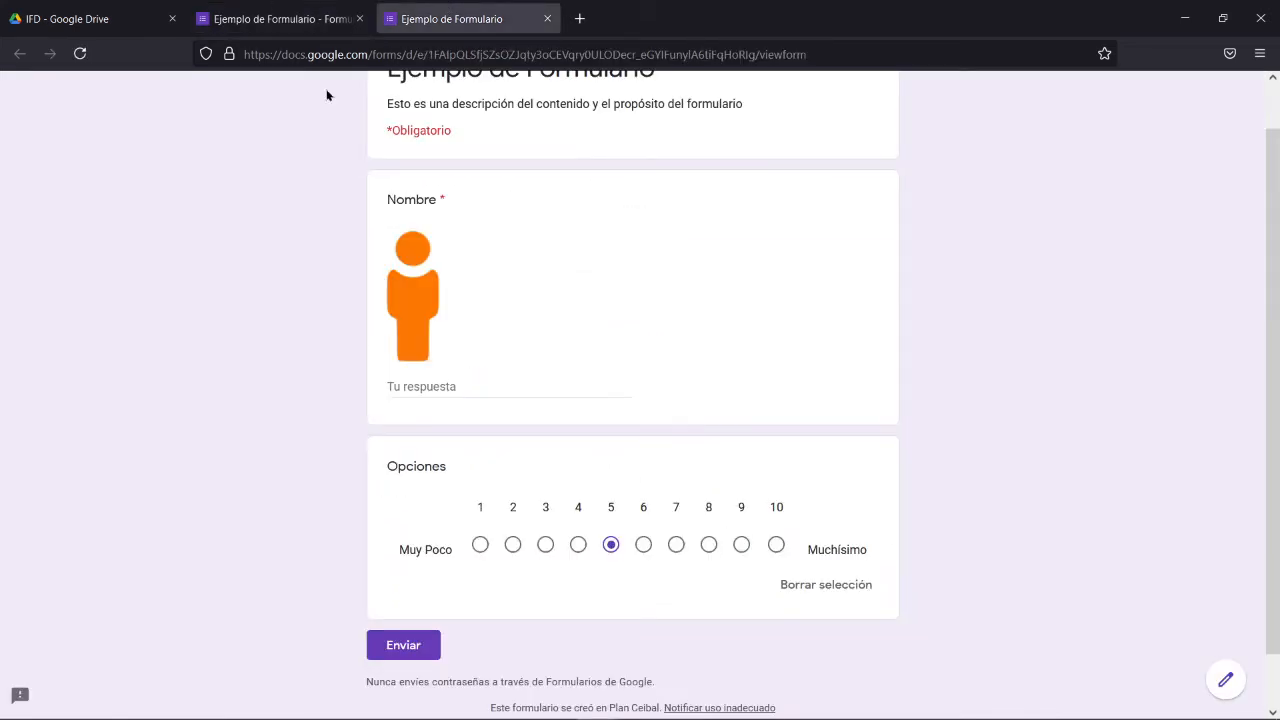
left_click(84, 58)
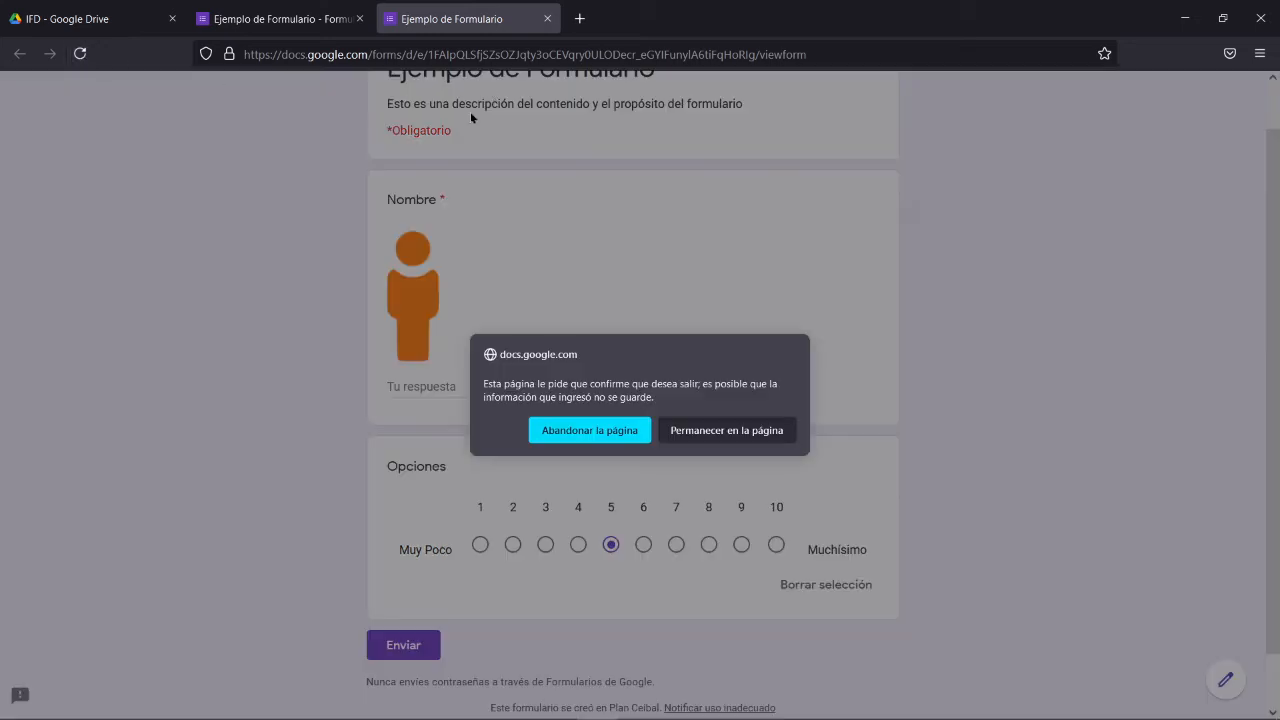
left_click(590, 430)
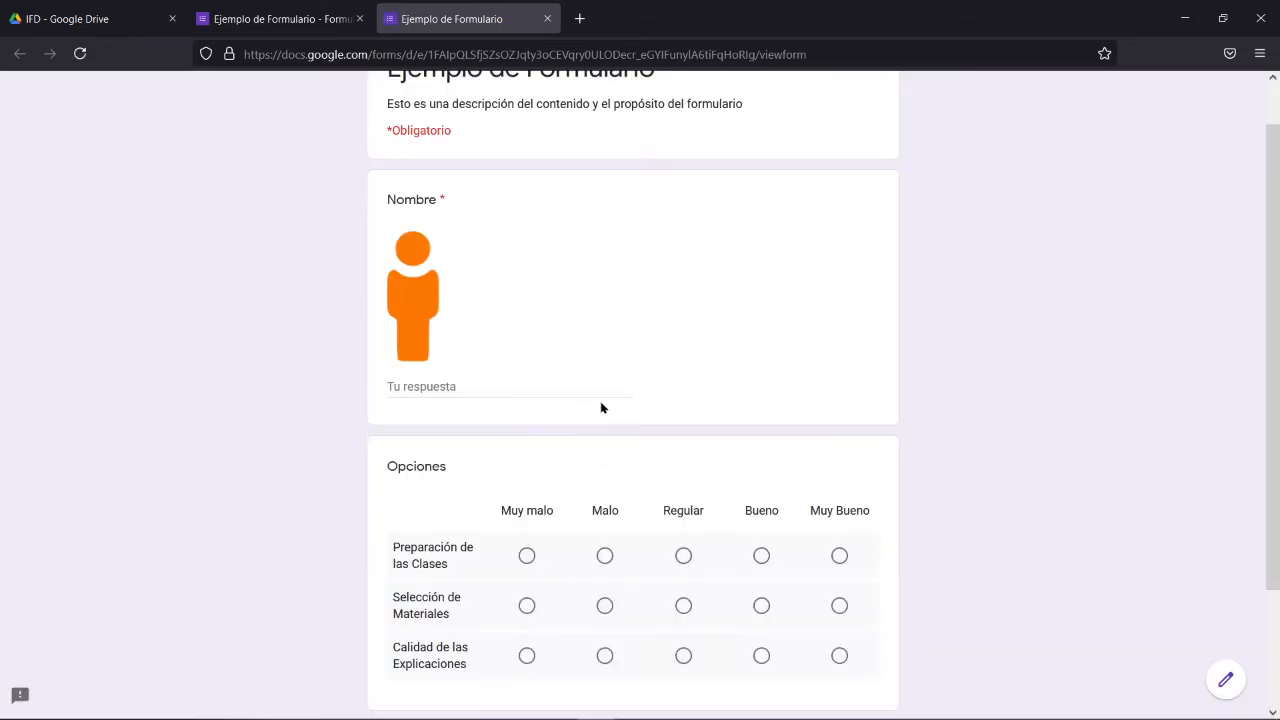
scroll(640, 420, "down", 3)
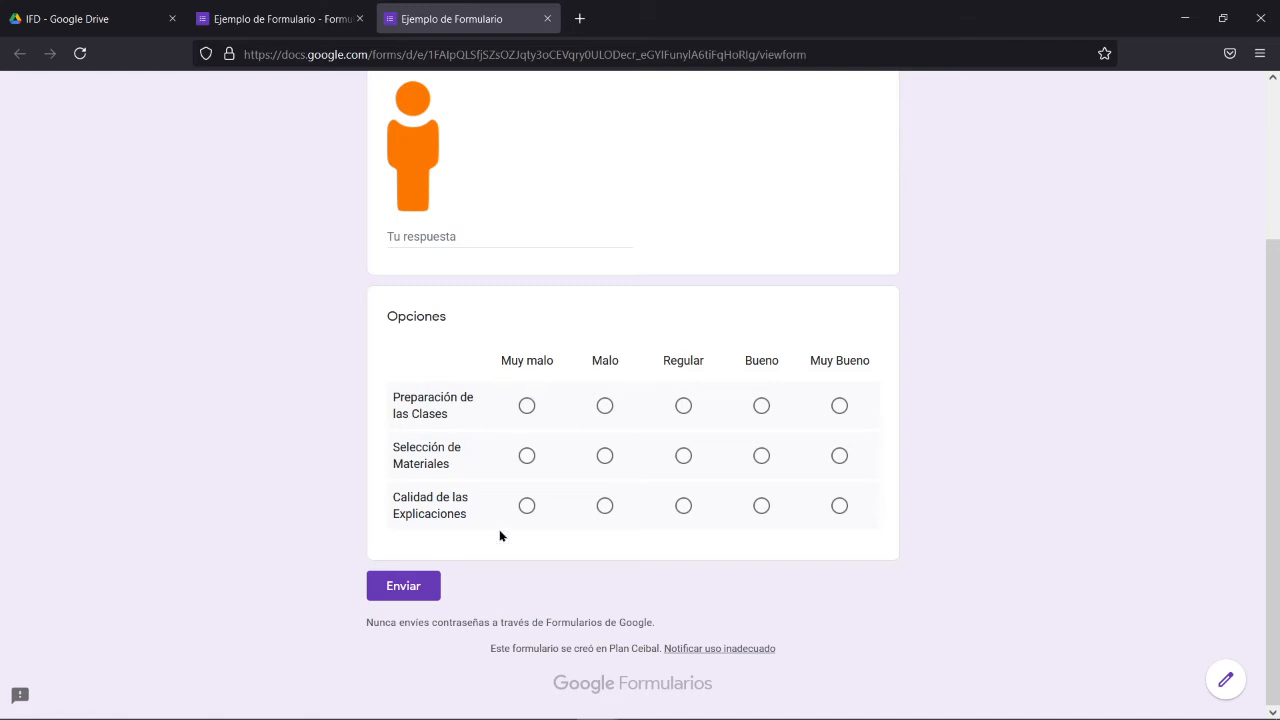
left_click(526, 407)
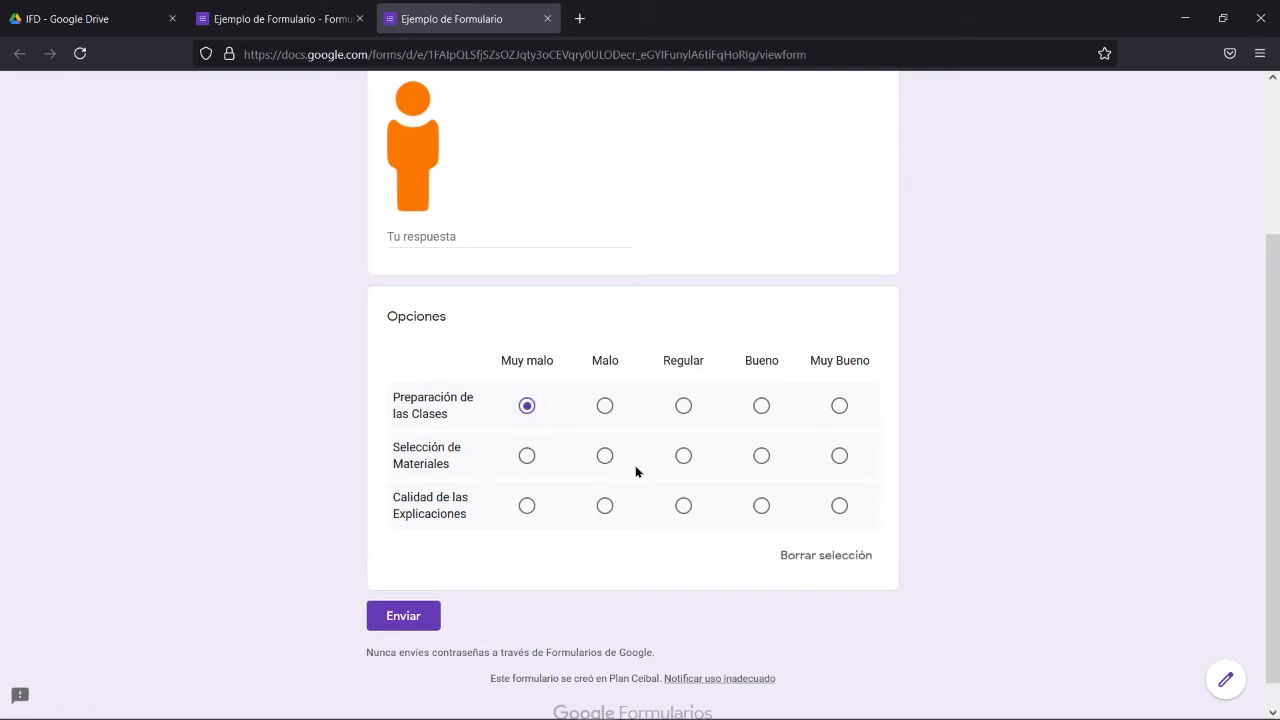
left_click(606, 458)
left_click(761, 507)
left_click(527, 506)
left_click(527, 456)
left_click(682, 456)
left_click(839, 406)
left_click(761, 406)
Step: Return to the form editor and change the Opciones question to Cuadrícula de casillas
left_click(265, 19)
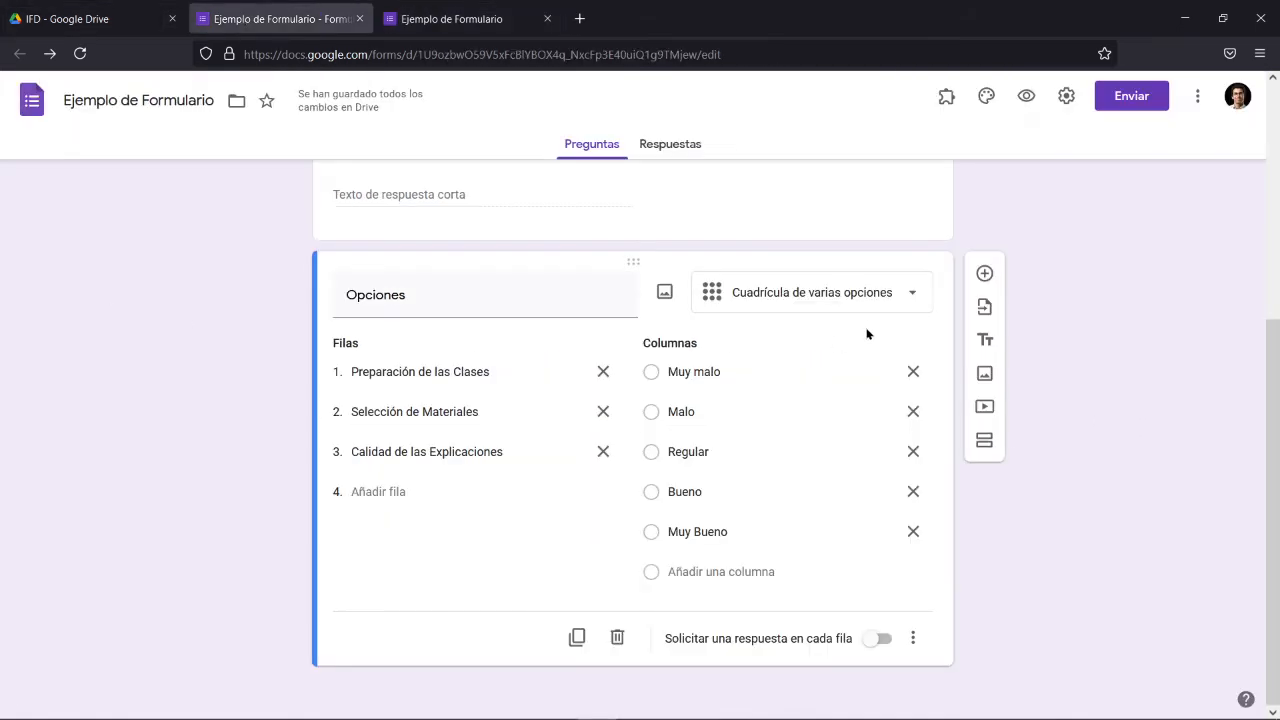
left_click(869, 298)
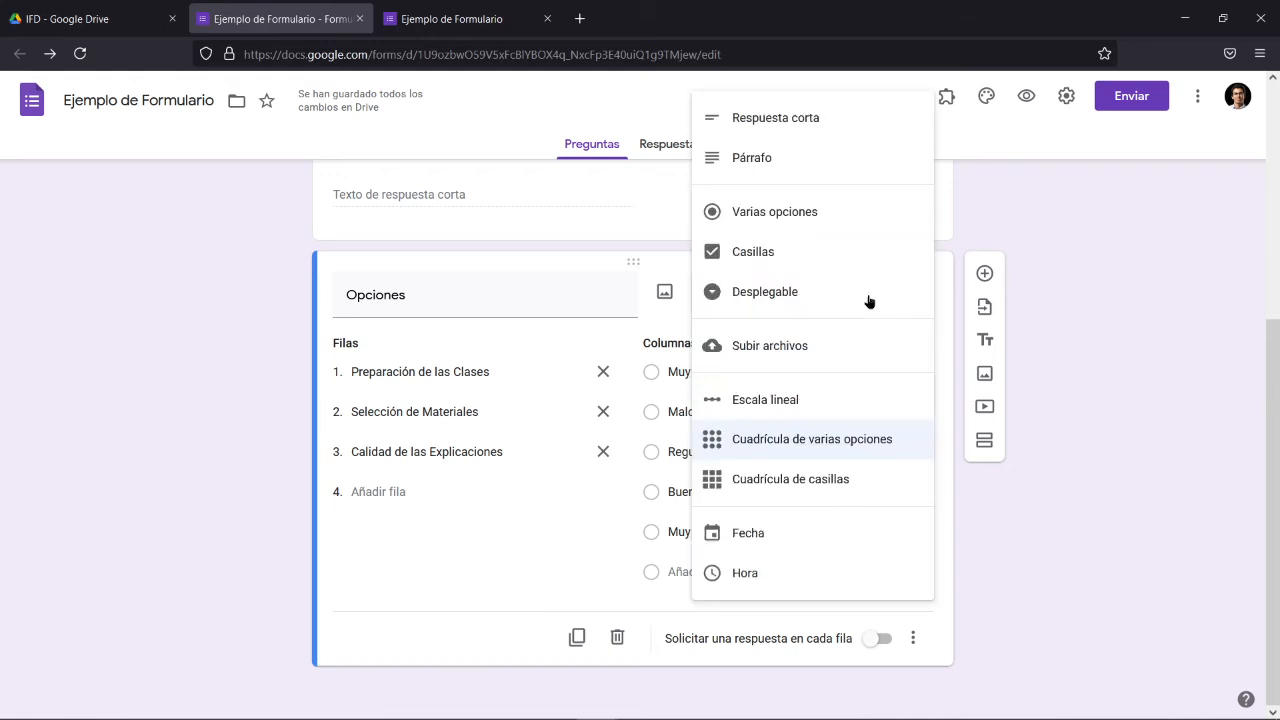
left_click(845, 479)
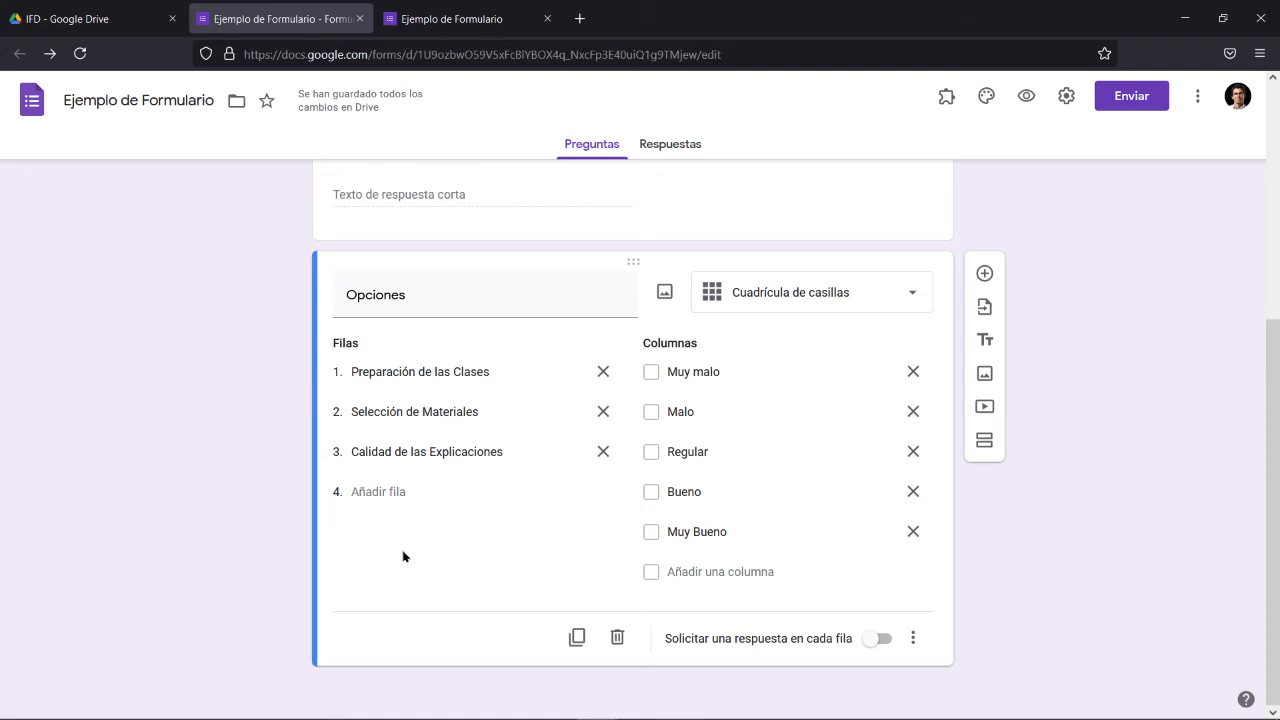
scroll(403, 551, "up", 2)
scroll(405, 545, "down", 2)
Step: Reload the form preview and test the checkbox grid by marking two ratings in each row
left_click(395, 14)
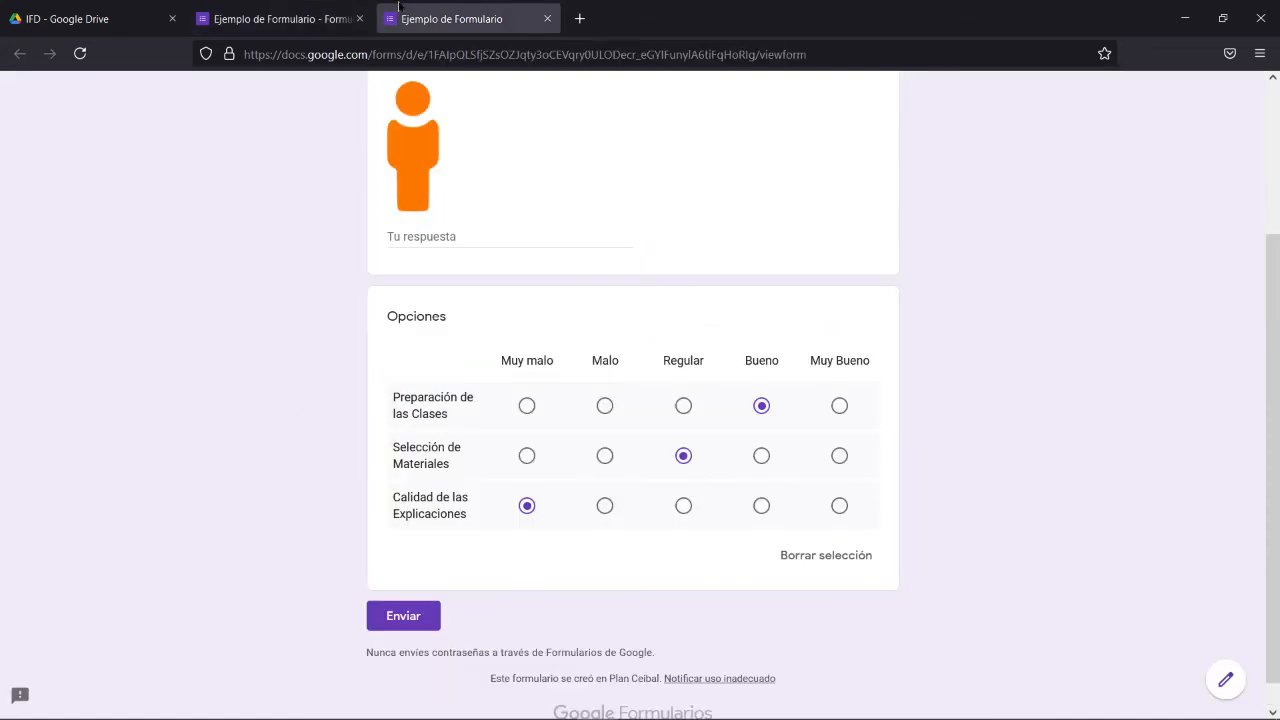
left_click(80, 54)
left_click(628, 434)
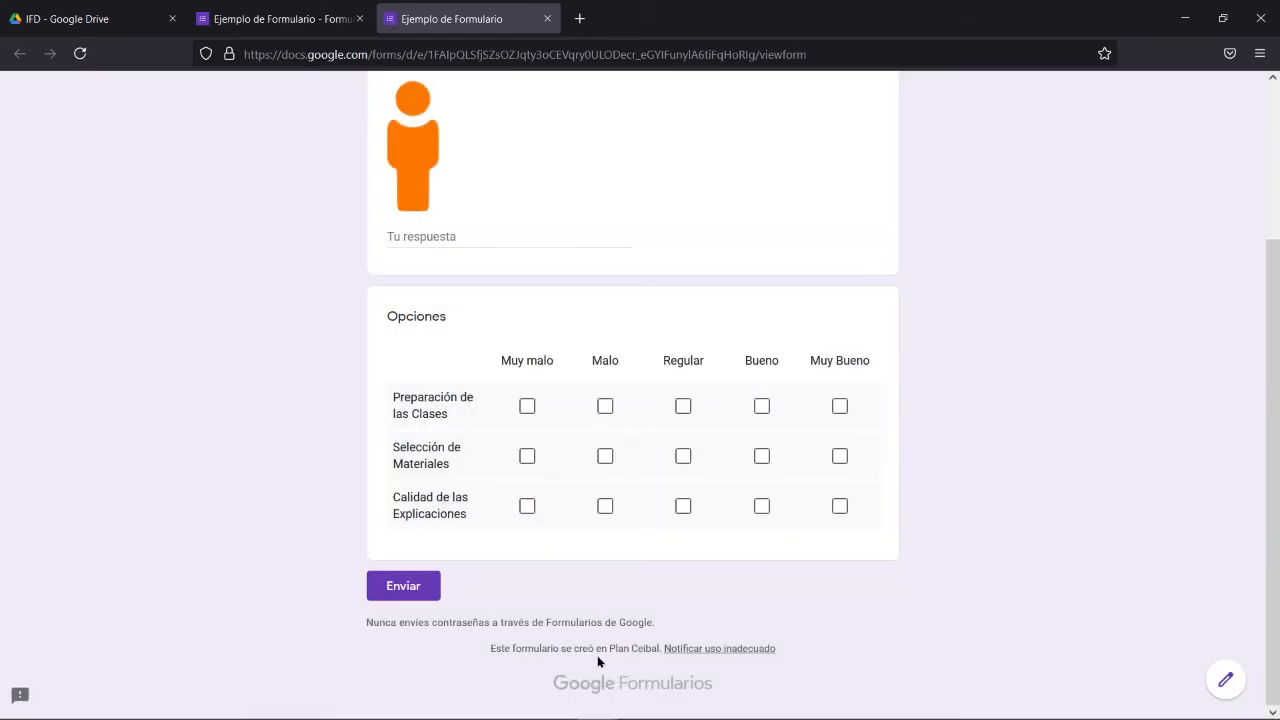
left_click(529, 406)
left_click(687, 409)
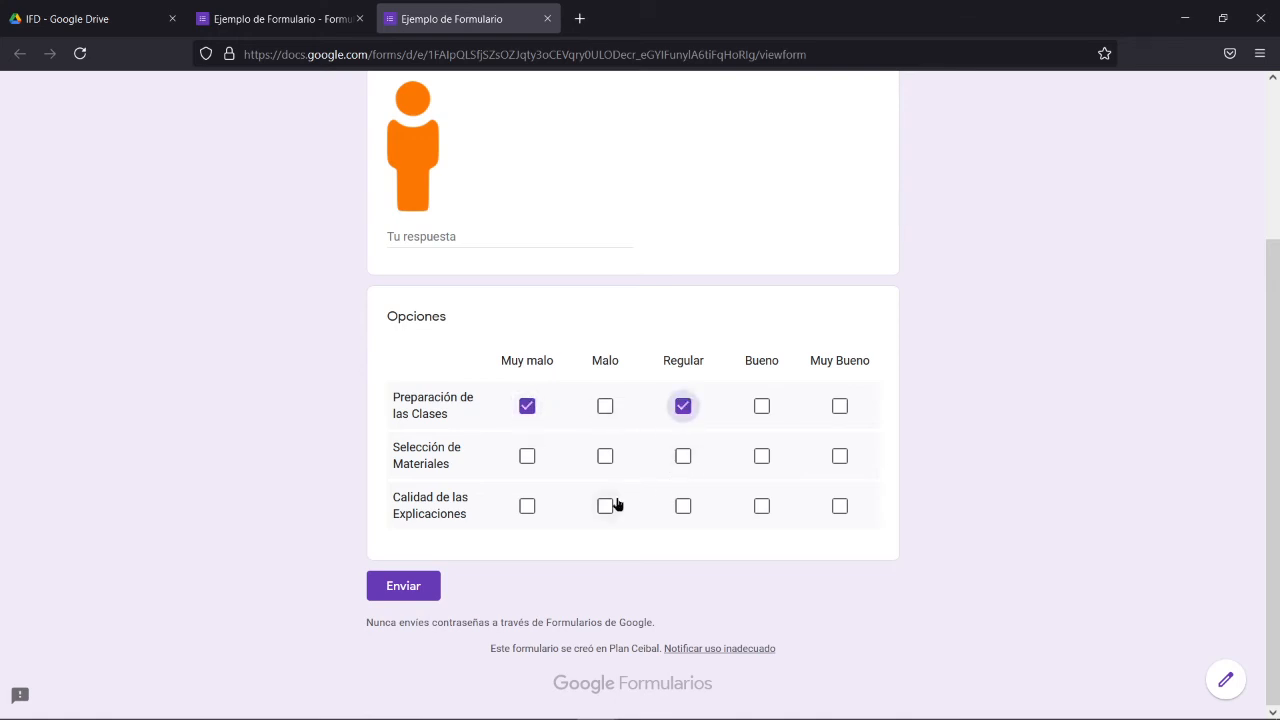
left_click(605, 456)
left_click(762, 456)
left_click(762, 506)
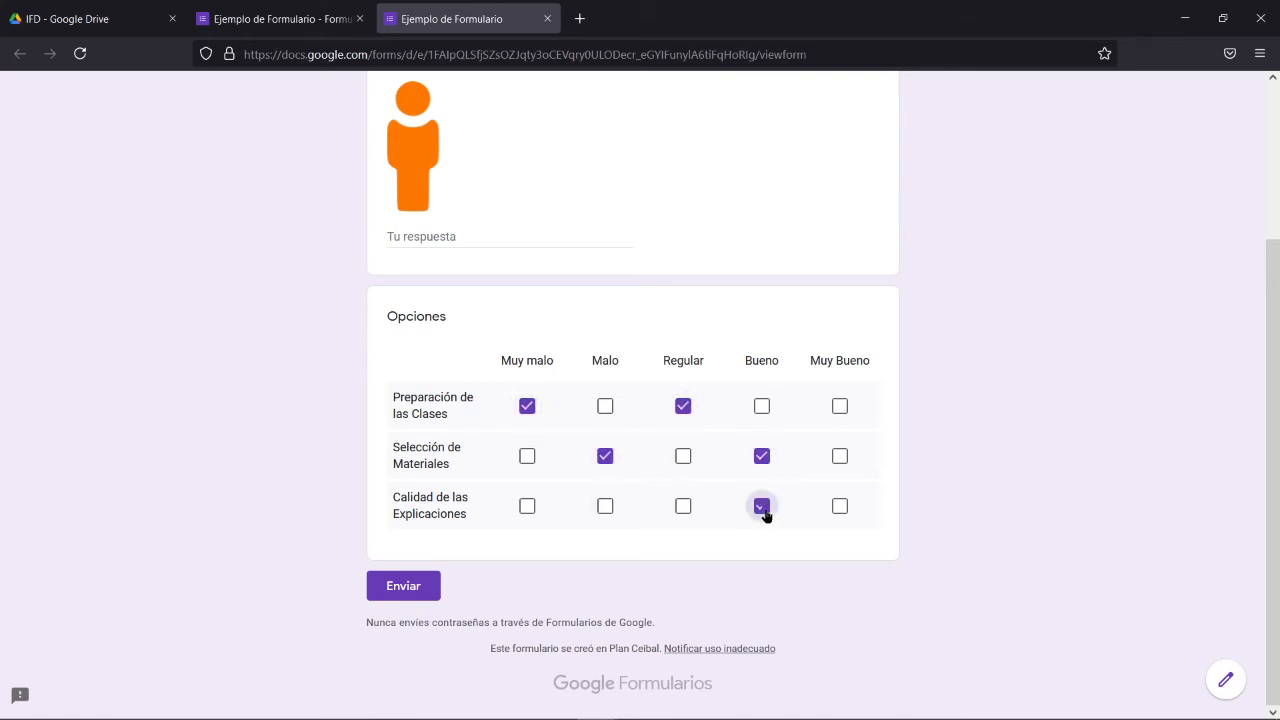
left_click(684, 509)
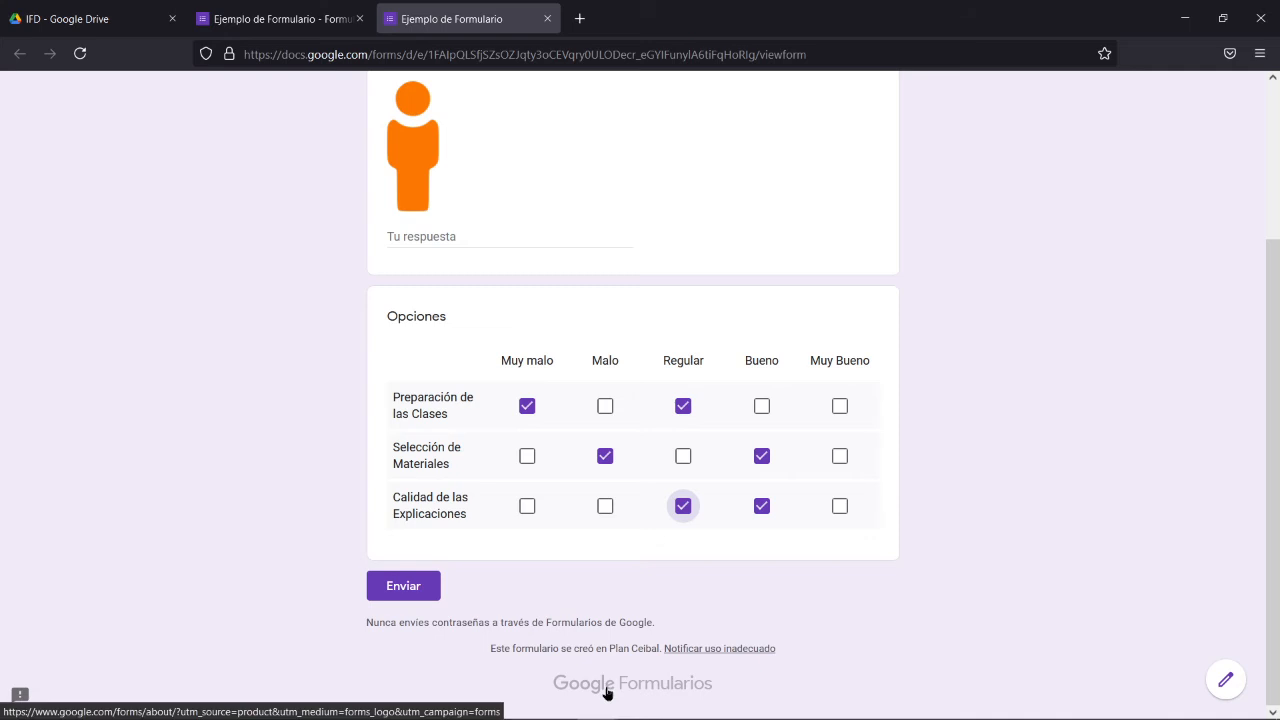
Step: Return to the form editor and change the Opciones question to Fecha
left_click(253, 8)
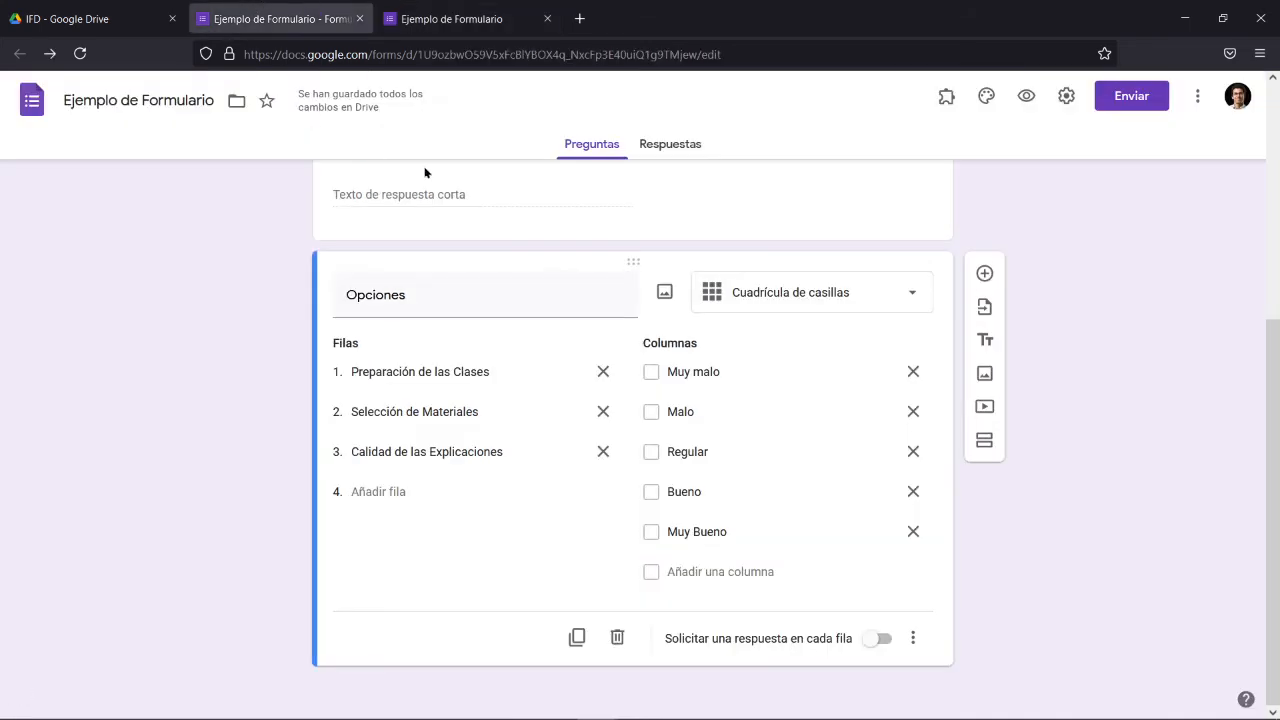
left_click(790, 305)
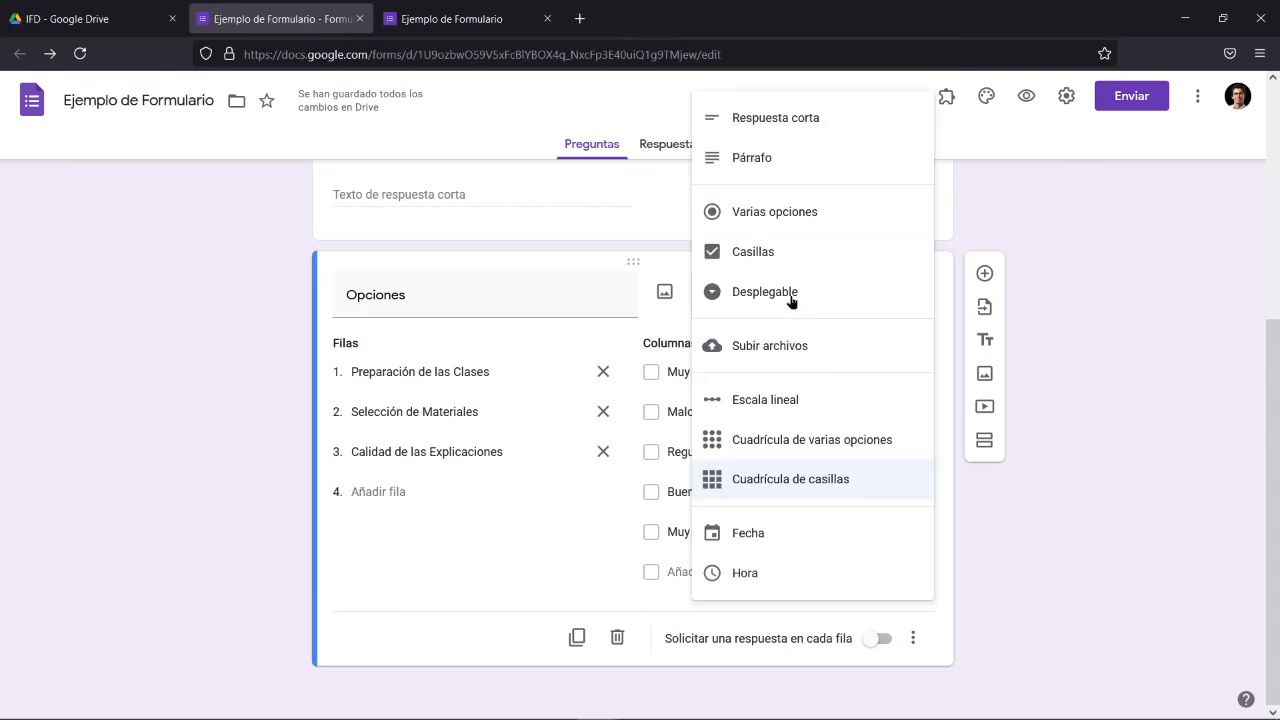
left_click(791, 533)
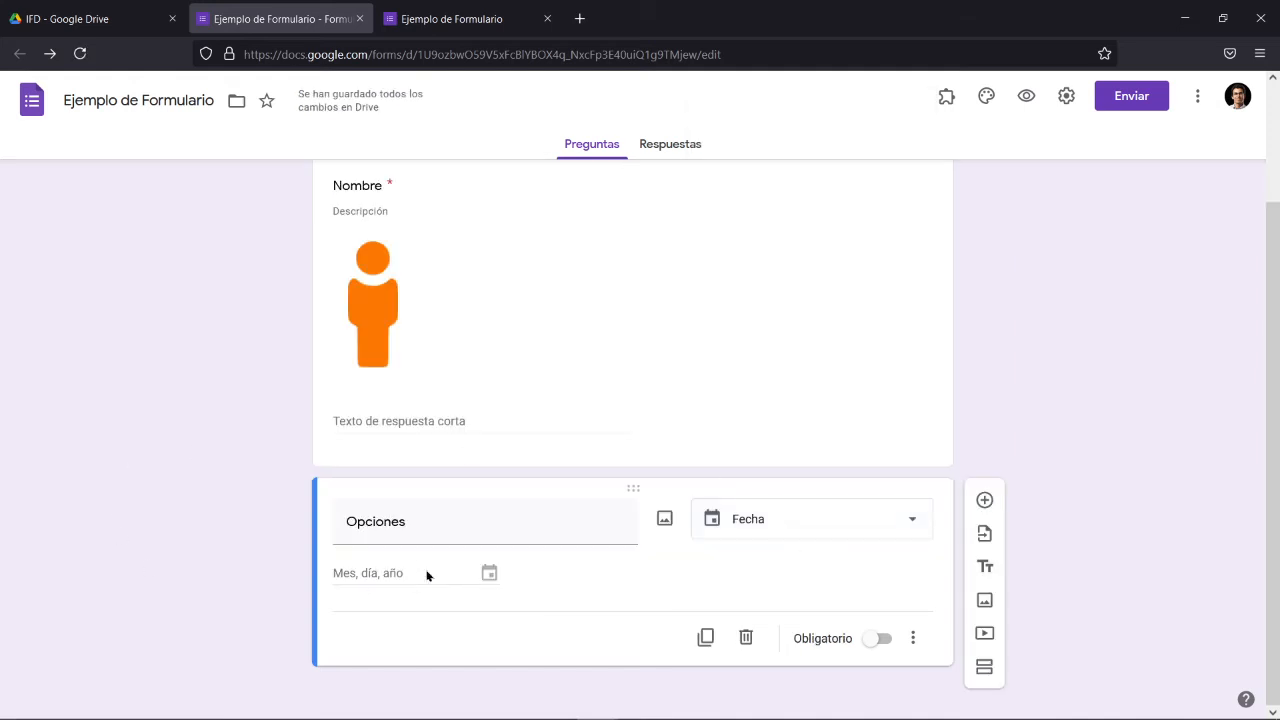
left_click(857, 523)
left_click(774, 522)
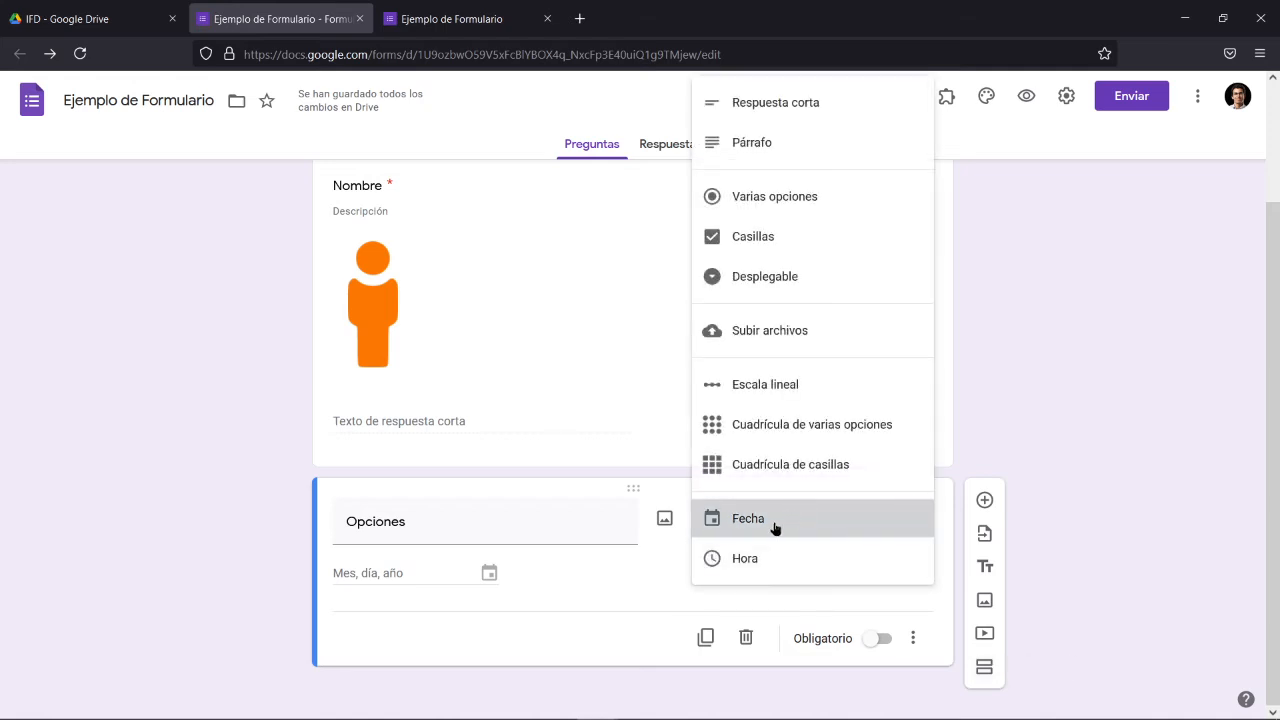
Step: Reload the form preview, test the Opciones date field with 13/06/2021, and go back to the form editor
left_click(406, 8)
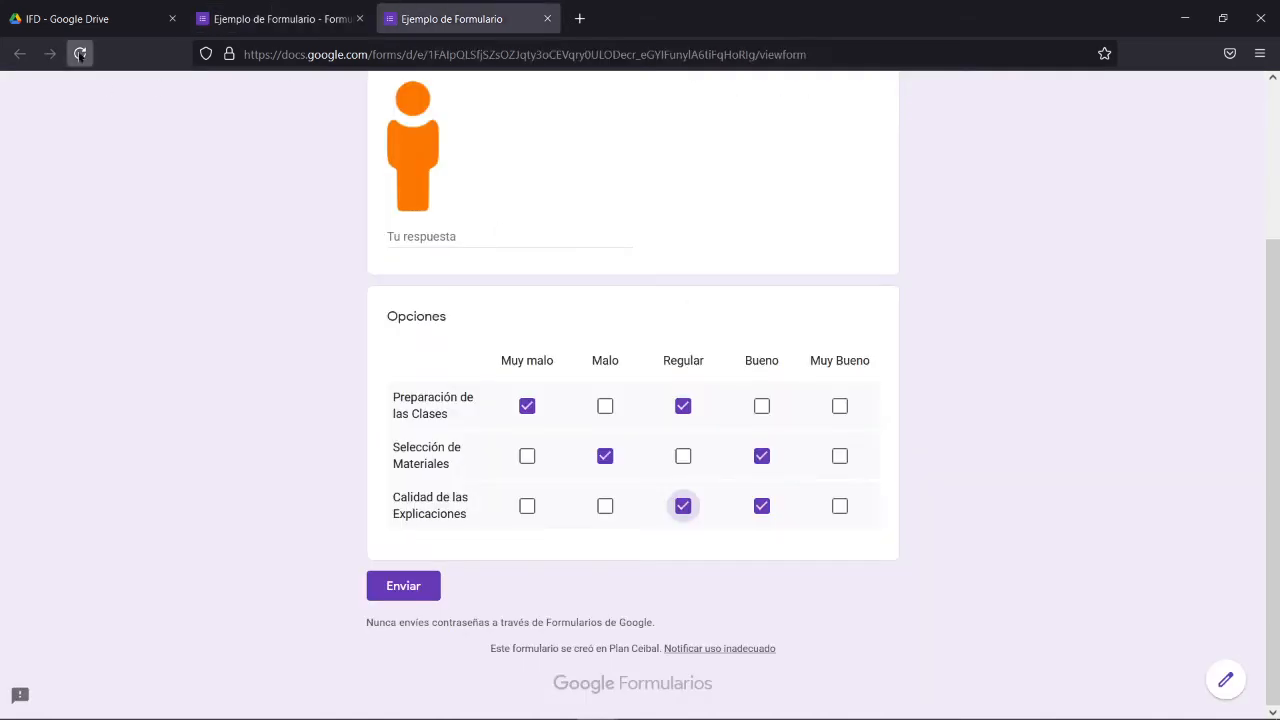
left_click(80, 53)
left_click(588, 431)
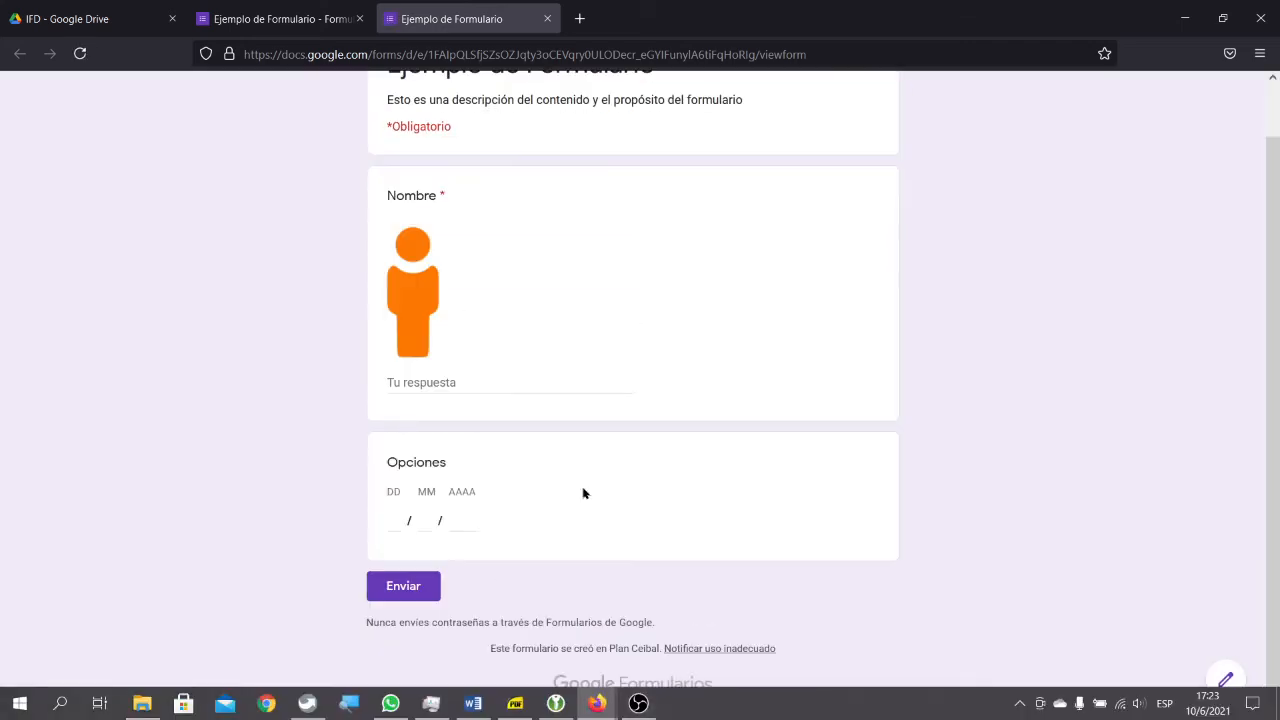
left_click(397, 520)
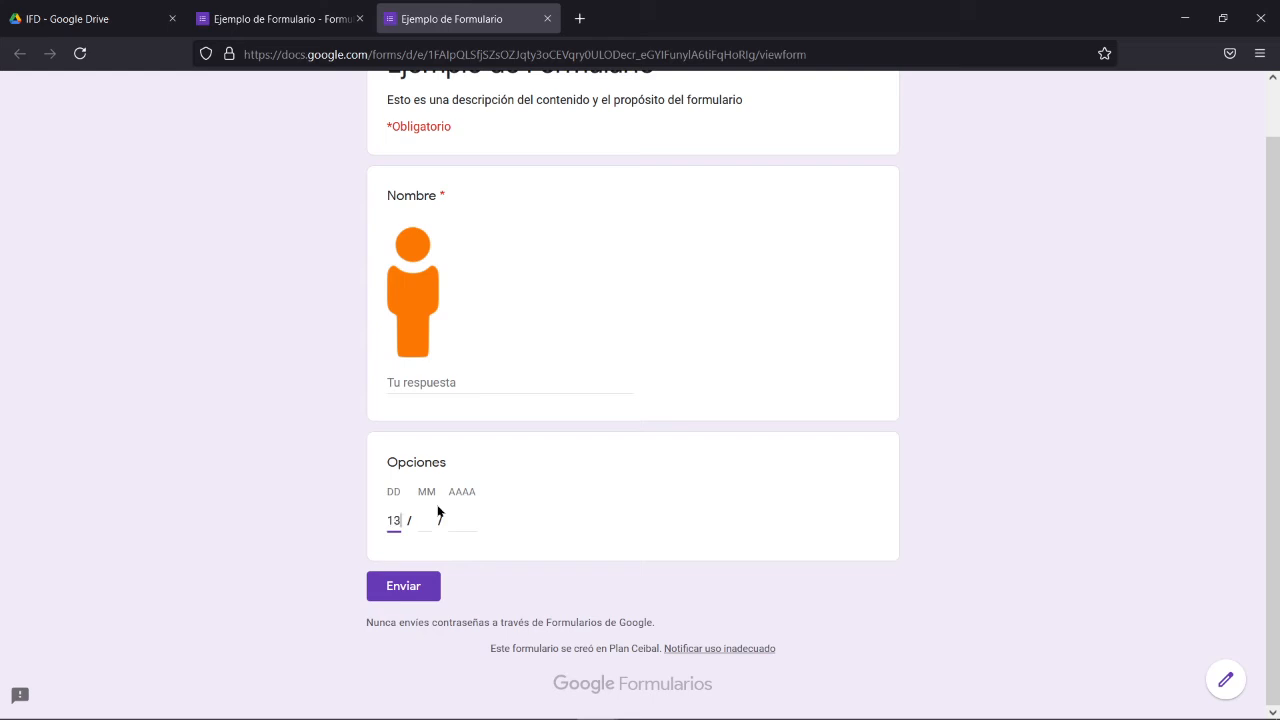
type("13")
key("Tab")
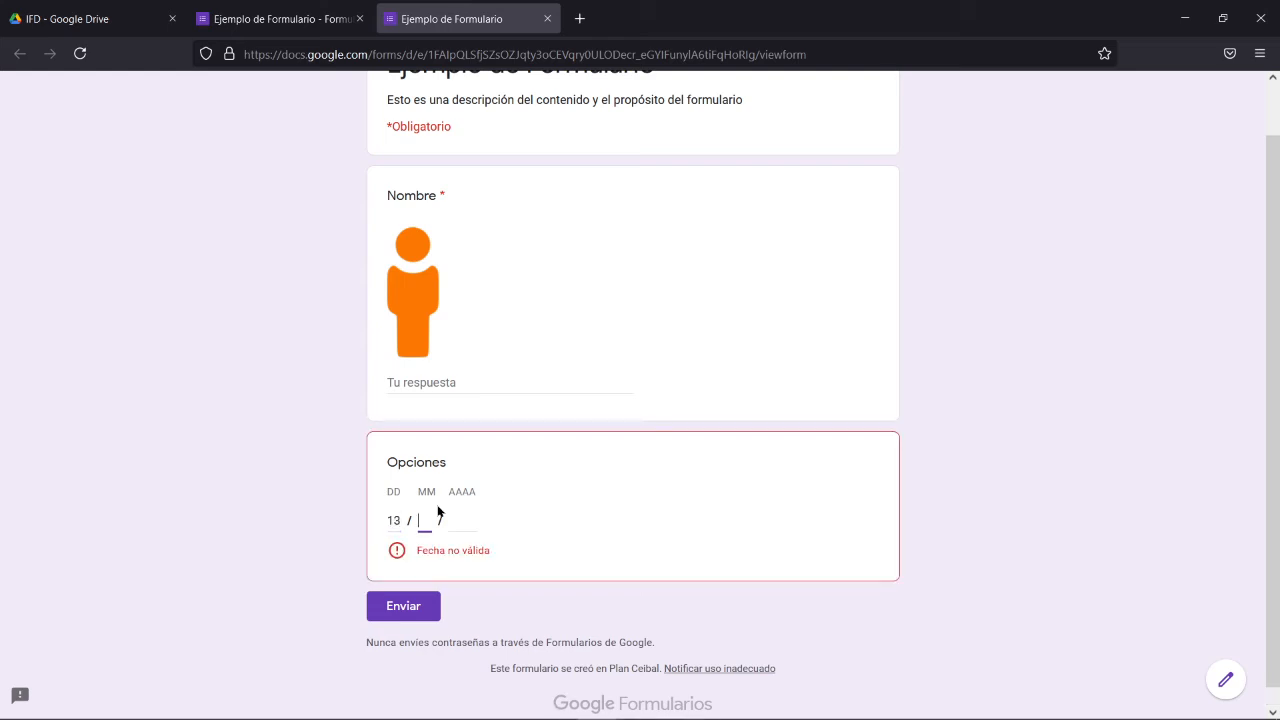
type("06")
key("Tab")
type("202")
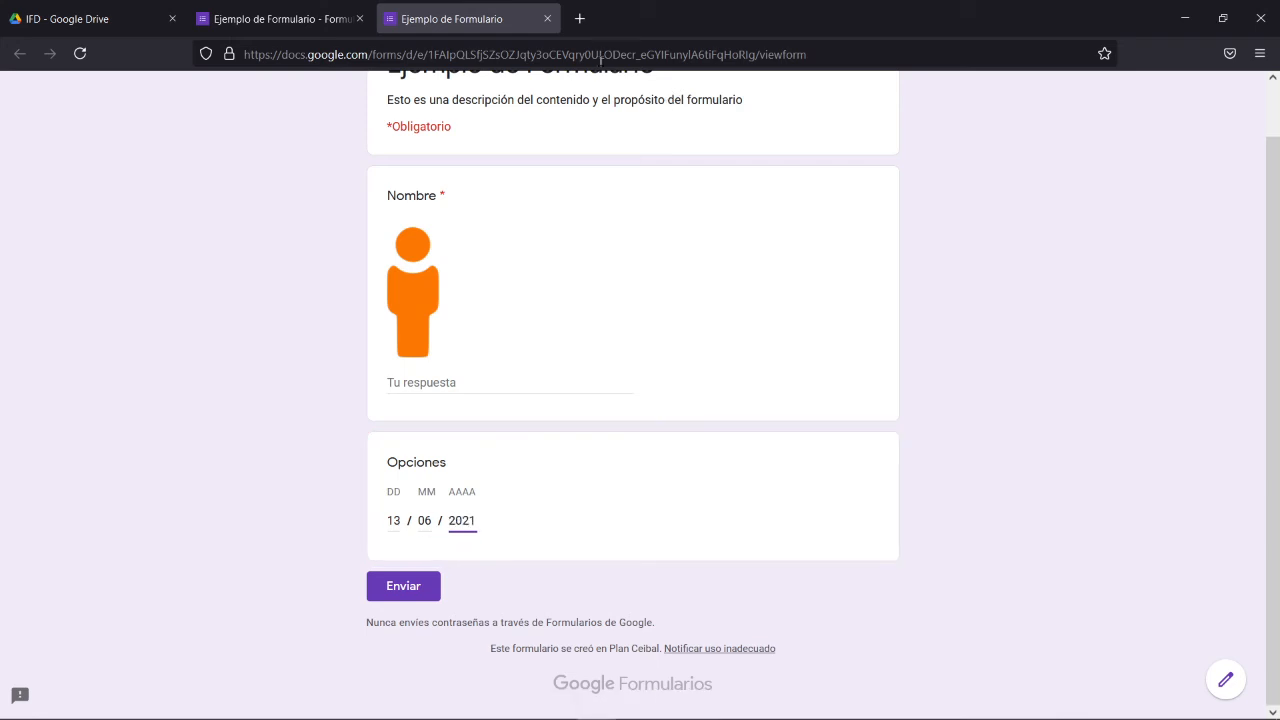
left_click(513, 570)
left_click(284, 12)
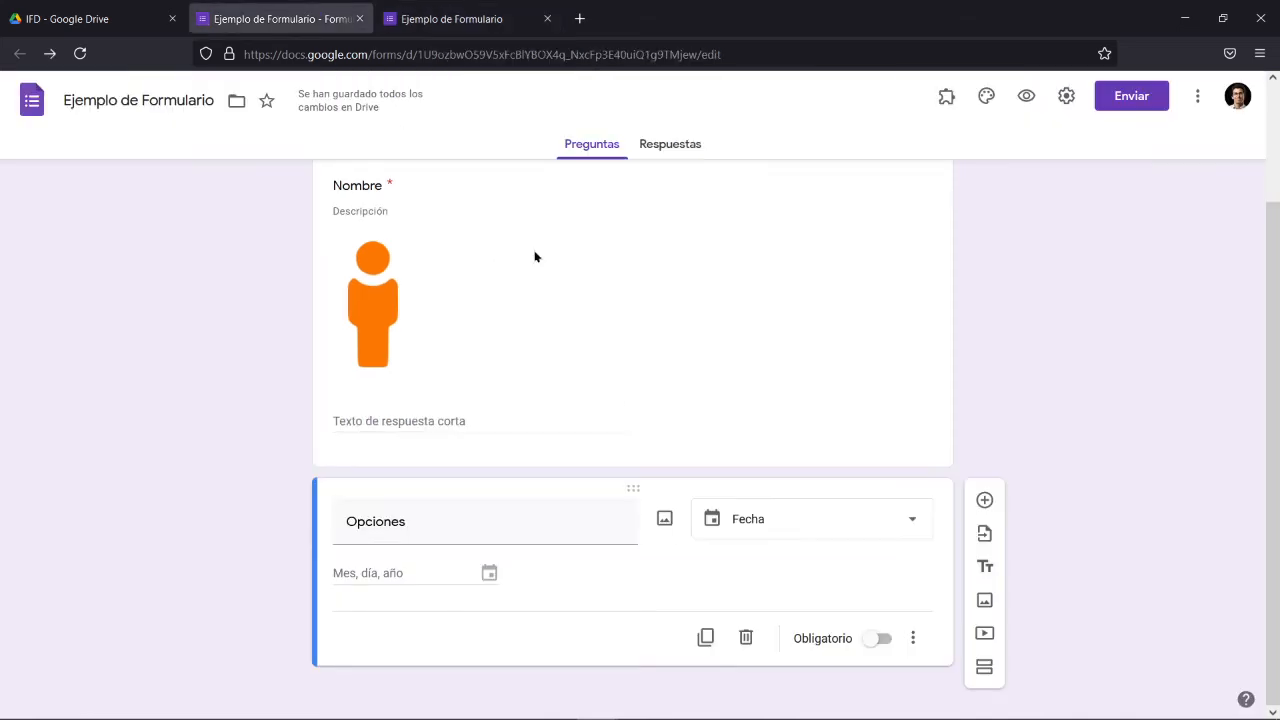
Step: Change the Opciones question to Hora and reload the form preview, abandoning the previously entered answer
left_click(832, 532)
left_click(809, 566)
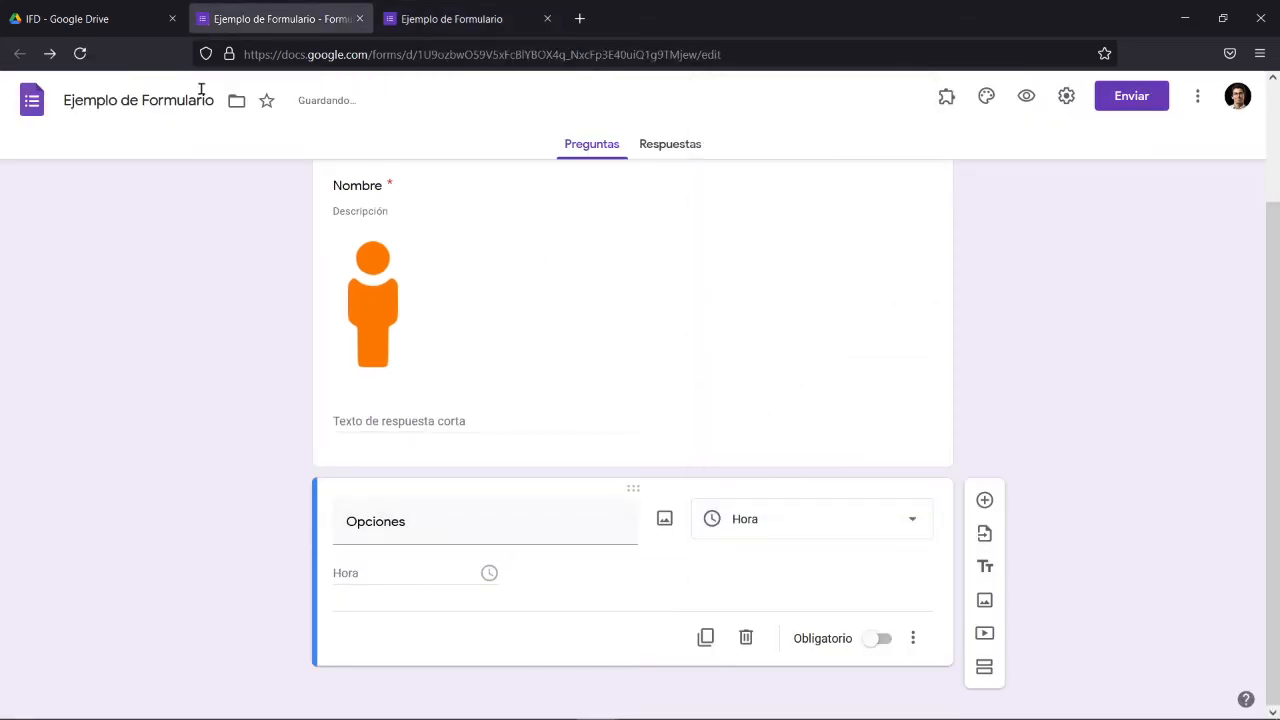
left_click(455, 19)
left_click(81, 54)
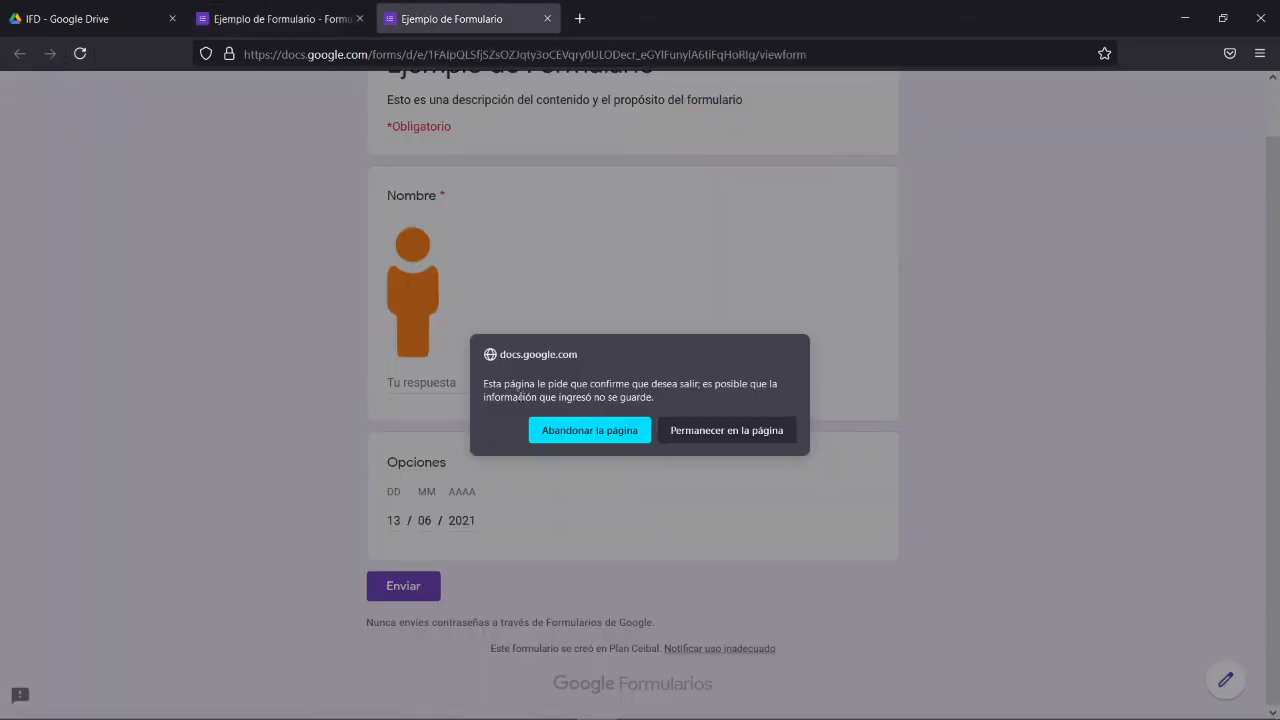
left_click(571, 429)
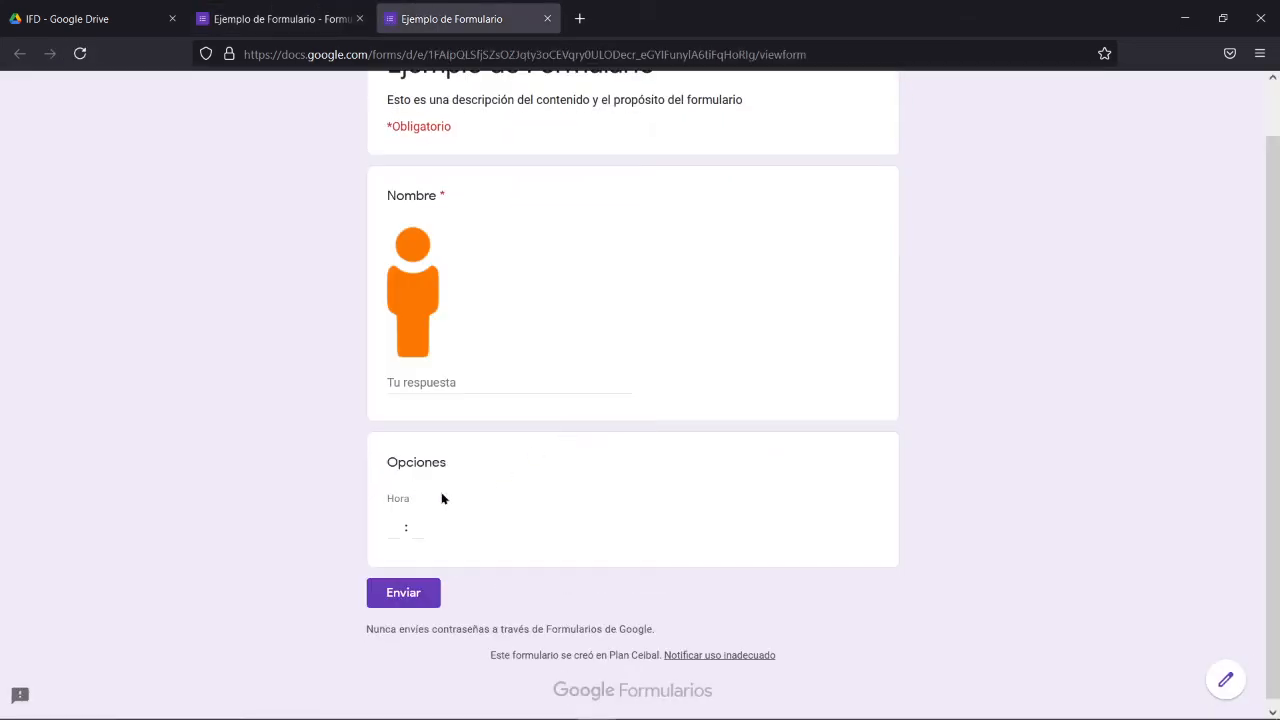
Step: Test the Opciones time field in the preview with 17:30 and go back to the form editor
left_click(393, 529)
type("17")
key("Tab")
type("30")
left_click(463, 557)
left_click(270, 10)
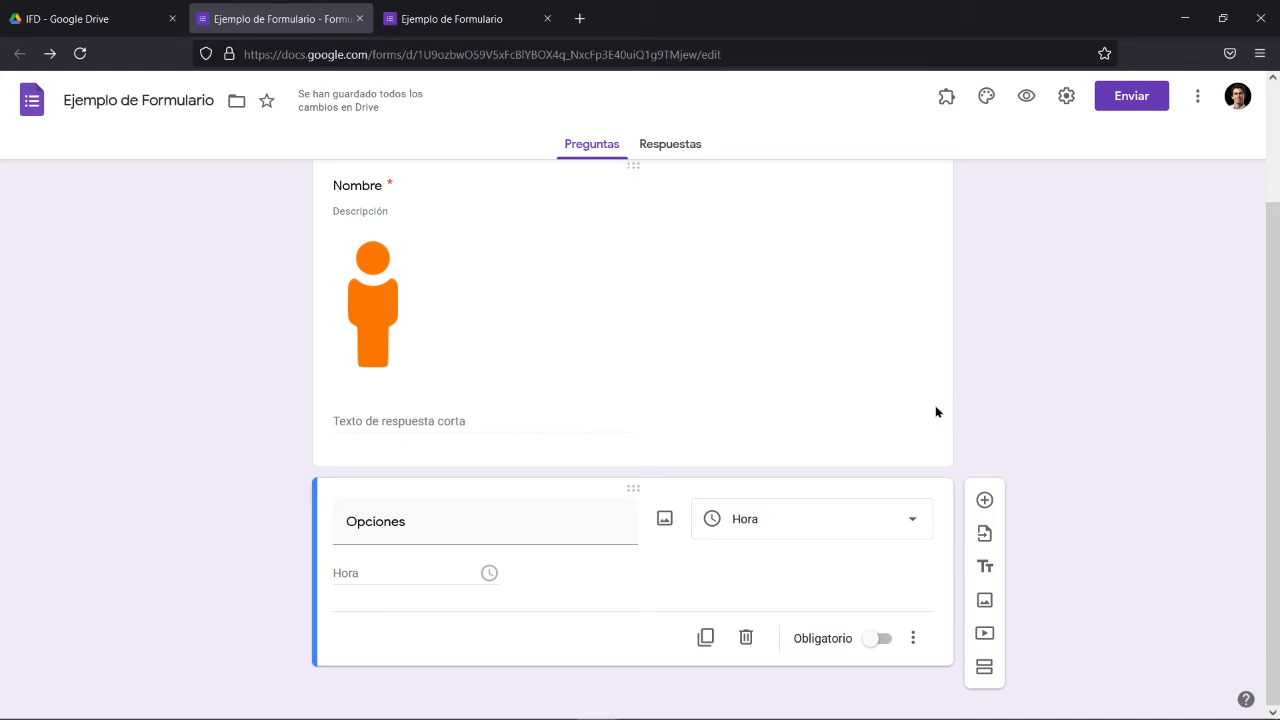
Step: Add two new sections after the Opciones question and title the first of them Sección 2
left_click(984, 669)
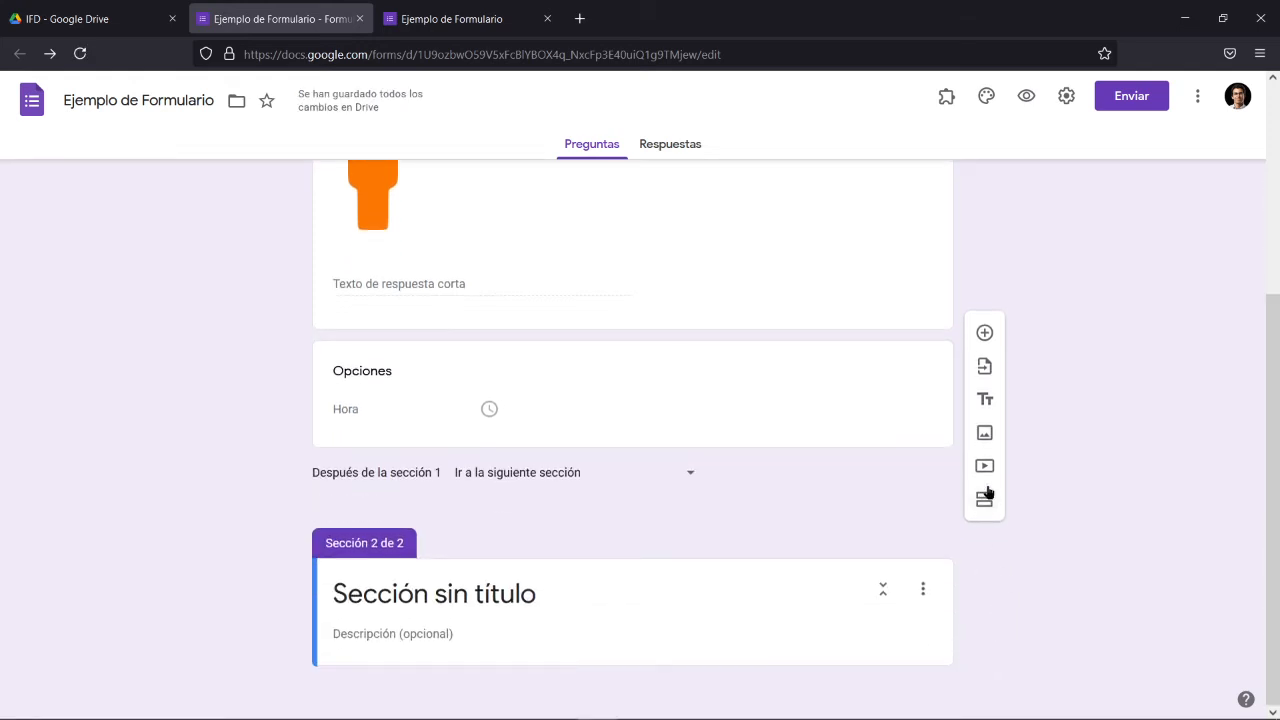
left_click(985, 498)
scroll(436, 536, "down", 3)
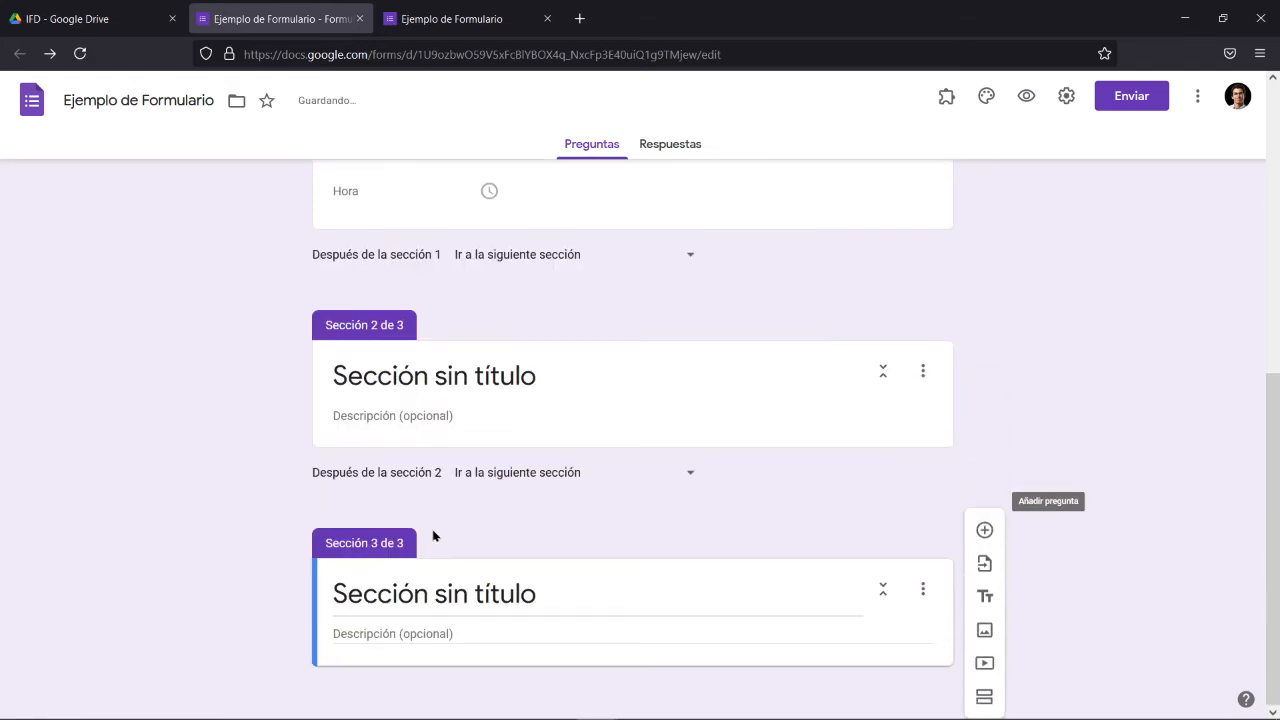
left_click(492, 376)
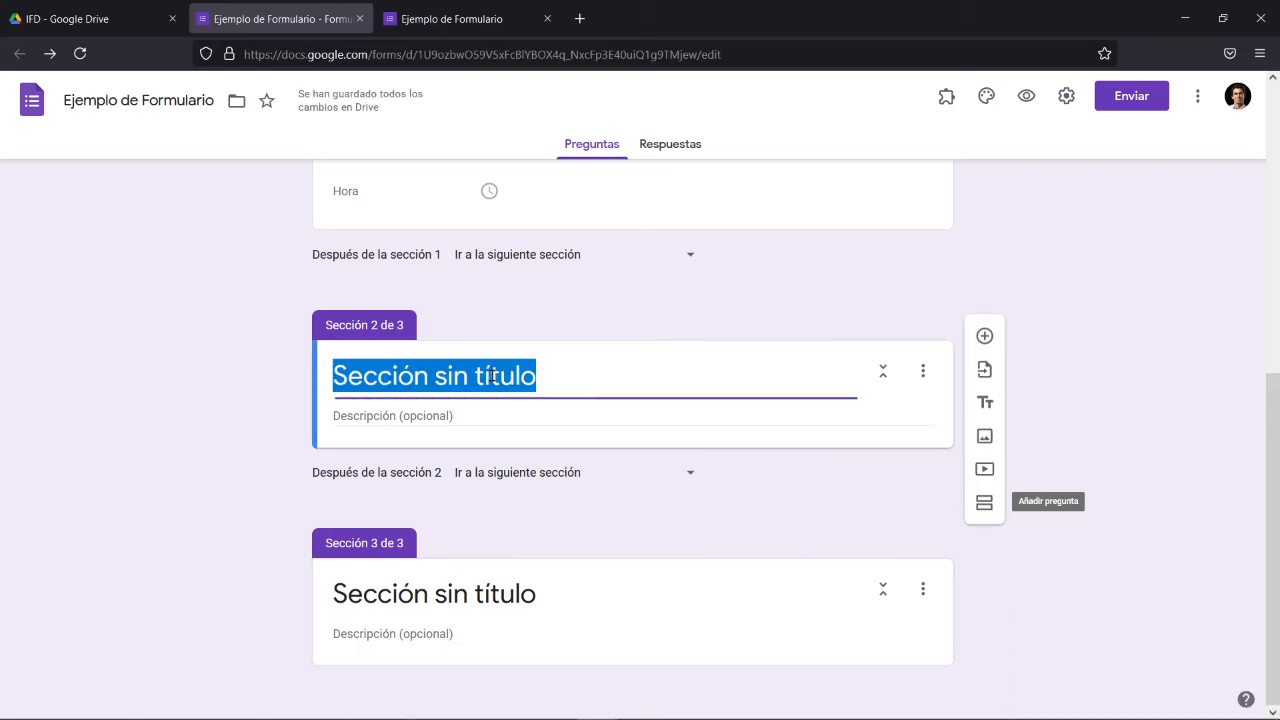
type("Sección")
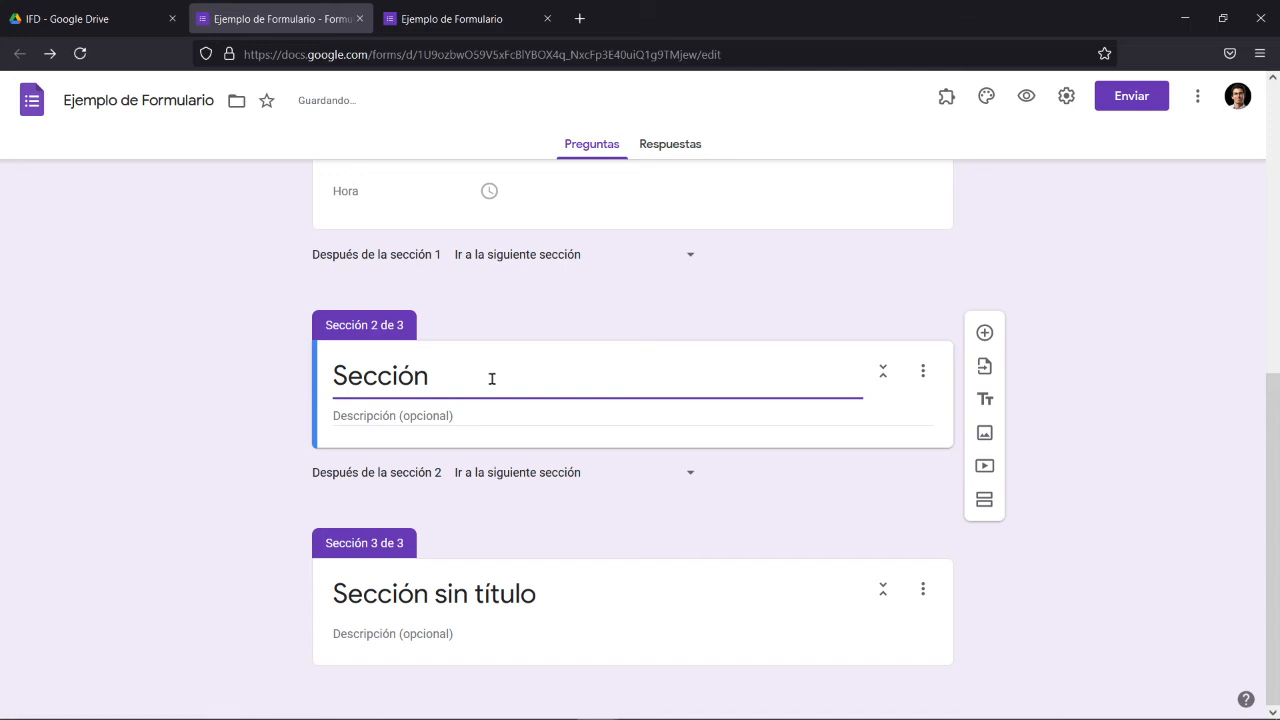
type(" 2")
Step: Replace the title of the last section with Sección 3
left_click(487, 582)
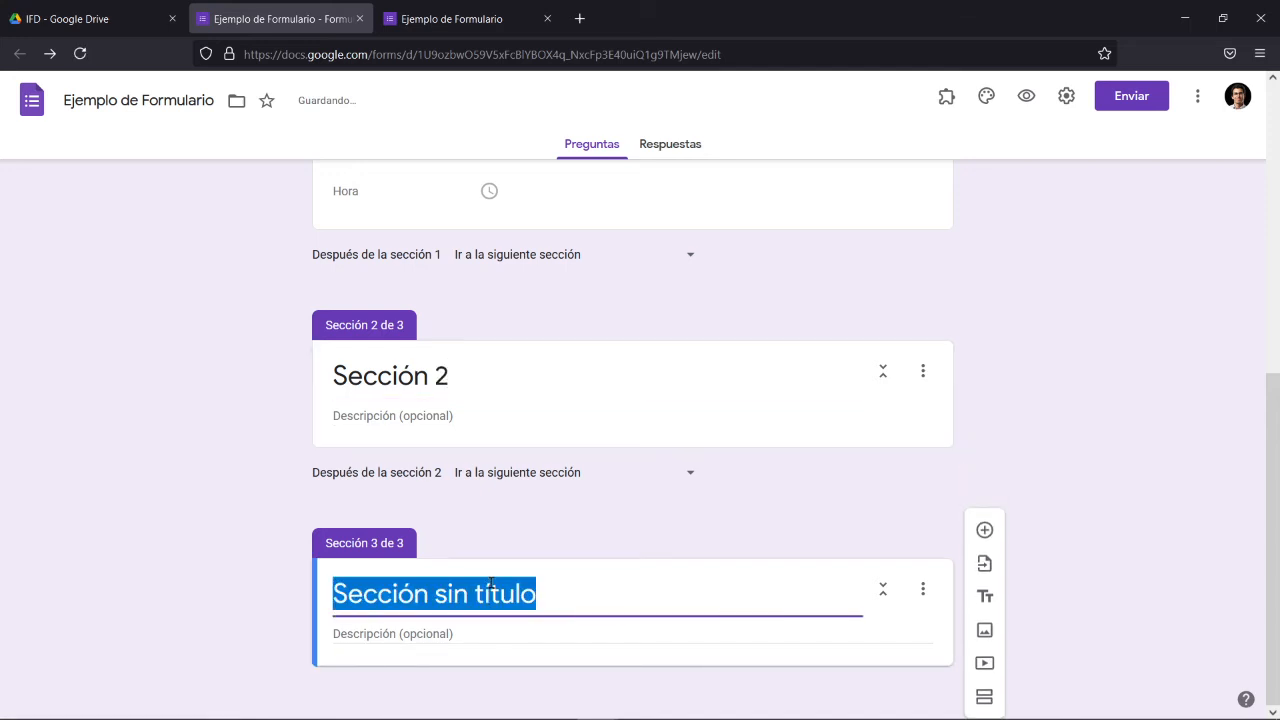
key("Right")
key("BackSpace")
key("BackSpace")
key("BackSpace")
key("BackSpace")
key("BackSpace")
key("BackSpace")
key("BackSpace")
key("BackSpace")
key("BackSpace")
key("BackSpace")
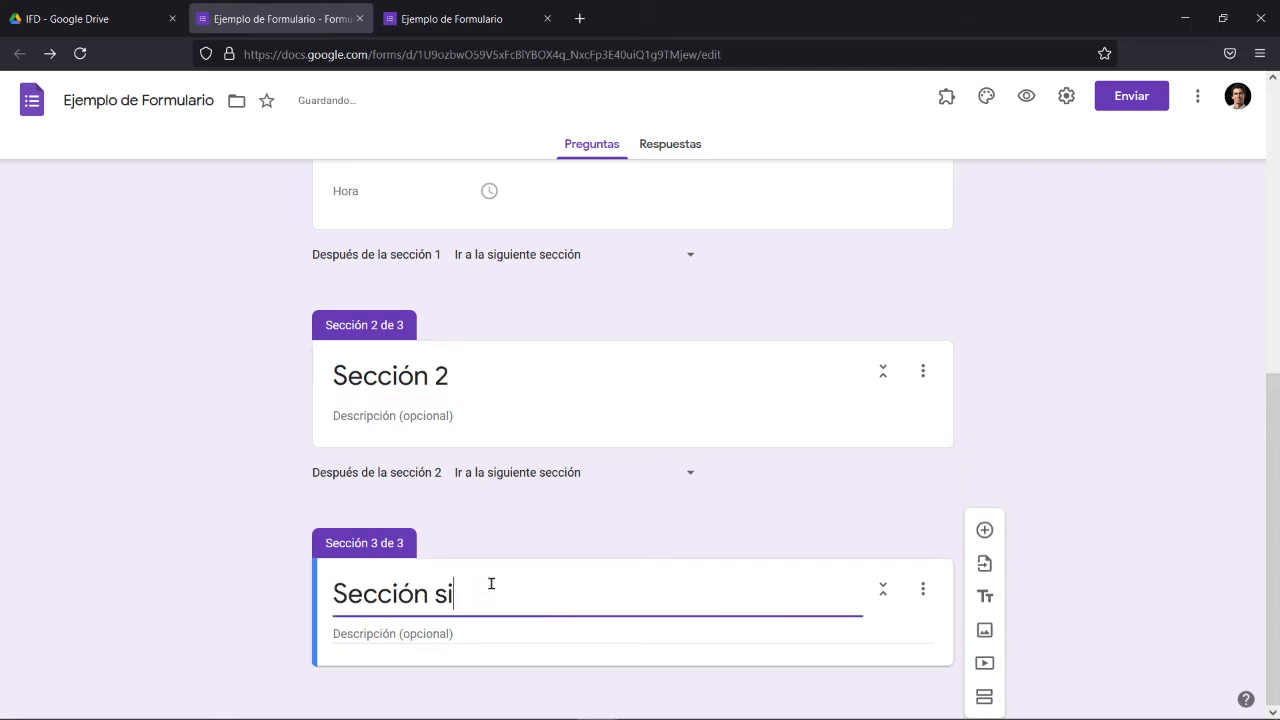
type("3")
left_click(523, 520)
Step: Examine the navigation choices offered after section 1 and after section 2 without changing them
scroll(523, 525, "up", 3)
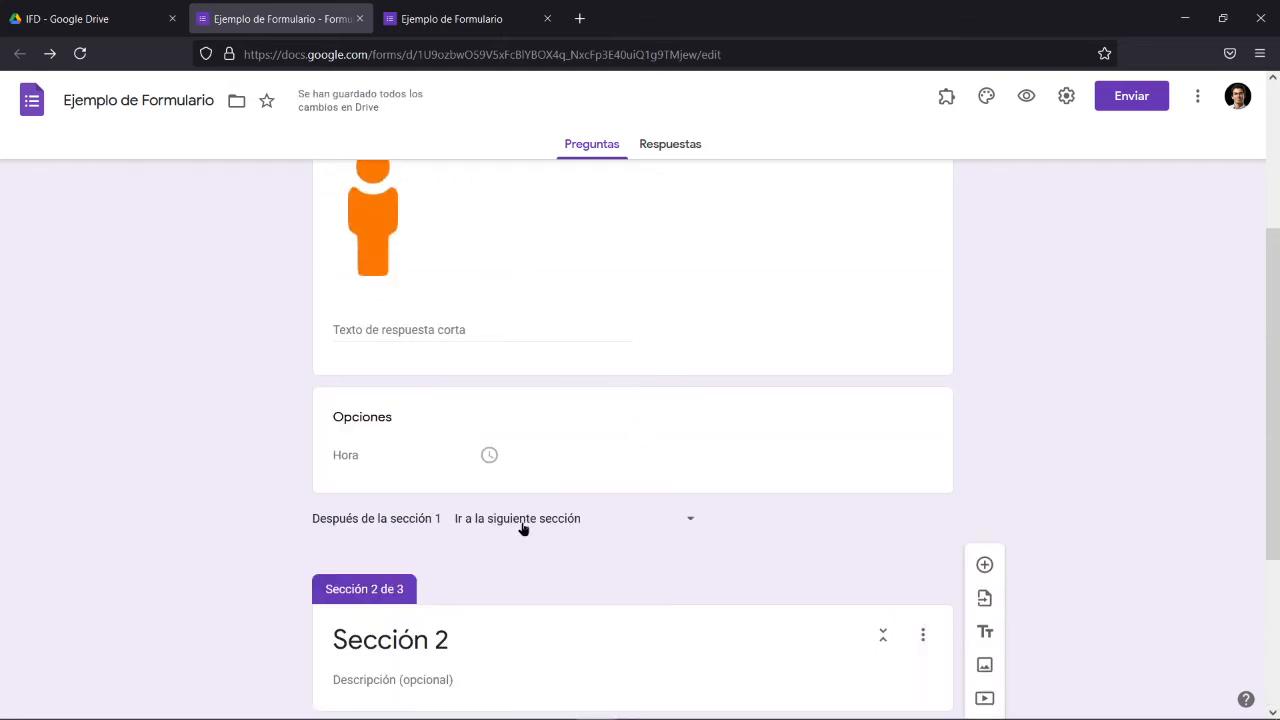
left_click(545, 518)
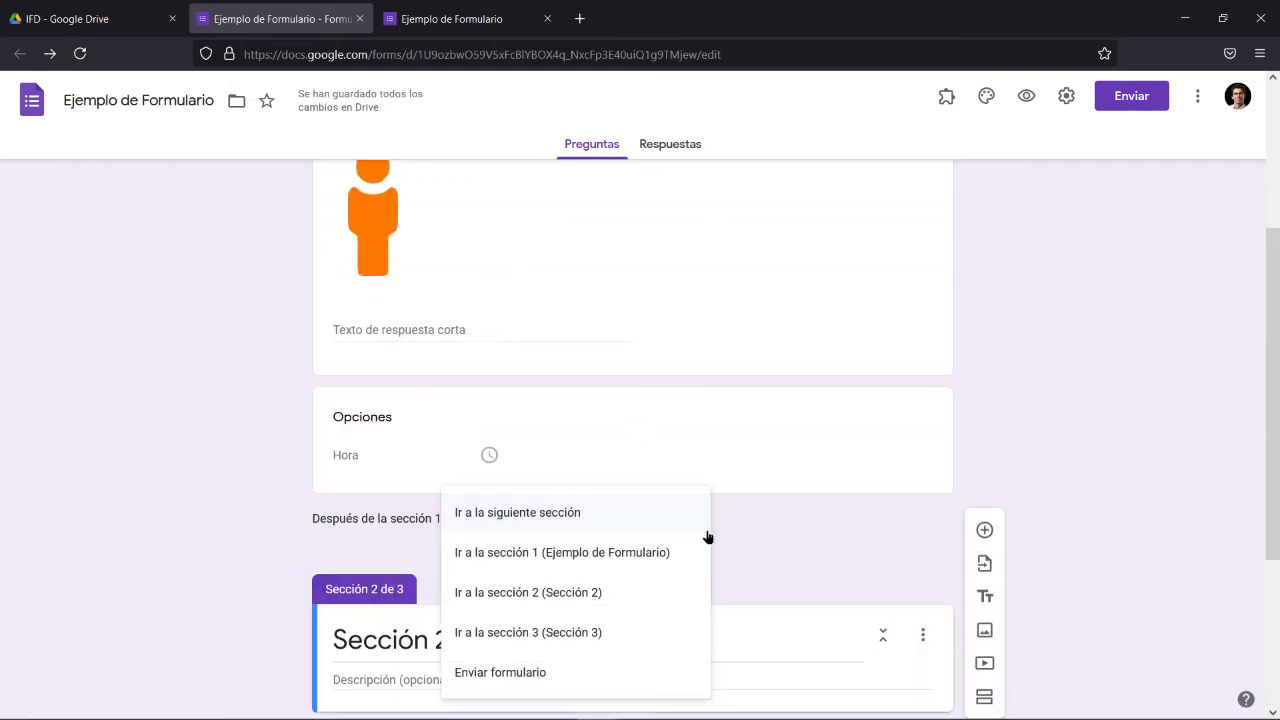
left_click(747, 530)
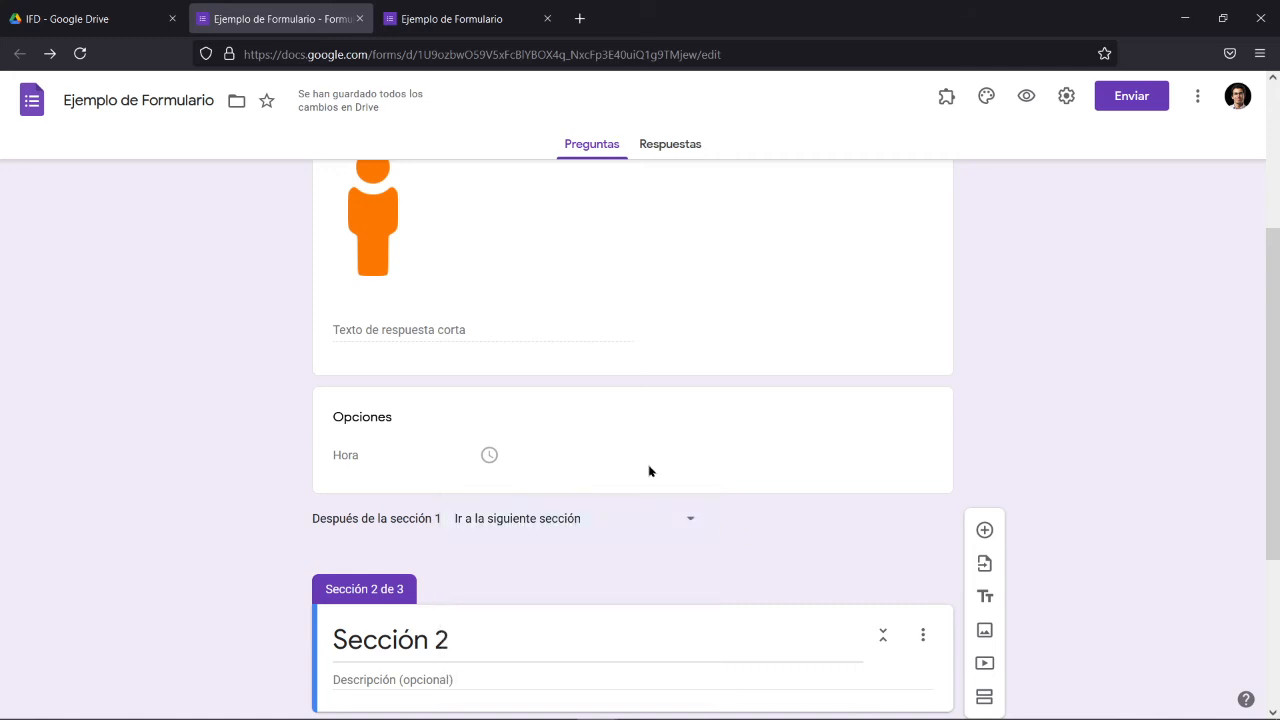
left_click(532, 520)
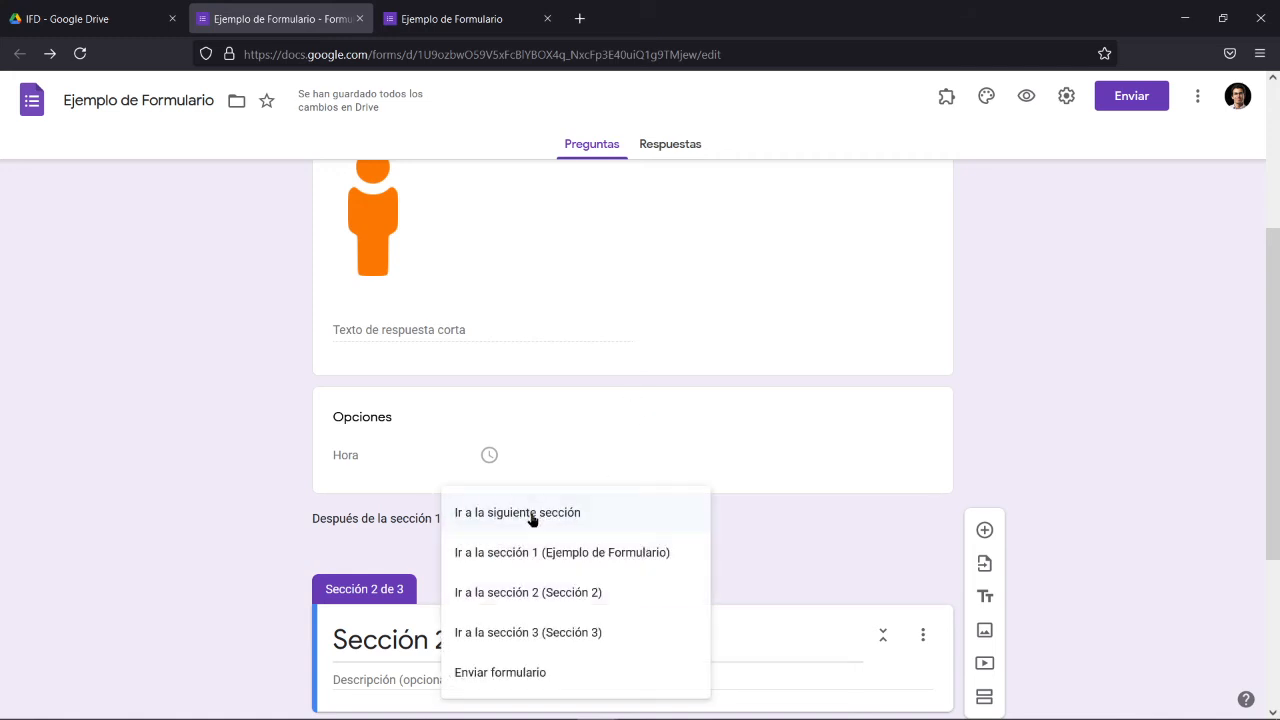
left_click(813, 550)
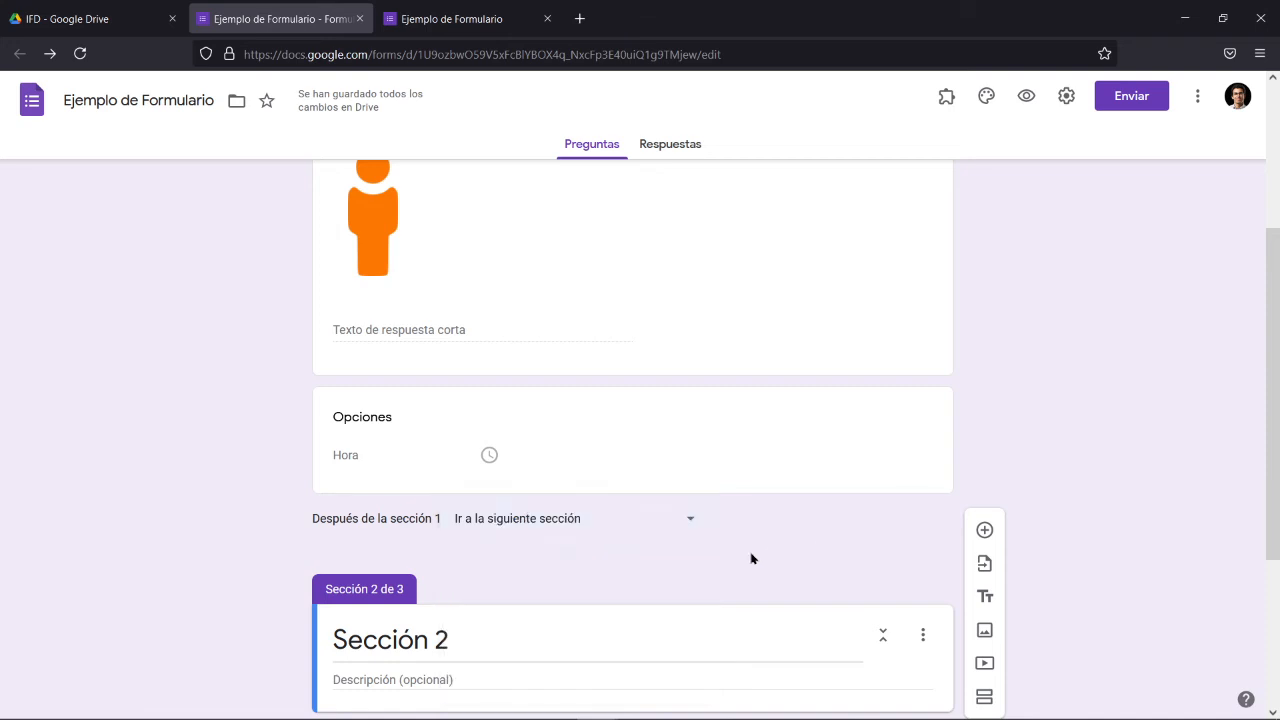
left_click(683, 521)
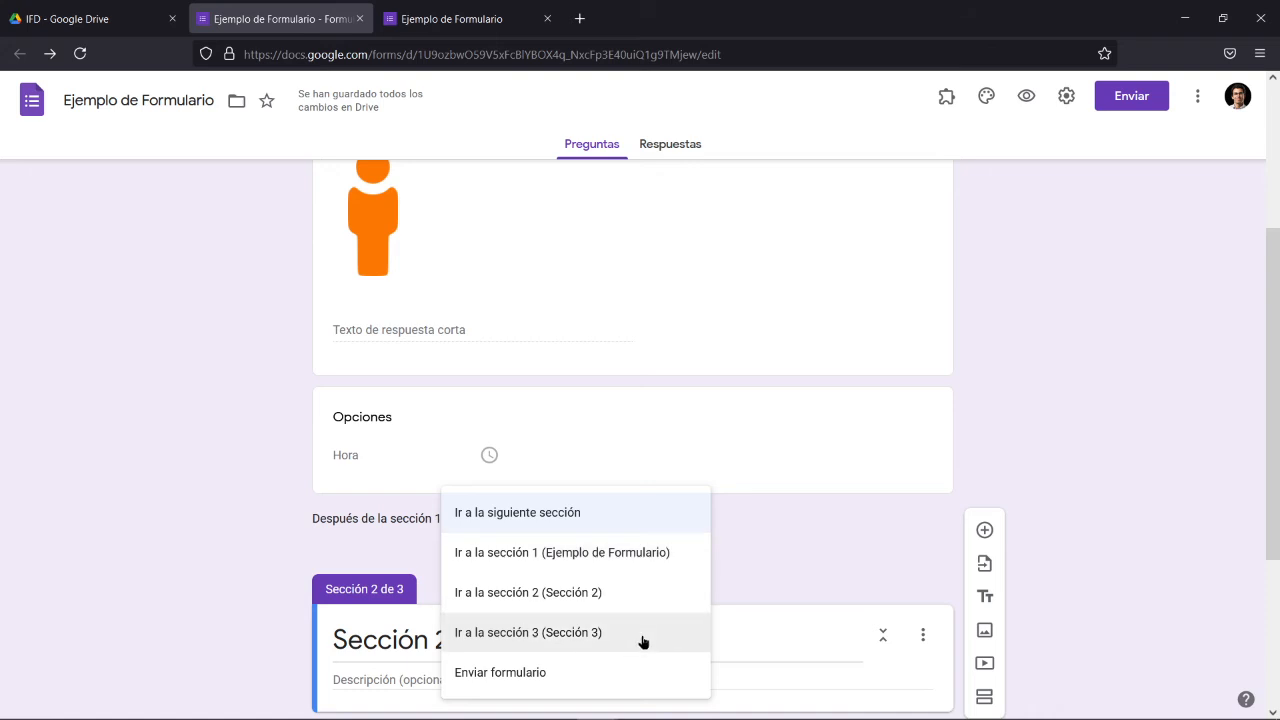
scroll(655, 625, "down", 2)
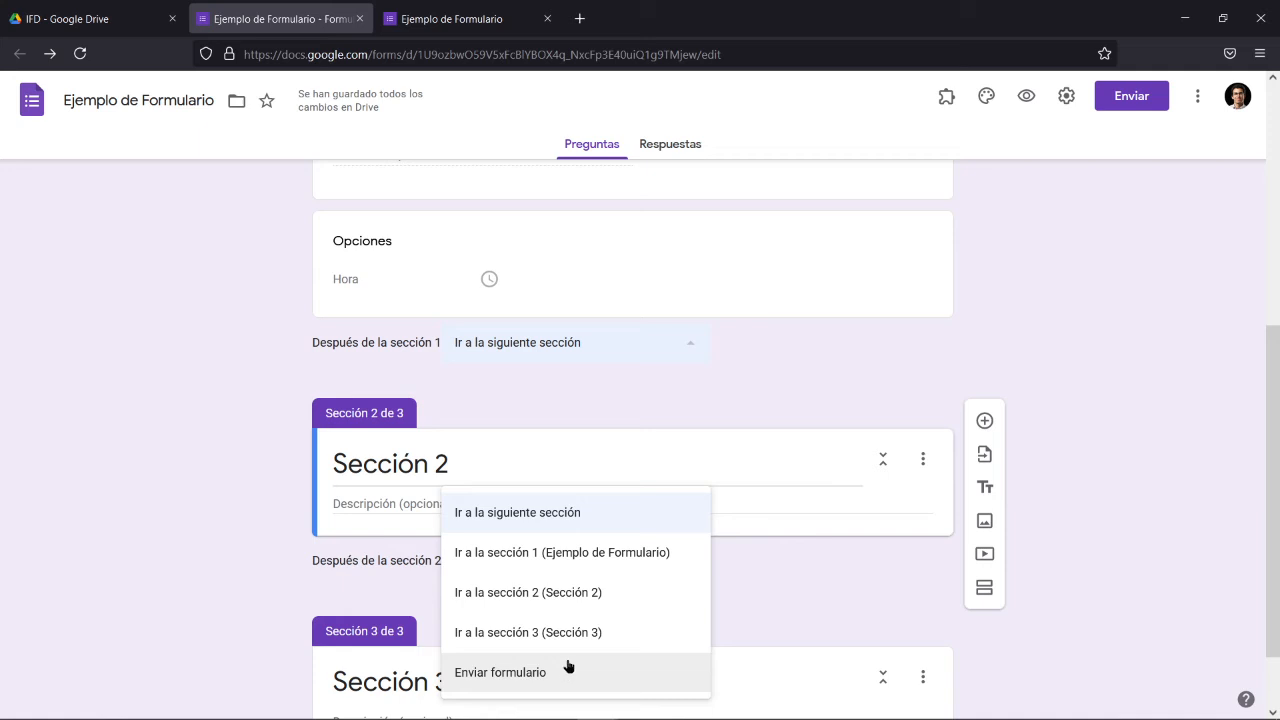
left_click(823, 605)
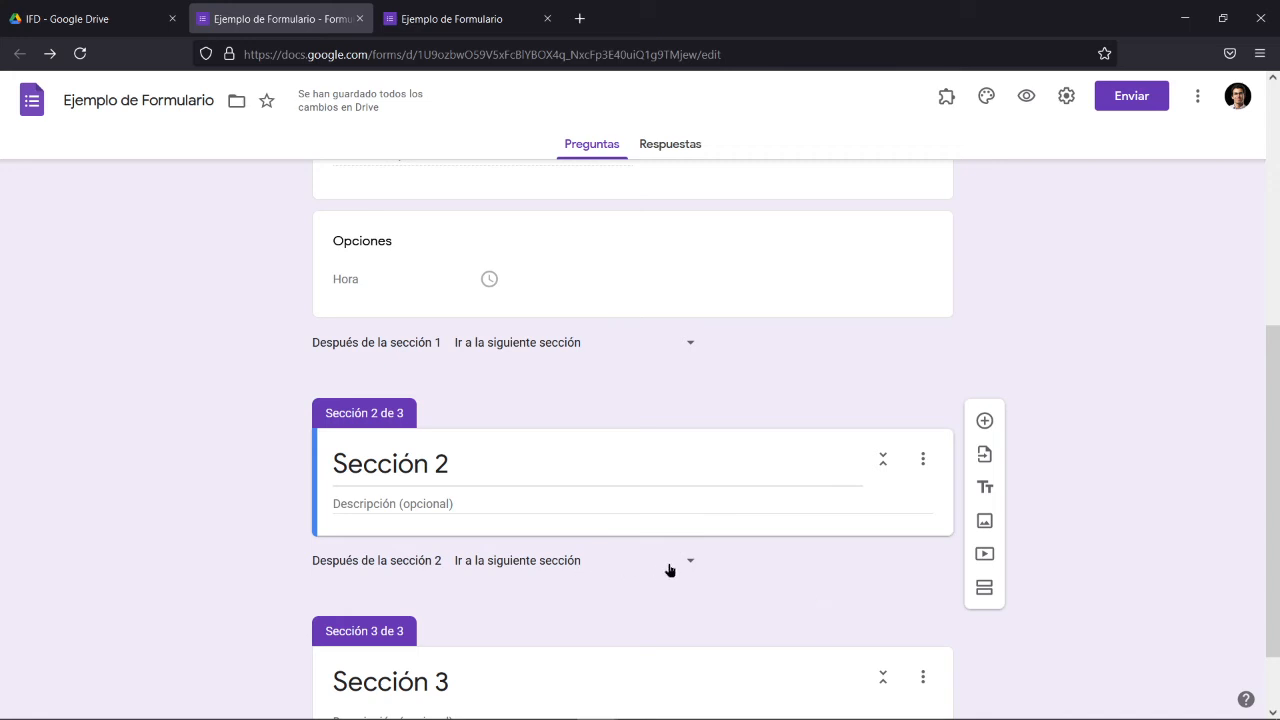
left_click(675, 567)
left_click(841, 597)
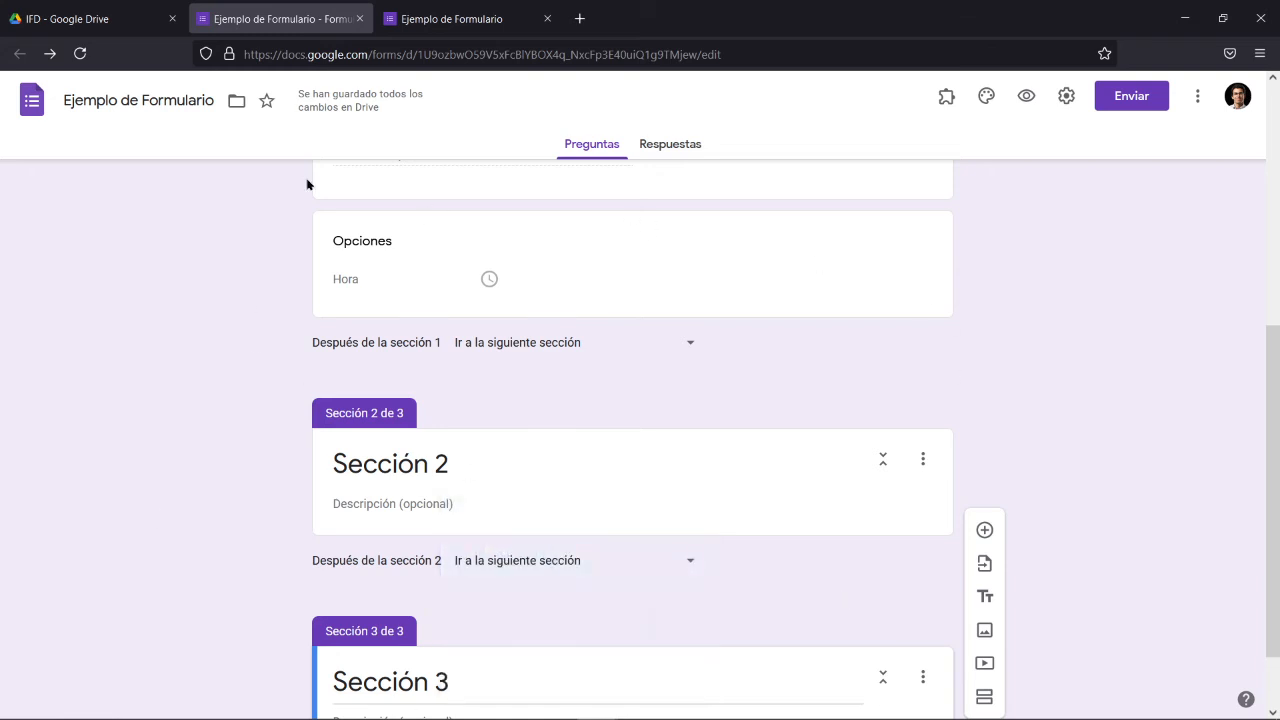
left_click(637, 347)
left_click(833, 352)
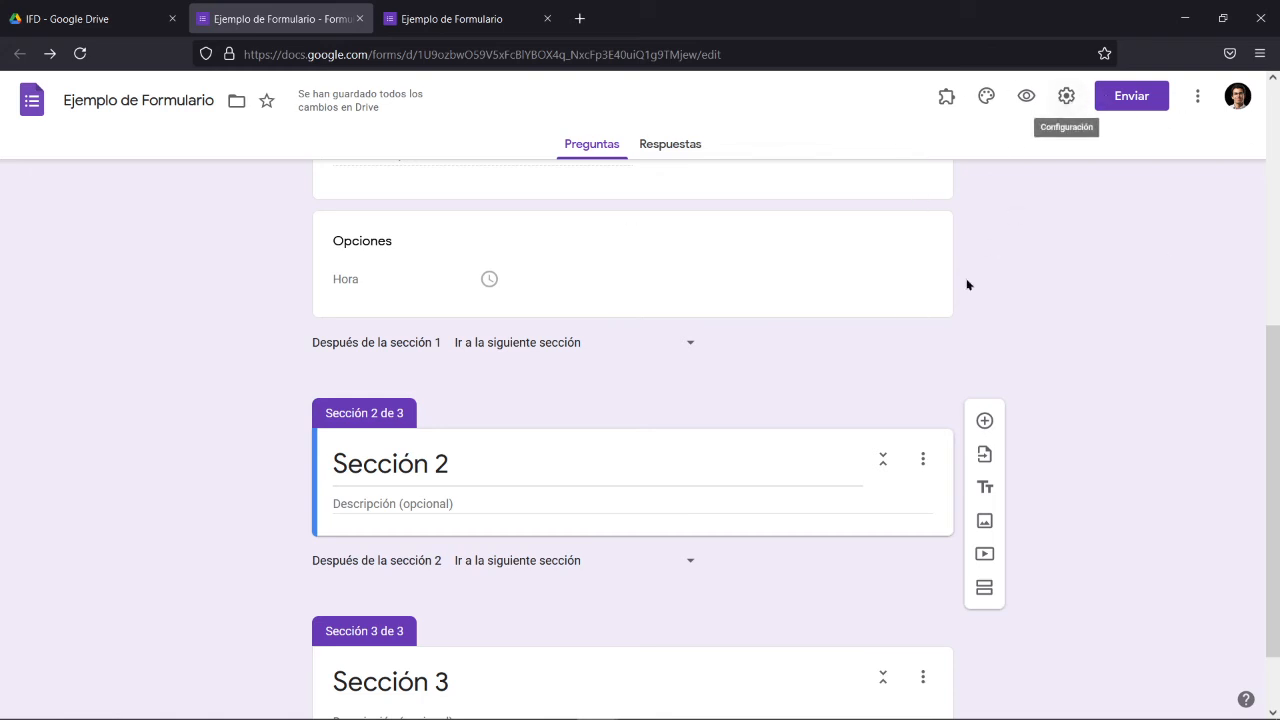
Step: In the form settings, remove the restriction to Plan Ceibal users, turn on Convertir en un cuestionario, and save
left_click(1067, 96)
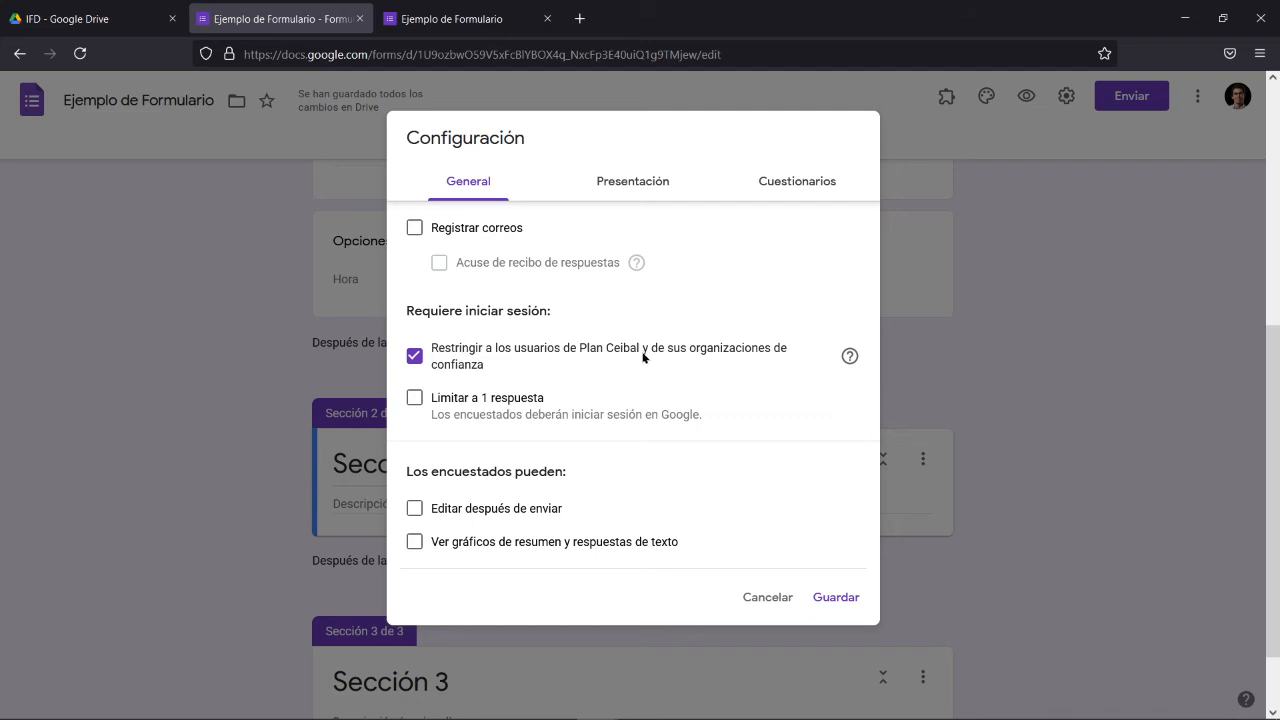
left_click(417, 359)
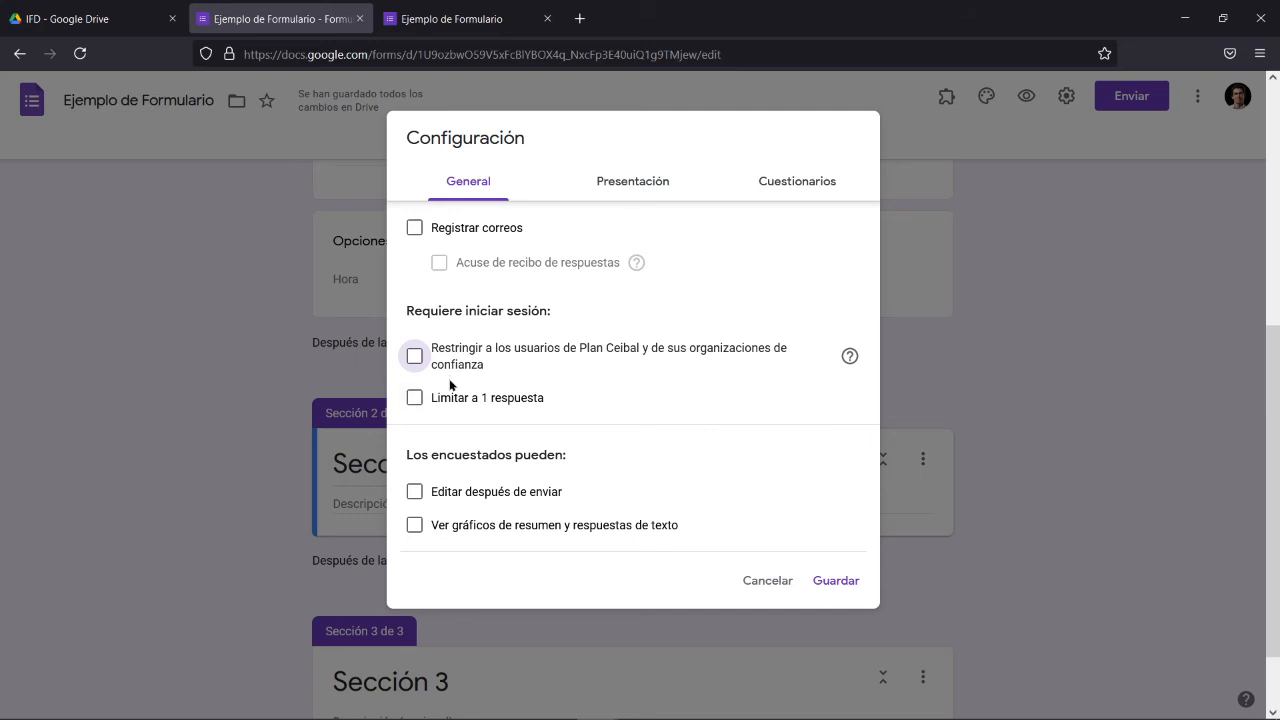
left_click(801, 180)
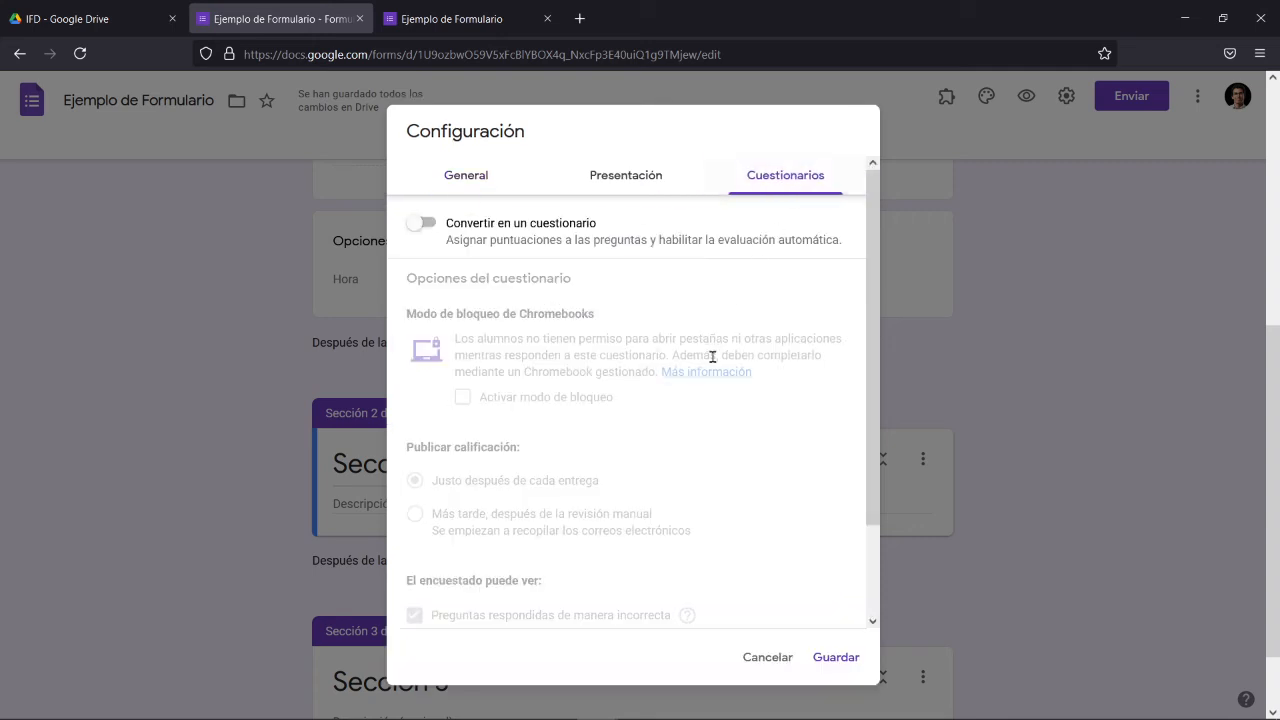
left_click(435, 226)
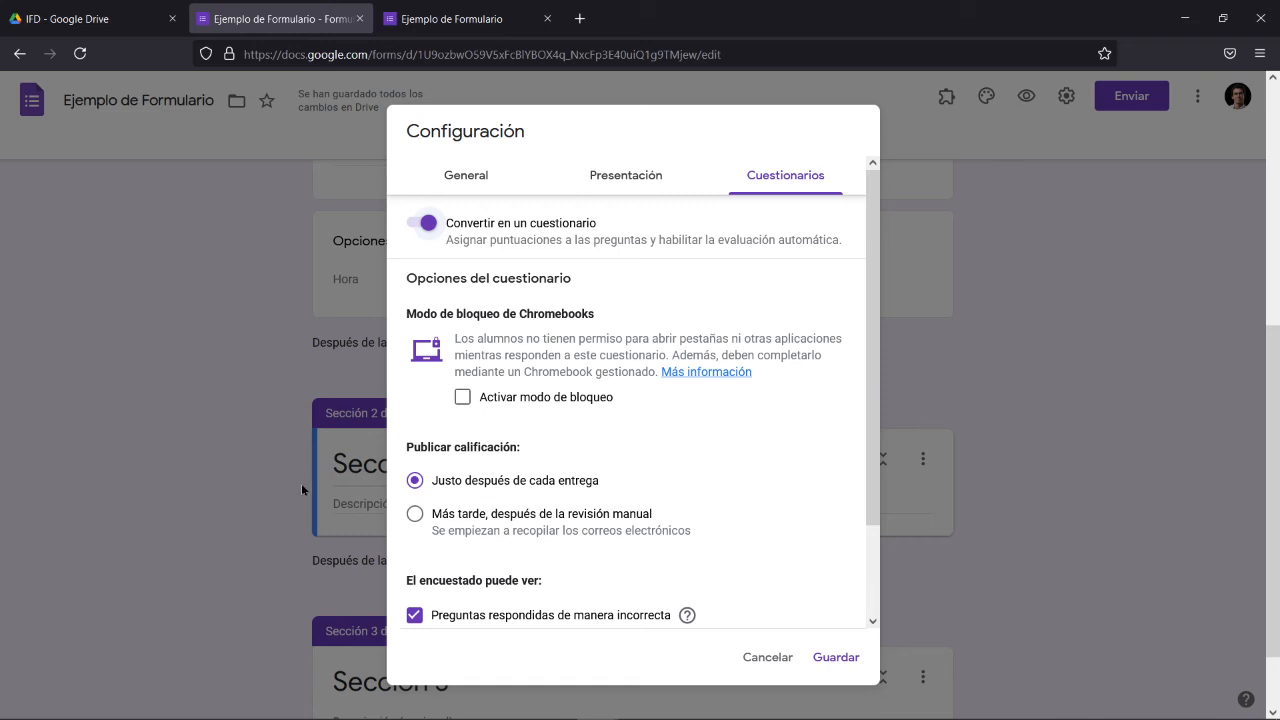
scroll(545, 513, "down", 2)
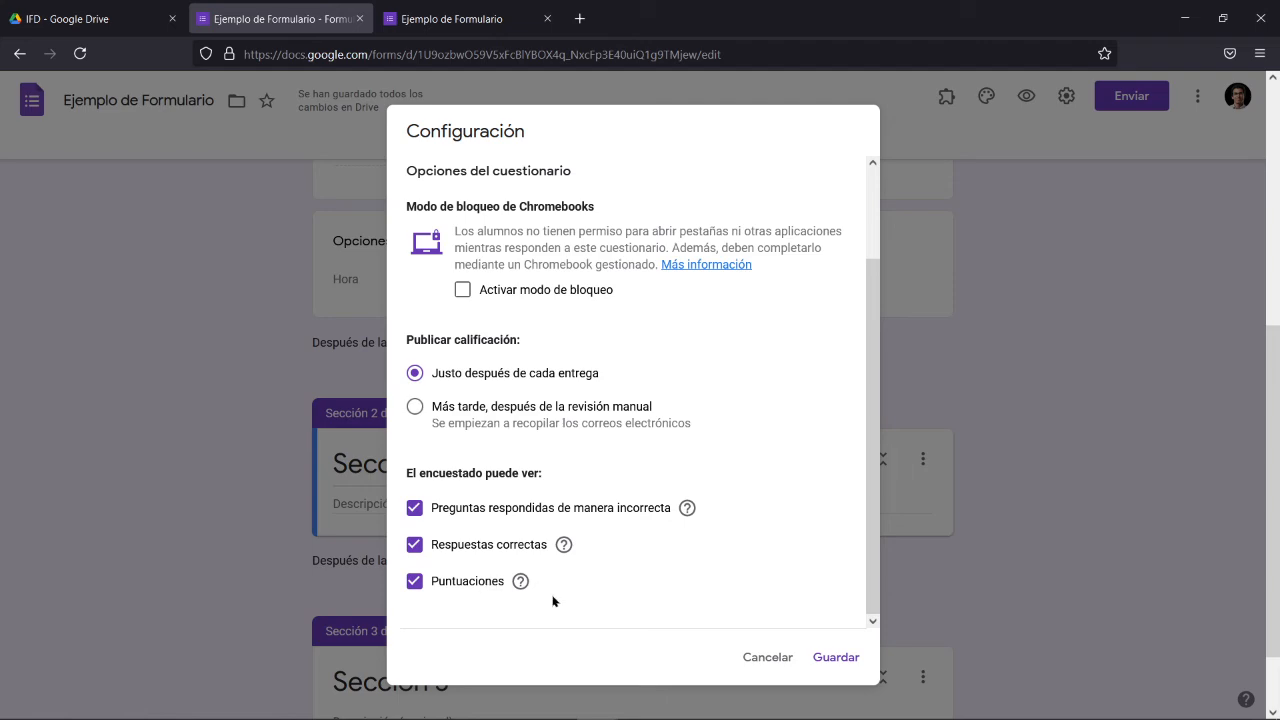
scroll(553, 600, "down", 1)
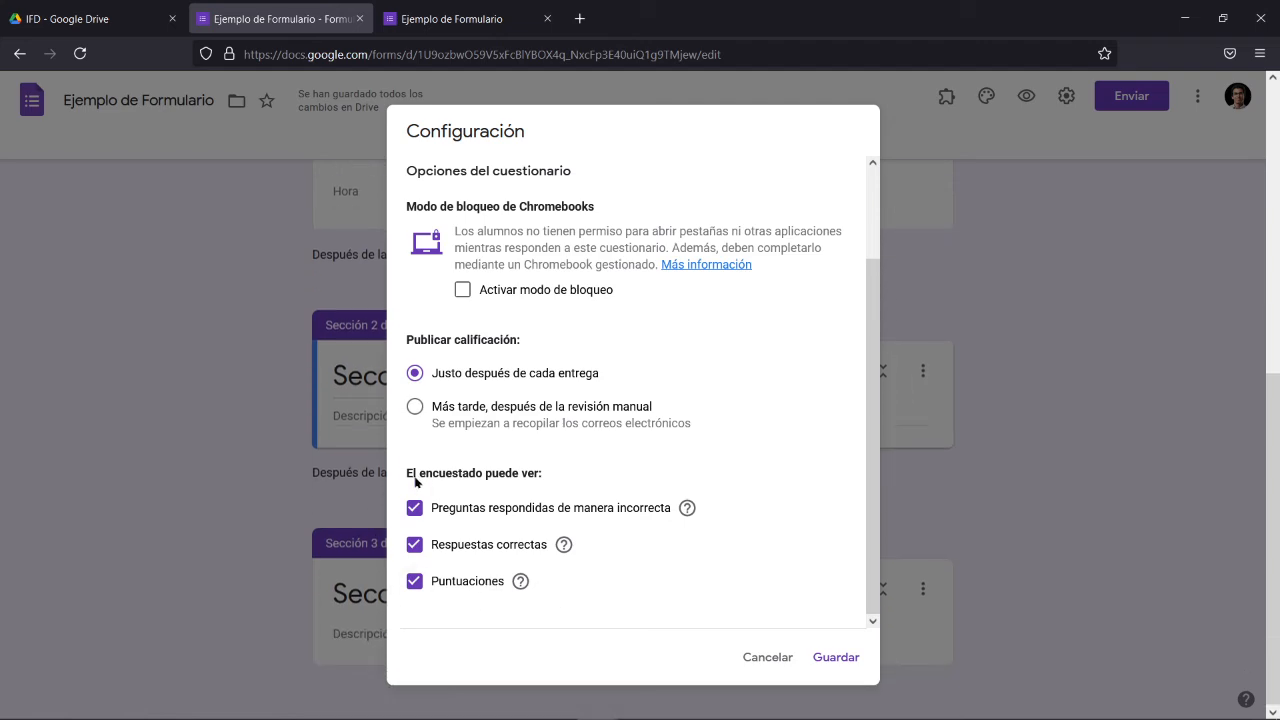
left_click(846, 658)
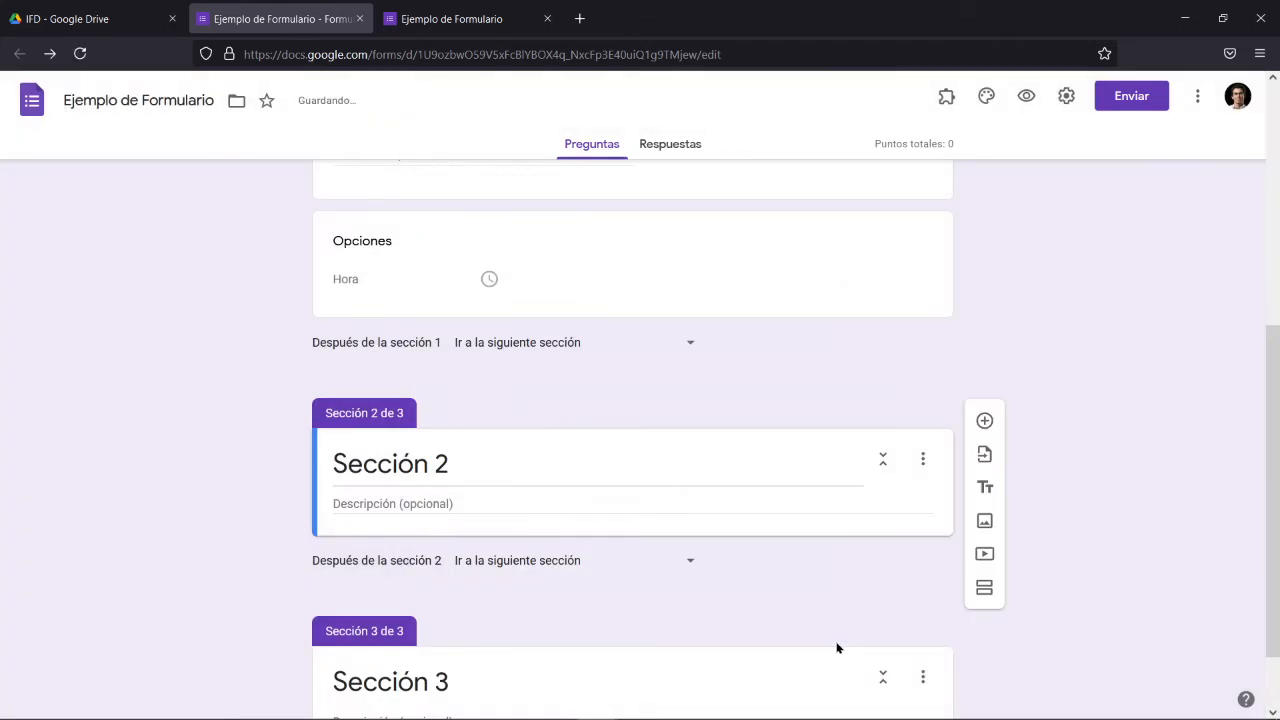
Step: Open the answer key of the Opciones question and set its score to 6 points
scroll(838, 648, "up", 4)
scroll(837, 646, "down", 5)
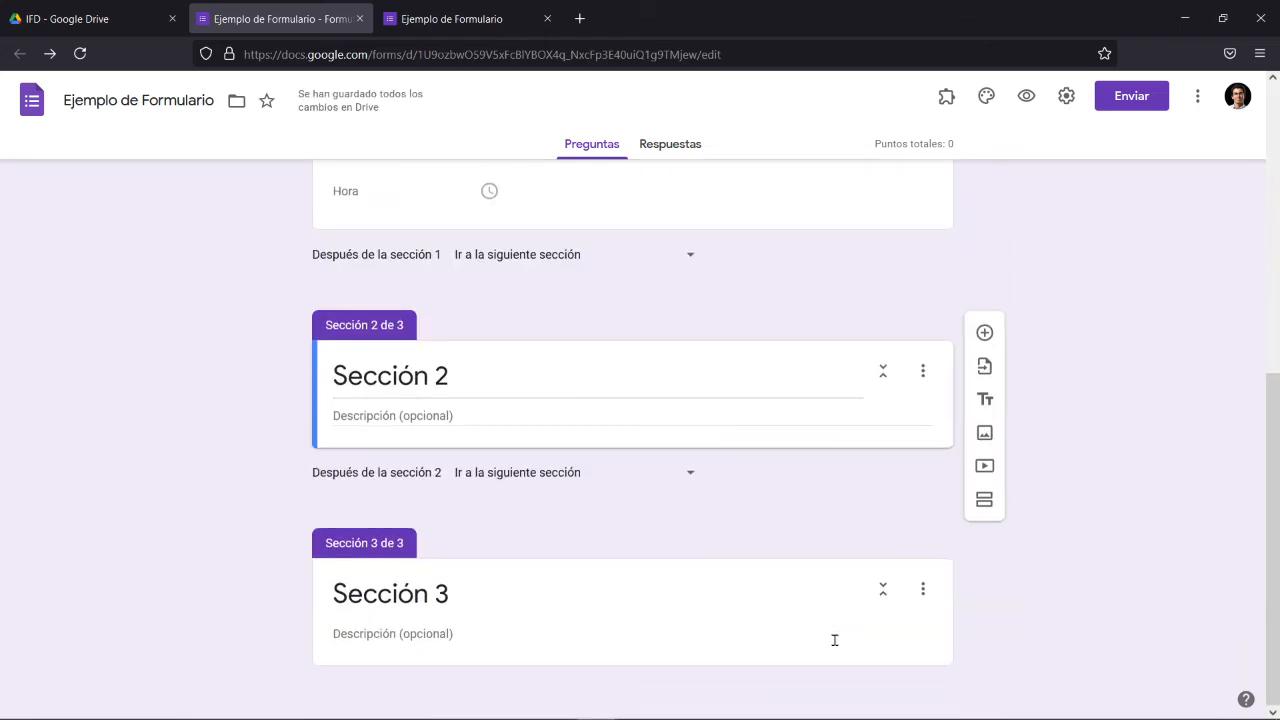
scroll(834, 646, "up", 2)
left_click(826, 430)
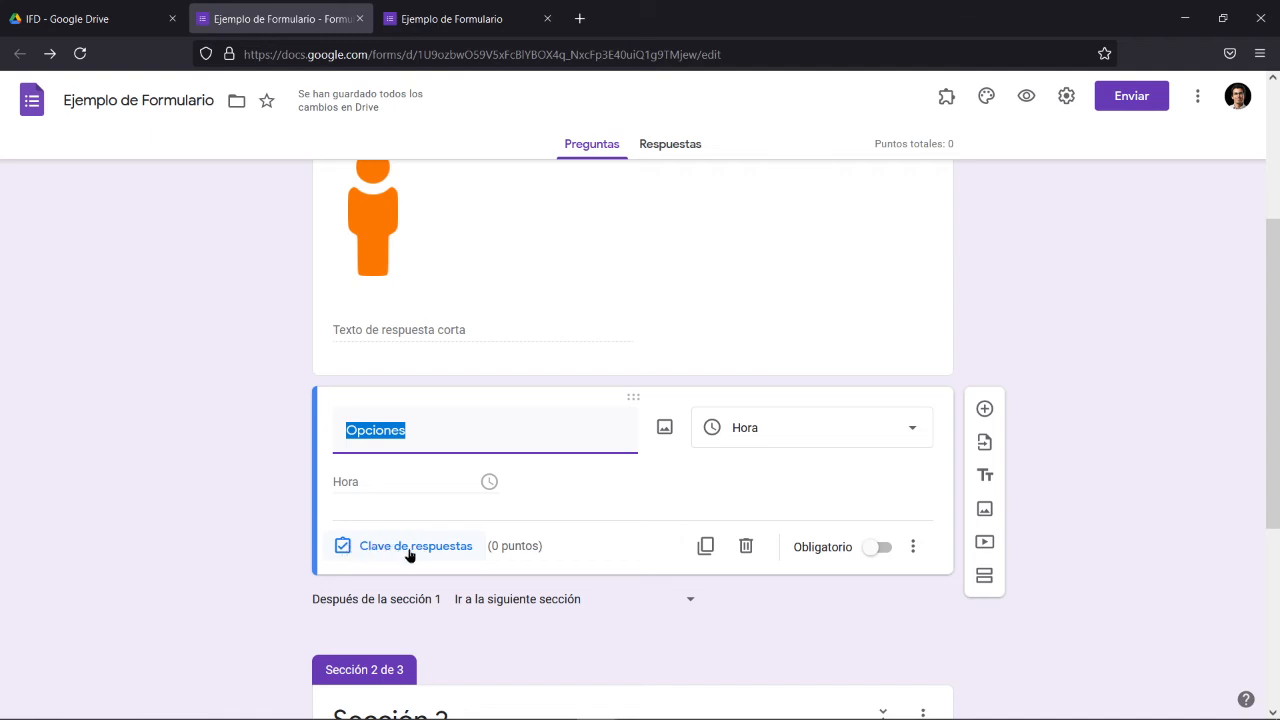
left_click(513, 557)
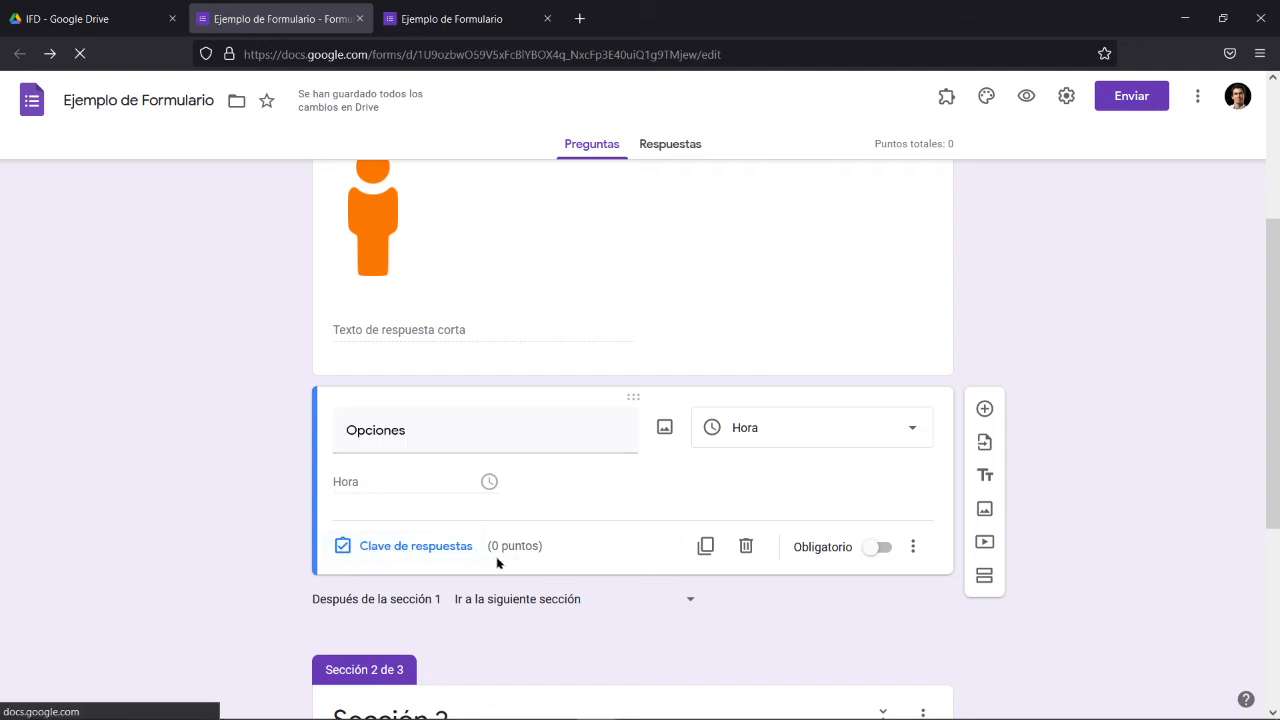
left_click(403, 549)
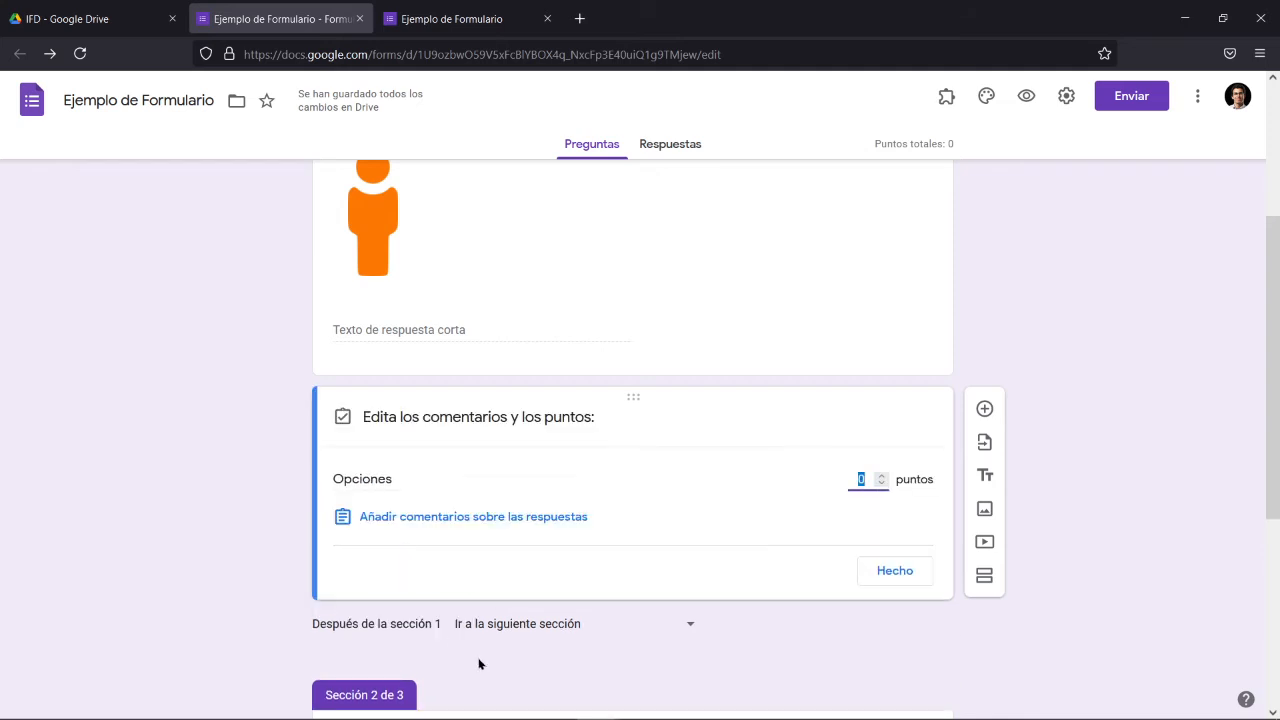
type("4")
left_click(883, 476)
left_click(883, 476)
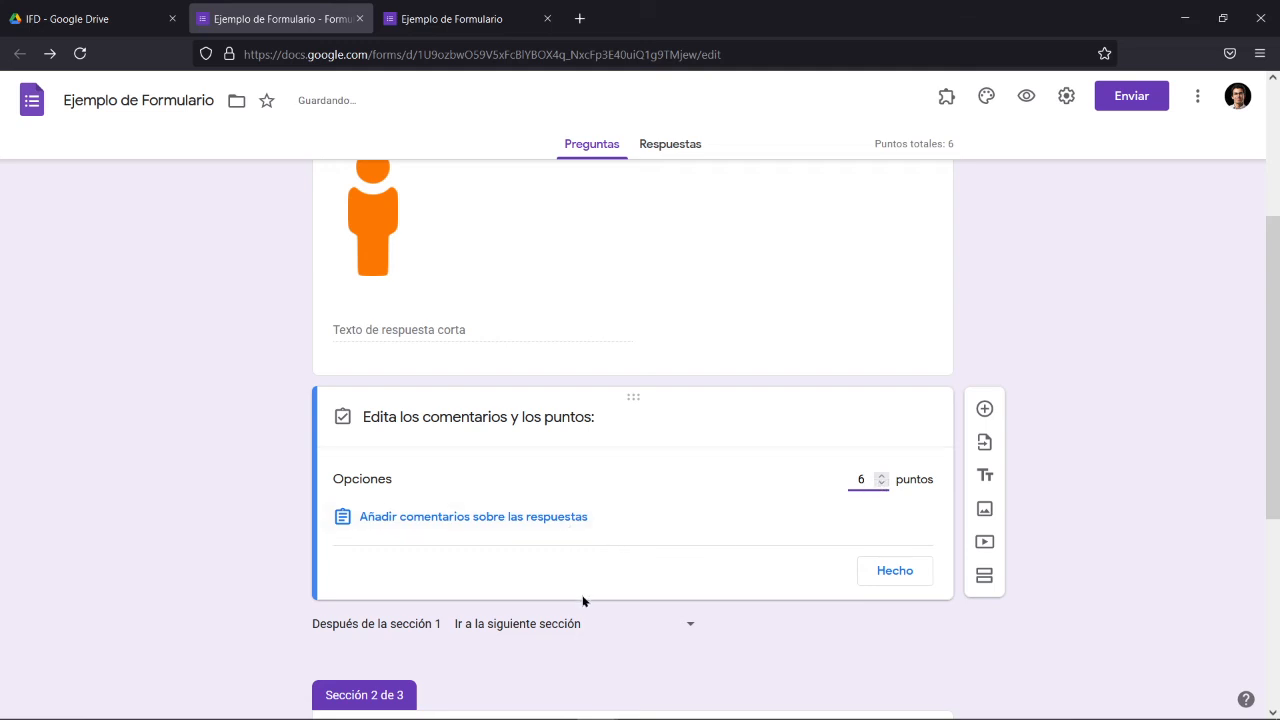
Step: Look at the answer feedback dialog for Opciones, cancel it, and finish editing the answer key
left_click(566, 523)
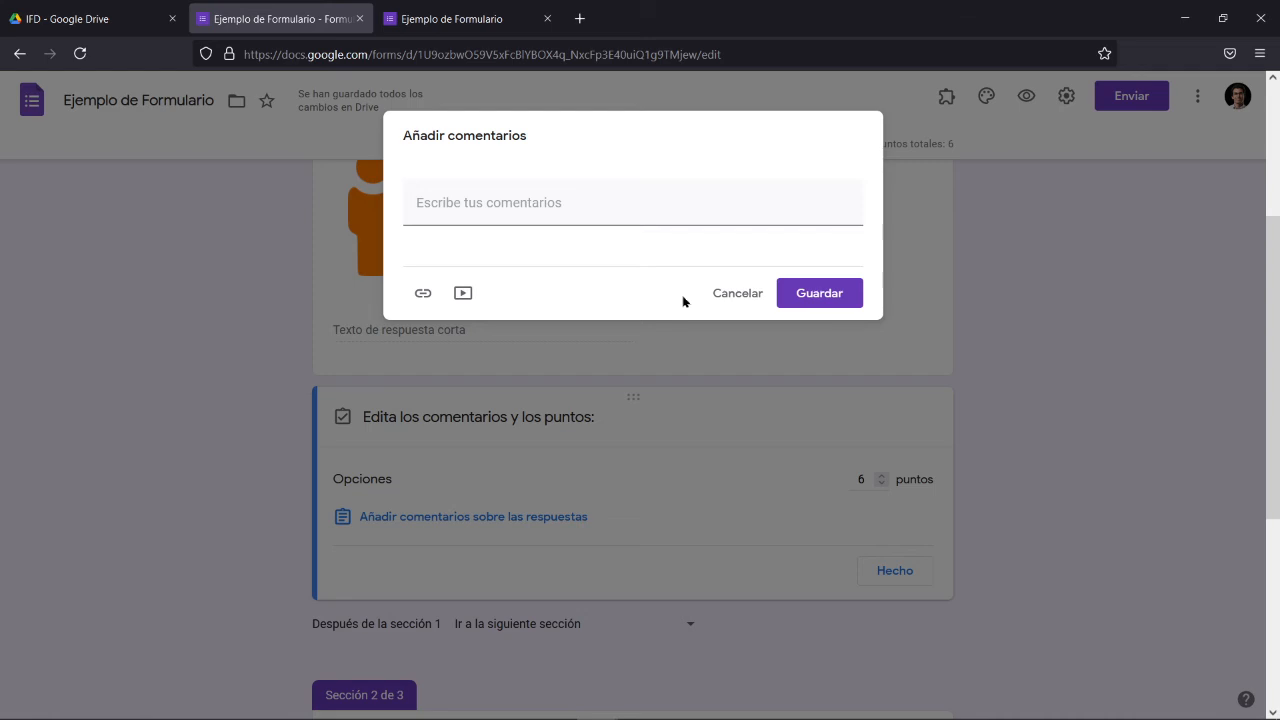
left_click(735, 293)
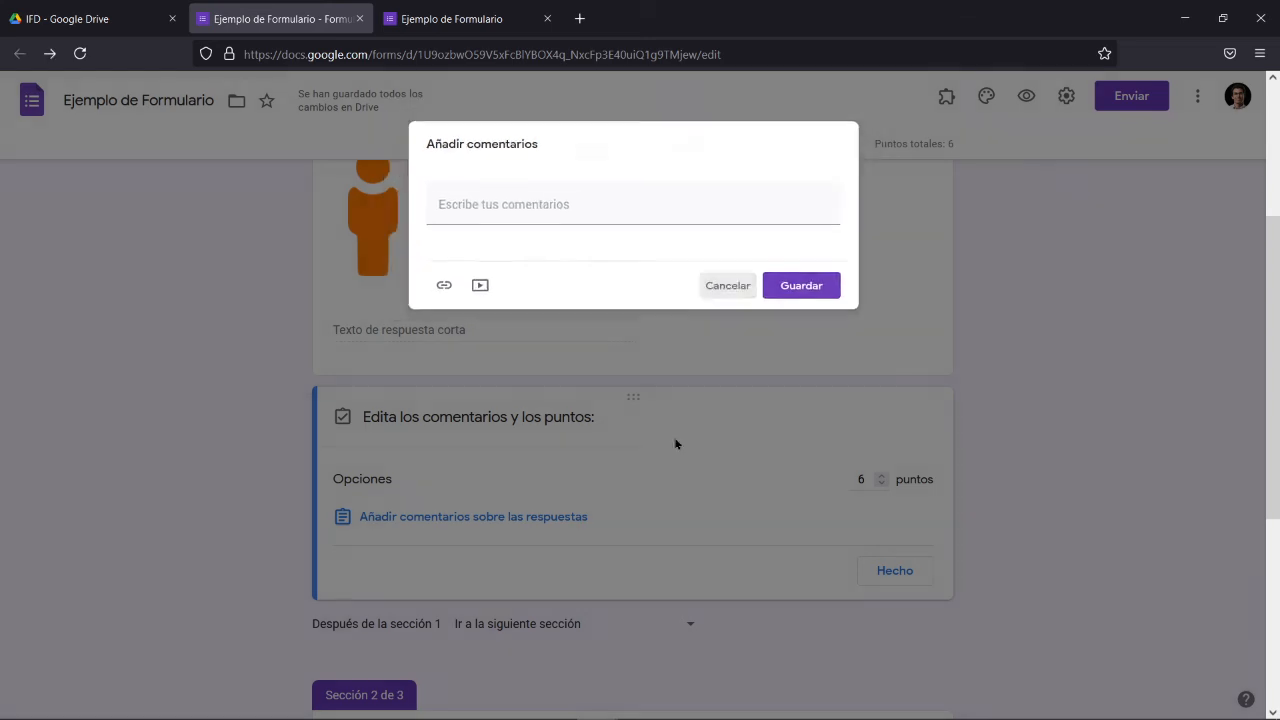
left_click(893, 569)
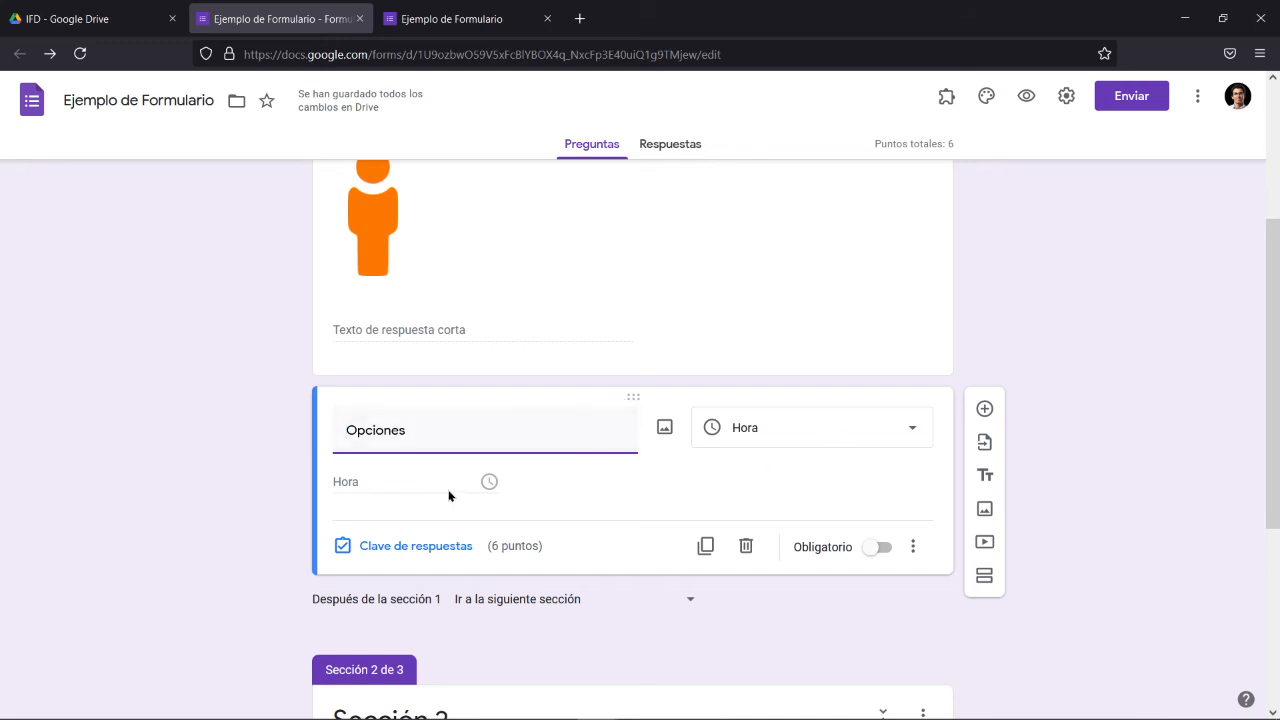
Step: Change the Opciones question to Varias opciones and give it three choices: Opción 1, Opción 2 and Opción 3
left_click(857, 420)
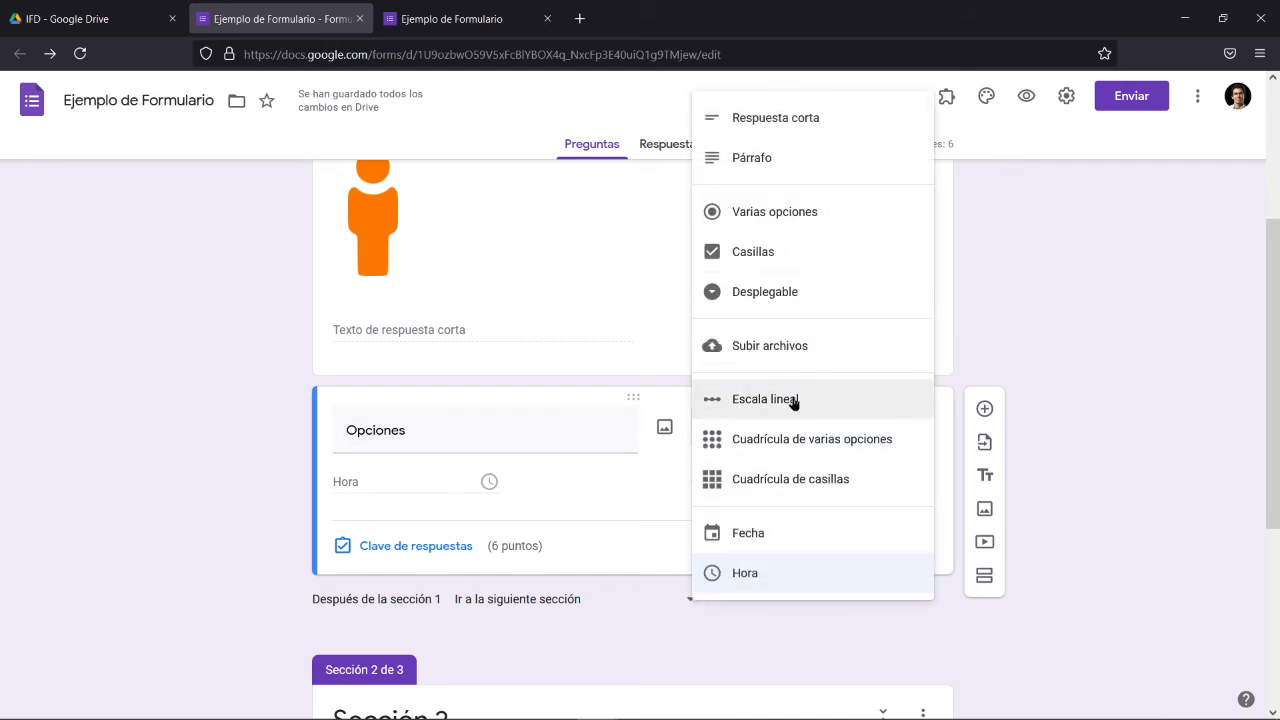
left_click(830, 222)
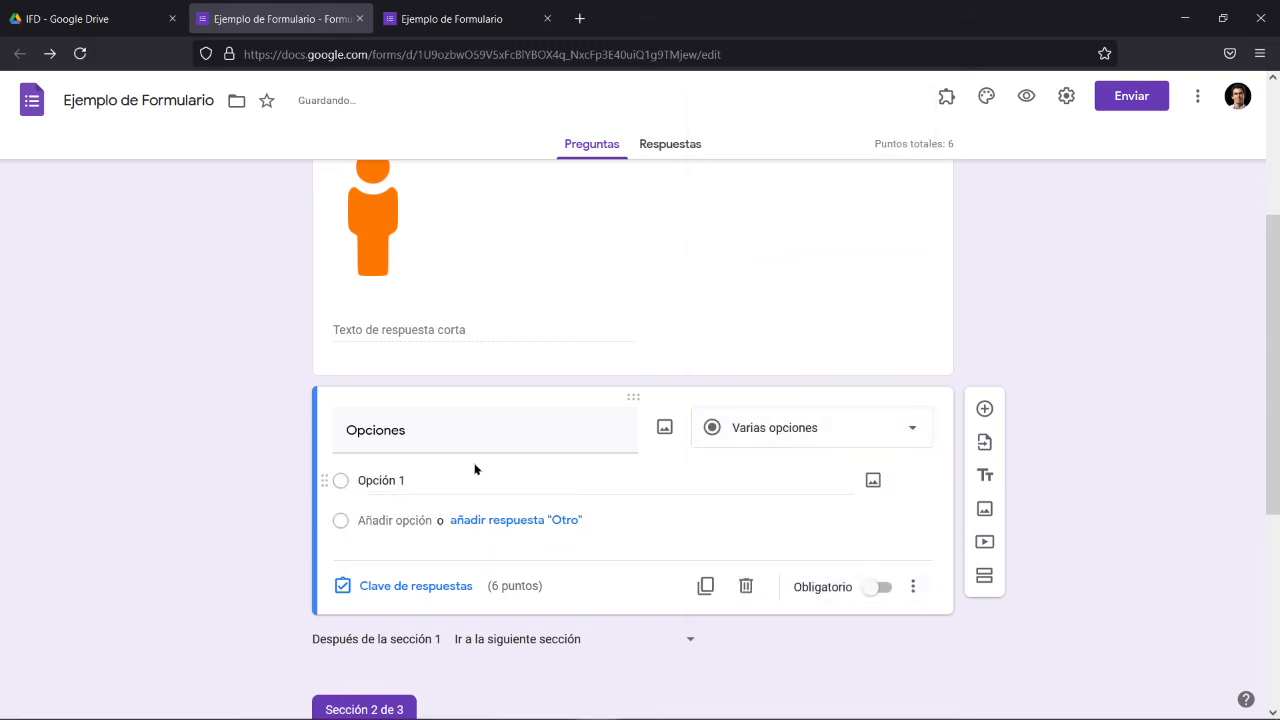
left_click(449, 483)
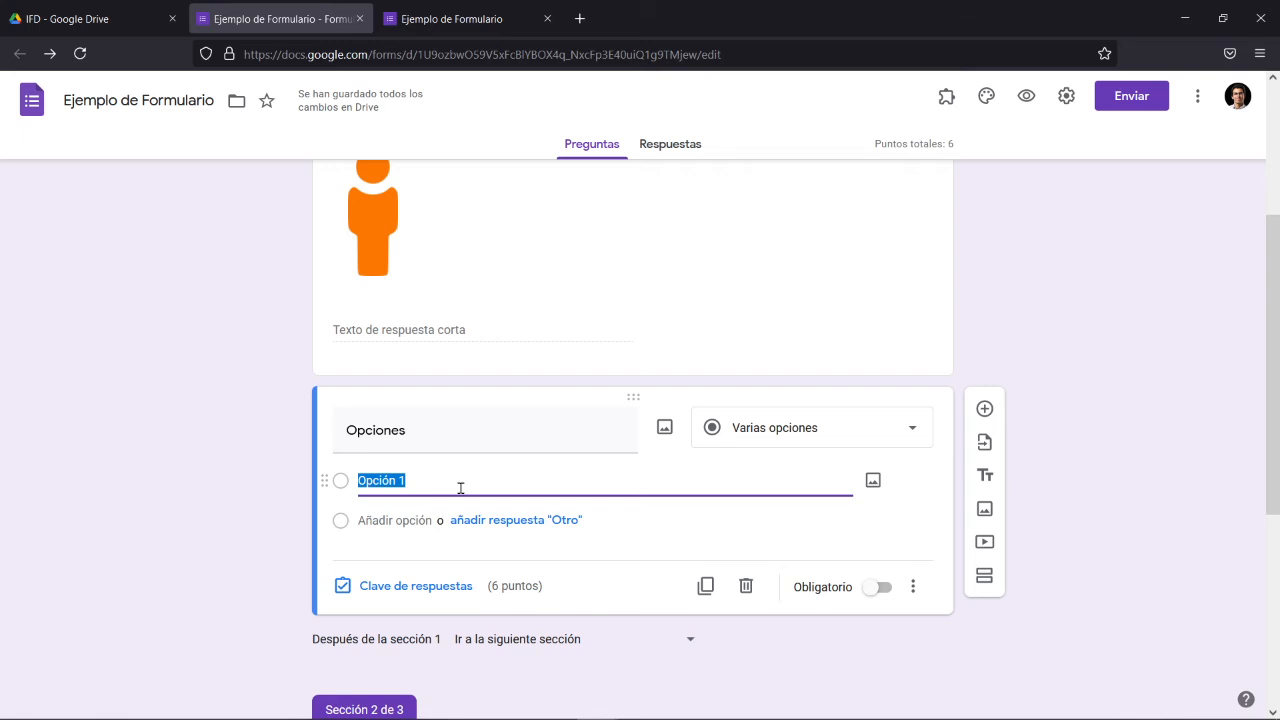
key("Return")
key("Return")
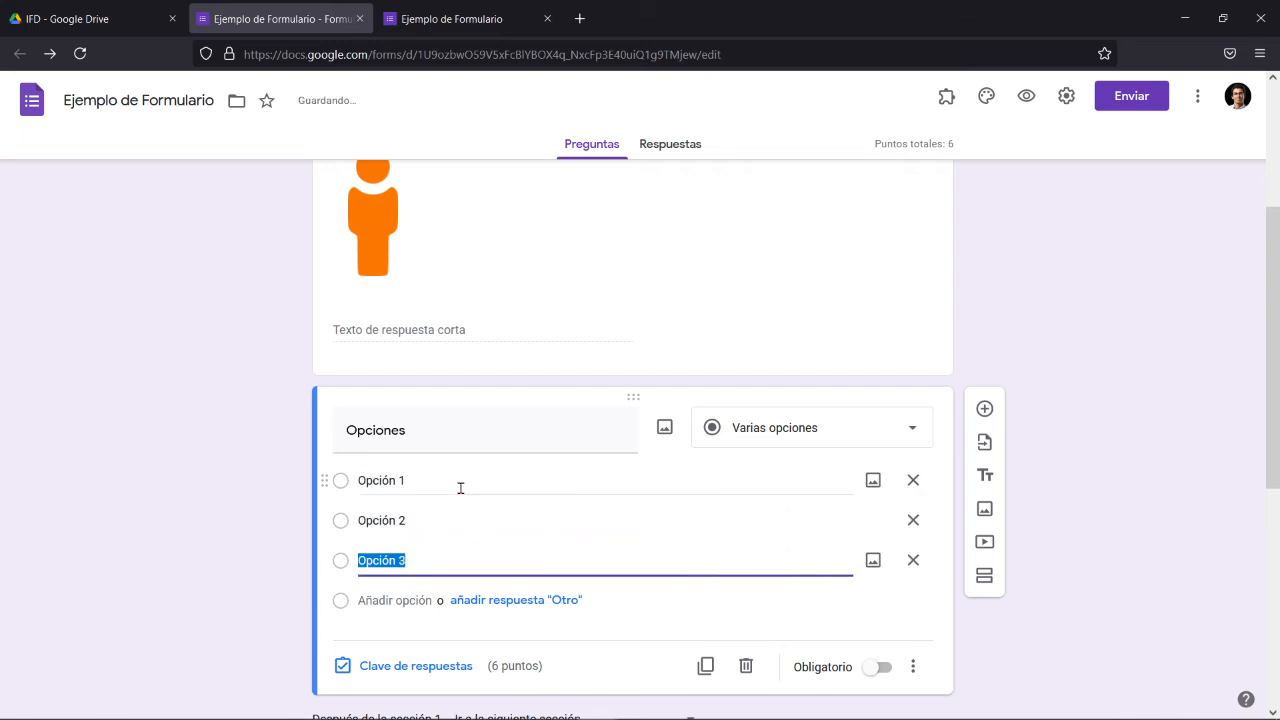
left_click(941, 625)
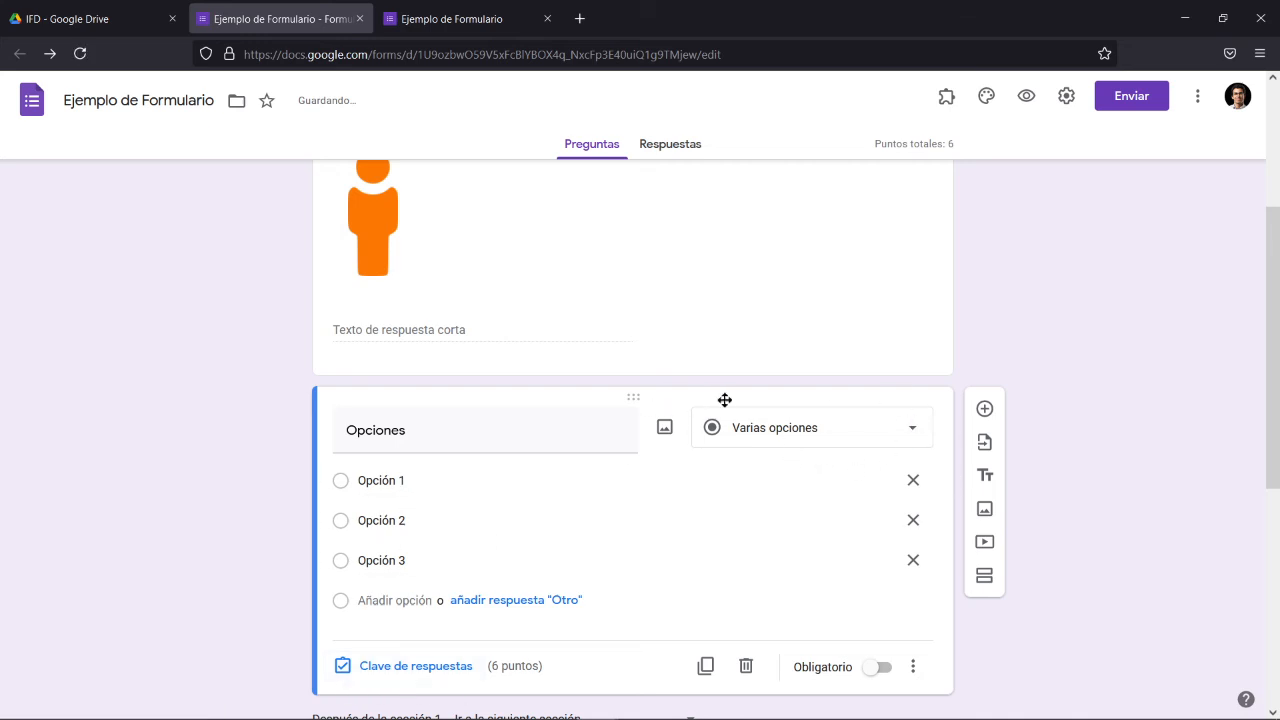
Step: In the answer key of Opciones, mark Opción 2 as the correct answer
left_click(456, 668)
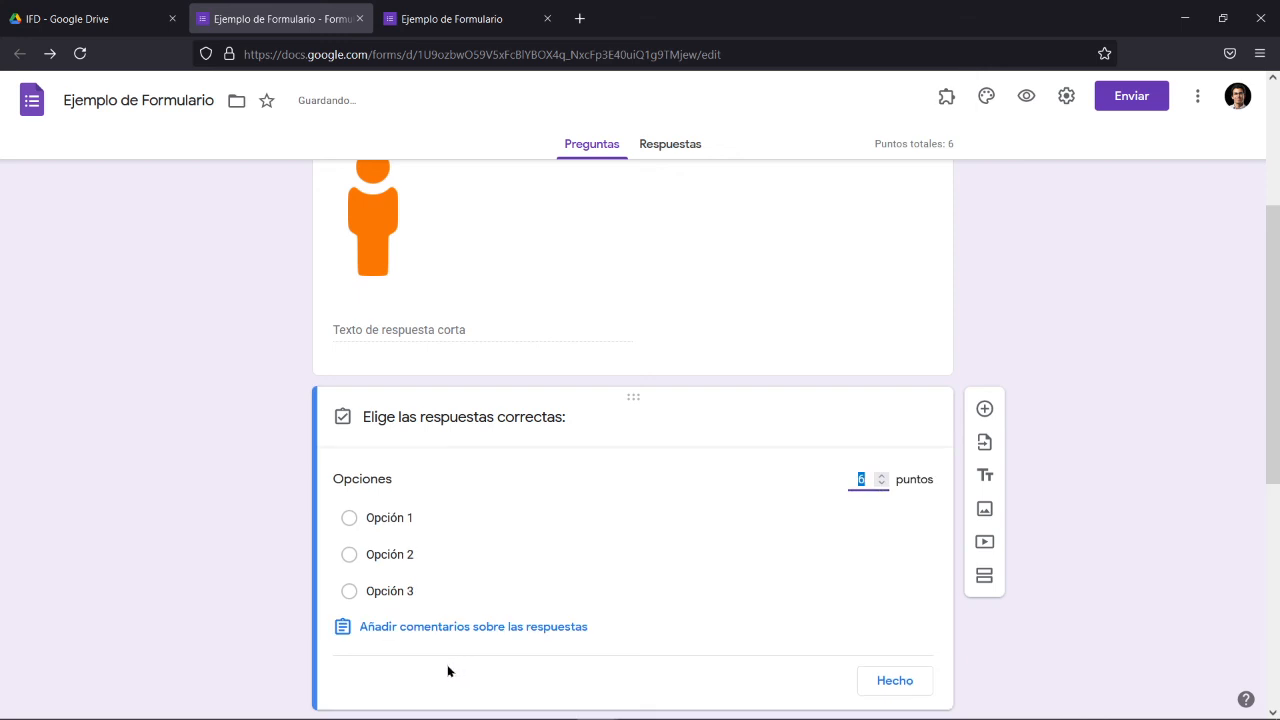
left_click(349, 556)
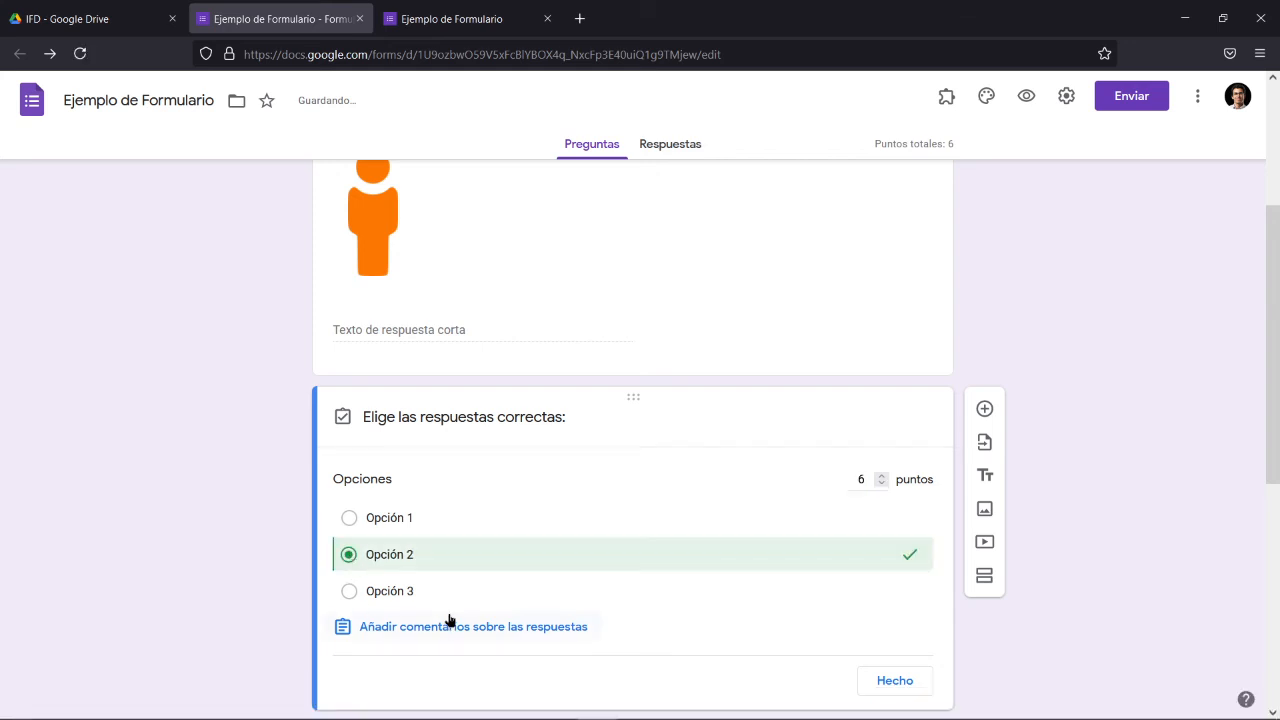
left_click(349, 591)
left_click(348, 594)
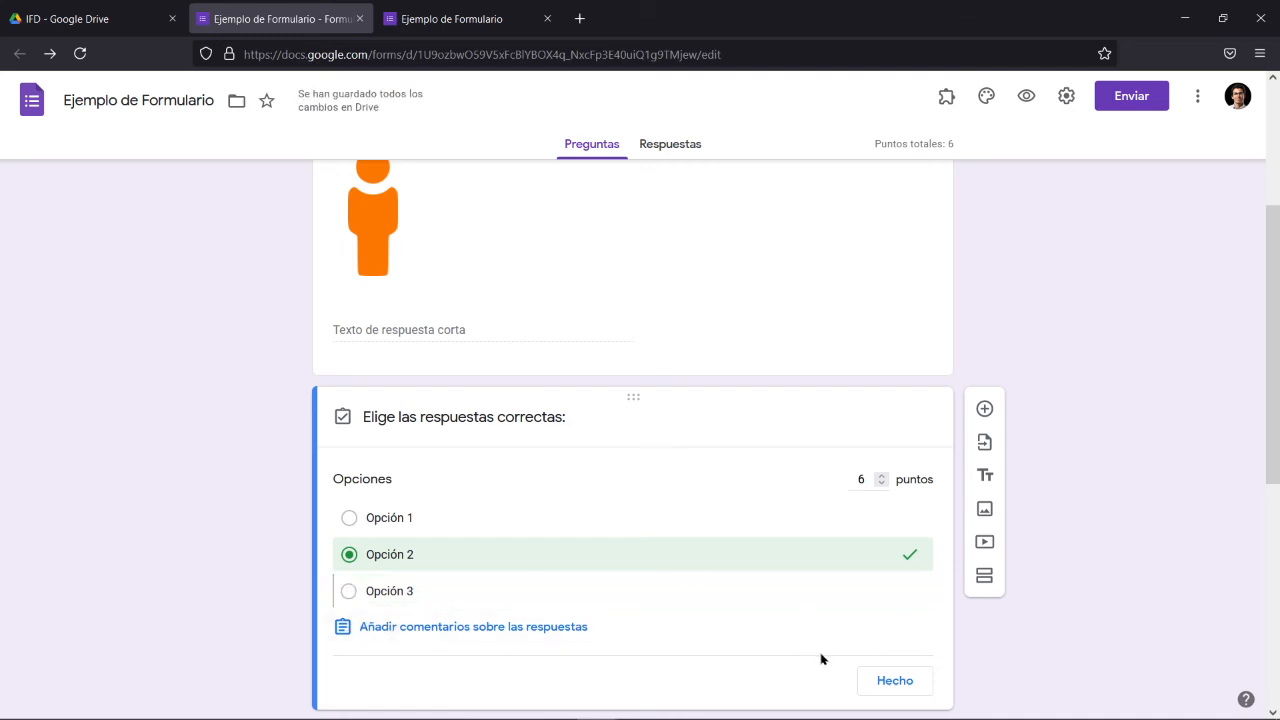
Step: Look at the answer feedback dialog for Opciones, save it without any comment, and finish editing the answer key
left_click(578, 632)
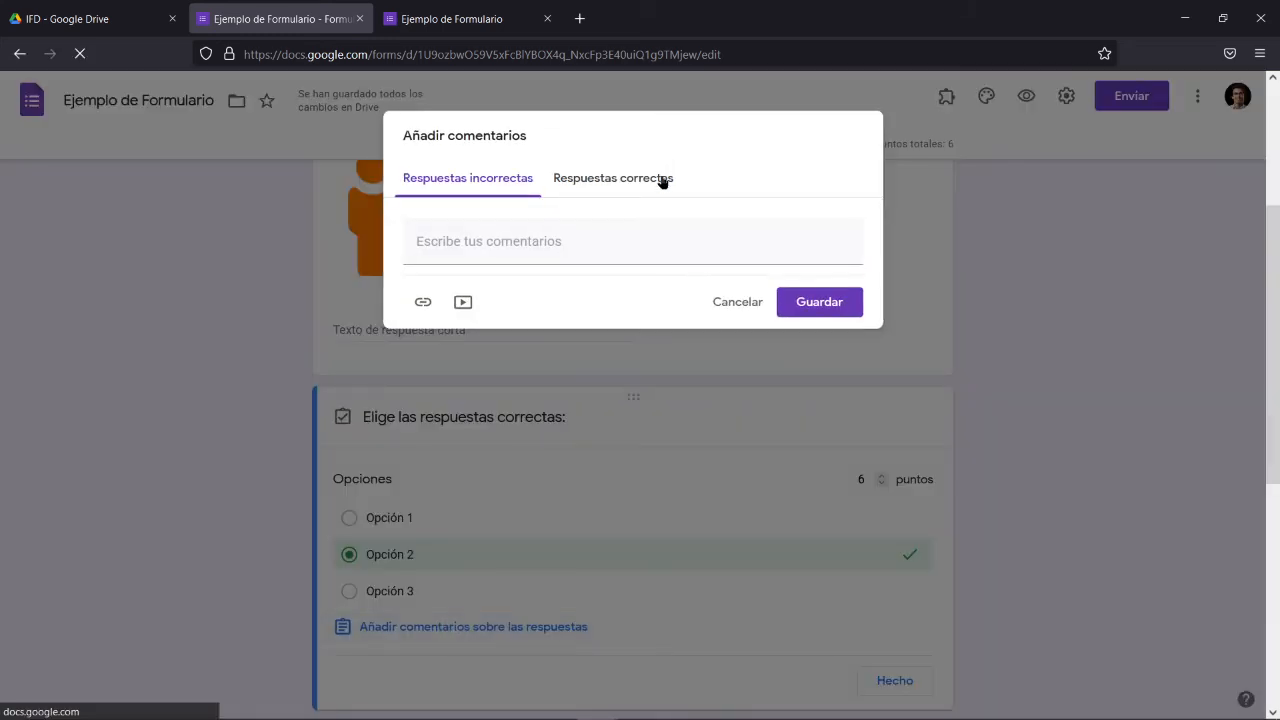
left_click(736, 311)
left_click(480, 626)
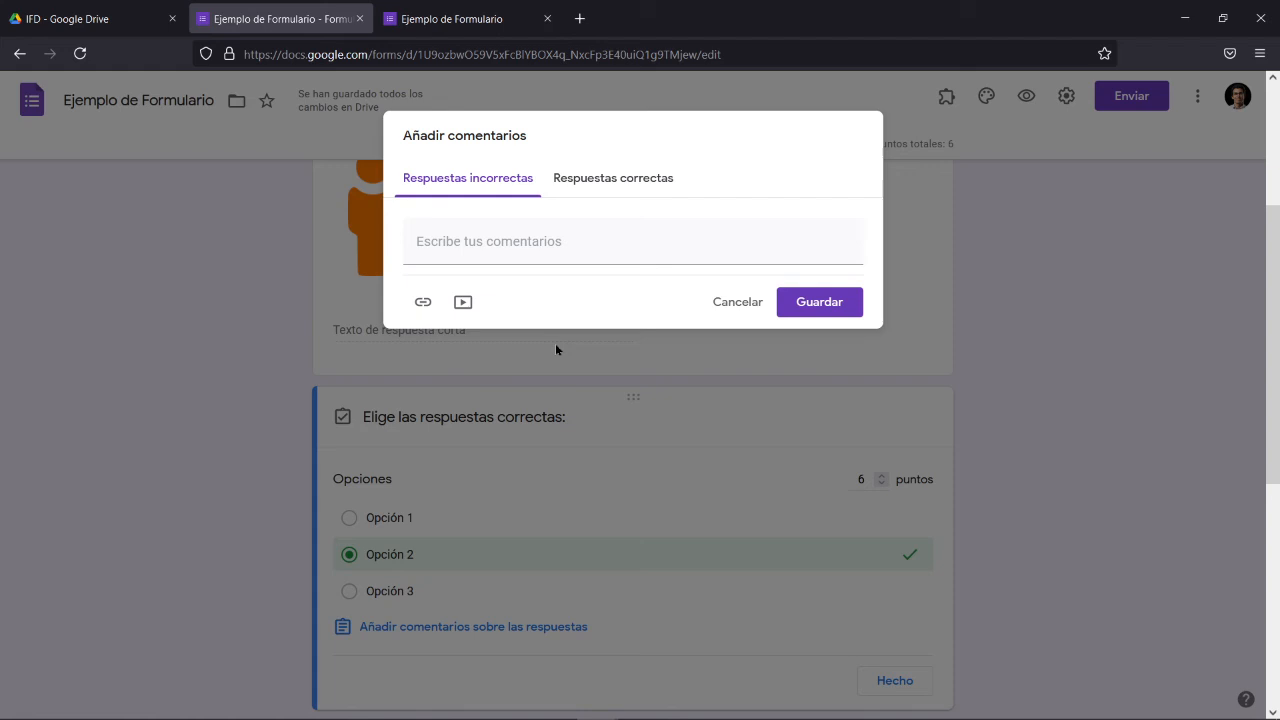
left_click(490, 235)
left_click(576, 195)
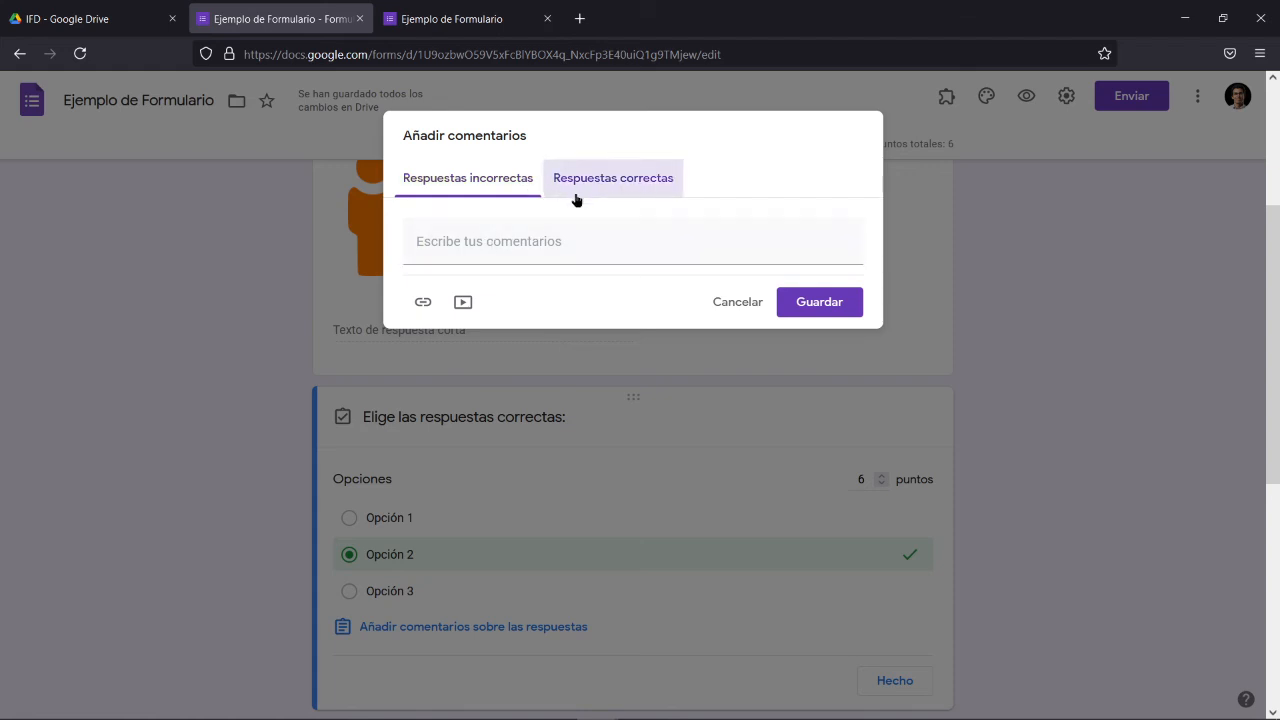
left_click(492, 187)
left_click(503, 246)
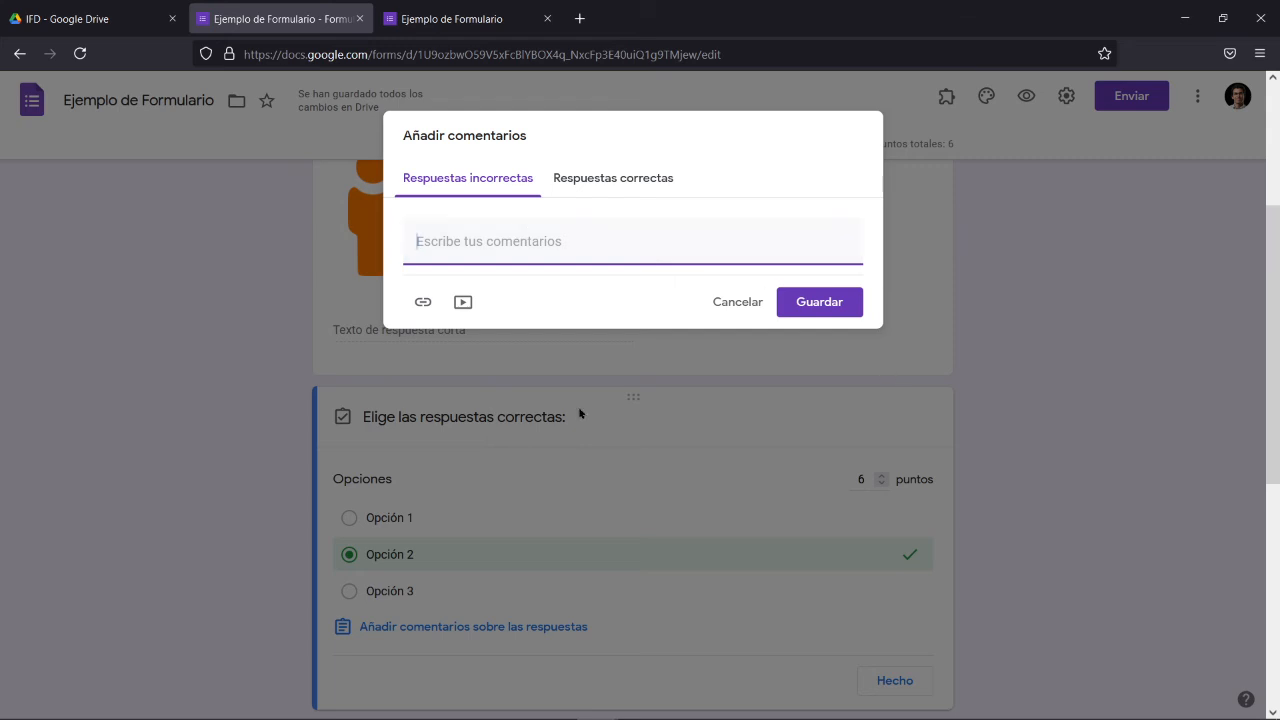
left_click(849, 303)
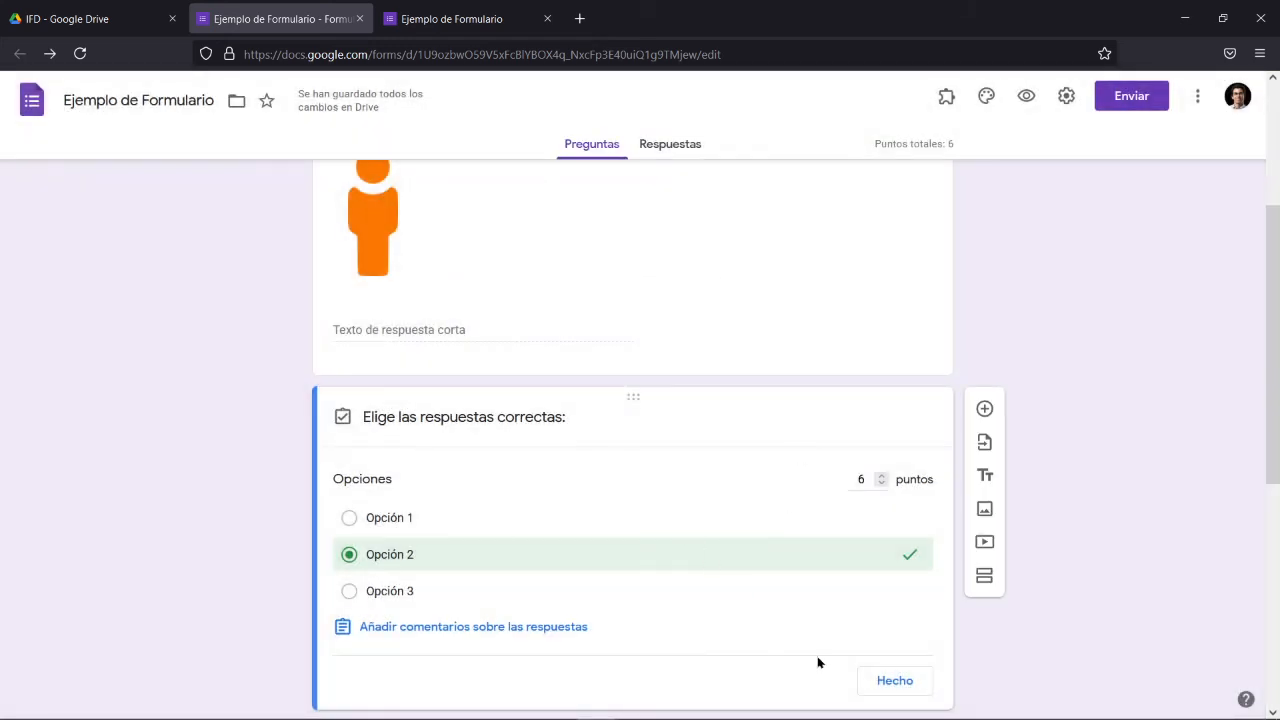
left_click(895, 680)
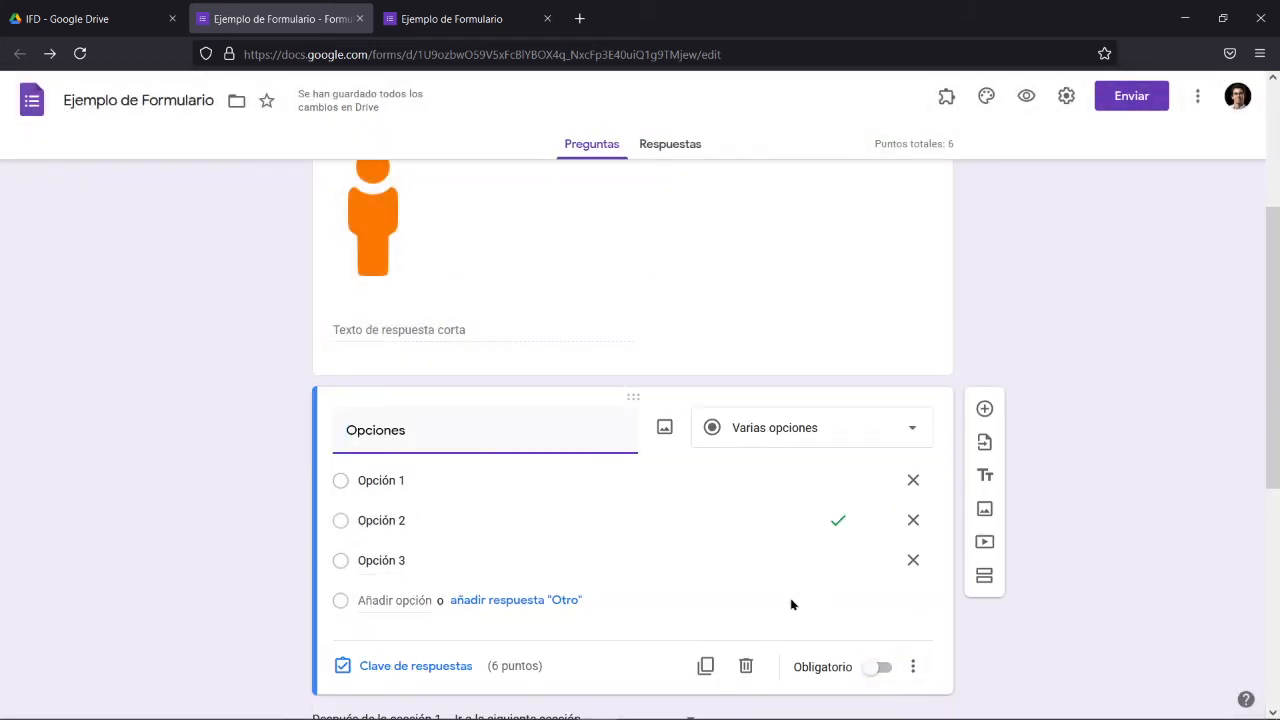
Step: Reload the respondent view of the form and check the points shown for the Opciones question
left_click(460, 8)
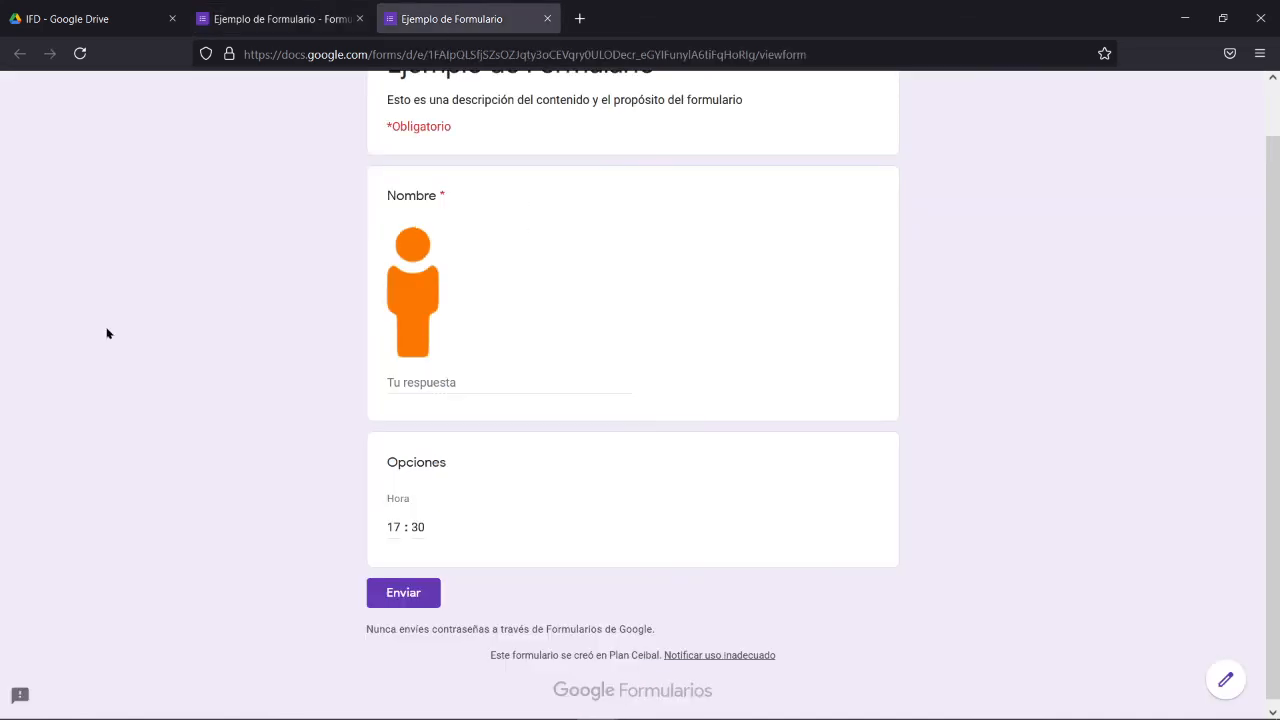
left_click(84, 54)
left_click(579, 431)
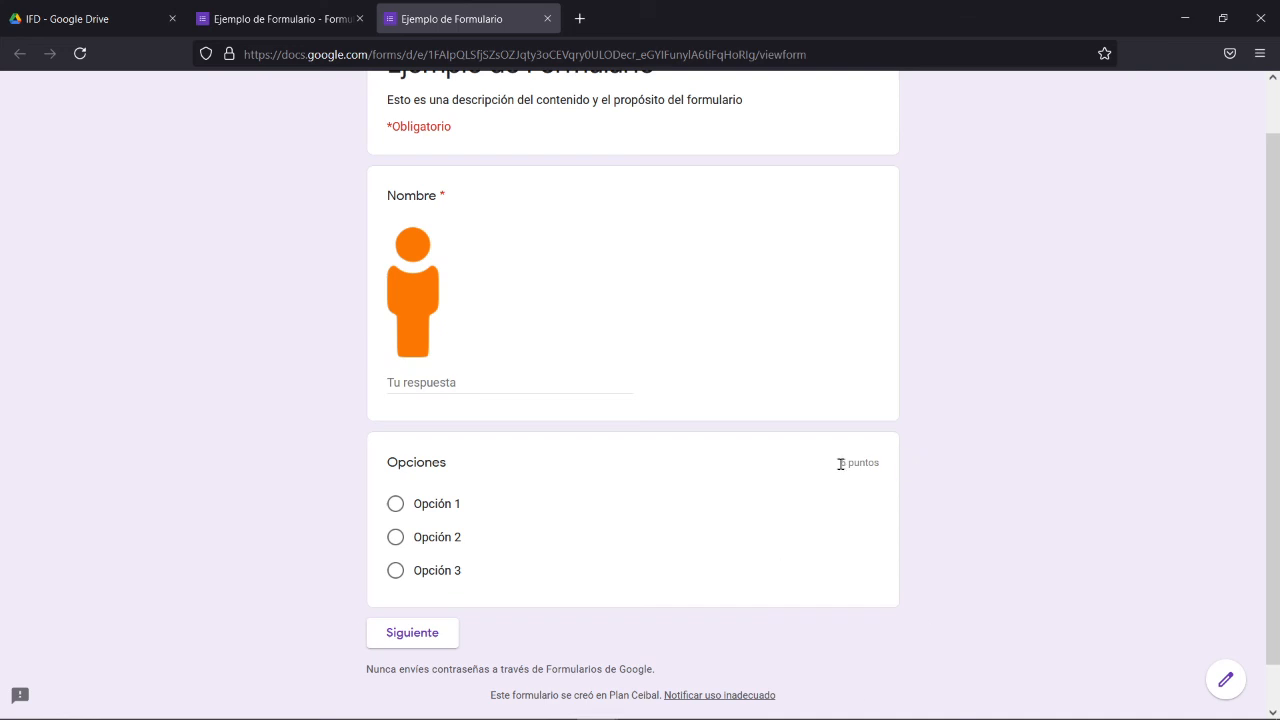
left_click_drag(841, 463, 897, 469)
left_click(860, 463)
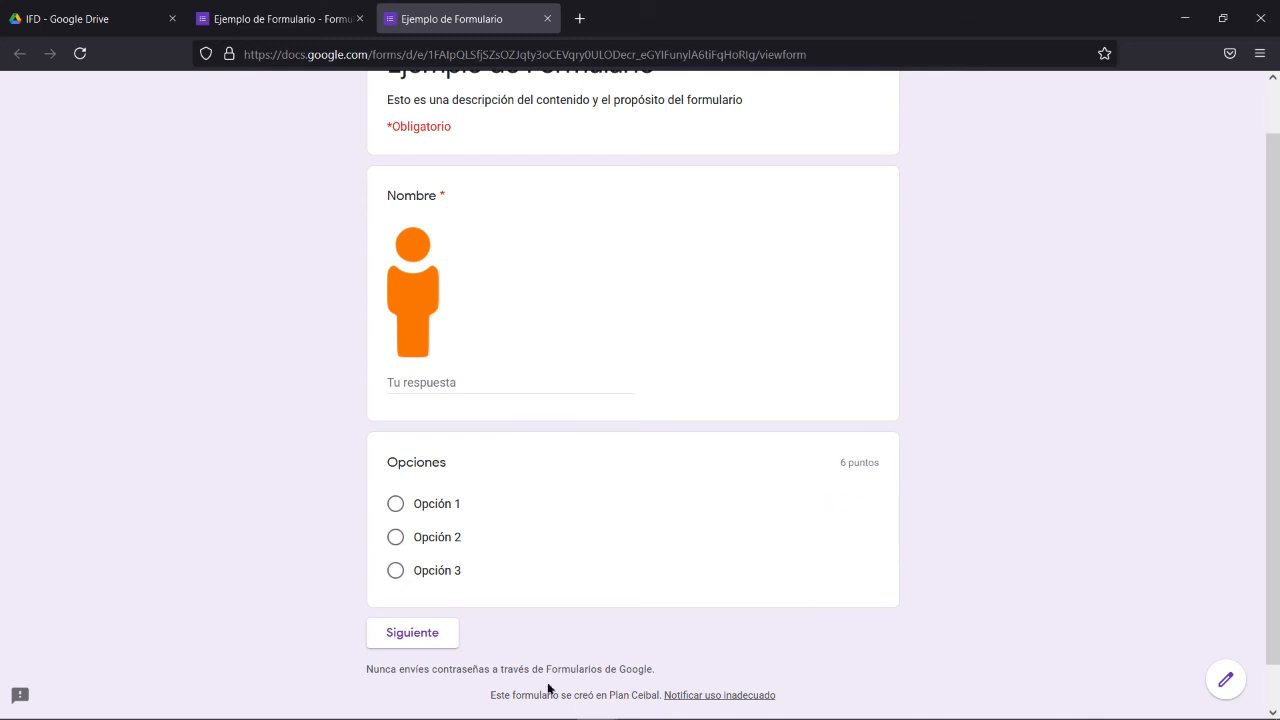
Step: Answer Opciones with Opción 2 in the respondent view, checking the choice against the answer key in the editor
left_click(396, 539)
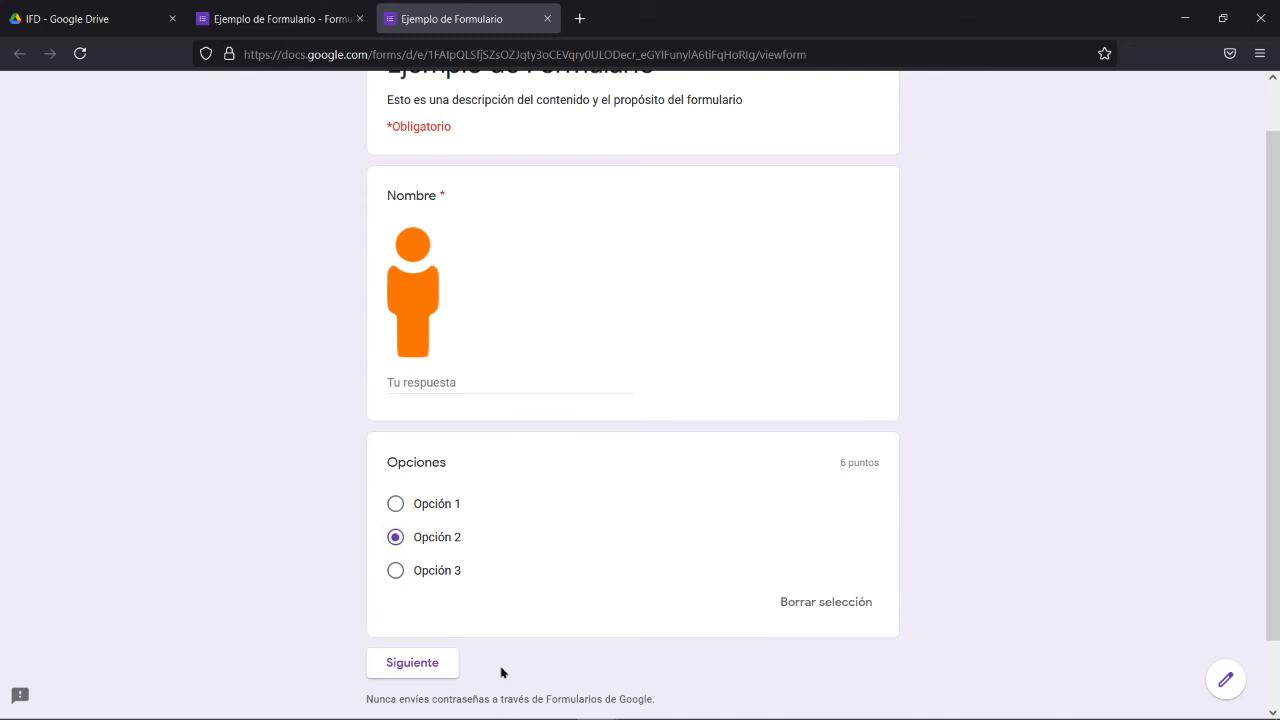
left_click(395, 571)
left_click(283, 19)
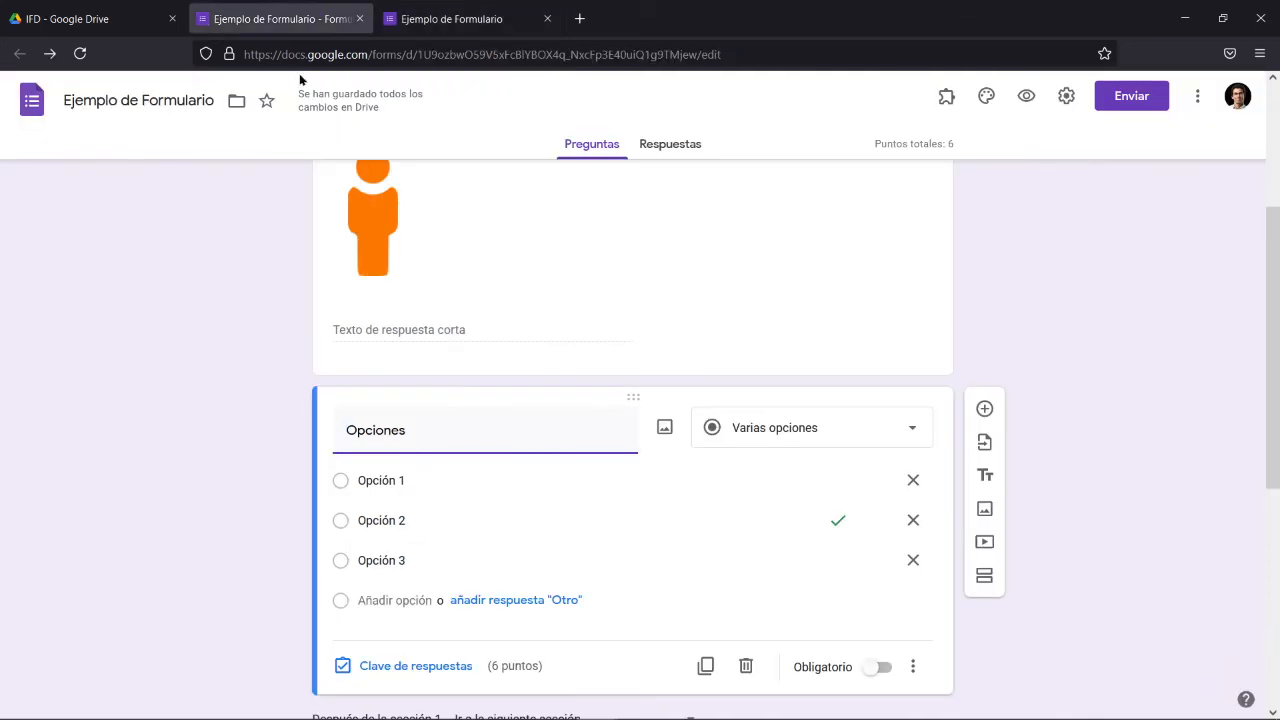
left_click(450, 19)
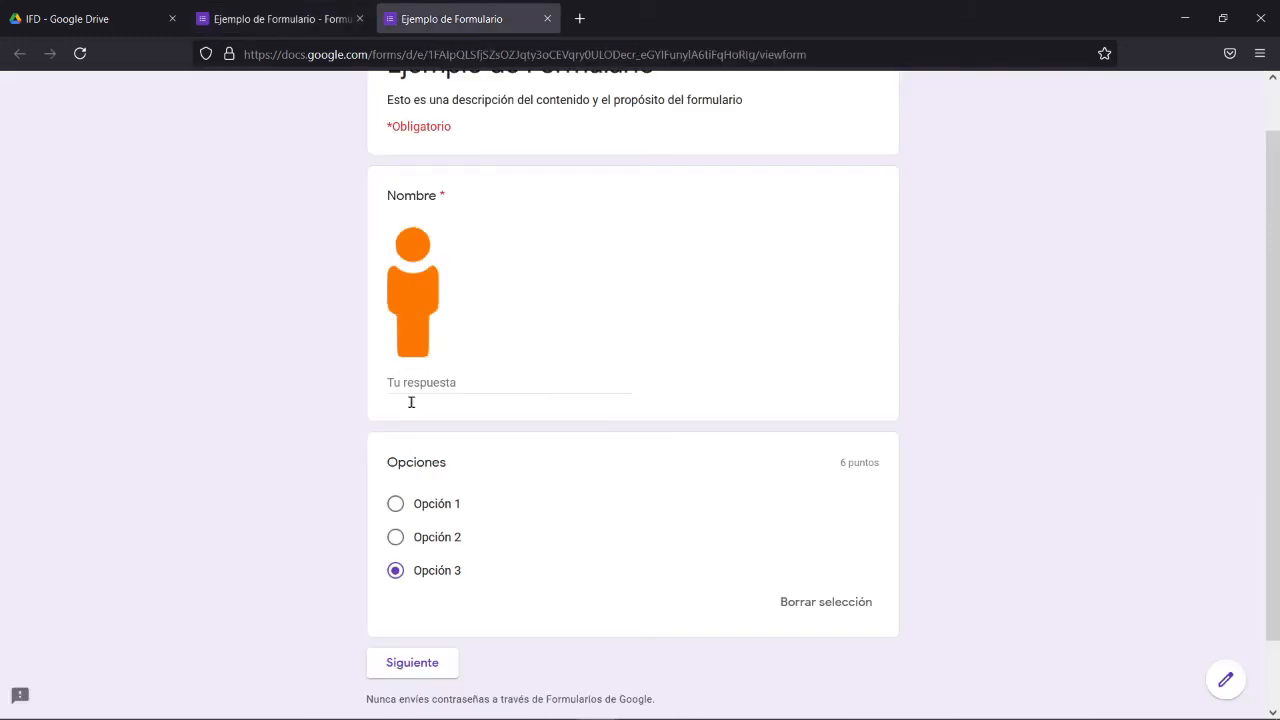
left_click(395, 537)
Step: Fill in the required Nombre field, submit the response through the remaining sections, and view its score
left_click(414, 668)
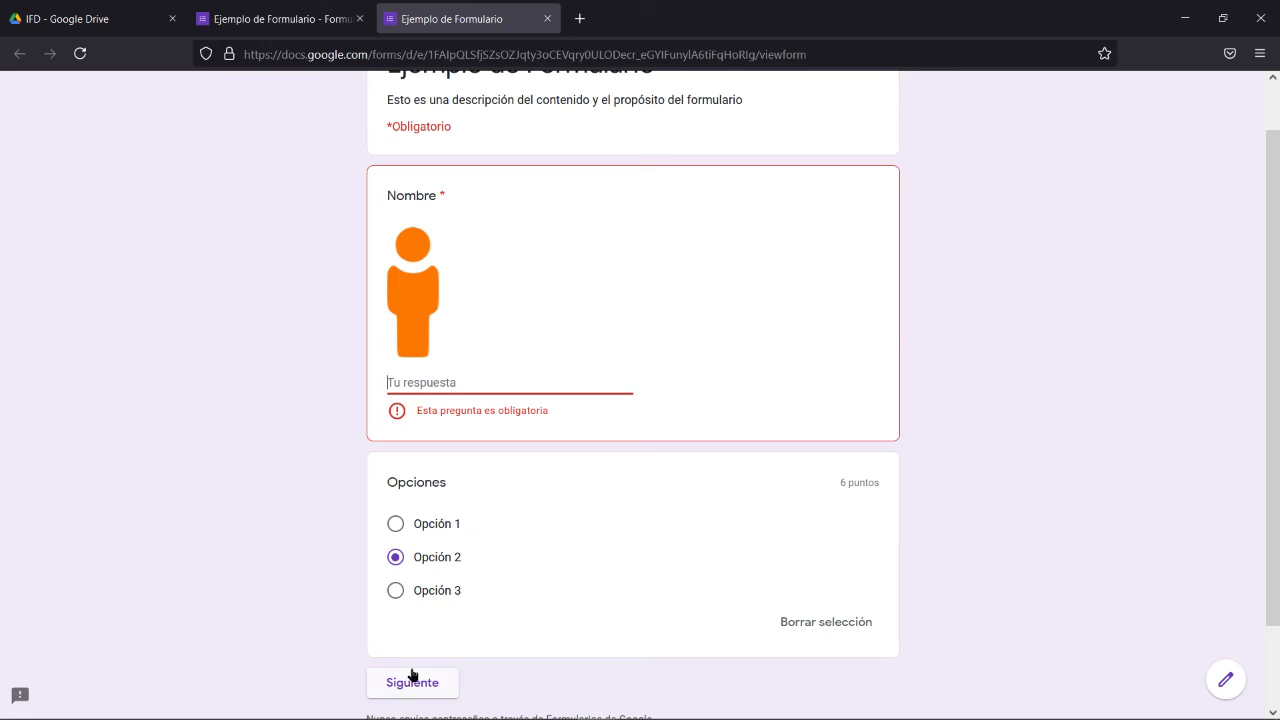
left_click(536, 402)
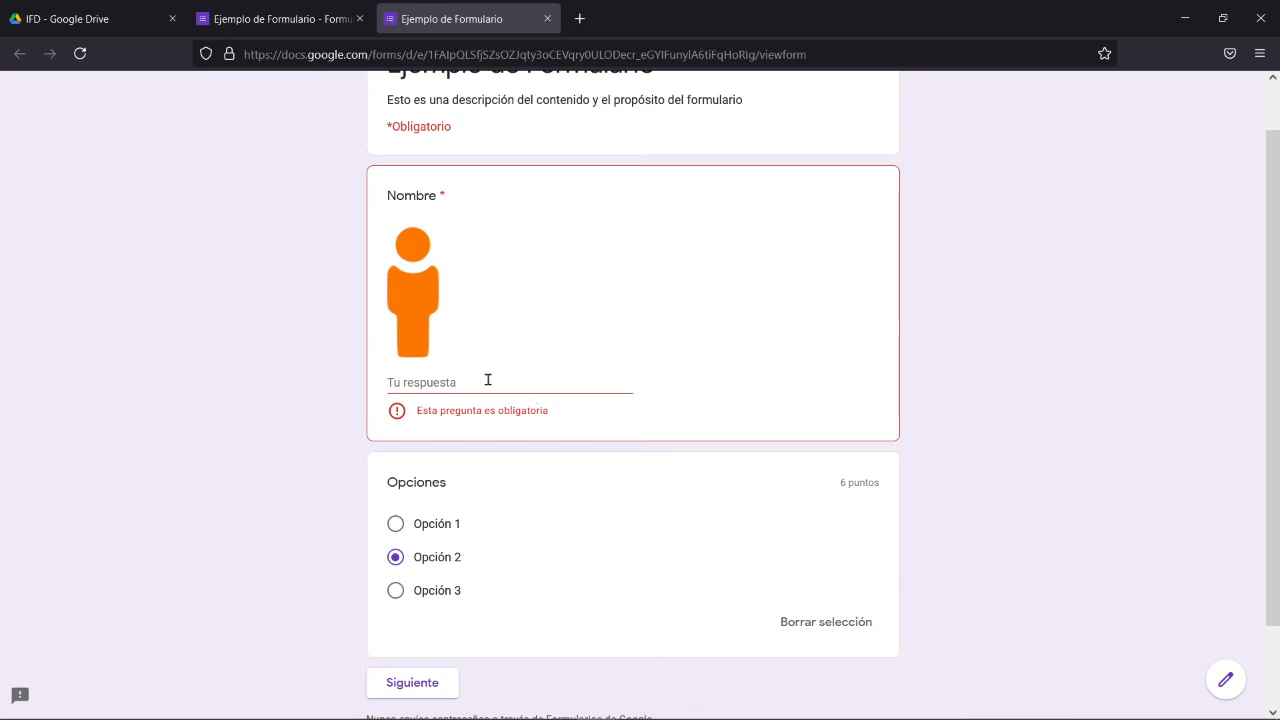
left_click(488, 380)
type("LSA")
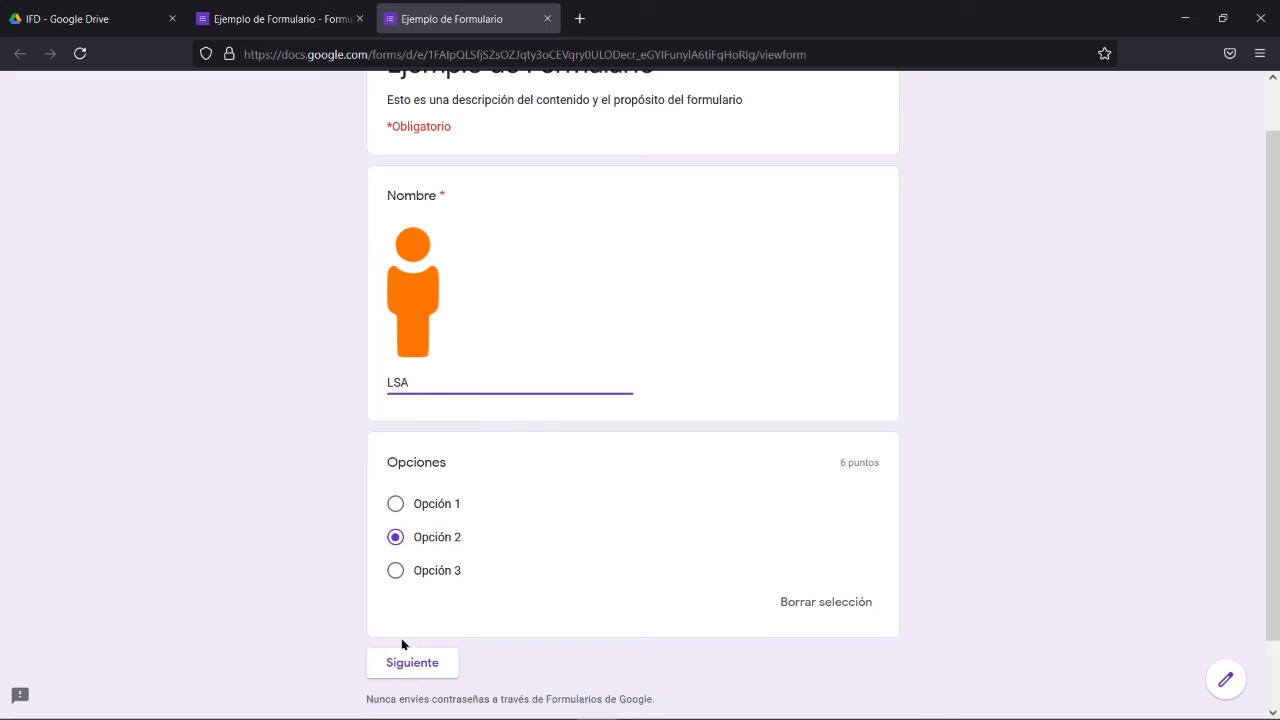
left_click(408, 666)
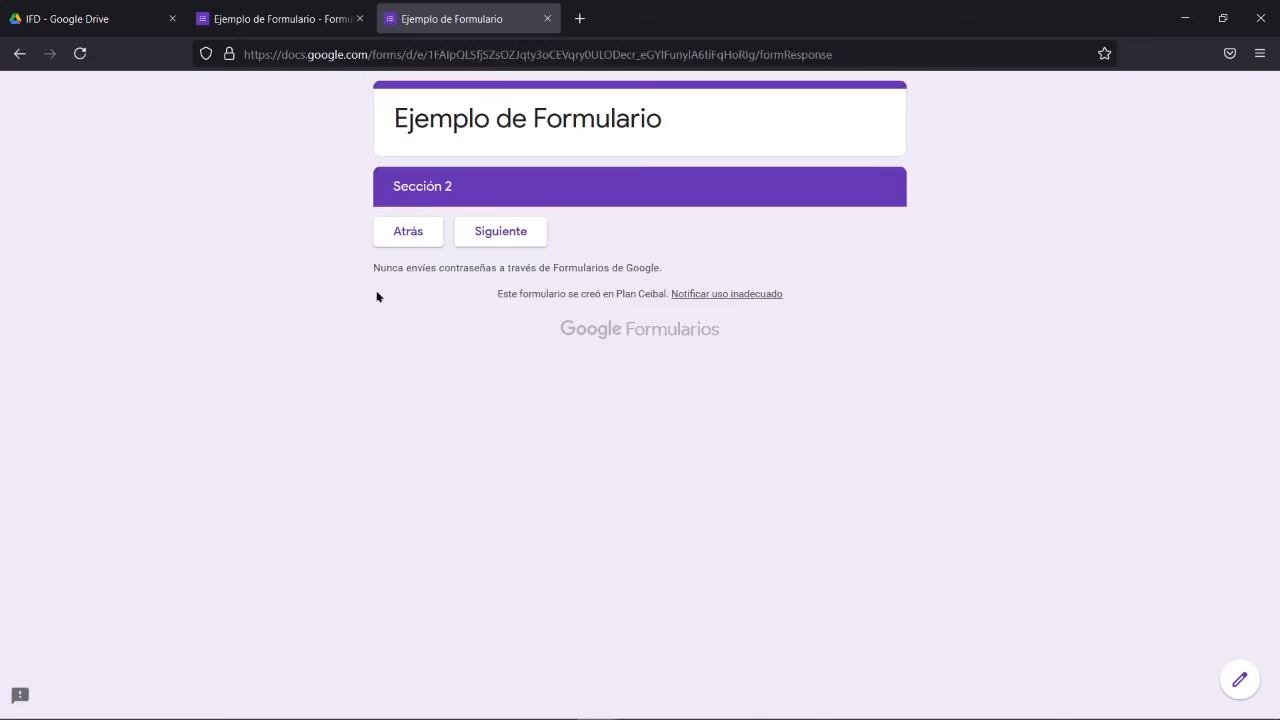
left_click(503, 237)
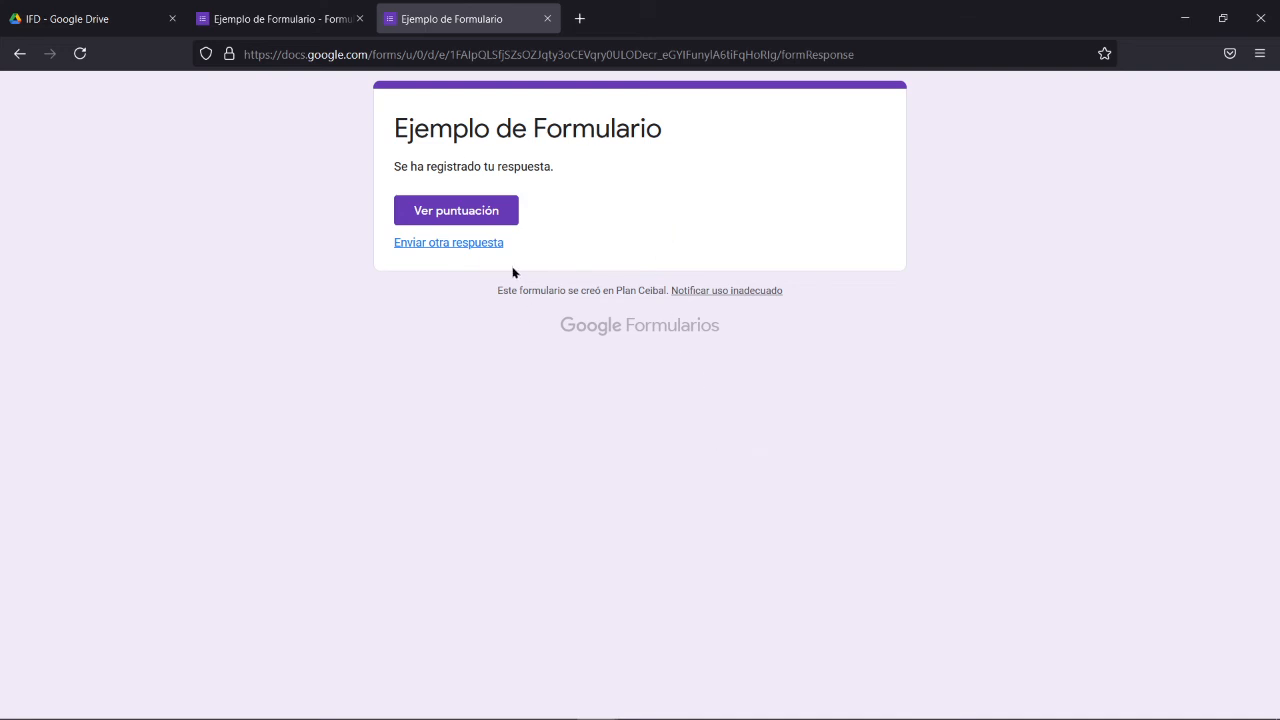
left_click(490, 217)
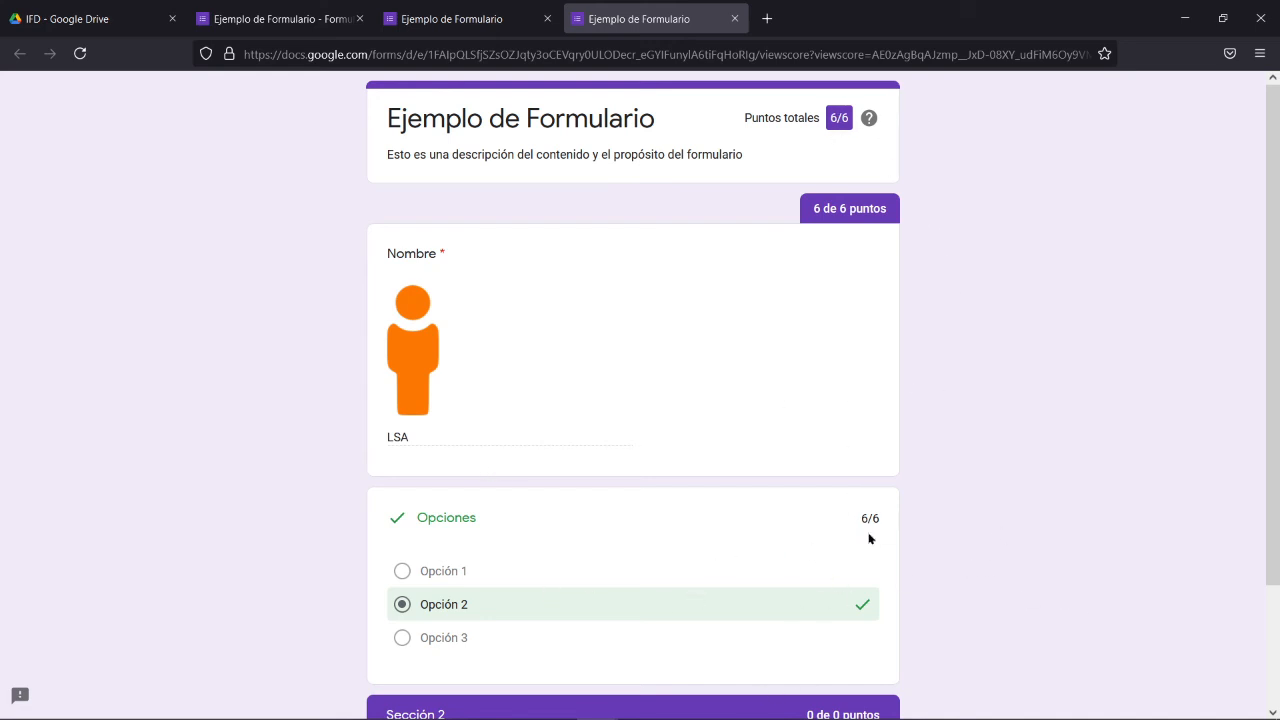
Step: Start another response to the form, fill in Nombre, and answer Opciones with the incorrect choice Opción 1
left_click(548, 26)
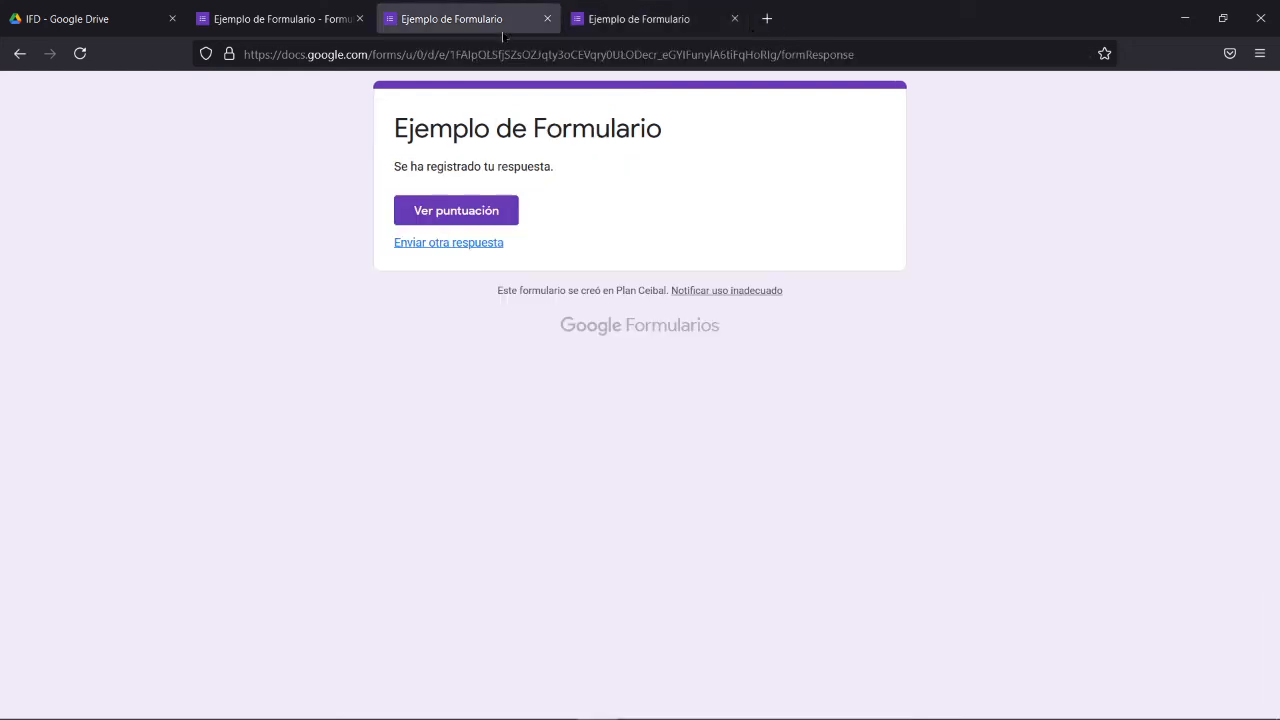
left_click(470, 242)
left_click(517, 438)
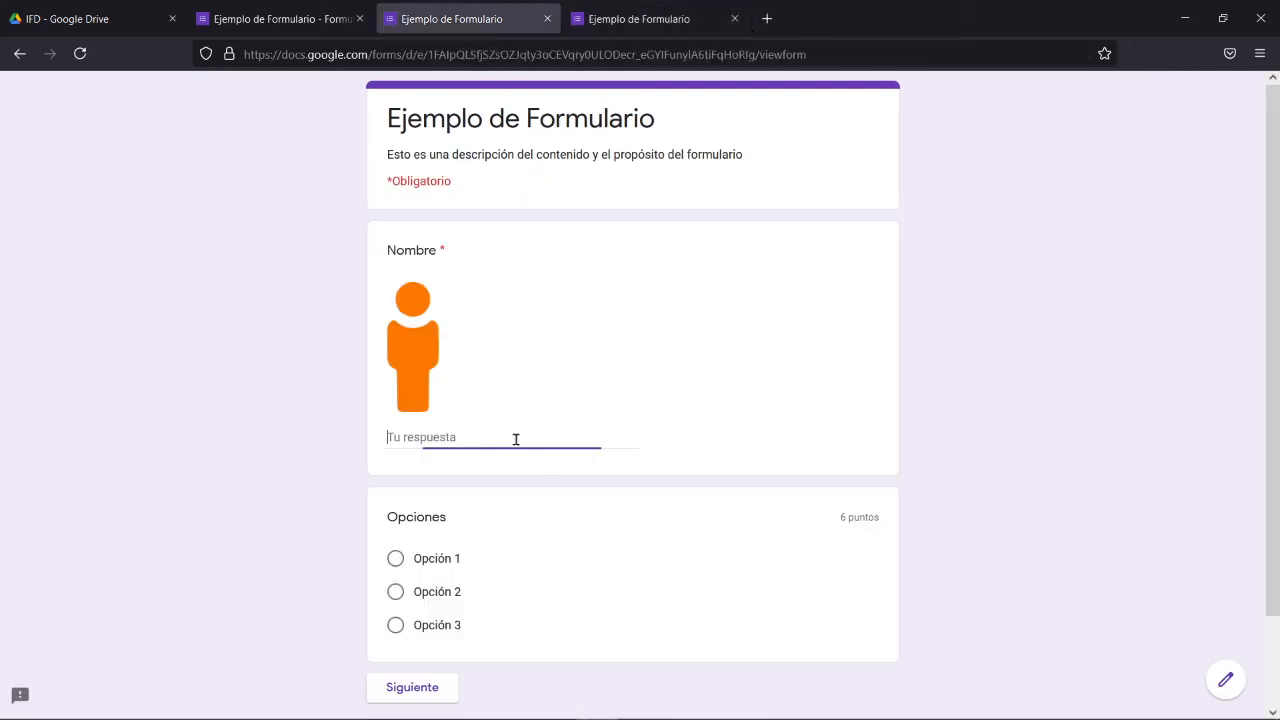
type("LSA")
left_click(438, 558)
scroll(455, 607, "down", 2)
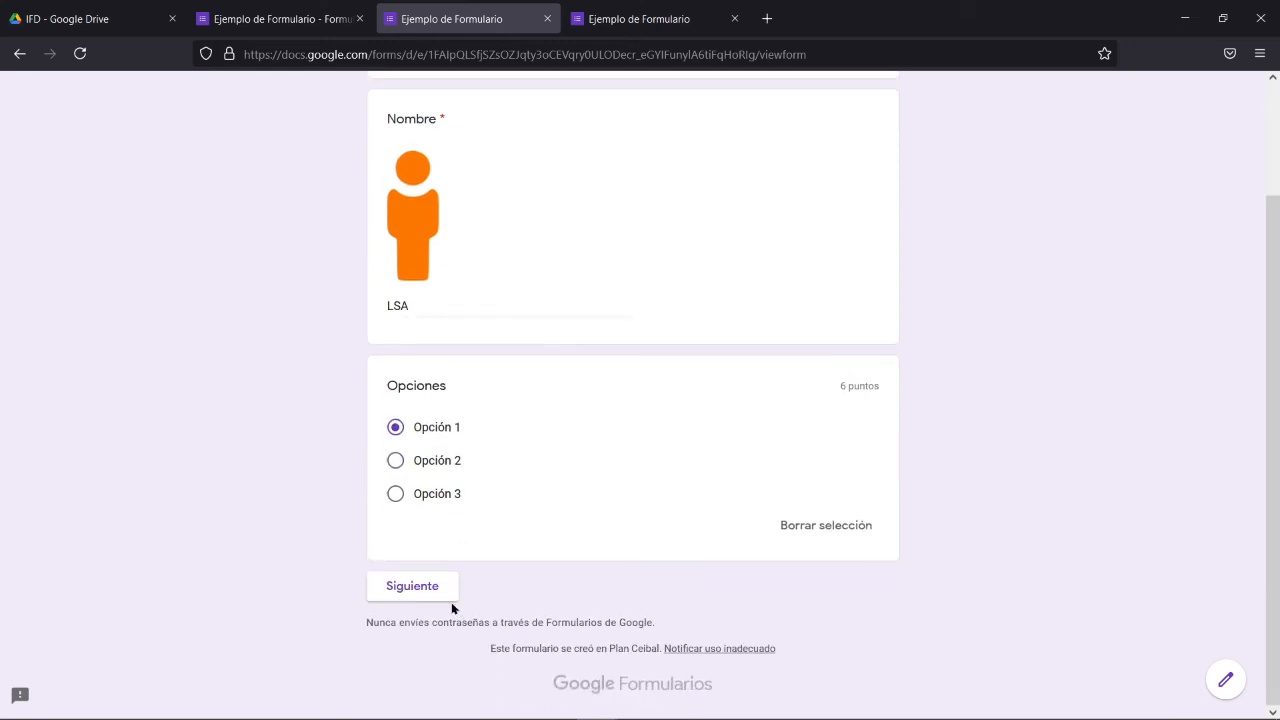
Step: Submit the second response through sections 2 and 3, and view its score
left_click(438, 592)
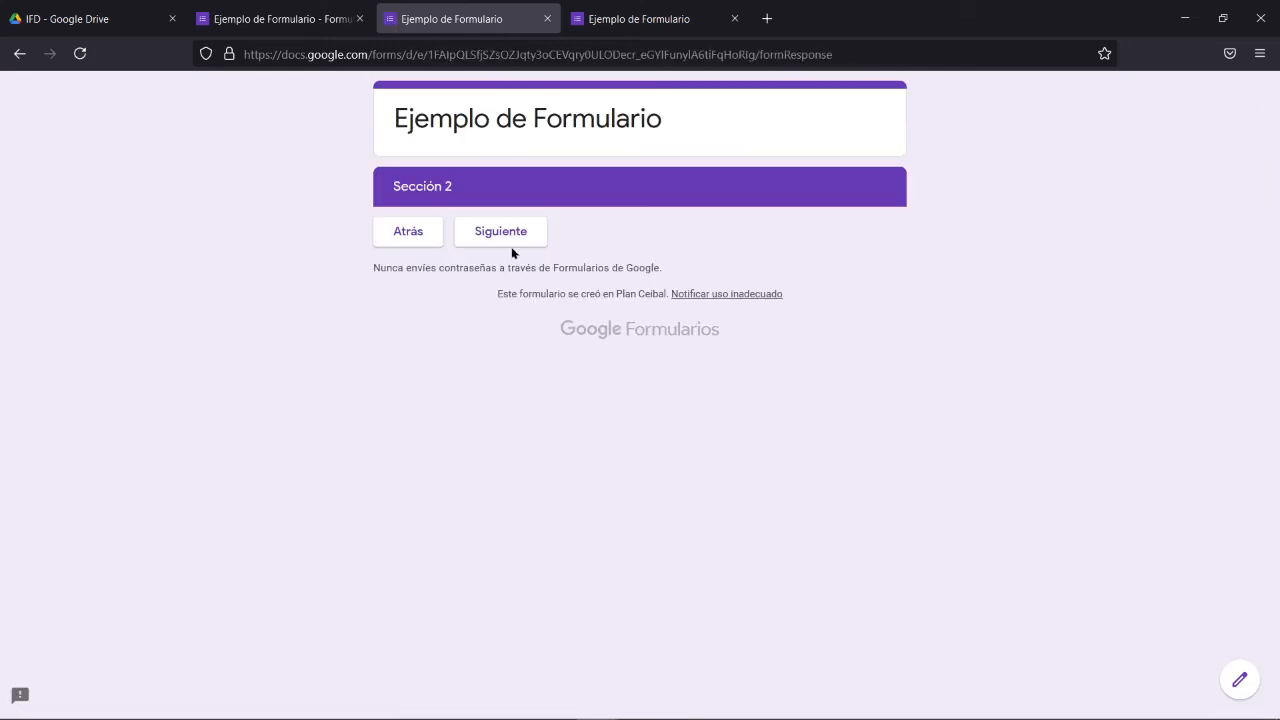
left_click(510, 238)
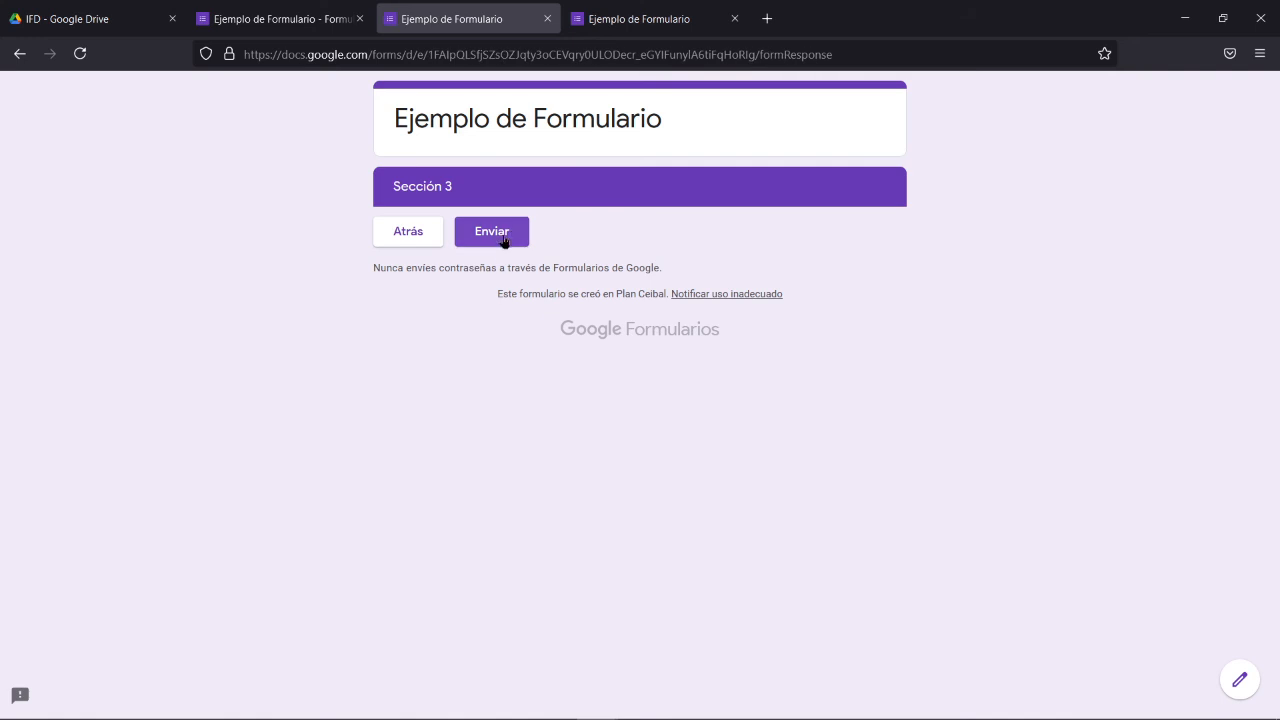
left_click(504, 241)
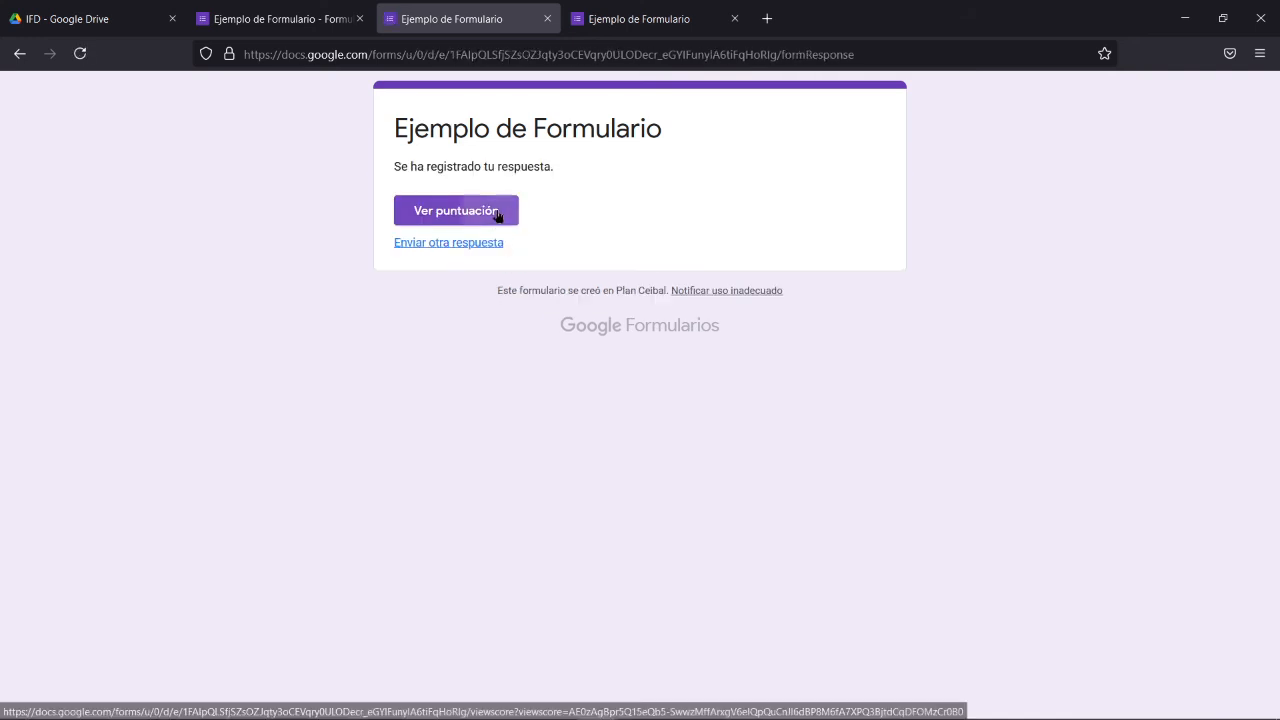
left_click(500, 212)
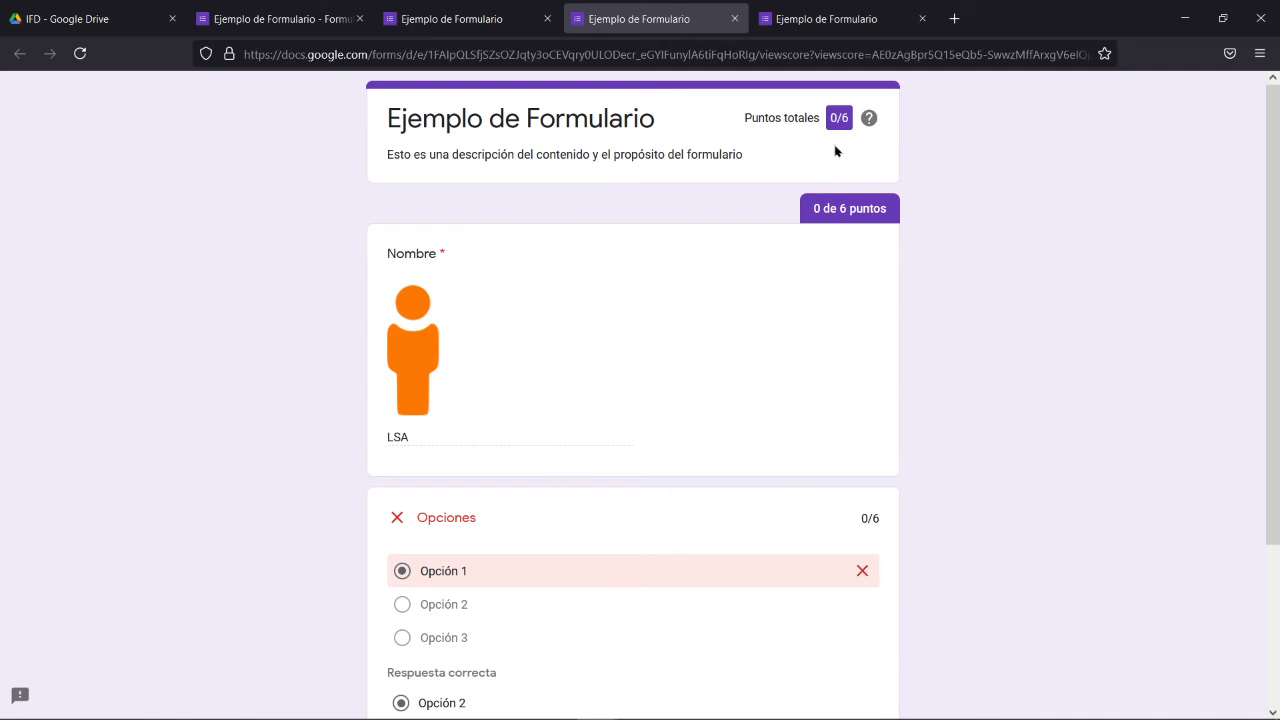
Step: Return to the form editor and view the beginning of section 1
left_click(425, 14)
left_click(288, 12)
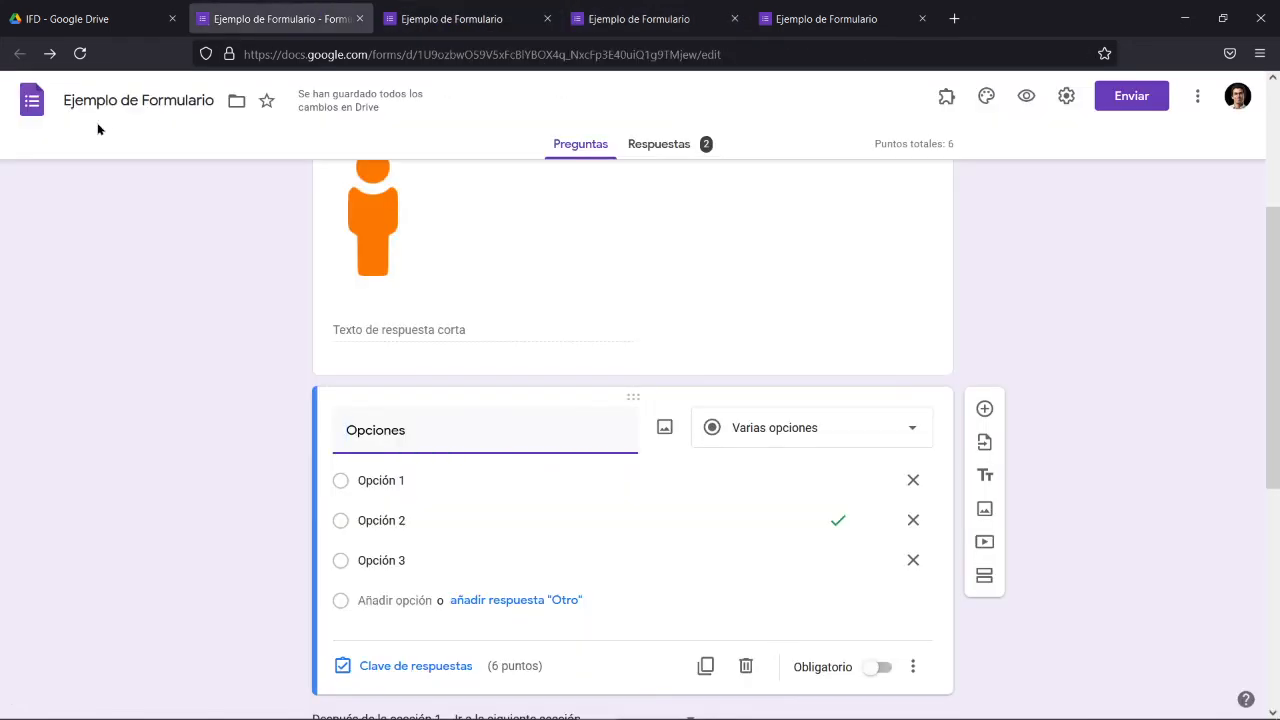
scroll(1150, 448, "up", 3)
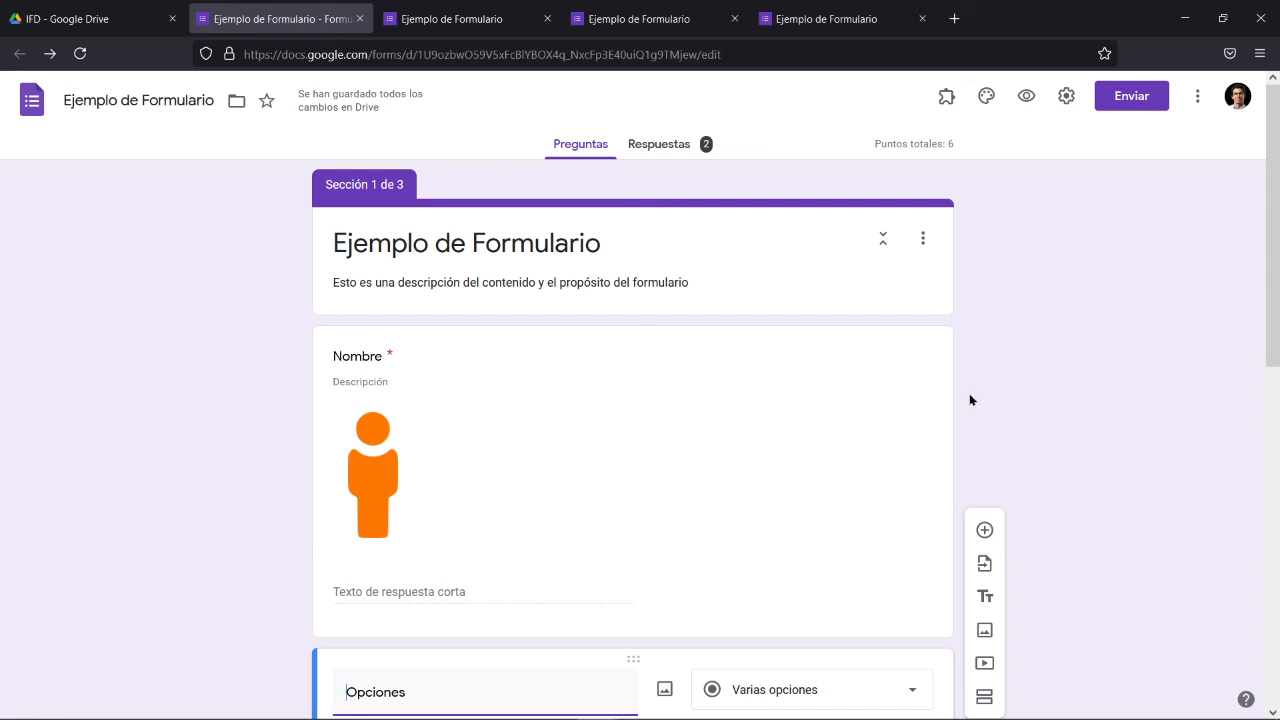
Step: Review the summary of the form's responses, including the score distribution and the chart for Opciones
left_click(652, 146)
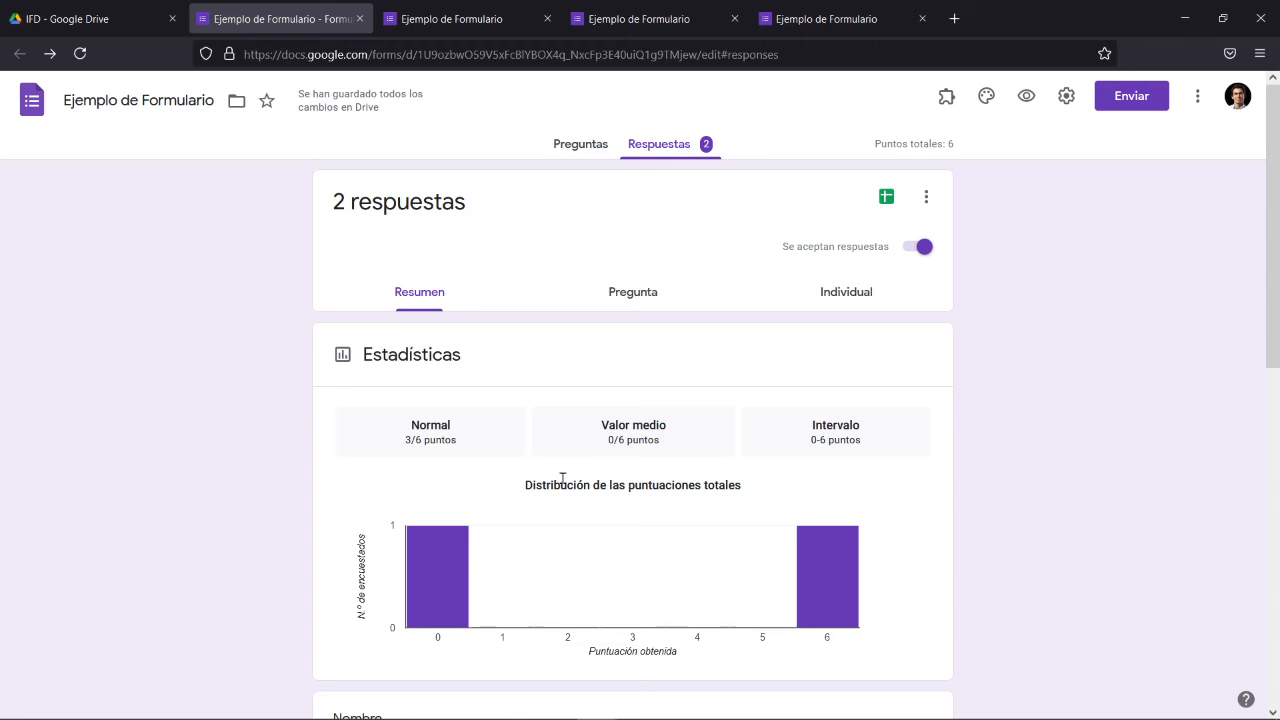
scroll(563, 478, "down", 7)
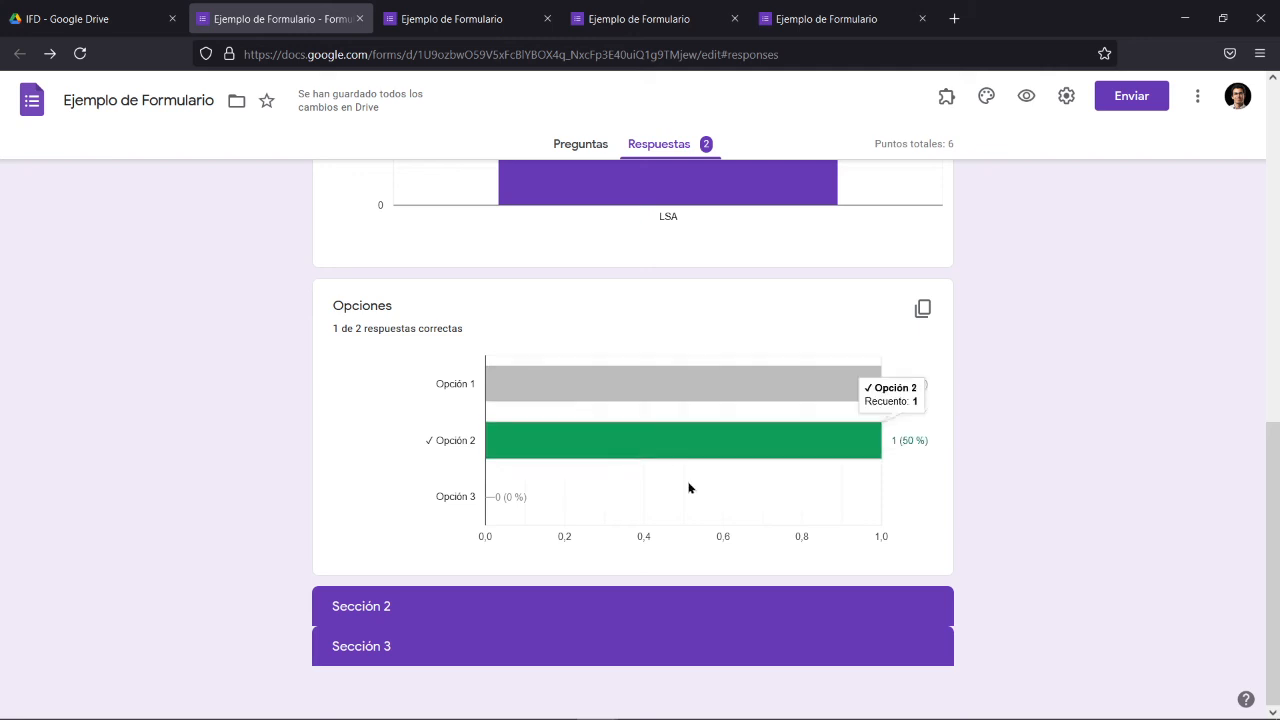
scroll(626, 583, "up", 8)
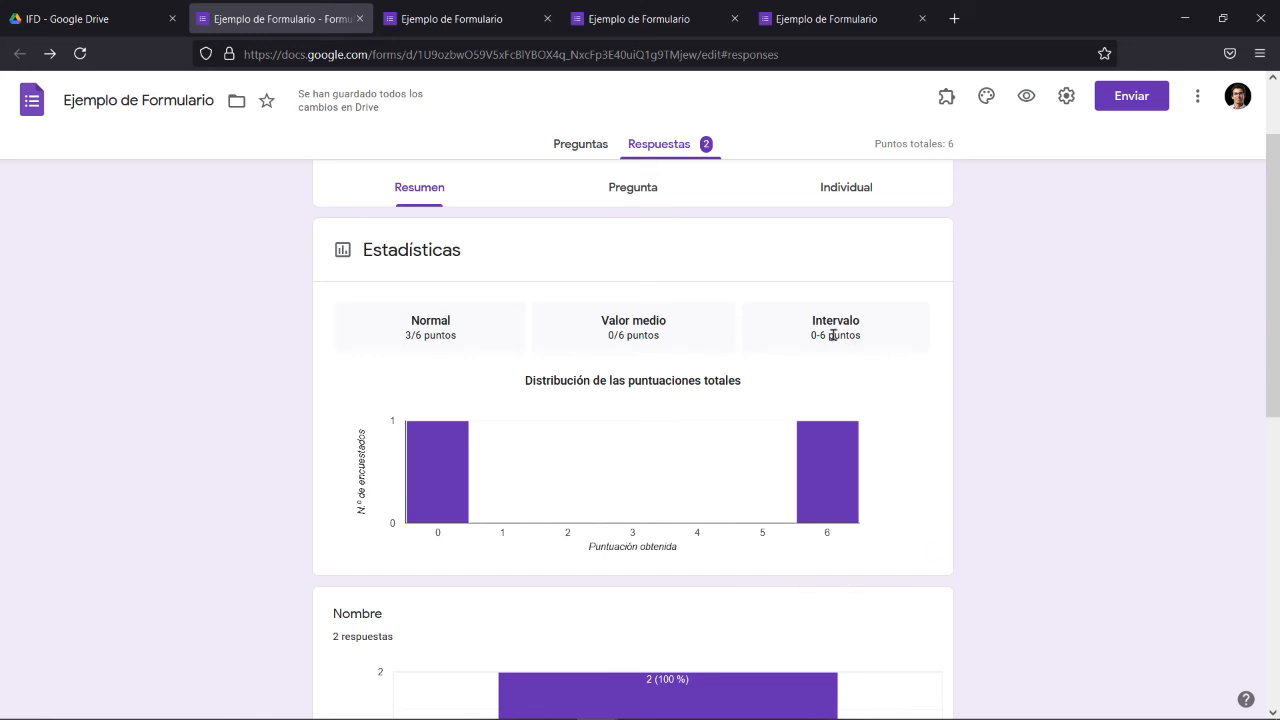
scroll(803, 277, "up", 2)
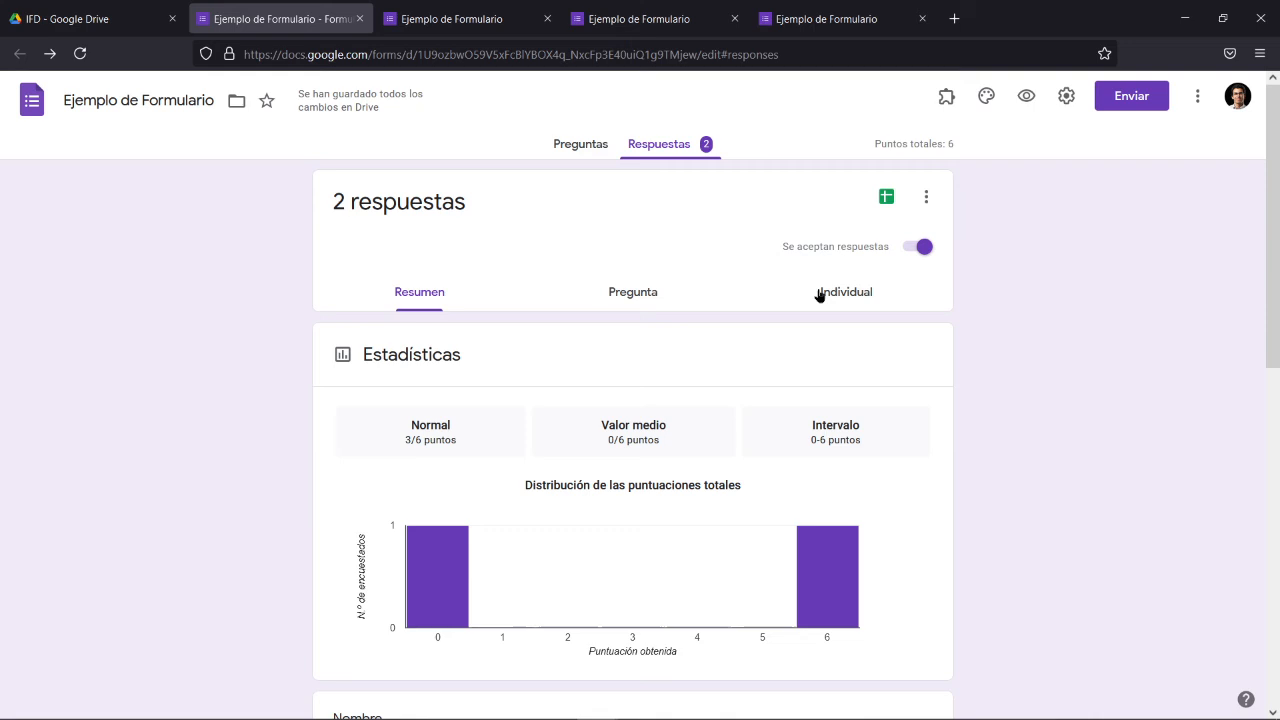
Step: View the responses question by question, and examine the first individual response with its grading
left_click(632, 292)
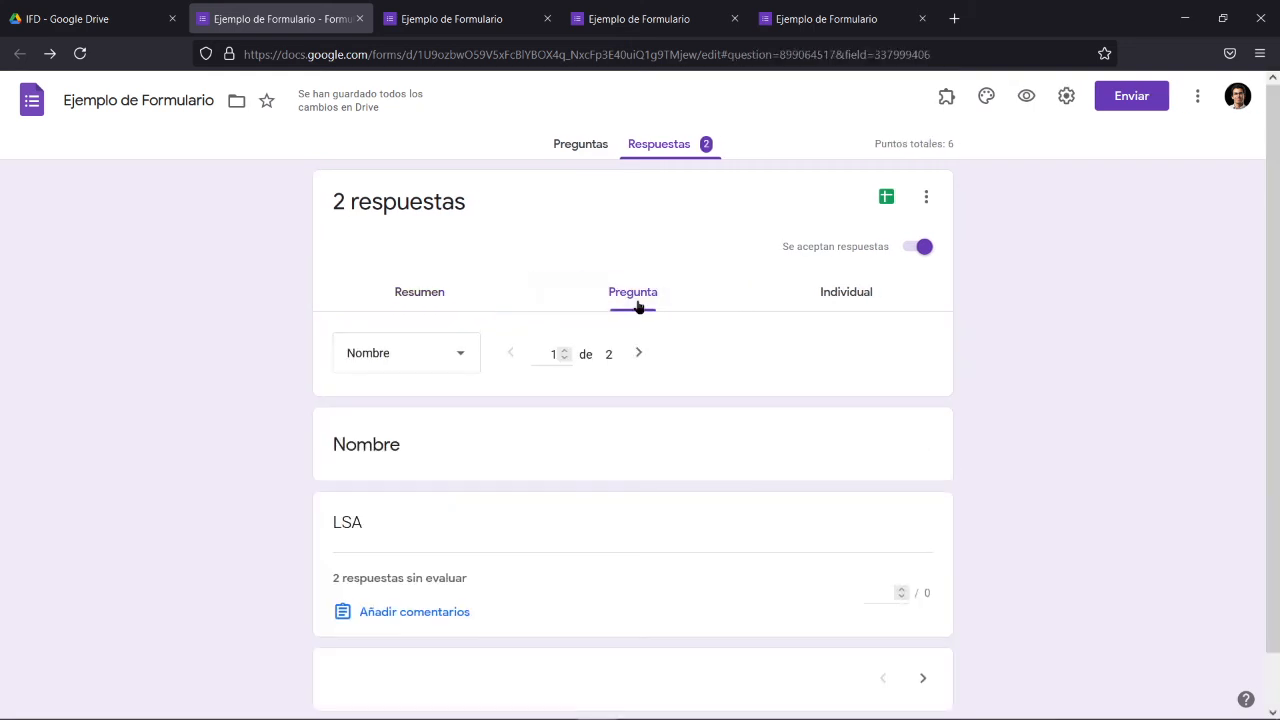
left_click(840, 292)
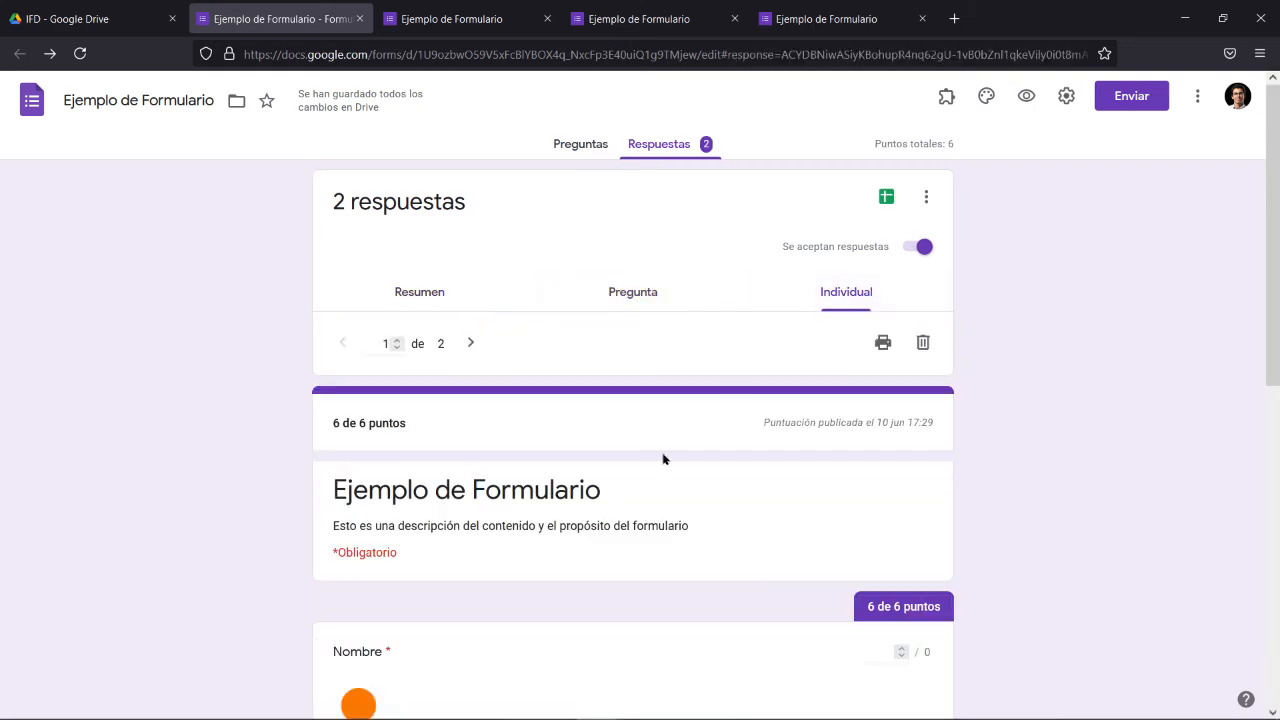
scroll(591, 531, "down", 4)
scroll(595, 569, "down", 3)
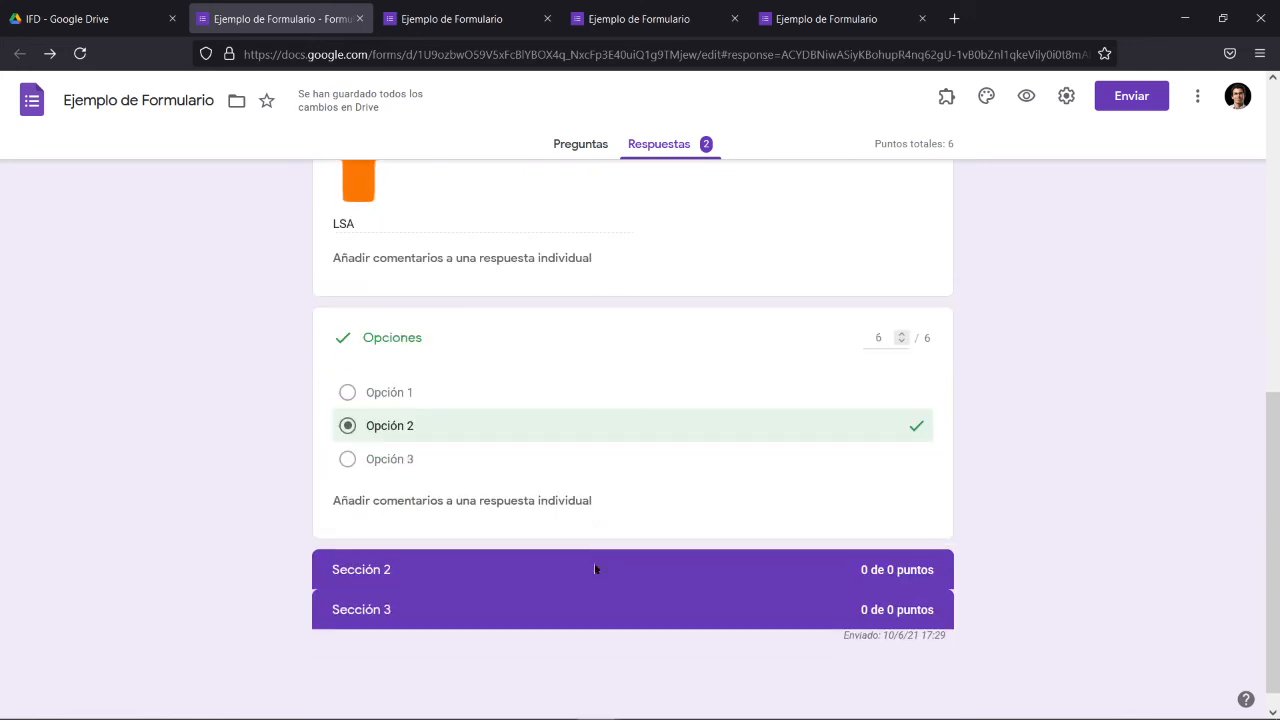
scroll(597, 571, "up", 6)
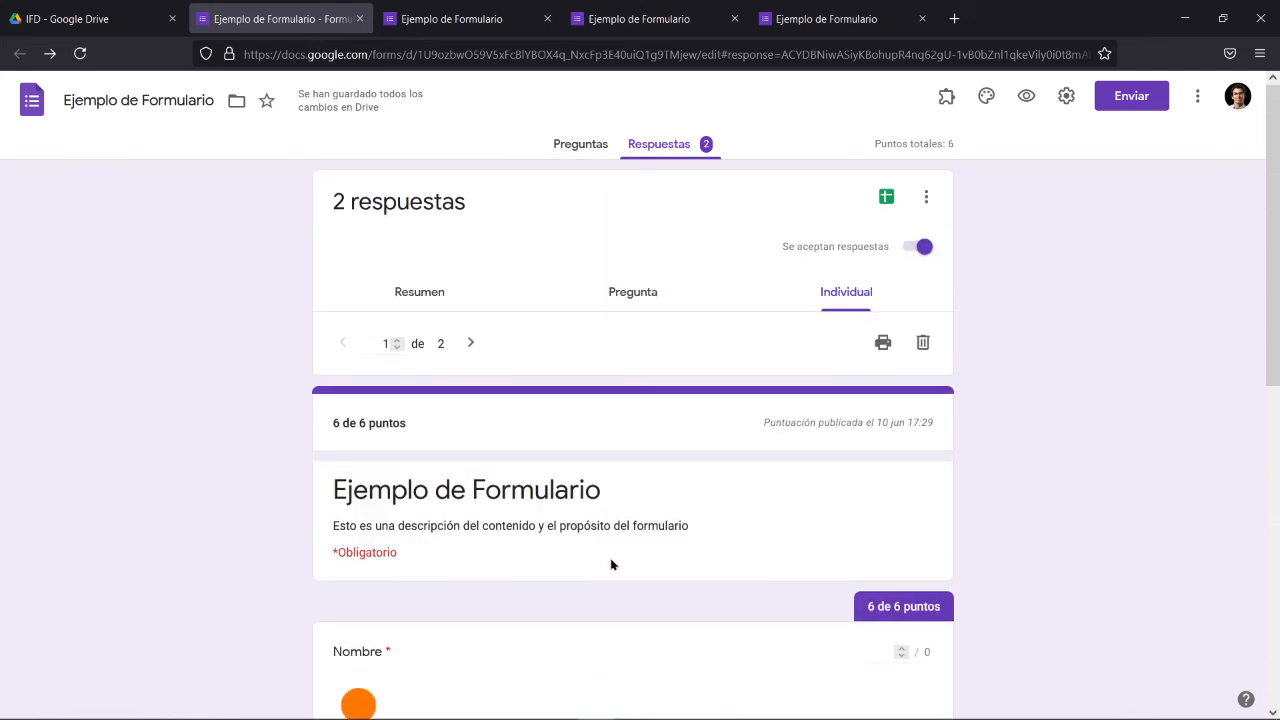
Step: Link the form's responses to a new spreadsheet with the default name and open it
left_click(886, 197)
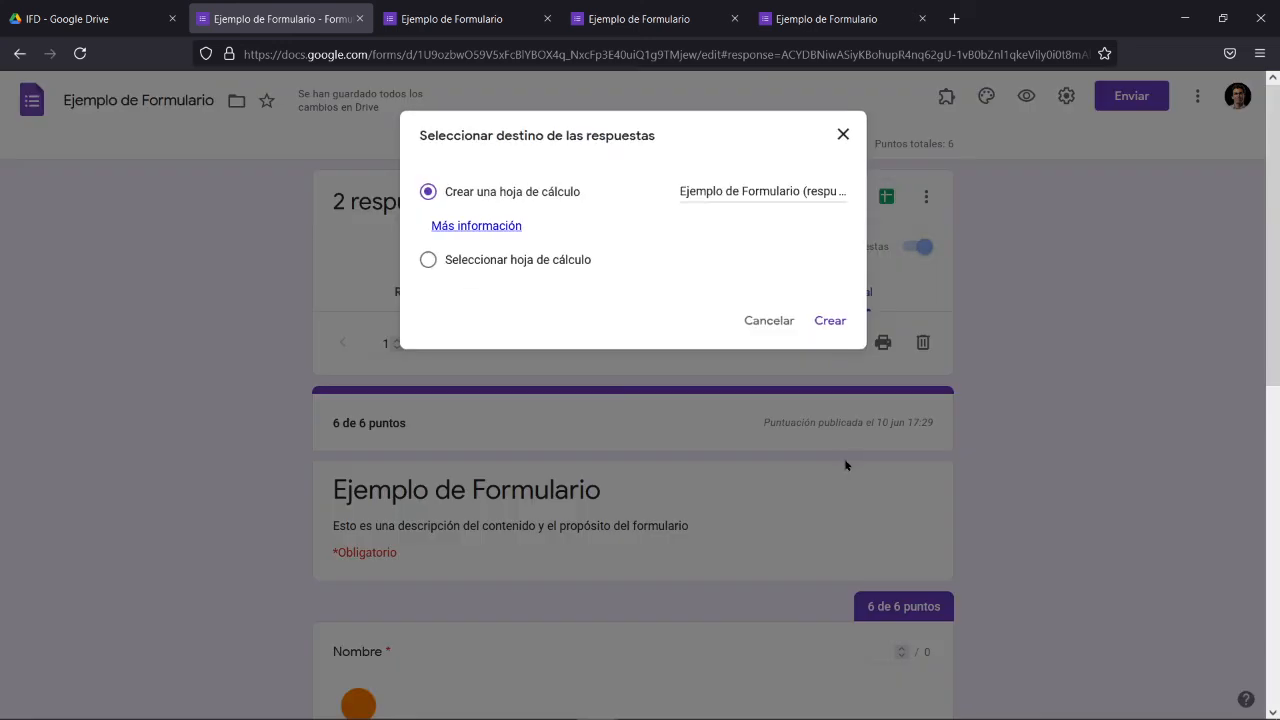
left_click(826, 321)
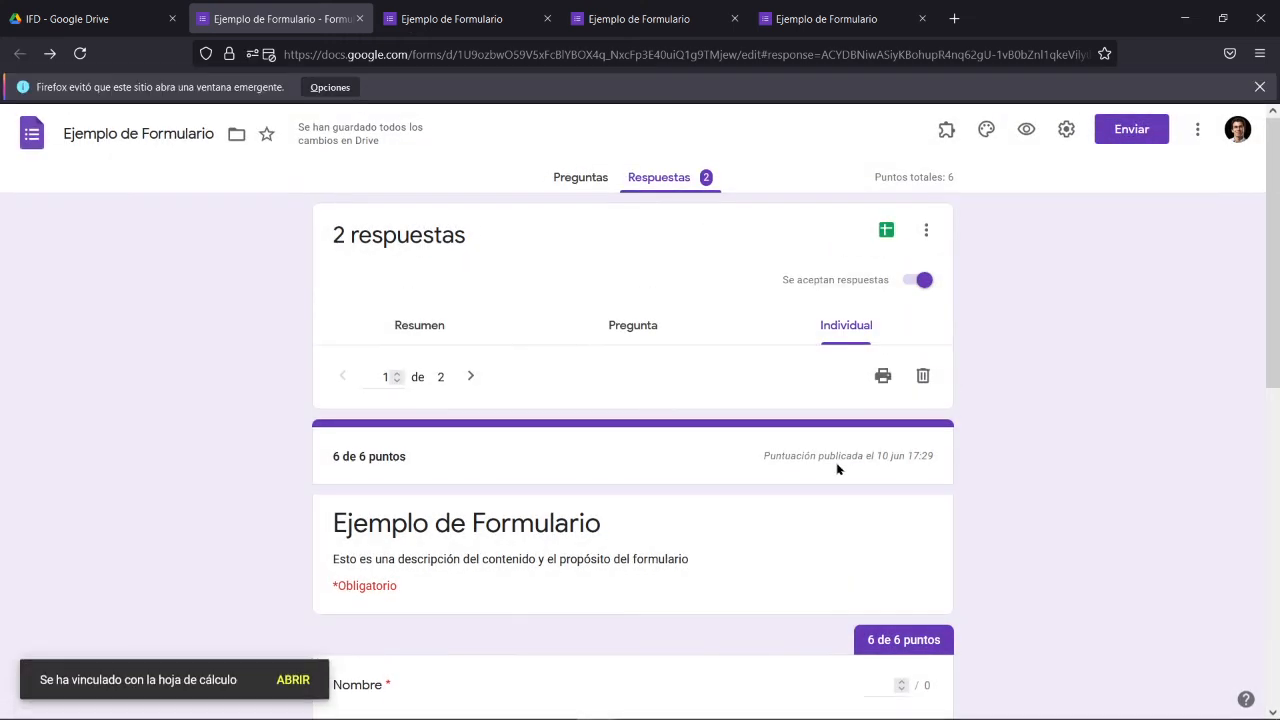
left_click(300, 679)
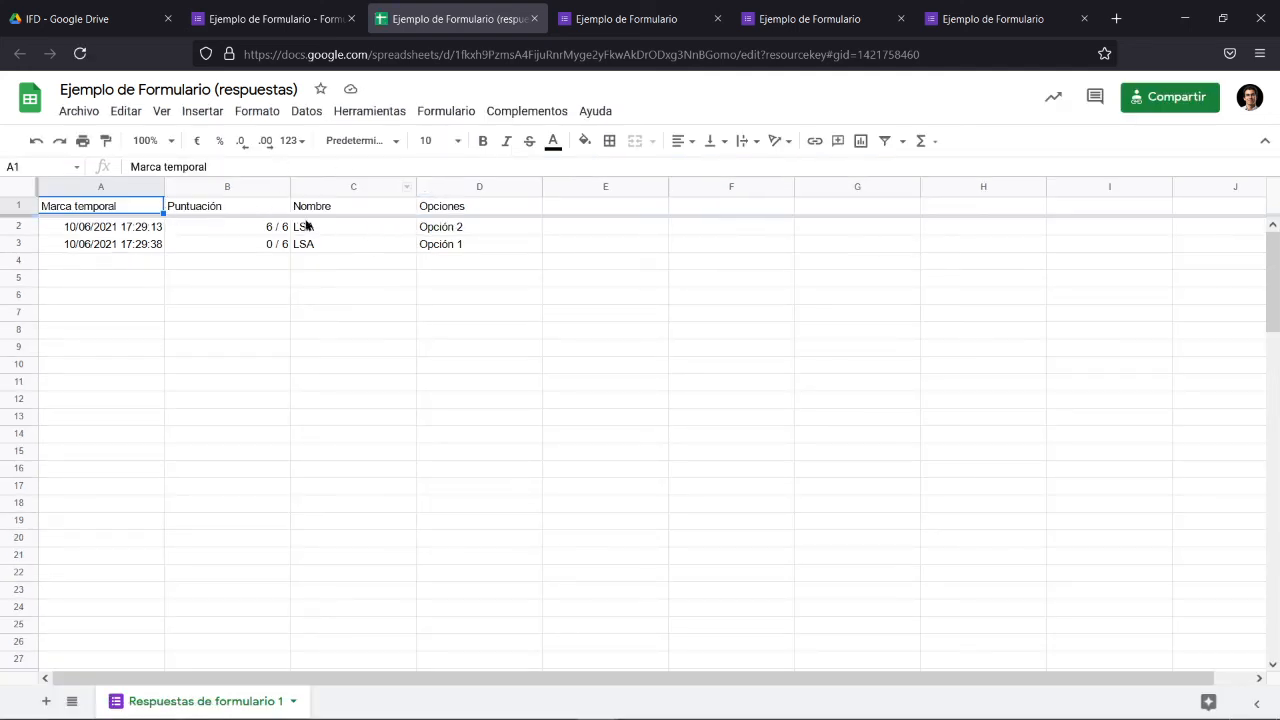
Step: Inspect the response rows in the spreadsheet, checking the Marca temporal, Puntuación, Nombre and Opciones columns
left_click(130, 230)
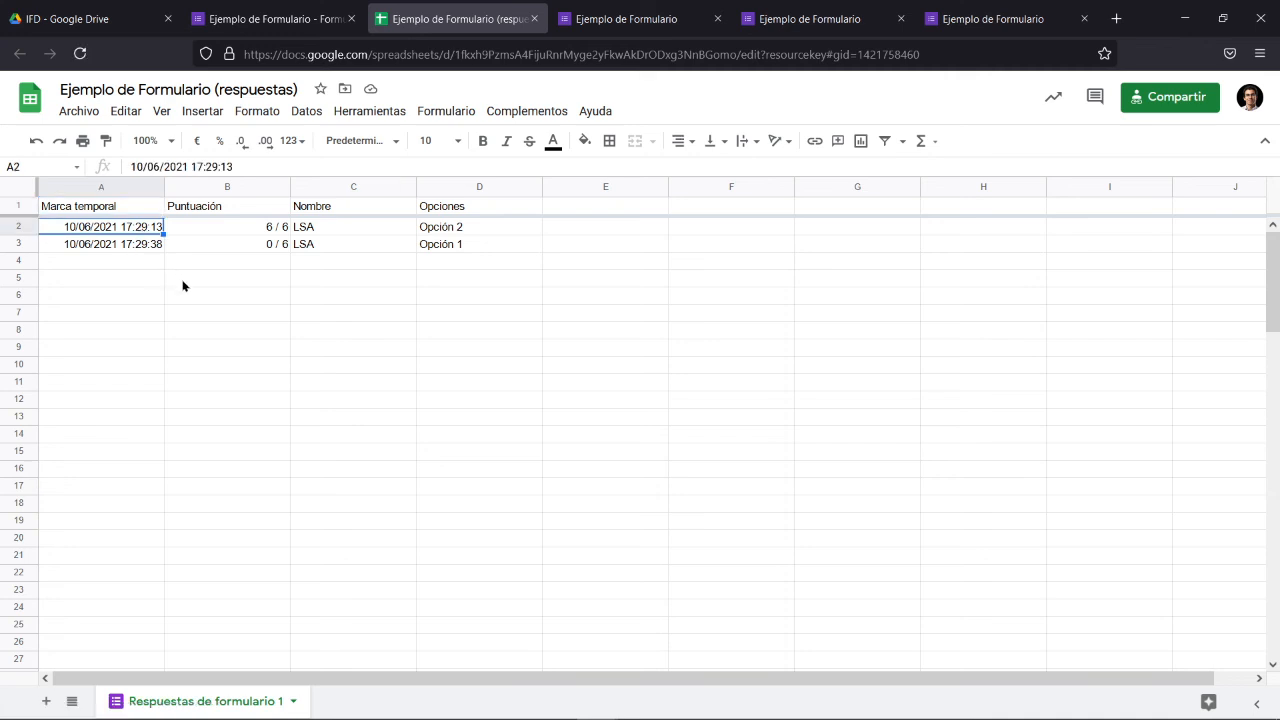
left_click(200, 248)
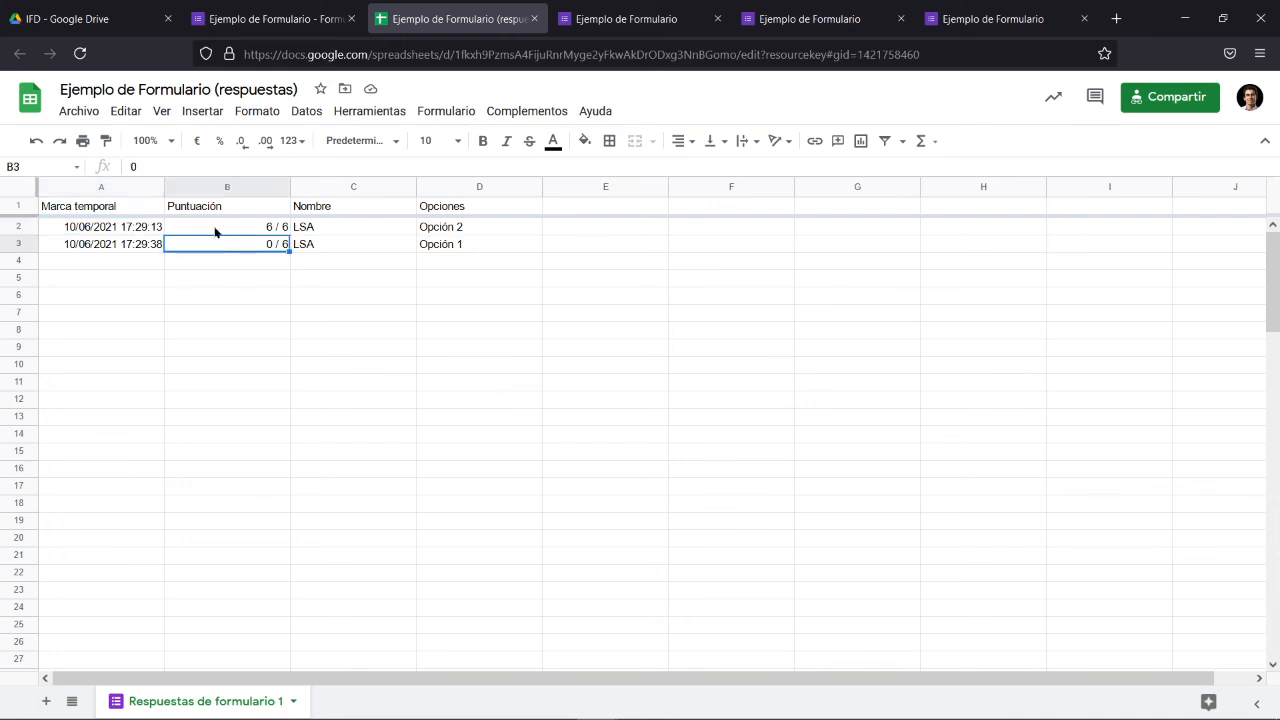
left_click(216, 231)
left_click(231, 248)
left_click(304, 251)
left_click(312, 229)
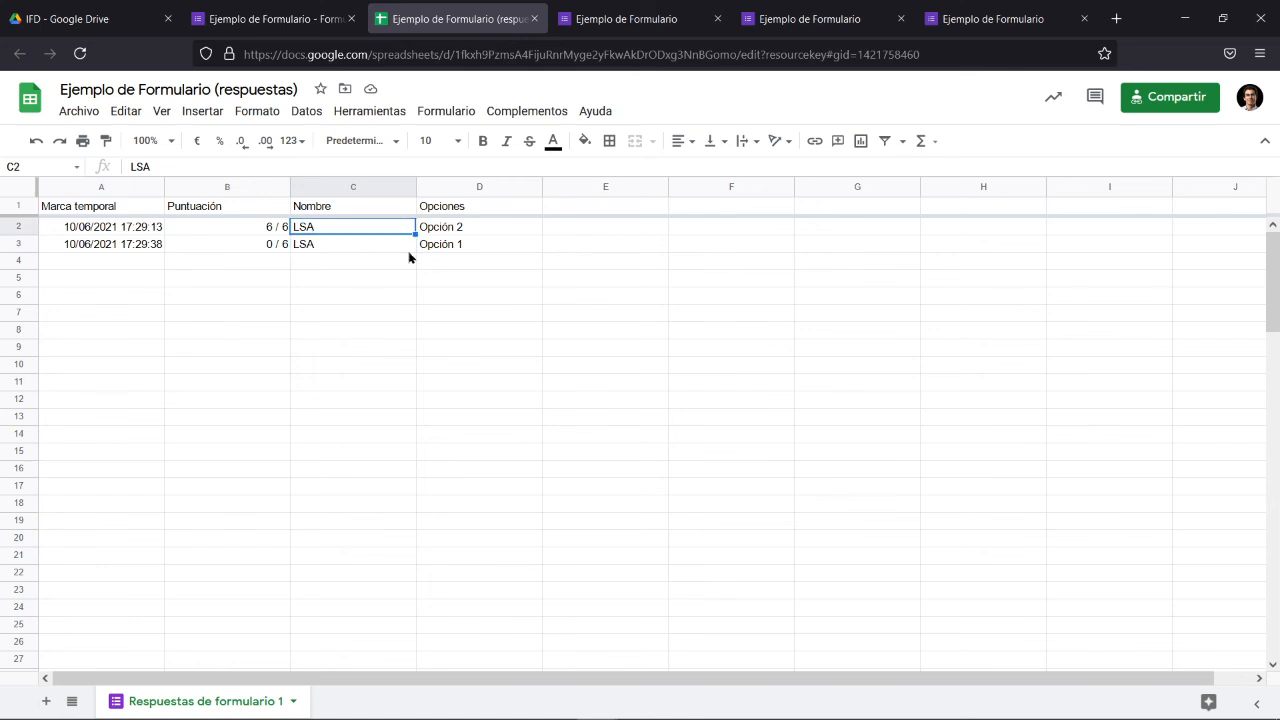
left_click(479, 245)
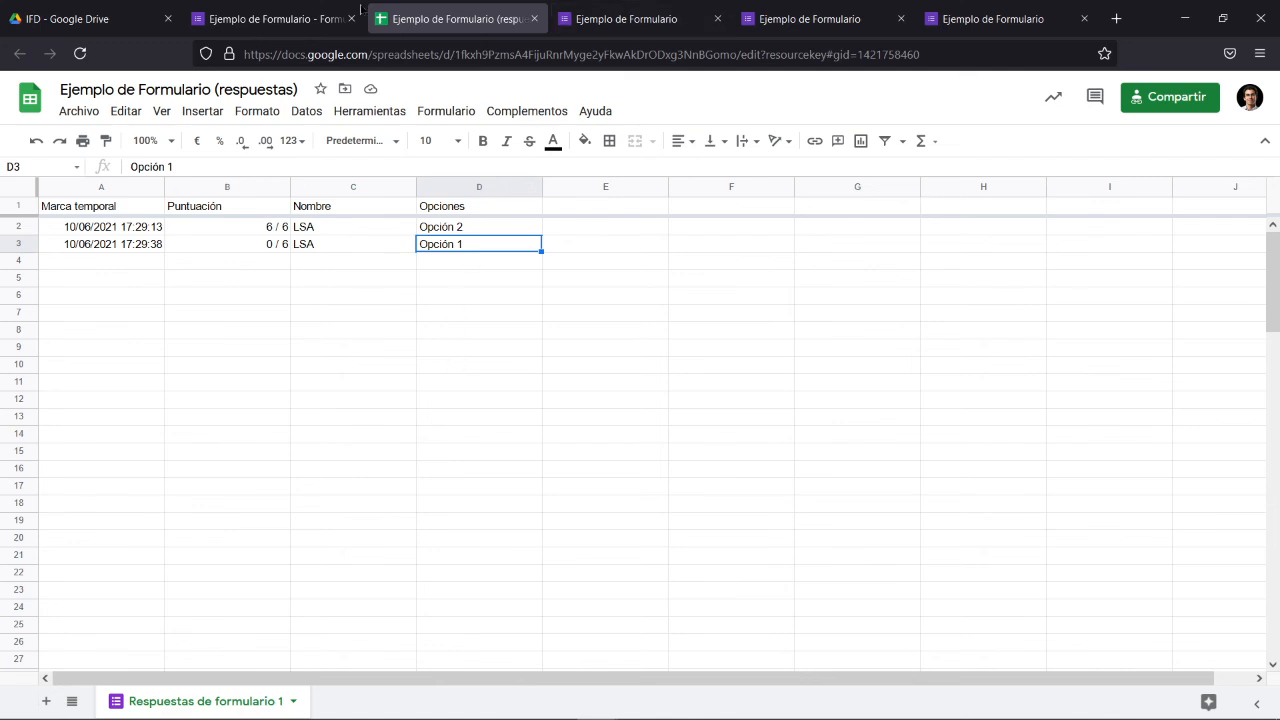
Step: Return to the form editor and insert the colourful candy image from Trabajo y escuela as the theme's header
left_click(275, 18)
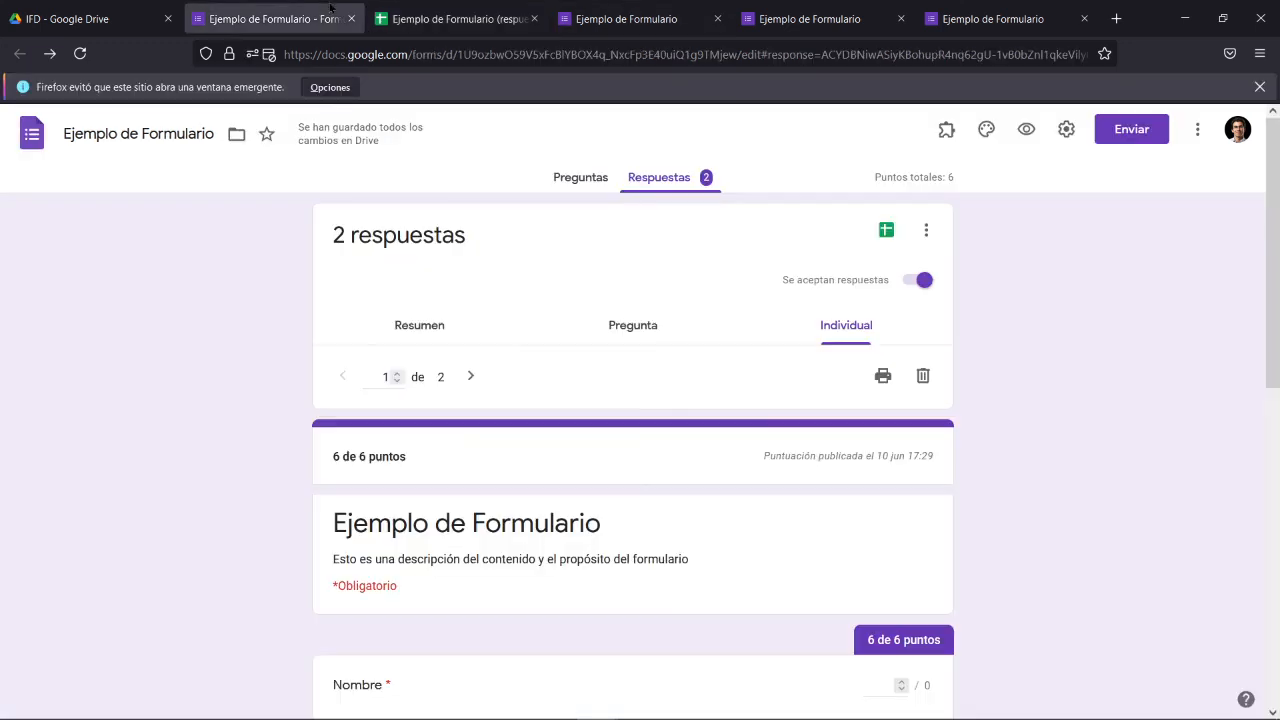
left_click(986, 130)
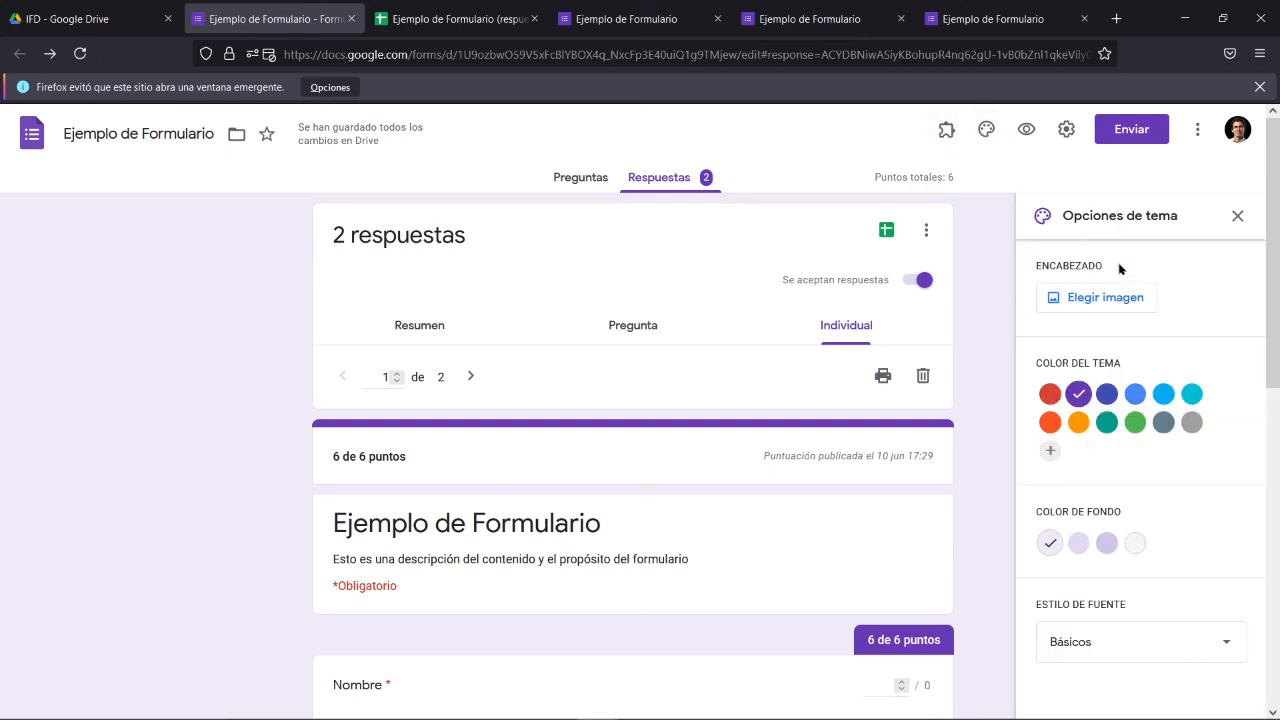
left_click(1100, 300)
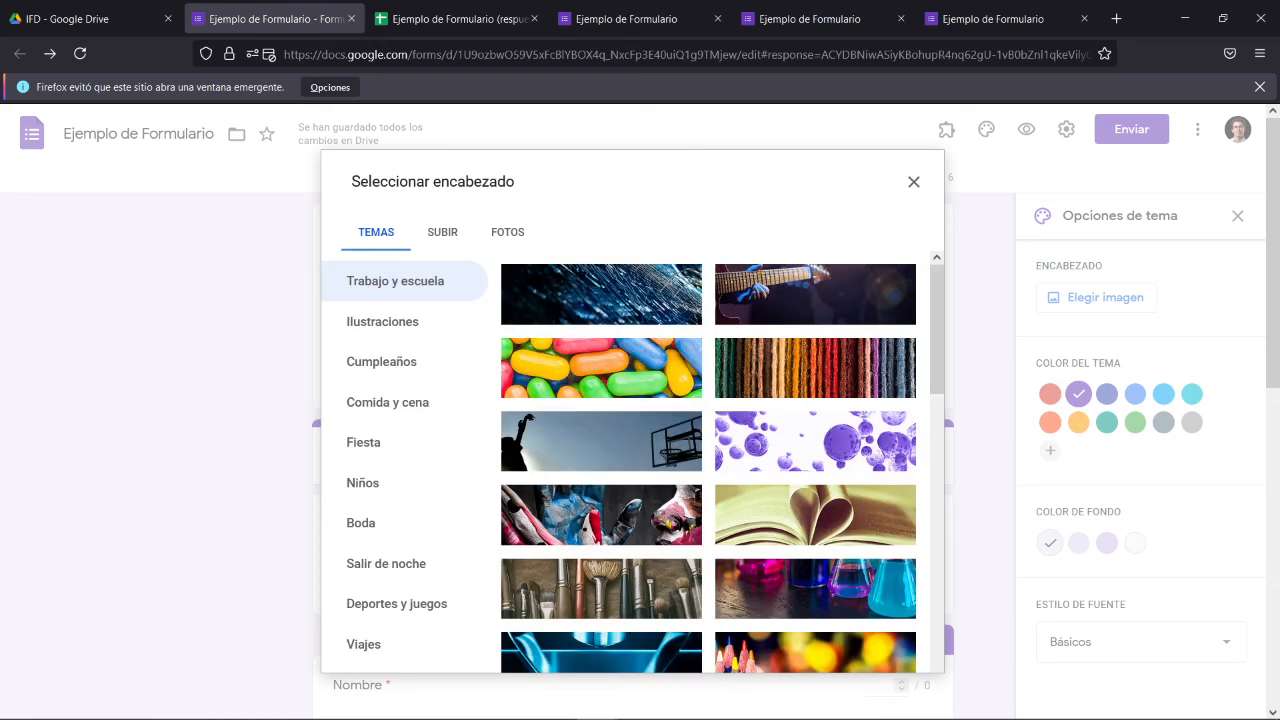
left_click(606, 380)
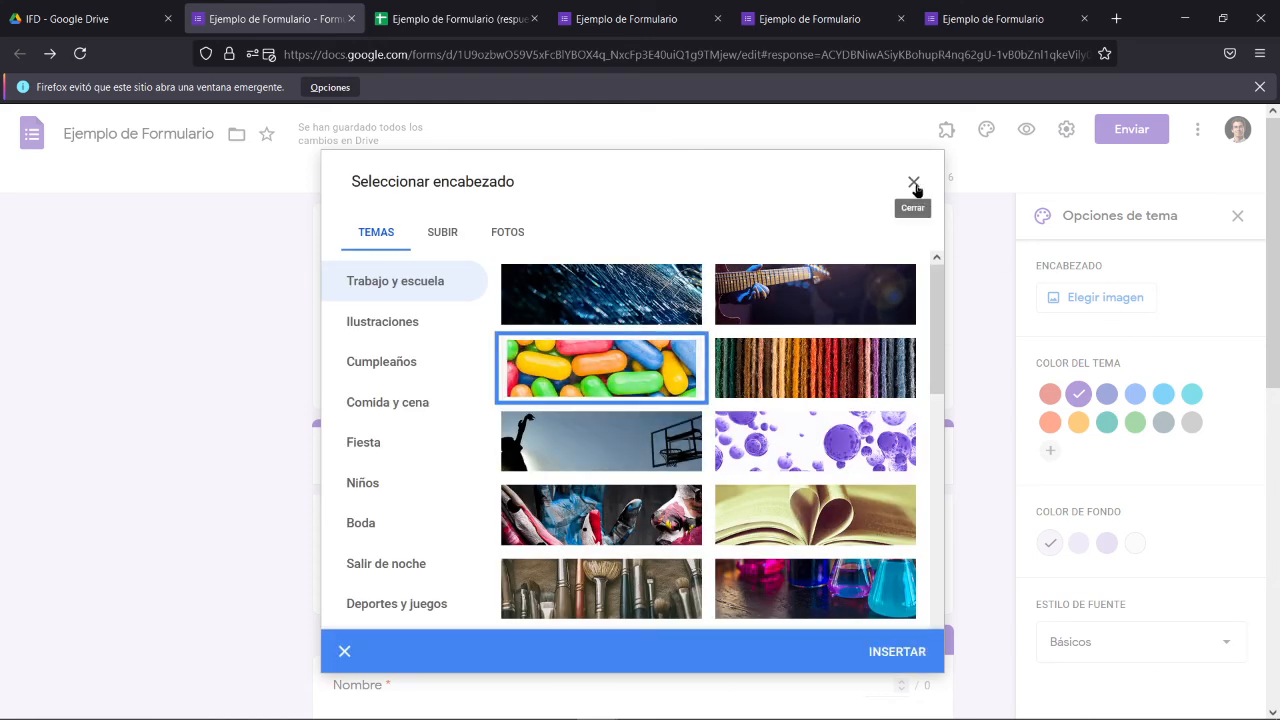
left_click(890, 651)
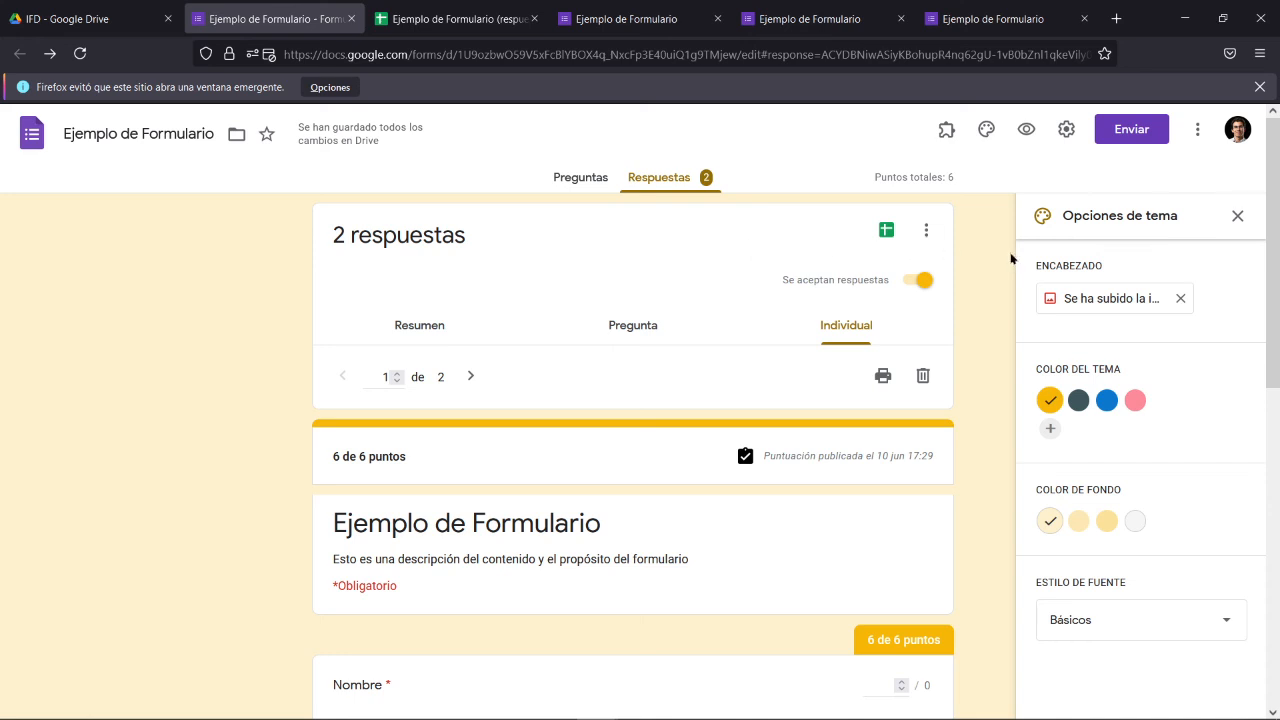
Step: Set the form's theme colour to blue and check the new look on the reloaded response score page
left_click(1106, 400)
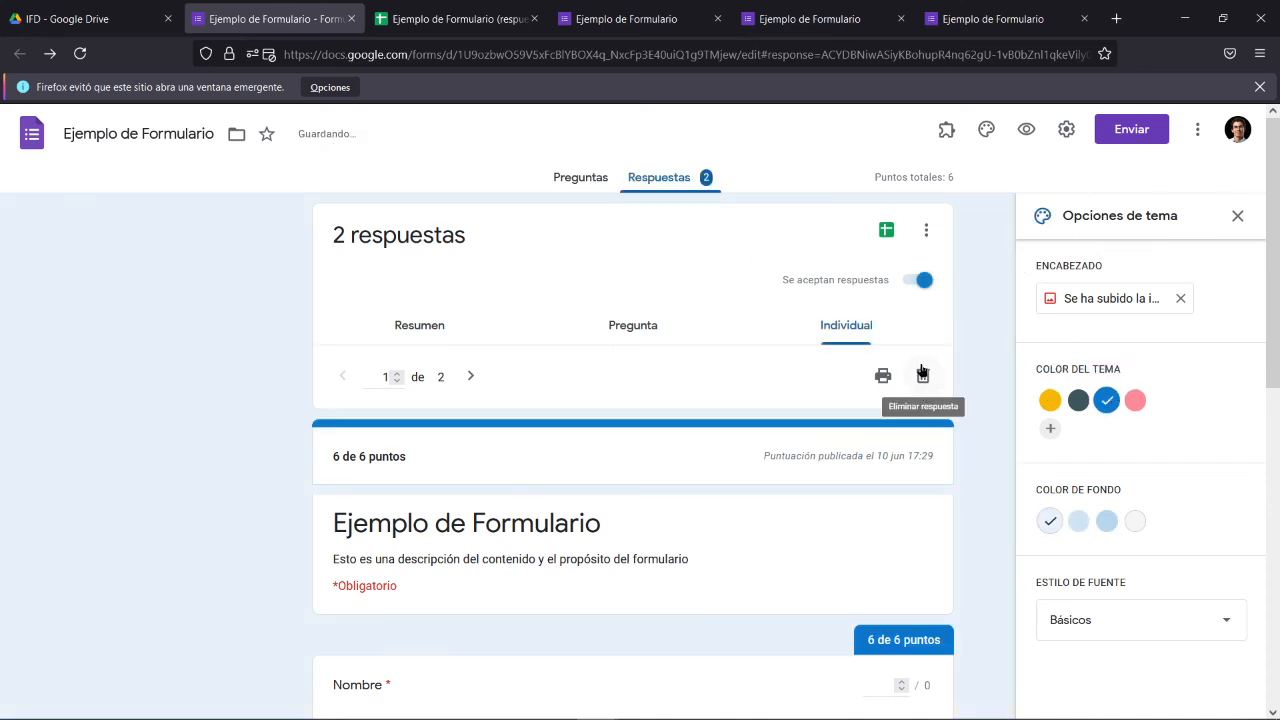
left_click(842, 30)
left_click(80, 53)
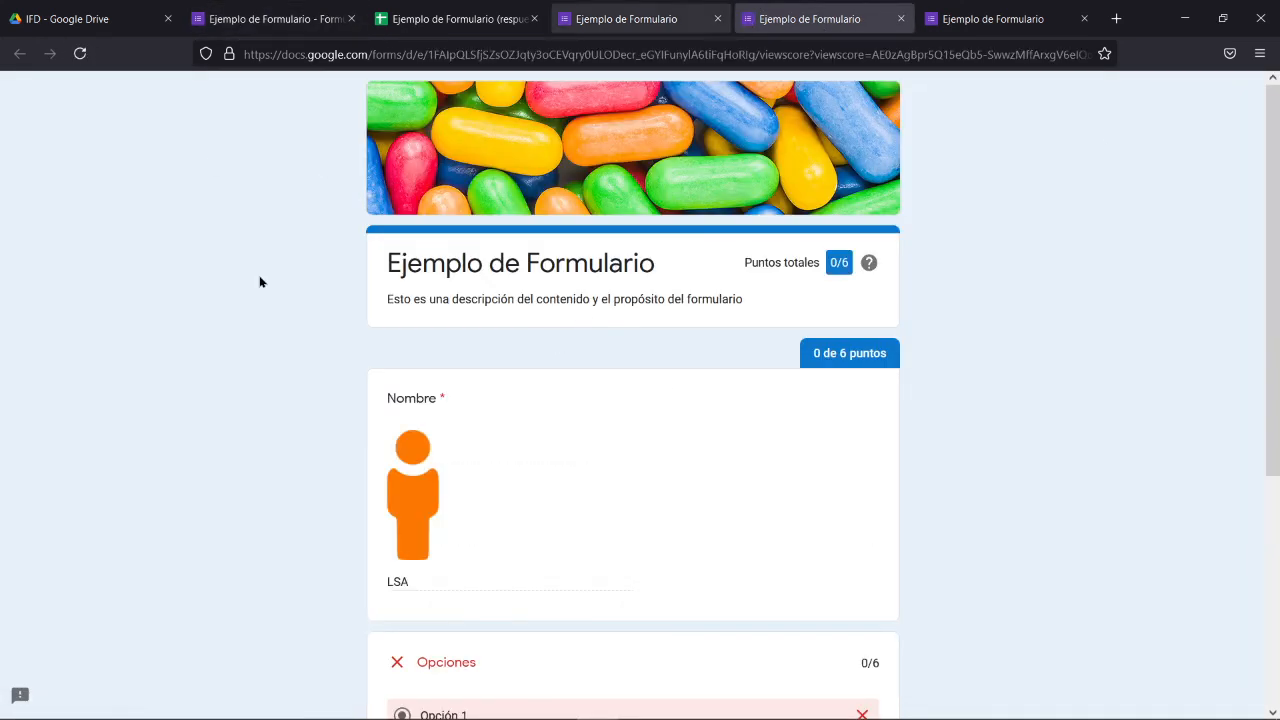
Step: Return to the form editor and set the background colour to the darkest blue shade
left_click(270, 18)
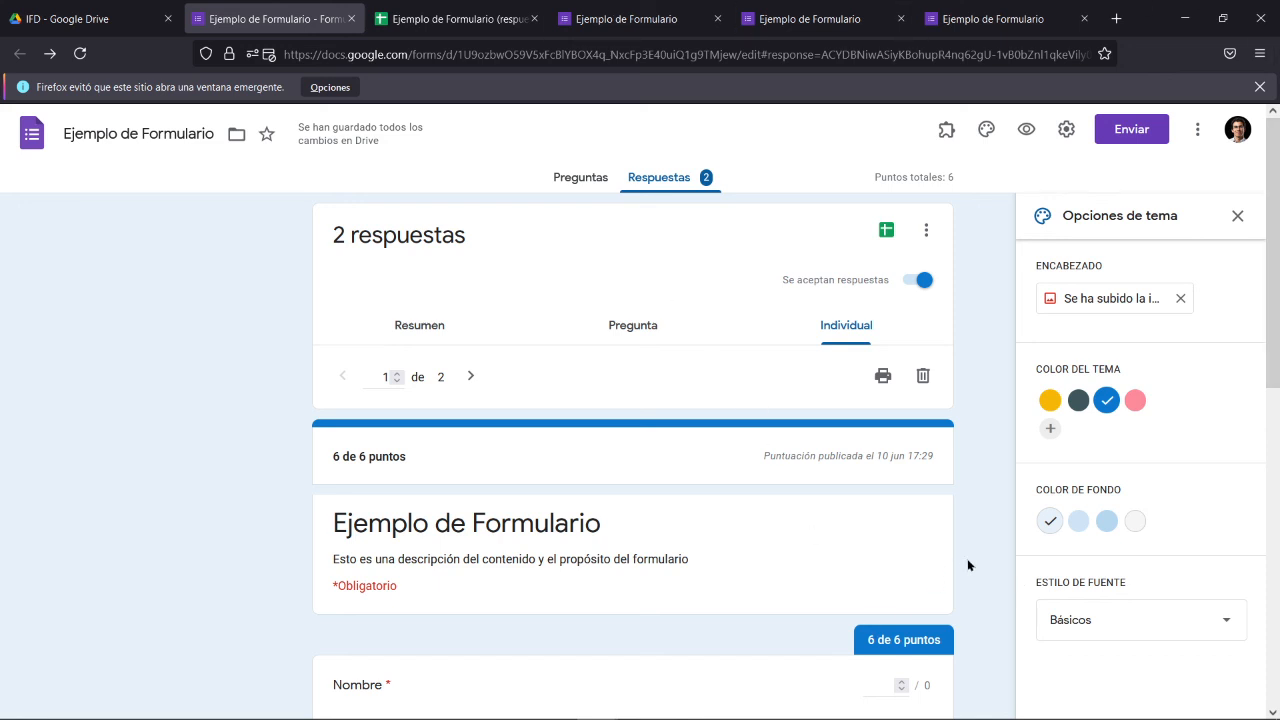
left_click(1107, 521)
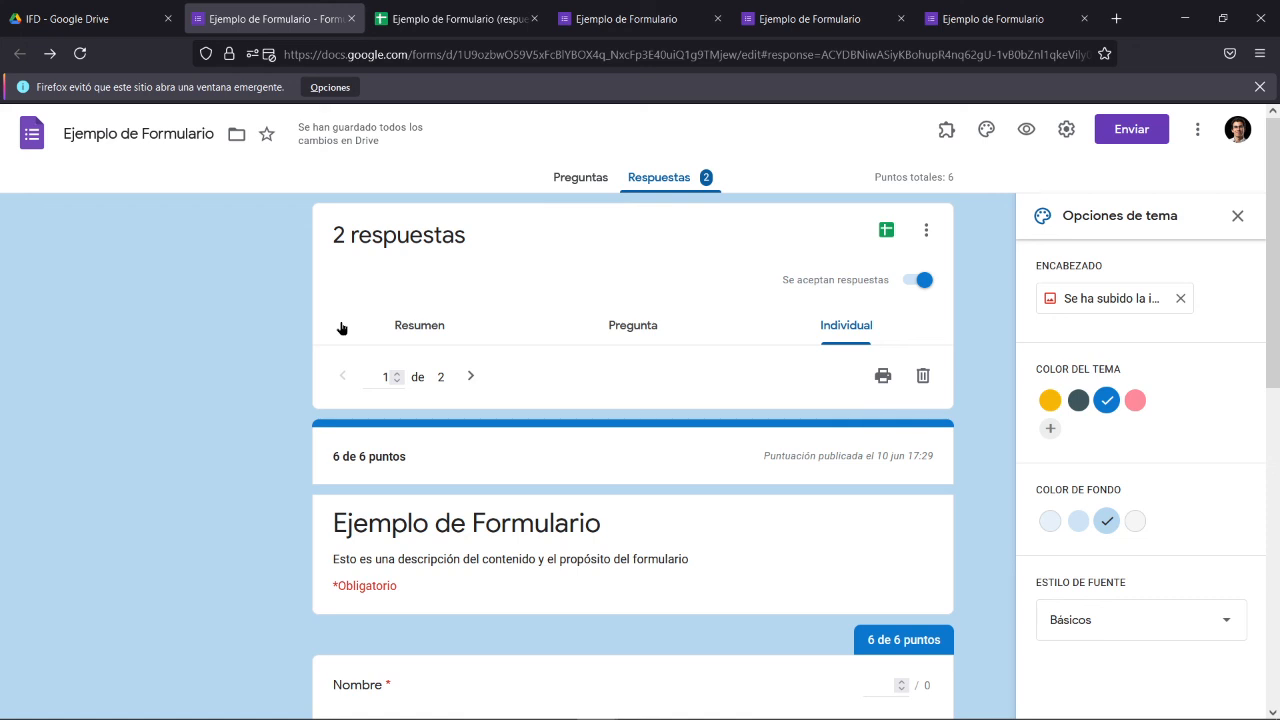
Step: Open the options for sending the form, shorten its link URL, and display the HTML embed code
left_click(1152, 128)
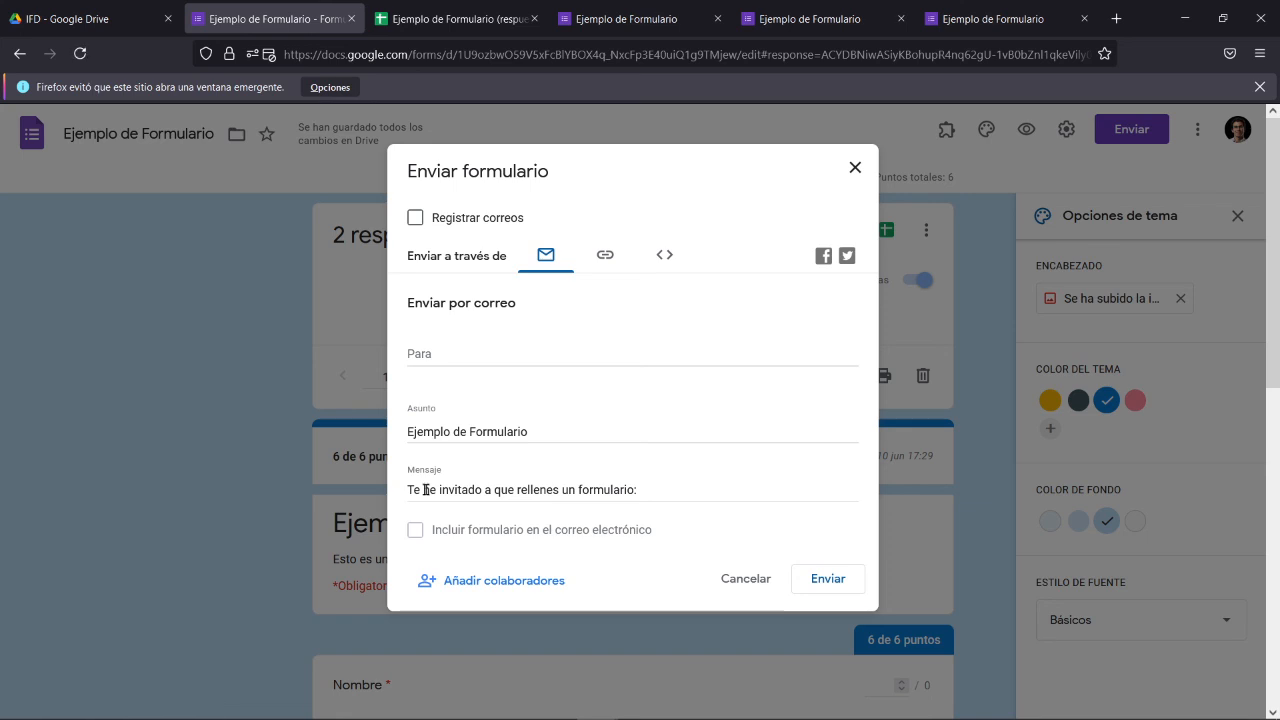
left_click(609, 250)
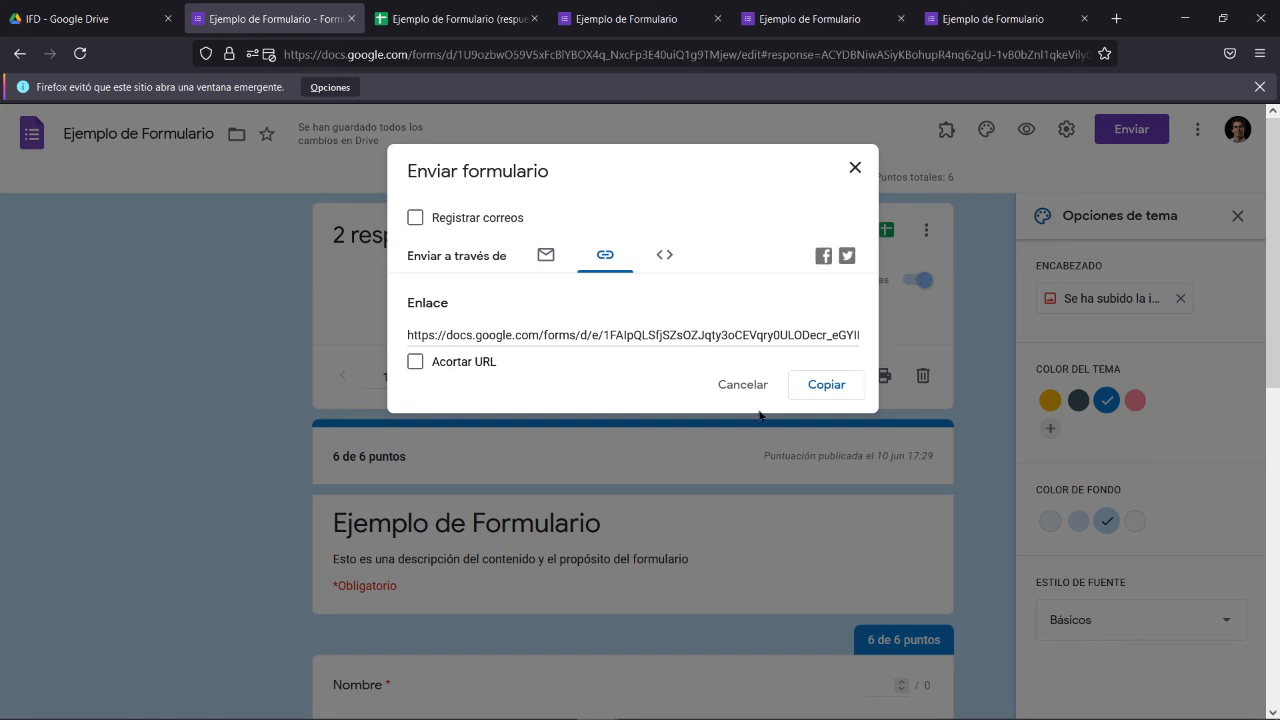
left_click(415, 362)
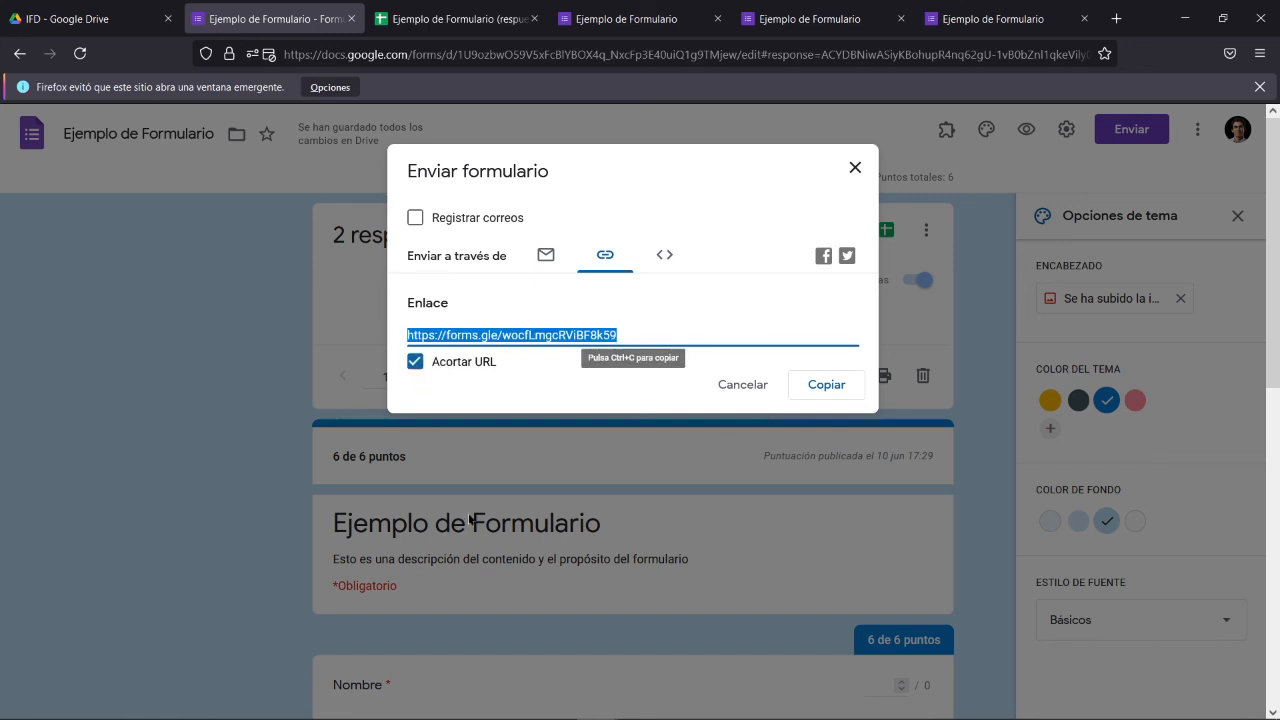
left_click(668, 257)
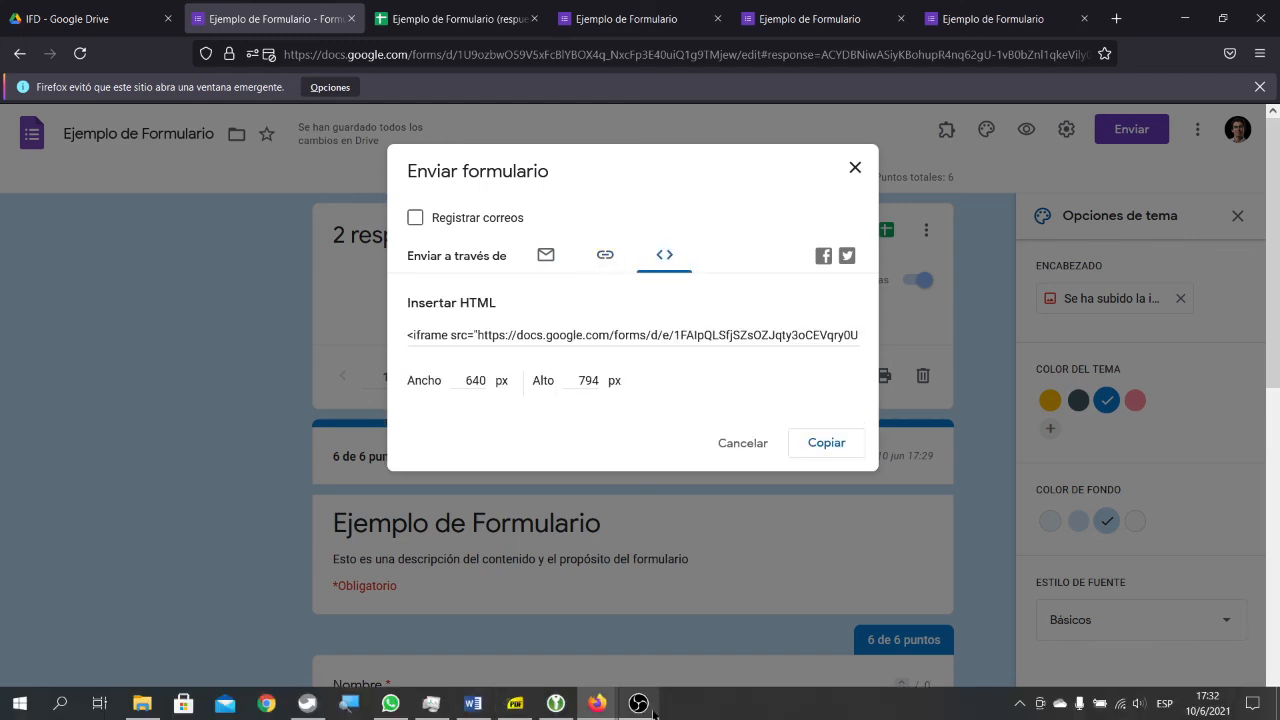
mouse_move(649, 712)
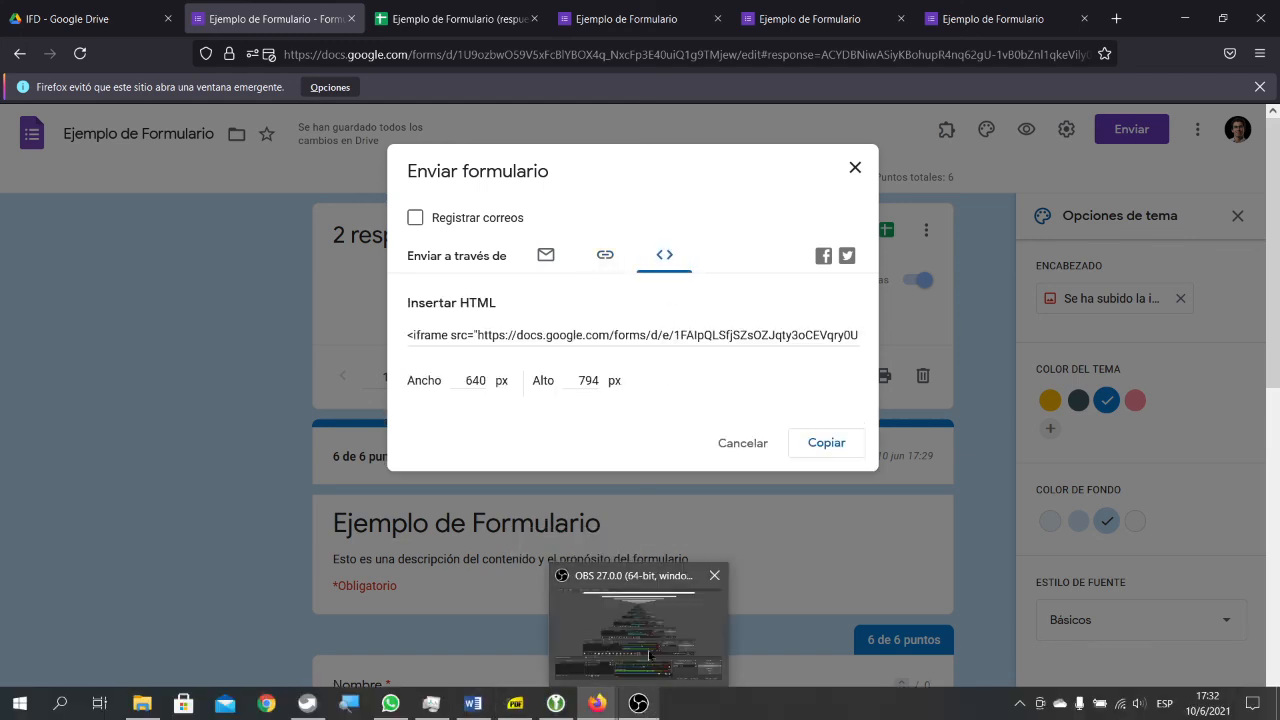
left_click(643, 700)
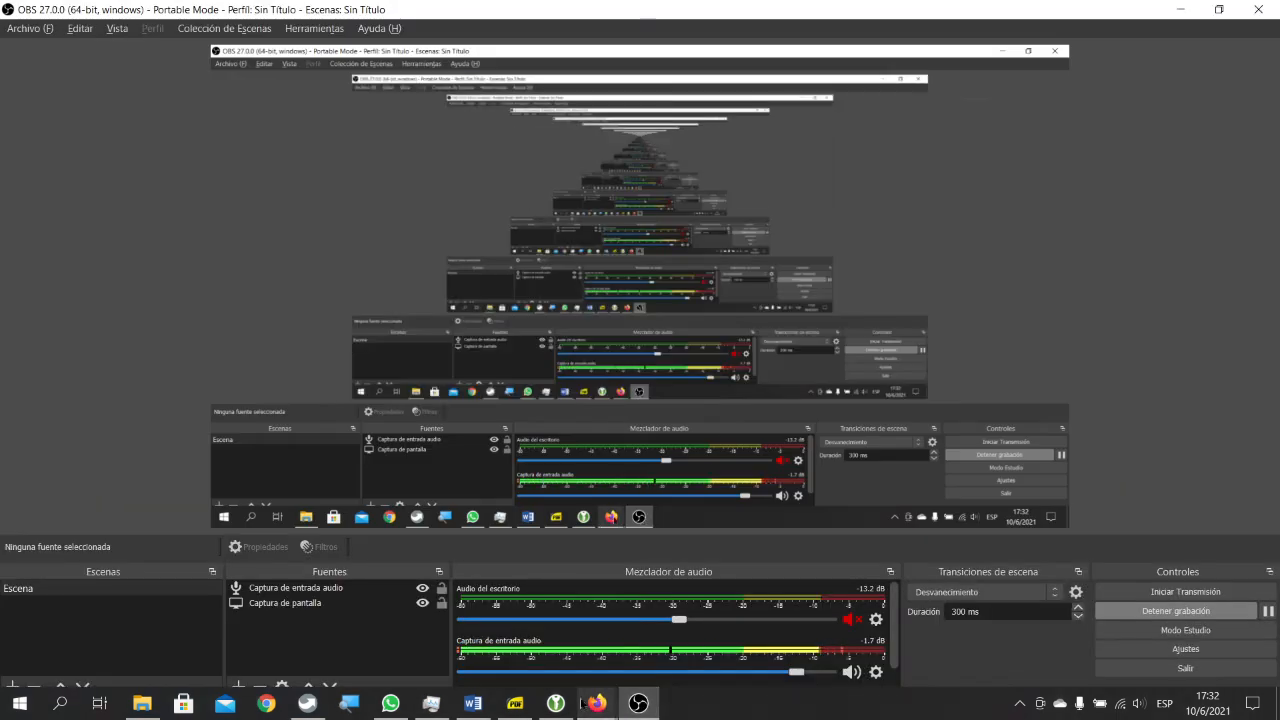
left_click(597, 703)
left_click(660, 610)
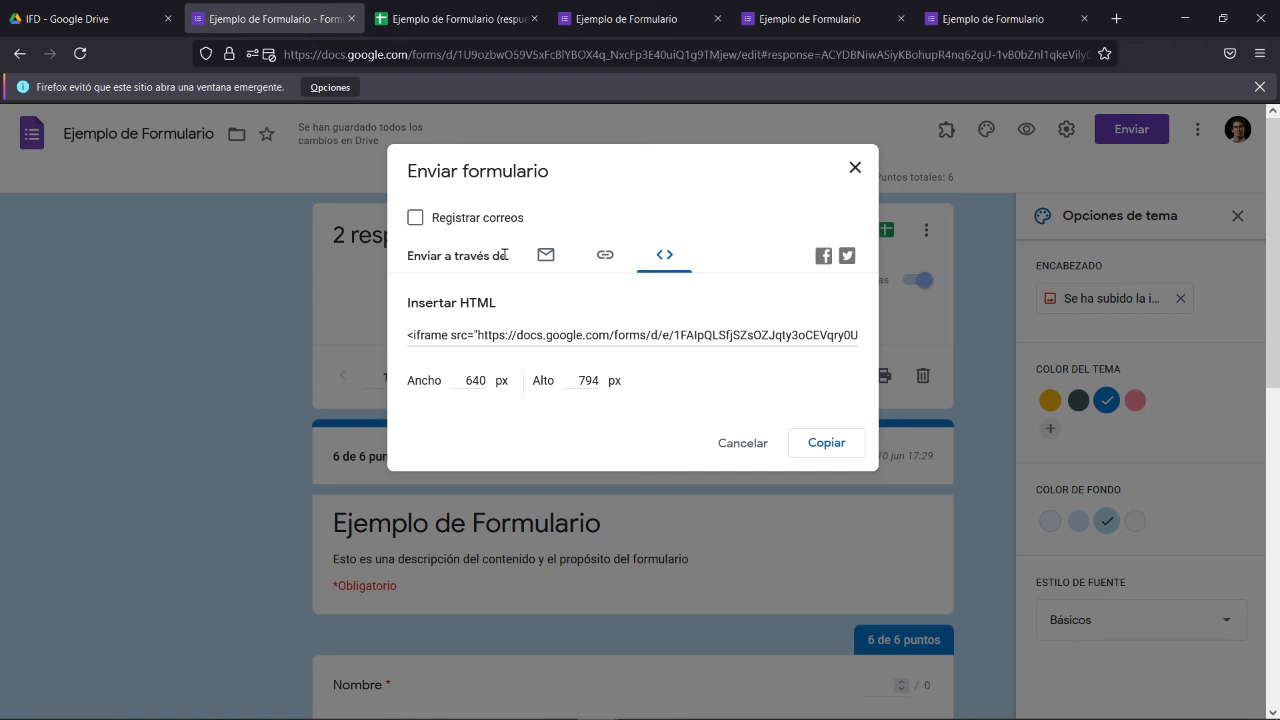
Step: Copy the form's HTML embed code, close the sending options, and return to the IFD folder in Drive
left_click(843, 334)
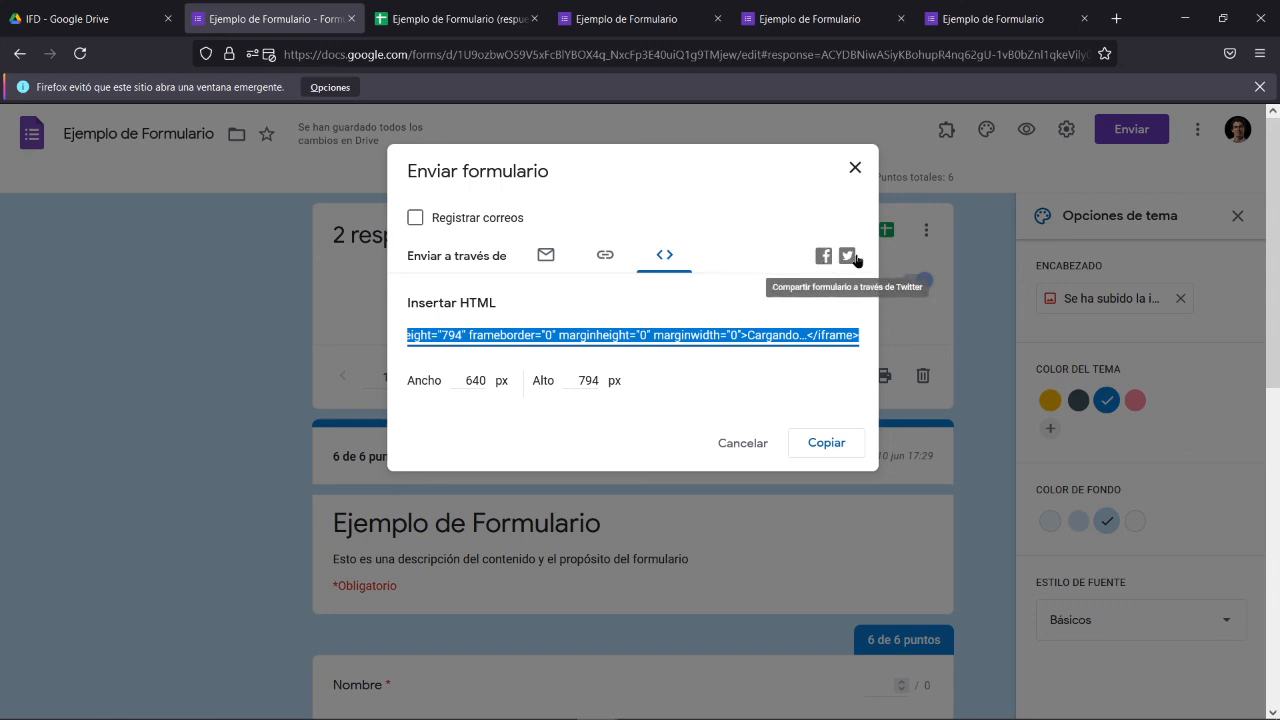
left_click(818, 447)
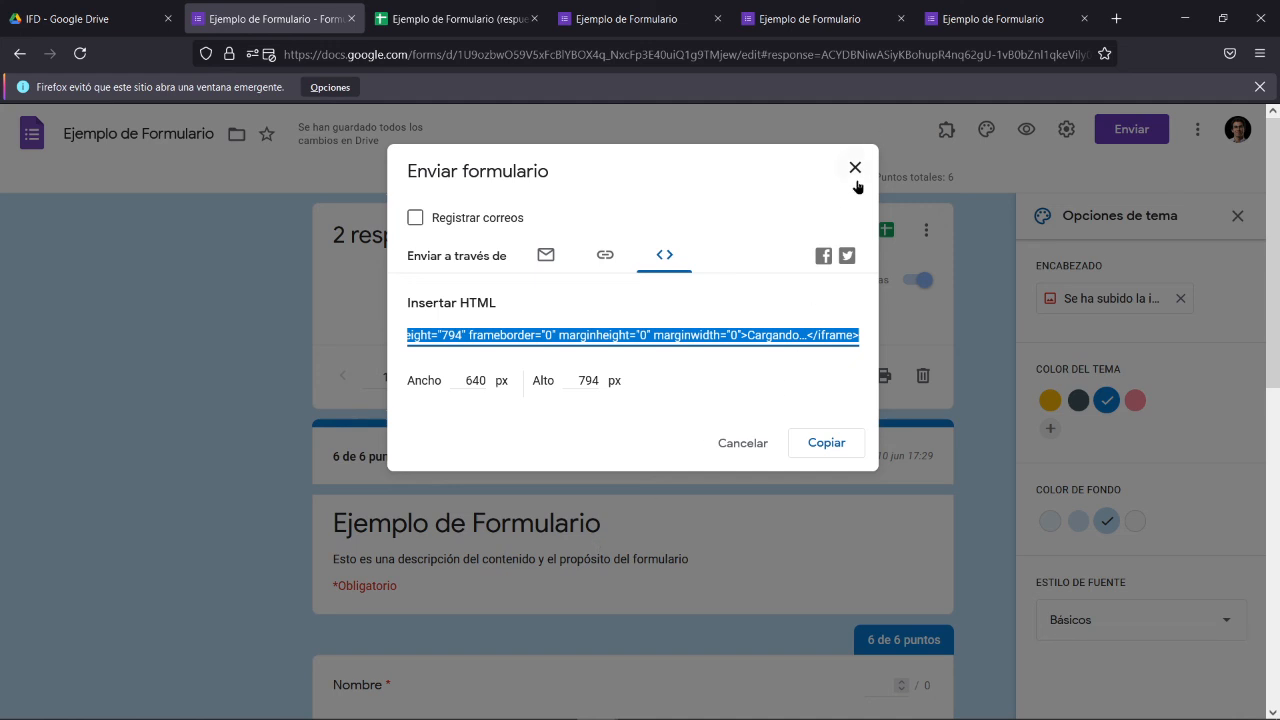
left_click(742, 444)
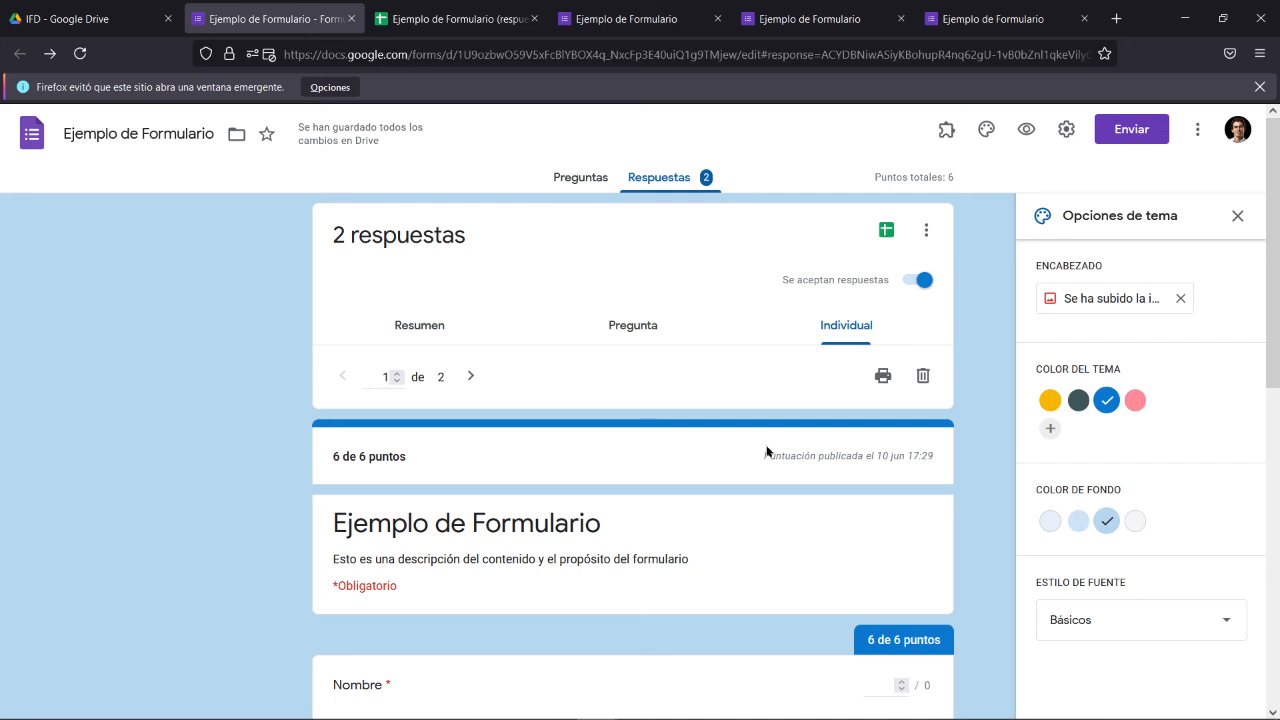
left_click(60, 10)
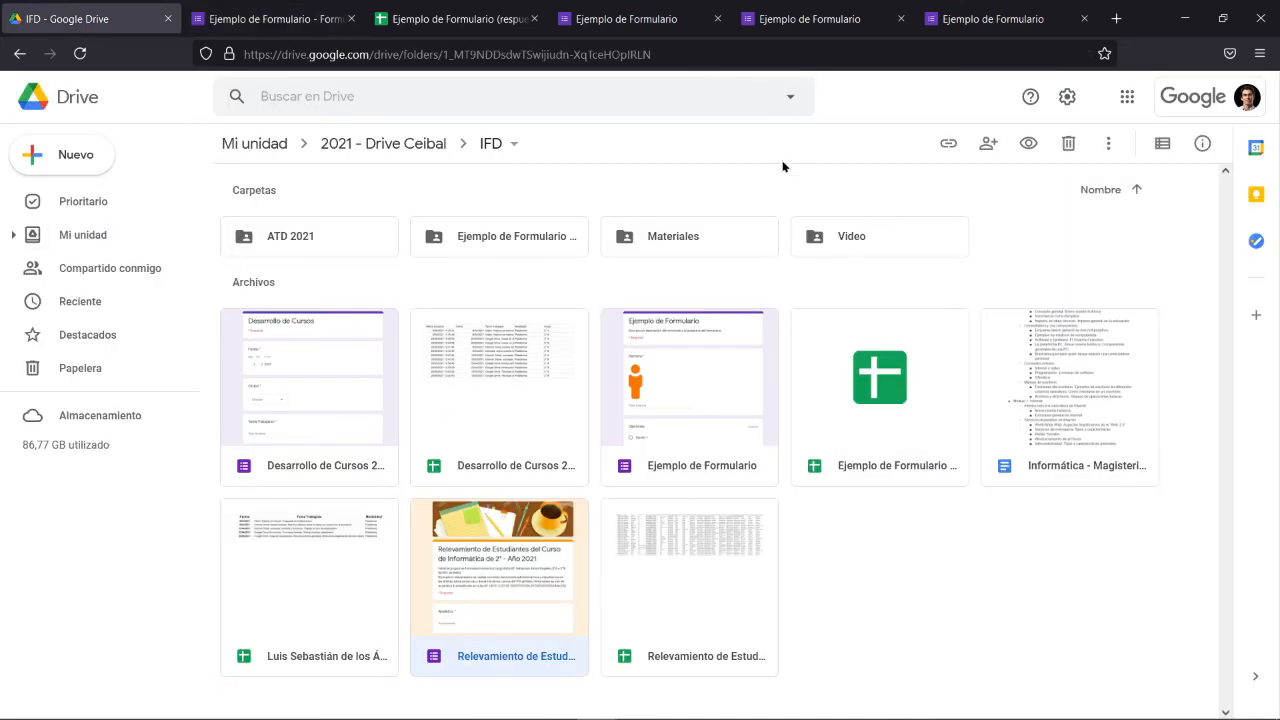
Step: Go up to the 2021 - Drive Ceibal folder and open its Proyecto 2021 subfolder within UTU and Materiales Teóricos
left_click(400, 143)
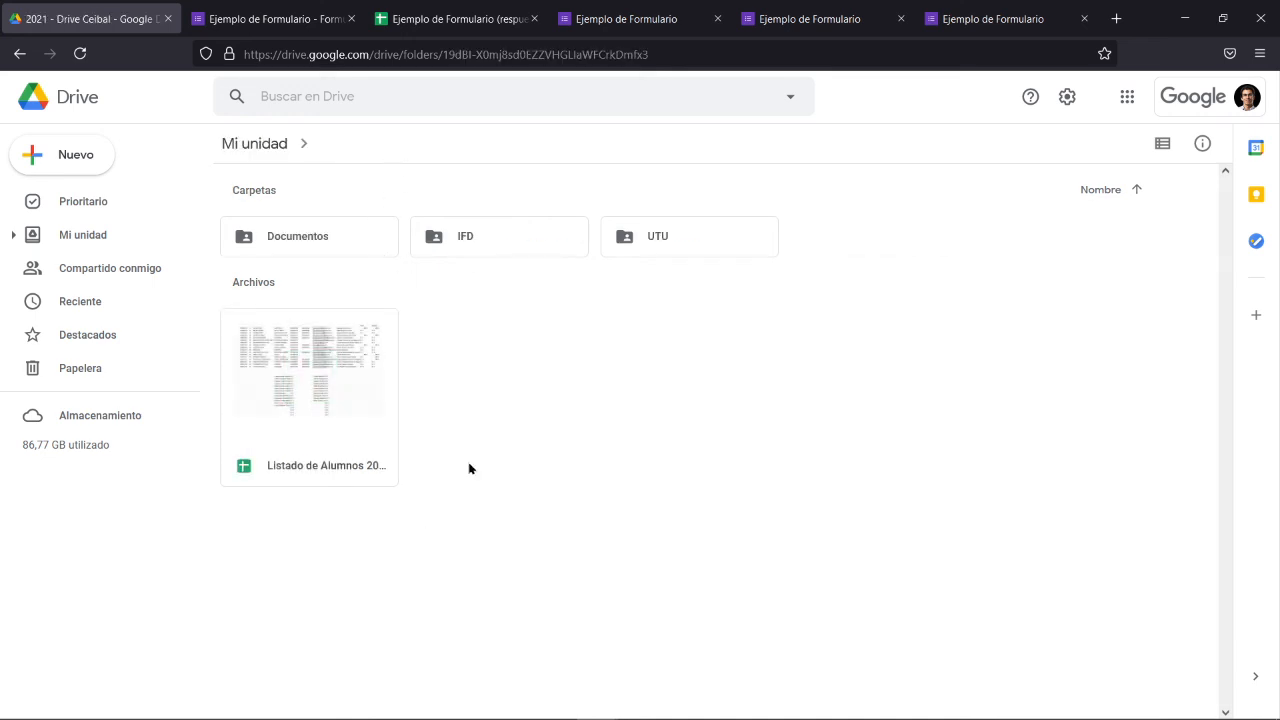
double_click(729, 221)
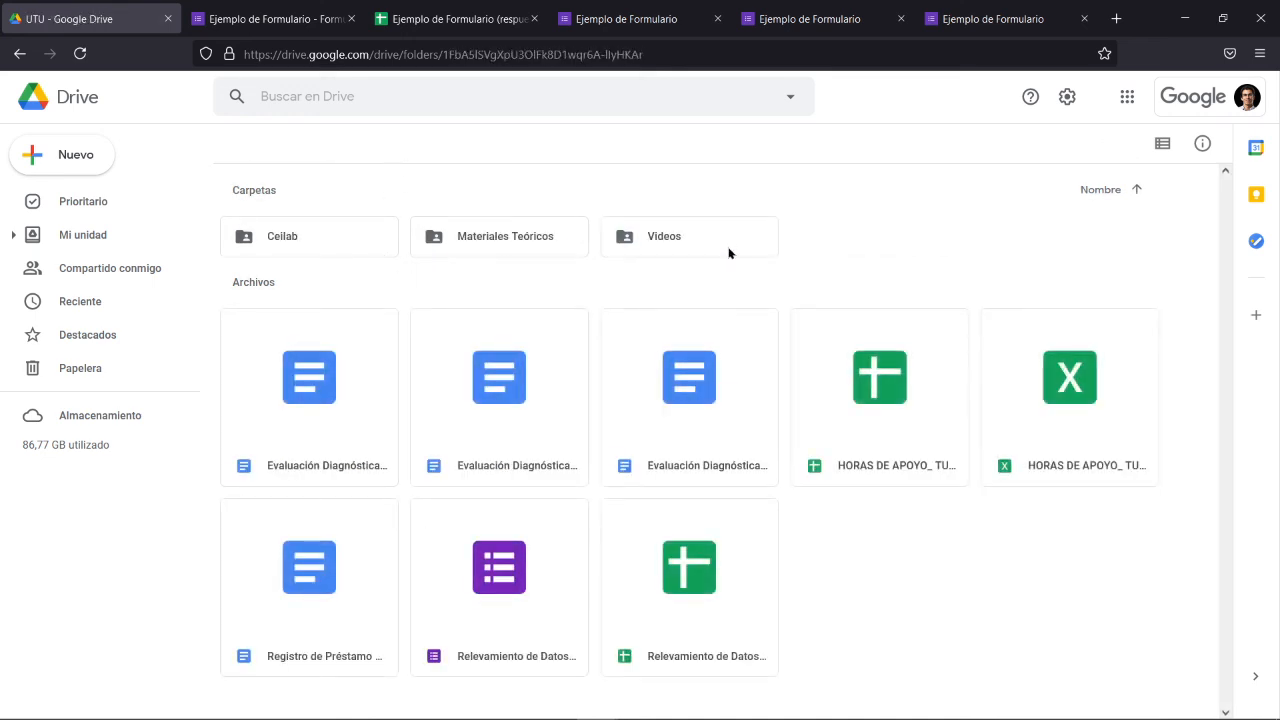
double_click(545, 241)
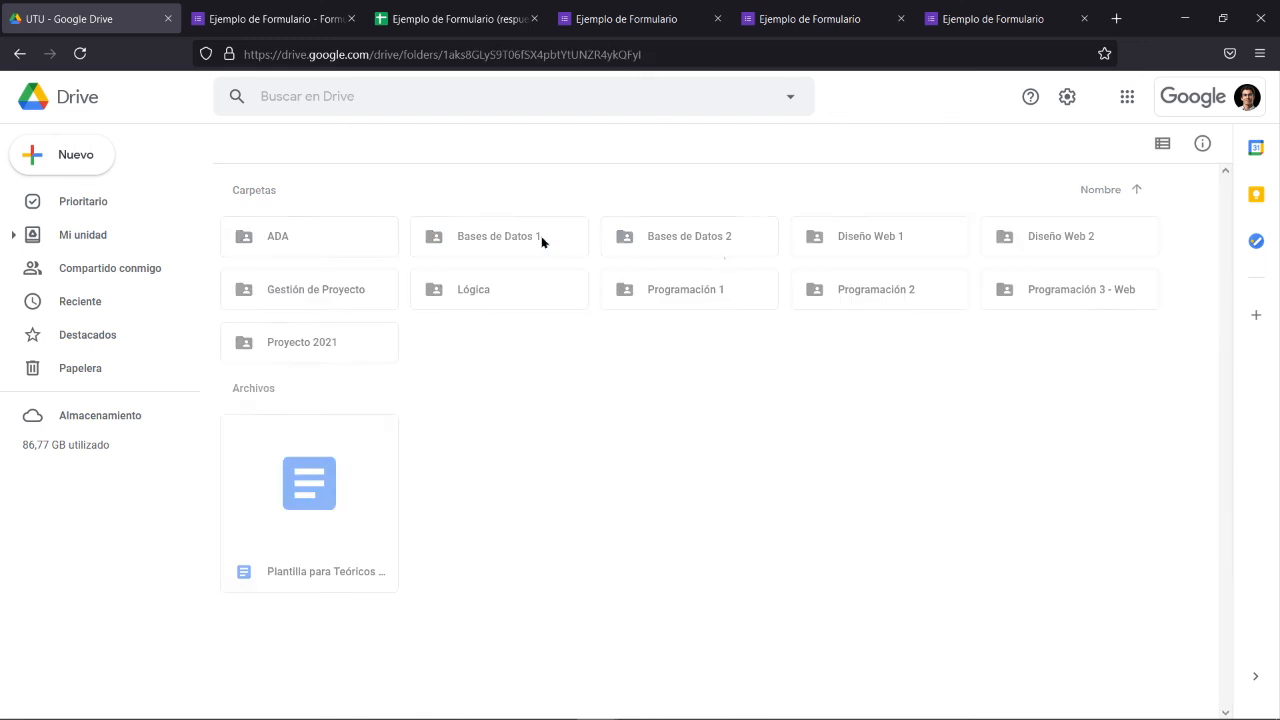
left_click(369, 335)
double_click(369, 336)
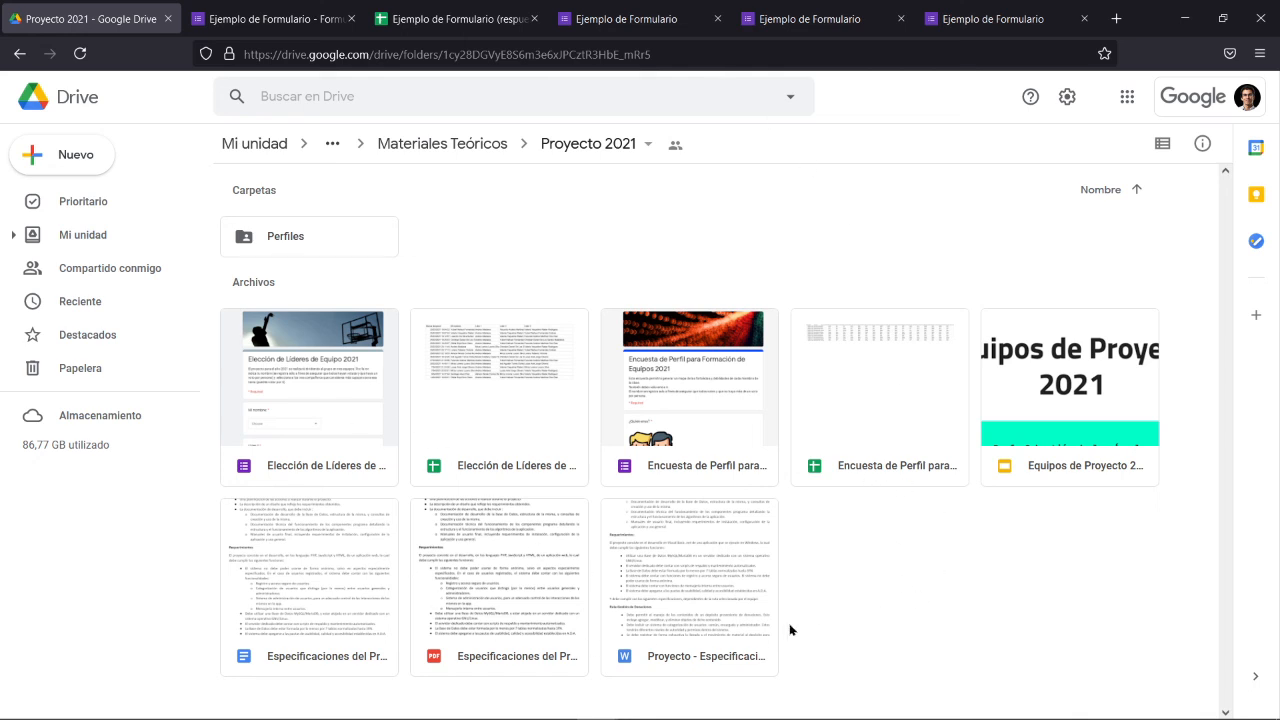
Step: Open the Elección de Líderes de Equipo 2021 form and look through its questions and their lists of student names
left_click(694, 443)
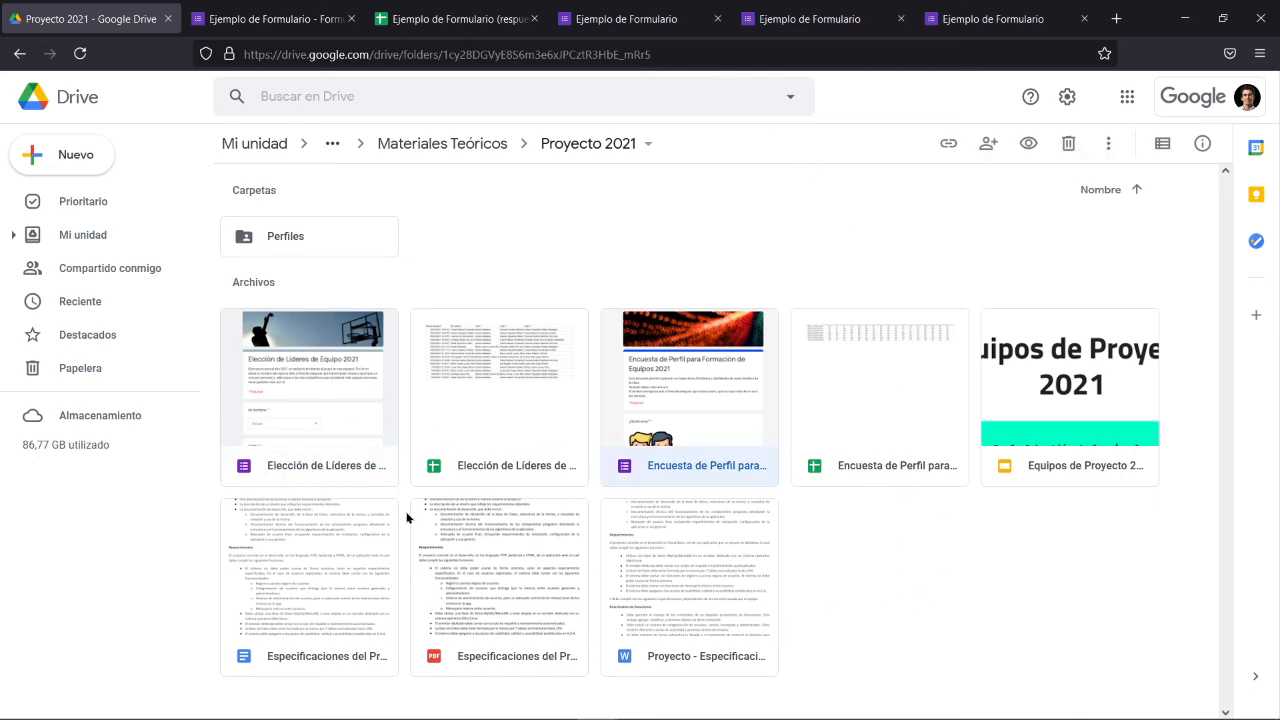
left_click(323, 425)
double_click(350, 398)
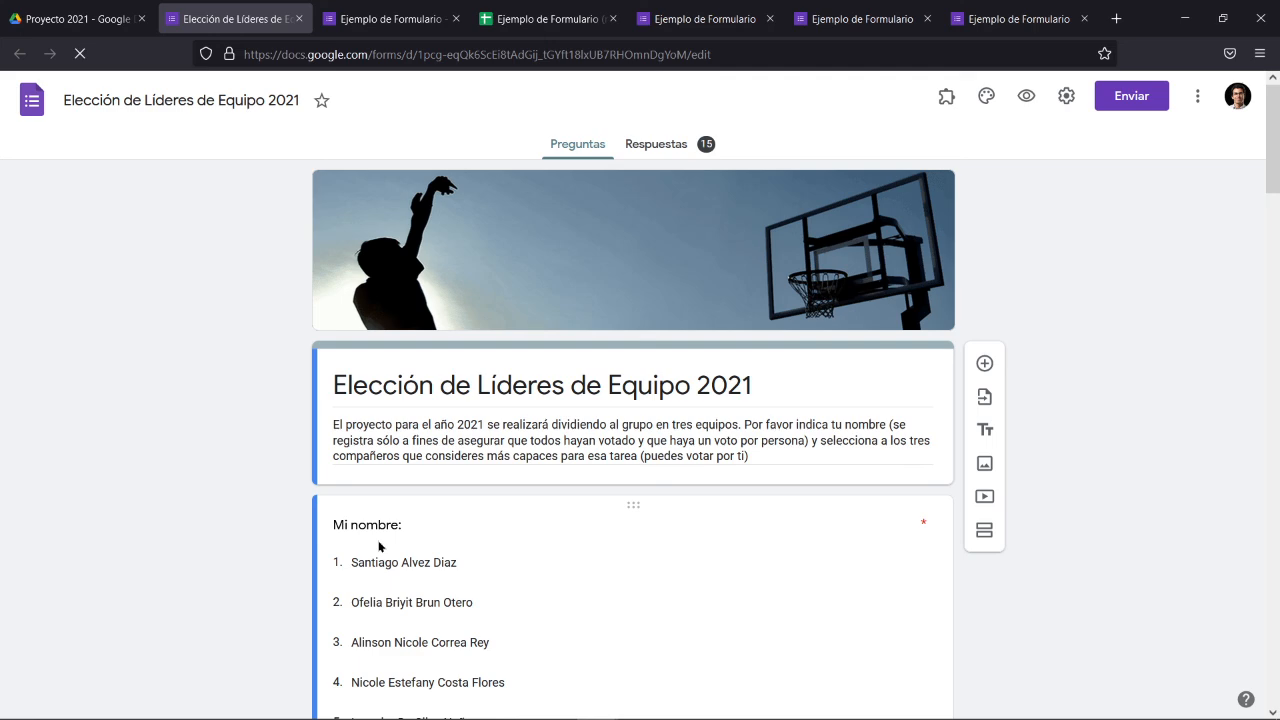
scroll(543, 474, "down", 7)
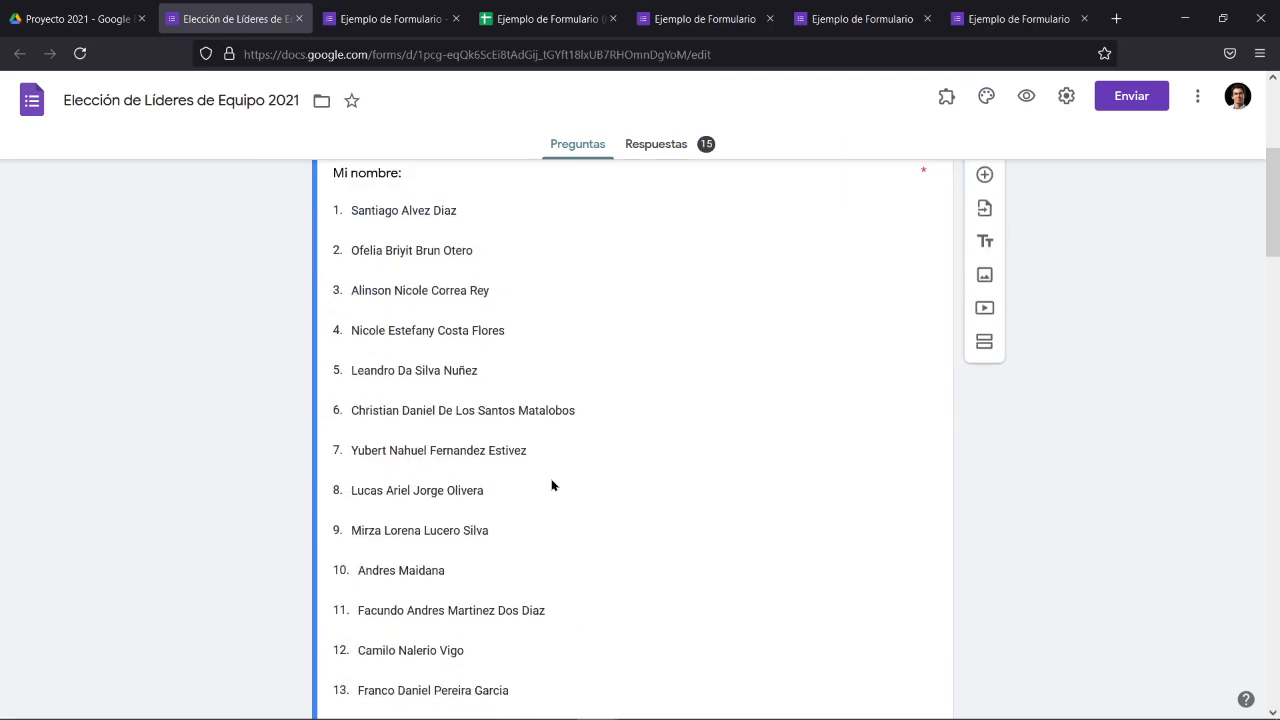
scroll(577, 524, "up", 3)
scroll(591, 526, "down", 3)
scroll(591, 520, "up", 3)
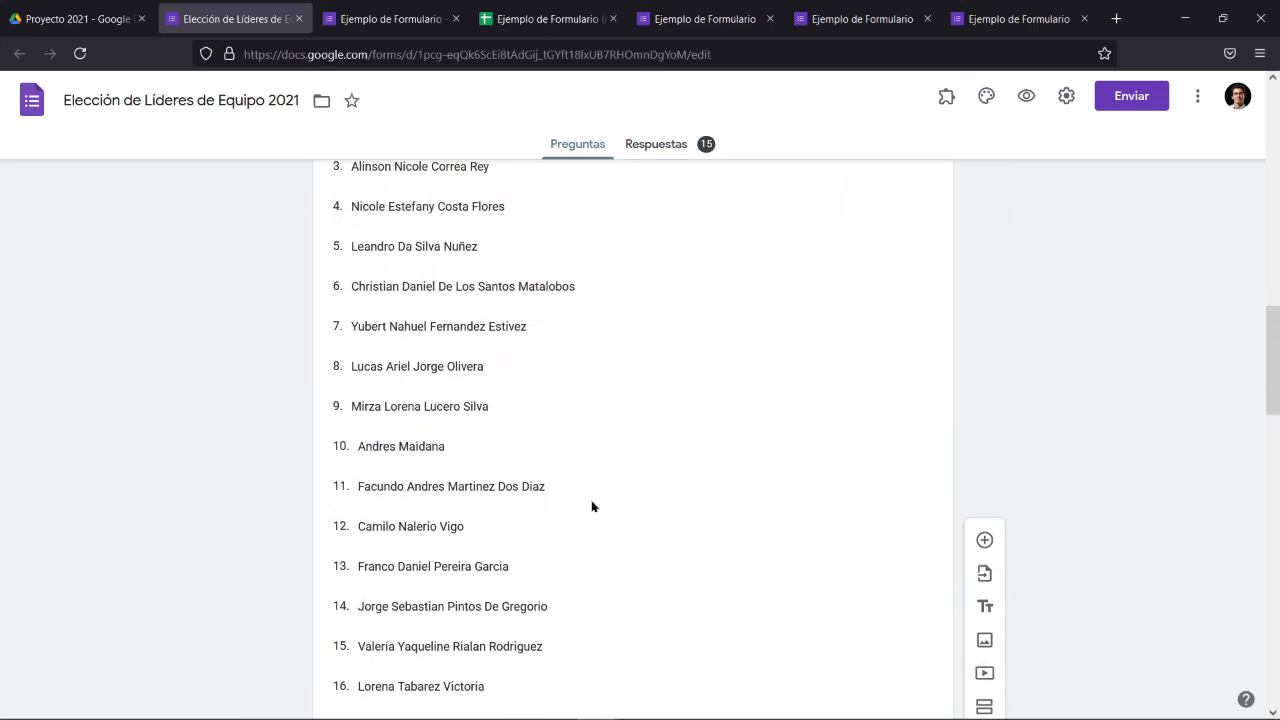
scroll(591, 506, "down", 4)
scroll(591, 503, "up", 8)
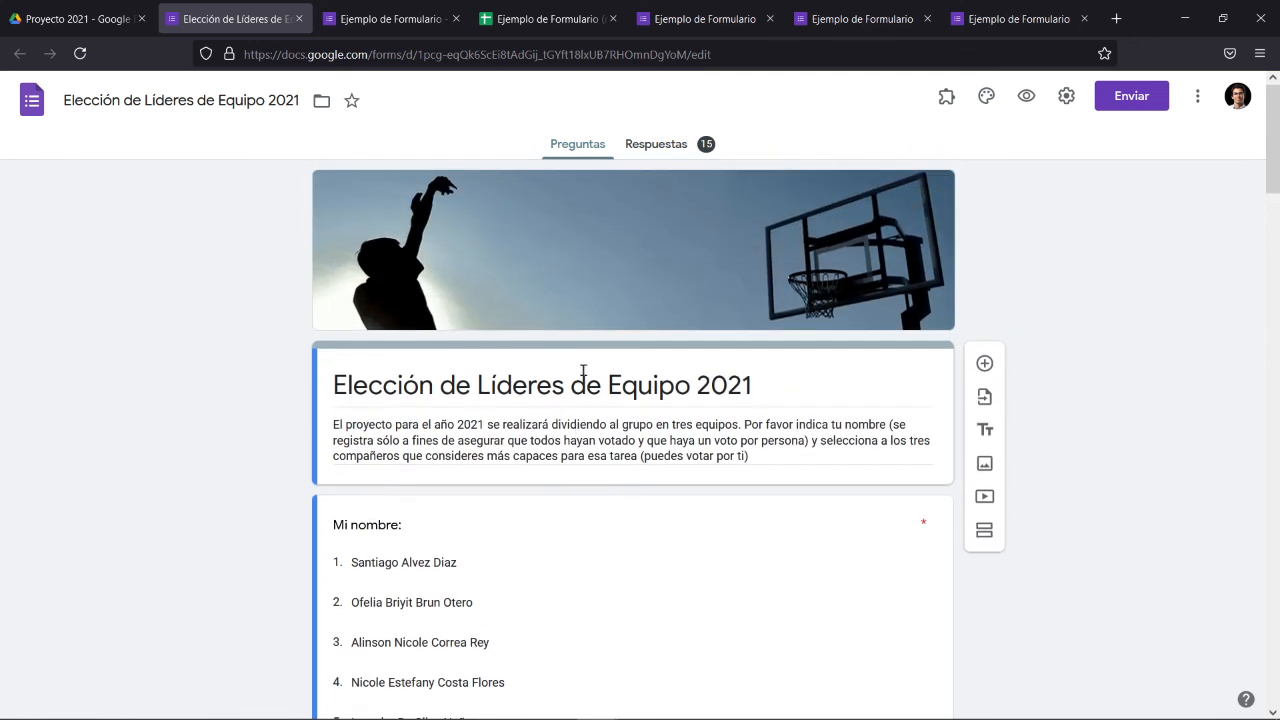
Step: Preview the form and choose one student for Mi nombre and a different student for Lider 1
left_click(1026, 96)
scroll(1009, 491, "down", 4)
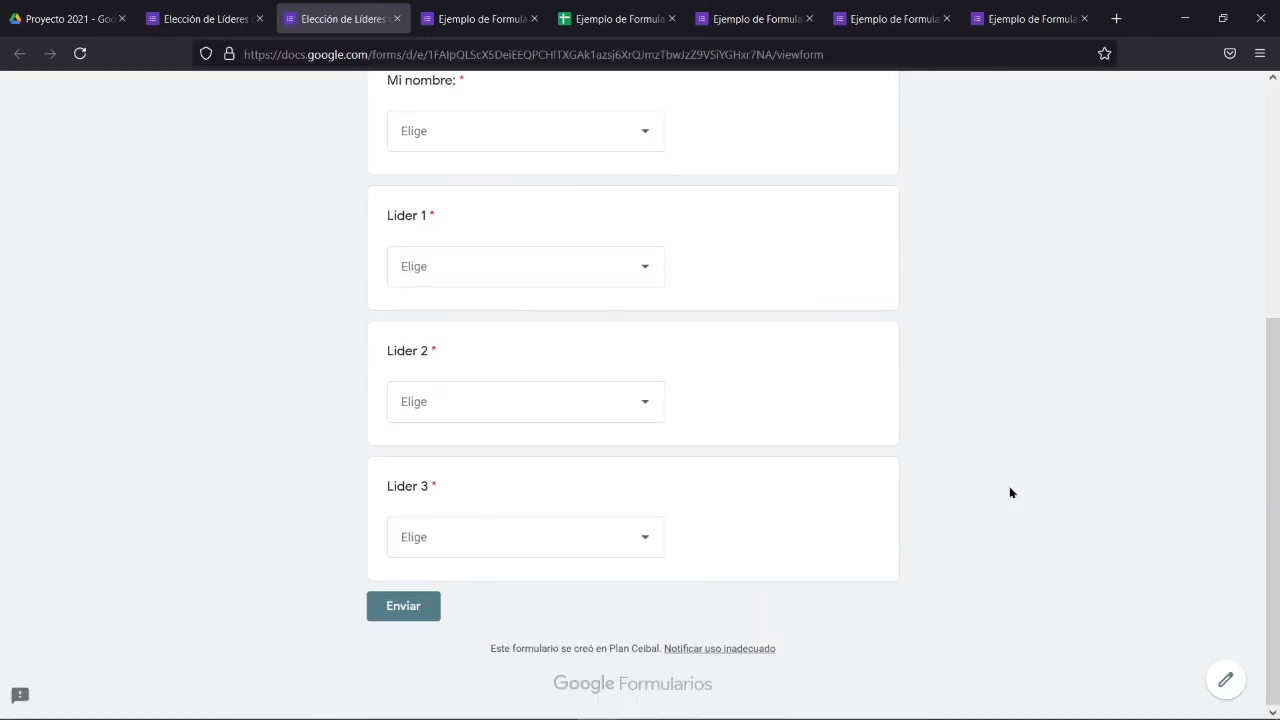
scroll(673, 345, "up", 2)
left_click(656, 303)
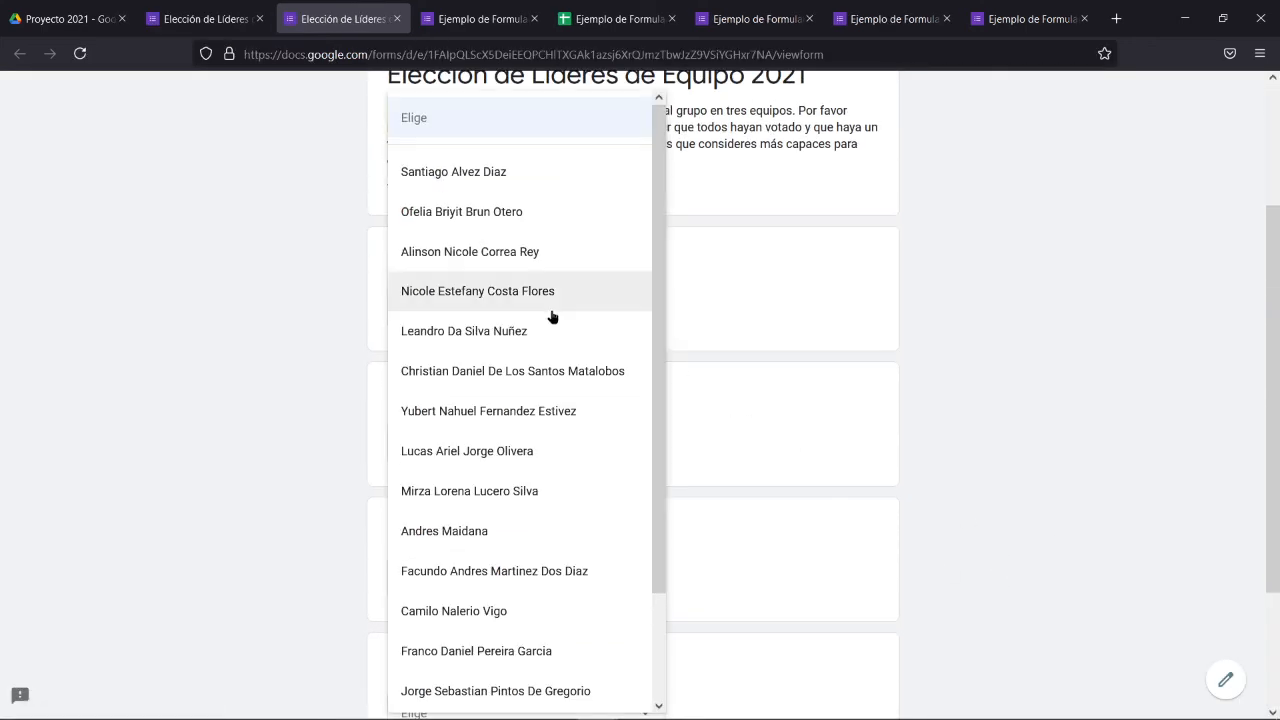
left_click(492, 291)
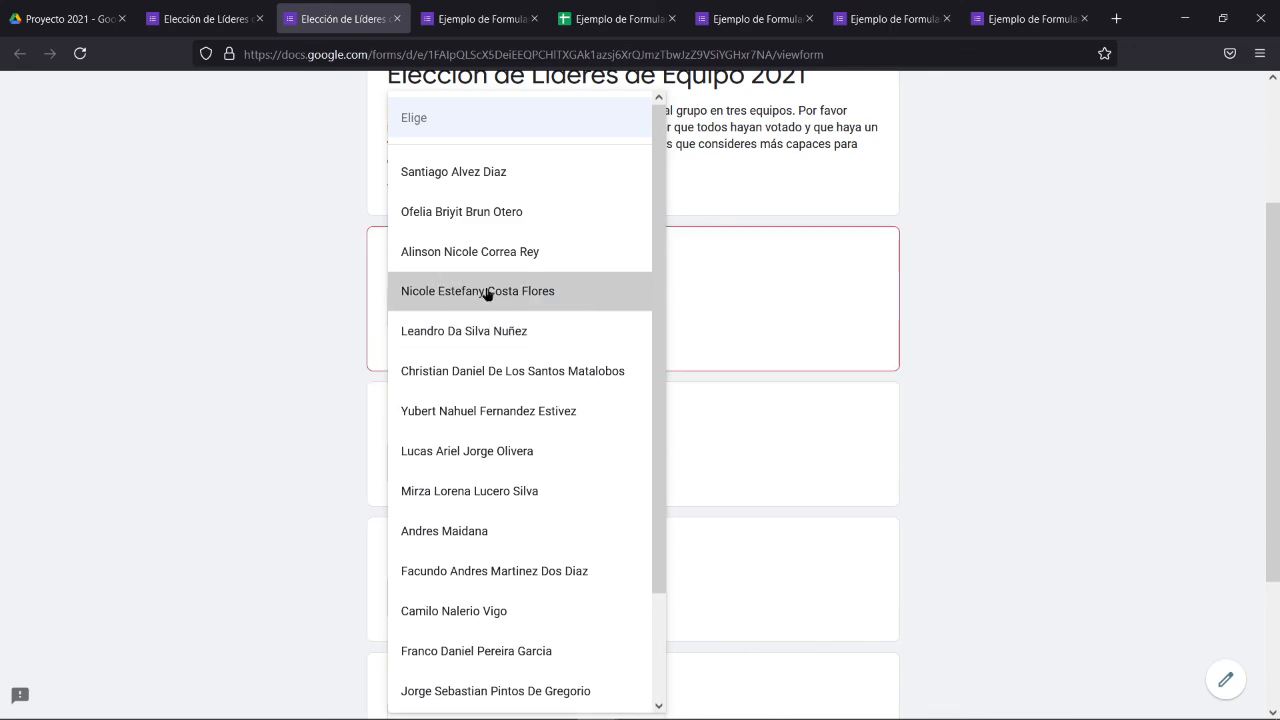
left_click(625, 451)
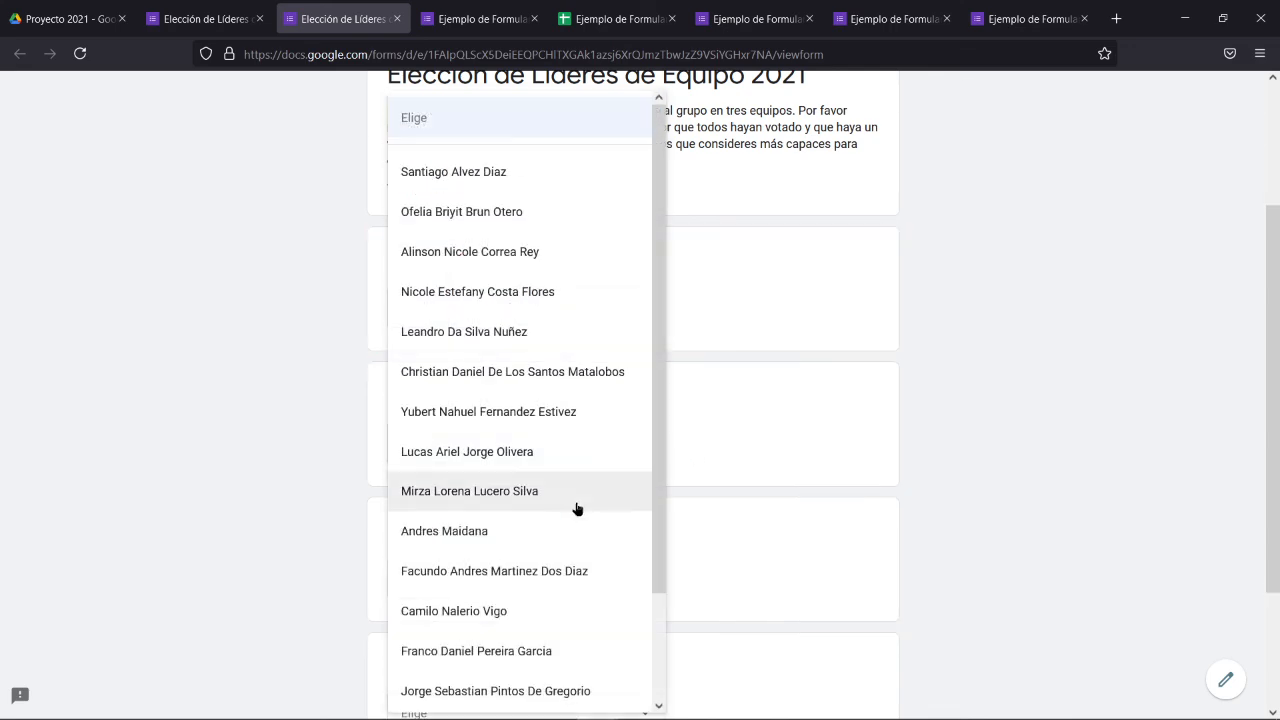
left_click(532, 390)
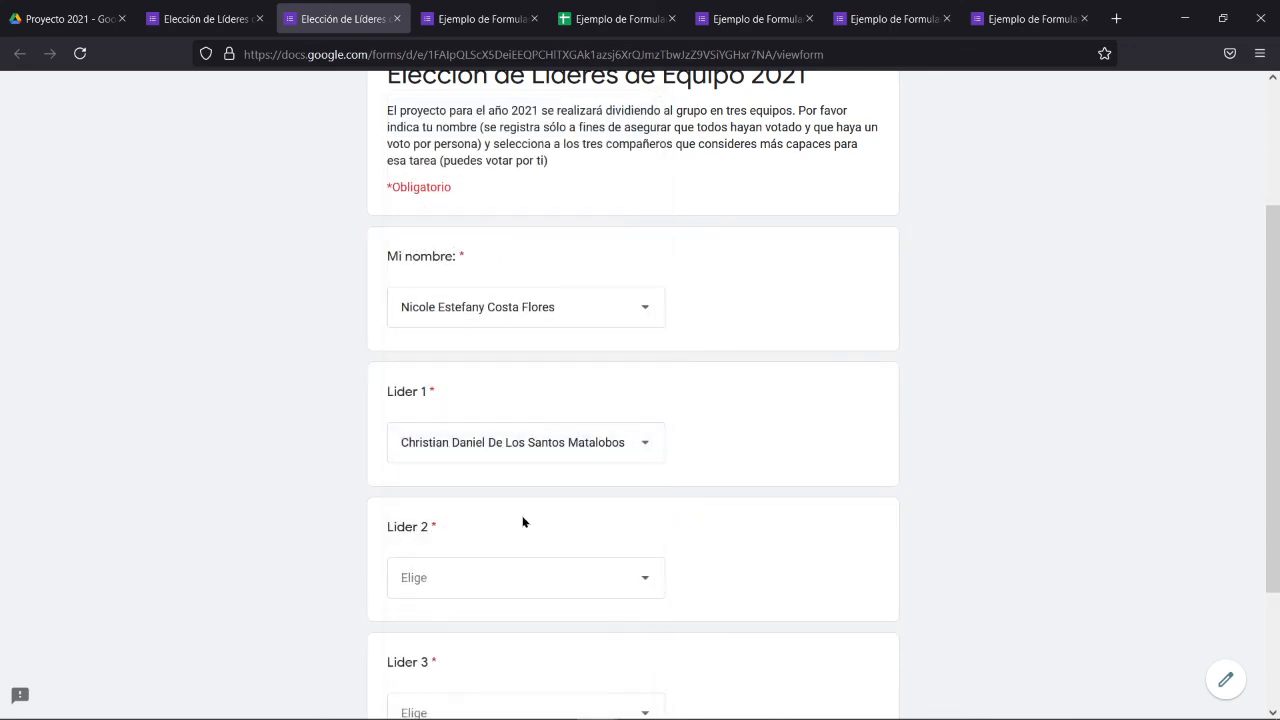
Step: Choose two other students for Lider 2 and Lider 3 and review the filled-in answers
left_click(526, 588)
left_click(491, 691)
scroll(572, 586, "down", 3)
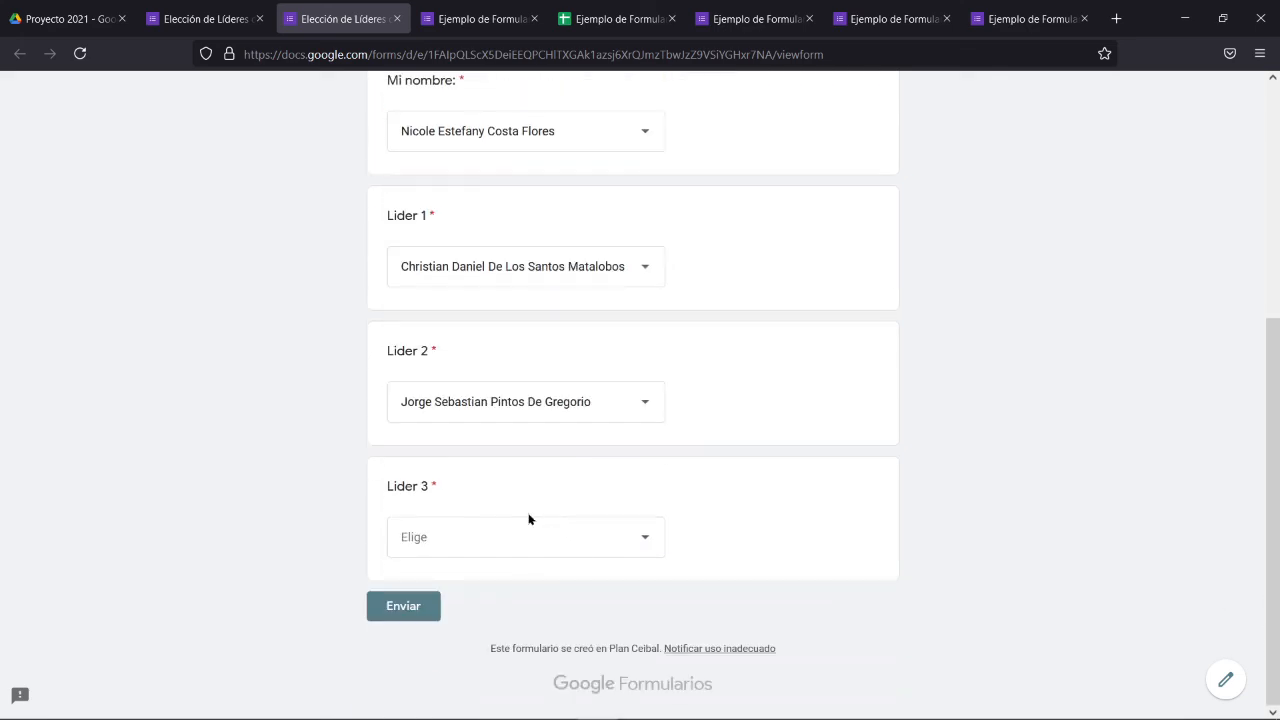
left_click(520, 556)
left_click(523, 509)
scroll(780, 540, "up", 4)
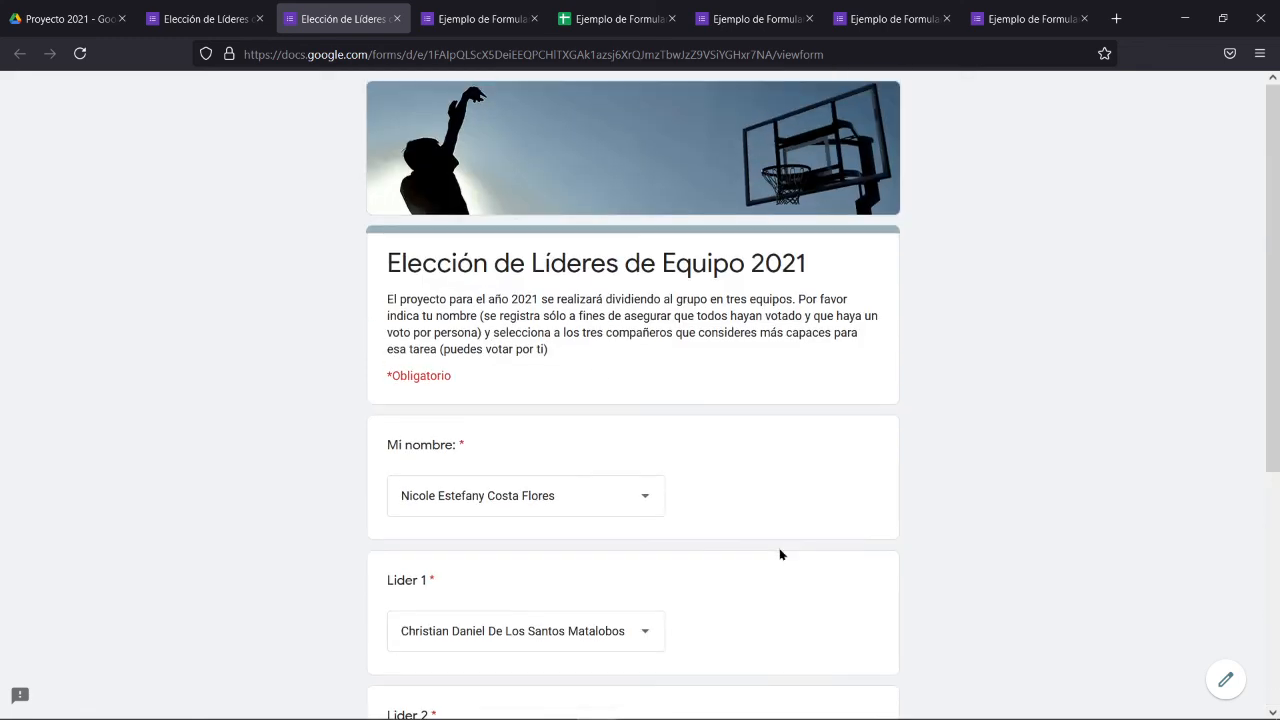
scroll(477, 403, "down", 3)
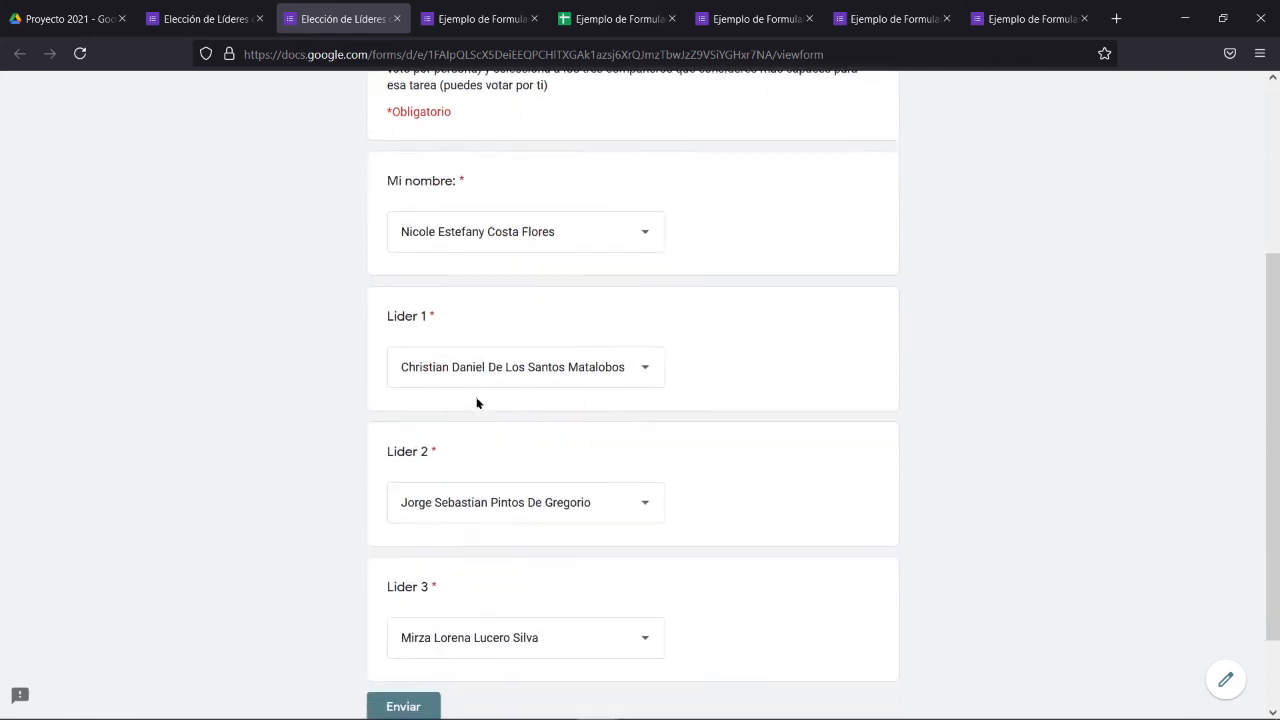
scroll(474, 430, "down", 1)
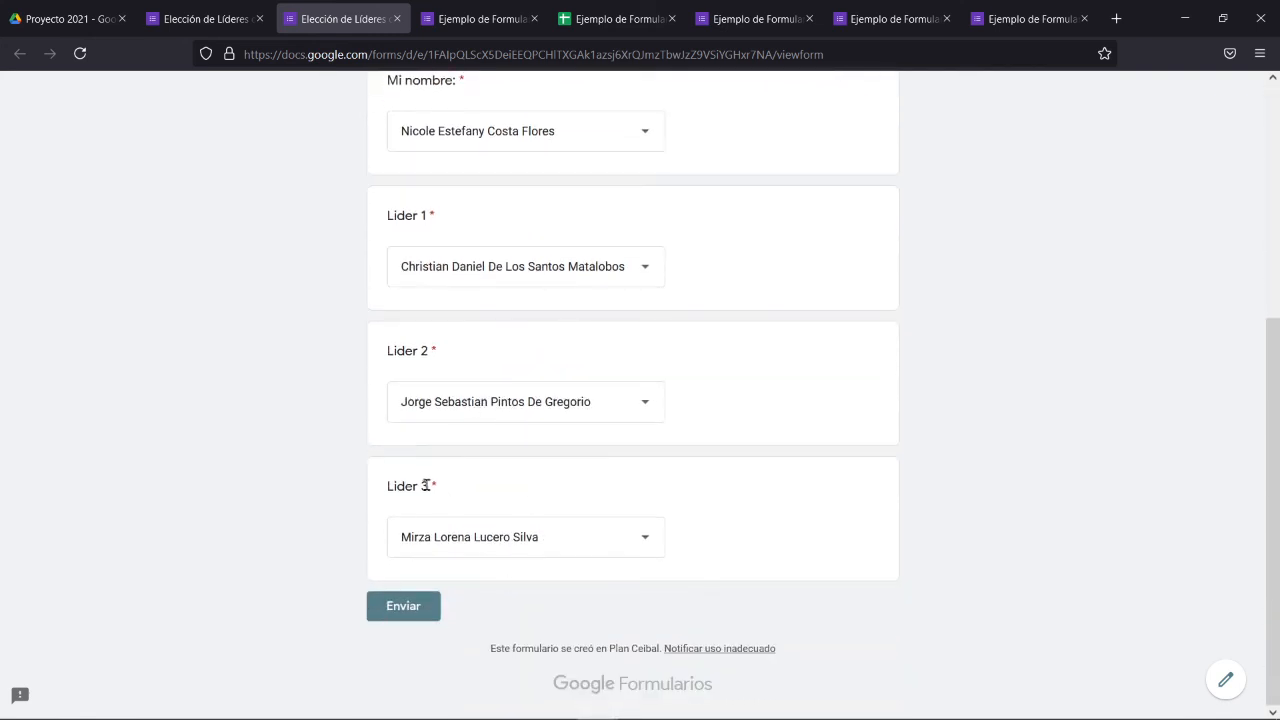
Step: Return to the form editor and examine the response charts for the Lider 1, Lider 2 and Lider 3 questions
left_click(230, 18)
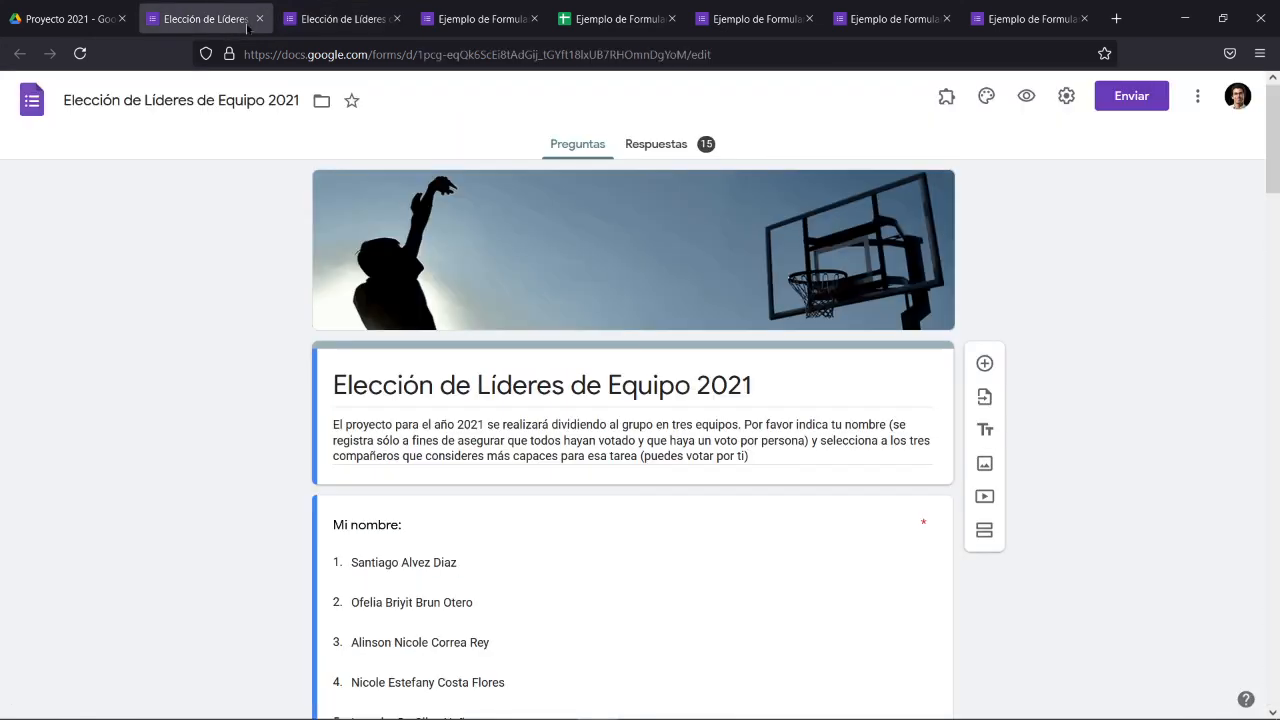
left_click(677, 157)
scroll(655, 415, "down", 4)
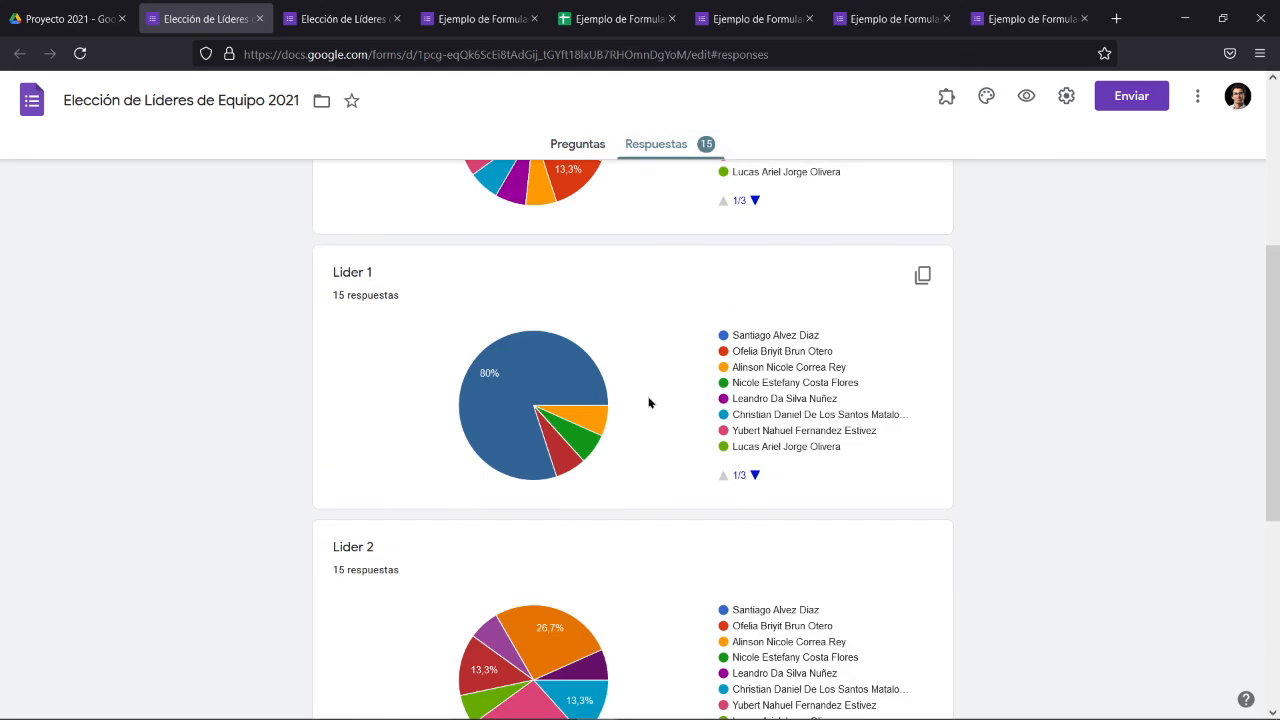
scroll(663, 390, "down", 3)
scroll(663, 394, "up", 2)
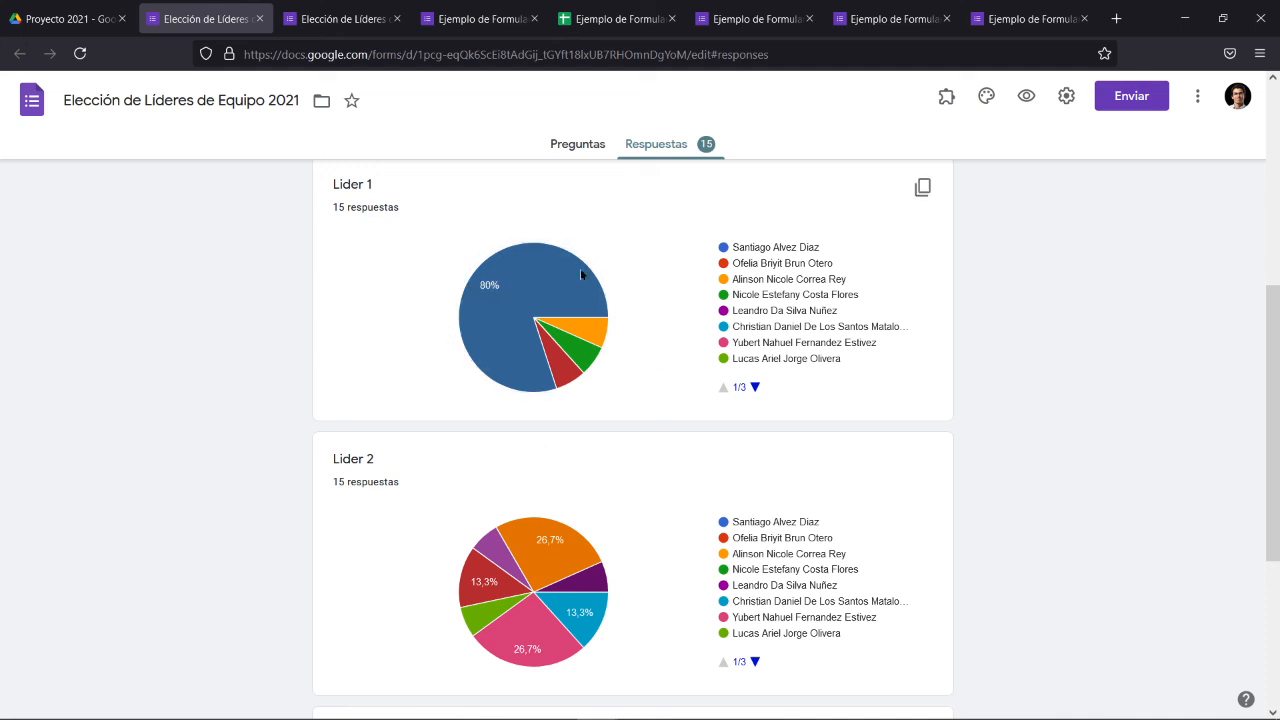
mouse_move(566, 286)
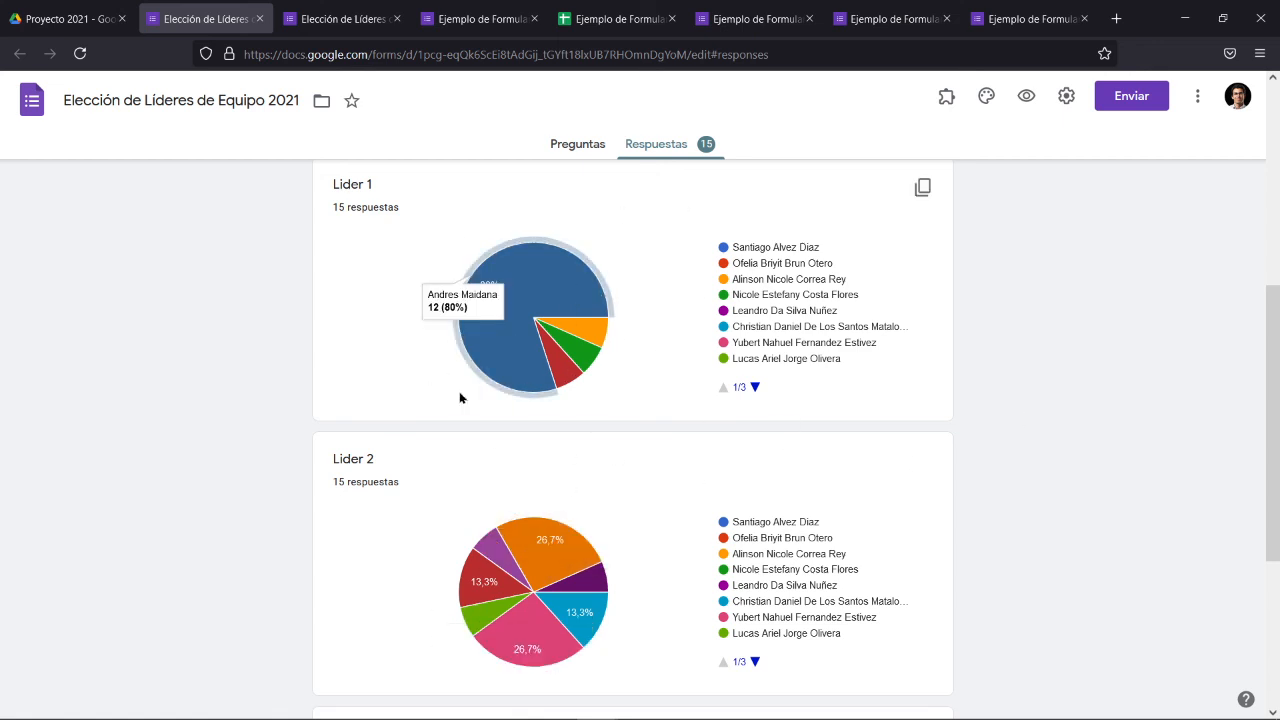
scroll(532, 454, "down", 3)
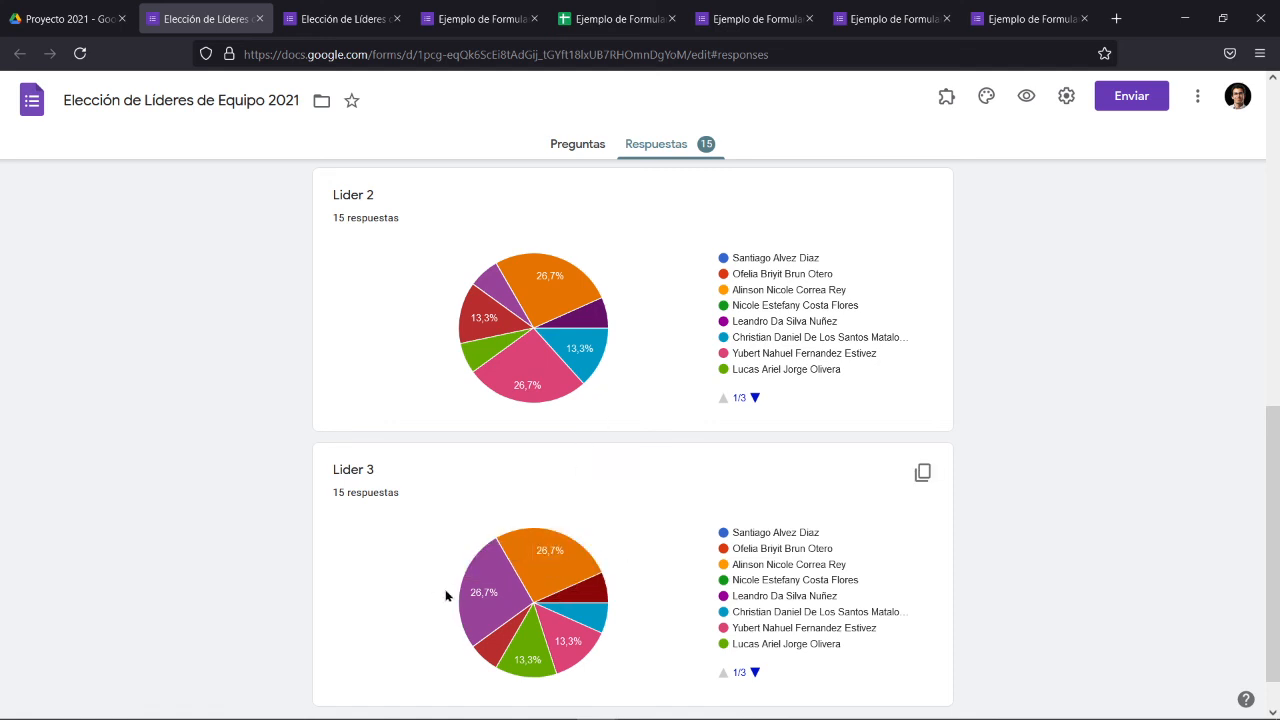